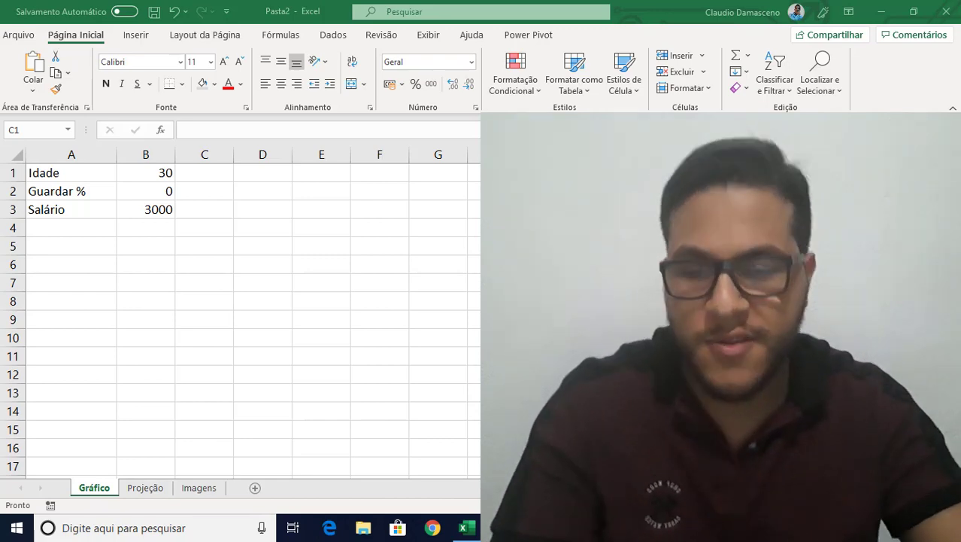
- Review the pictures on the Imagens sheet and the VF and Aposentadoria formulas in B4 and B5 of the Projeção sheet
click(215, 486)
click(215, 487)
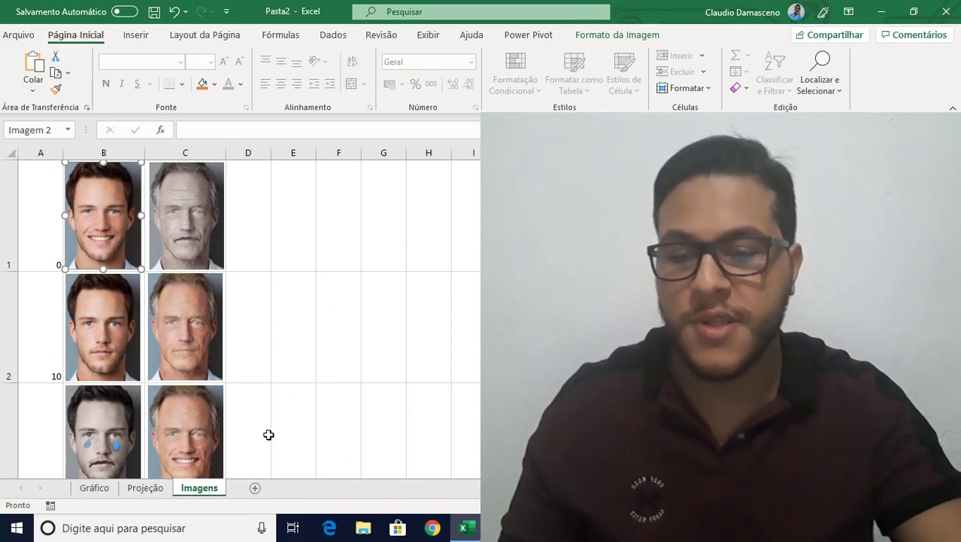
click(145, 487)
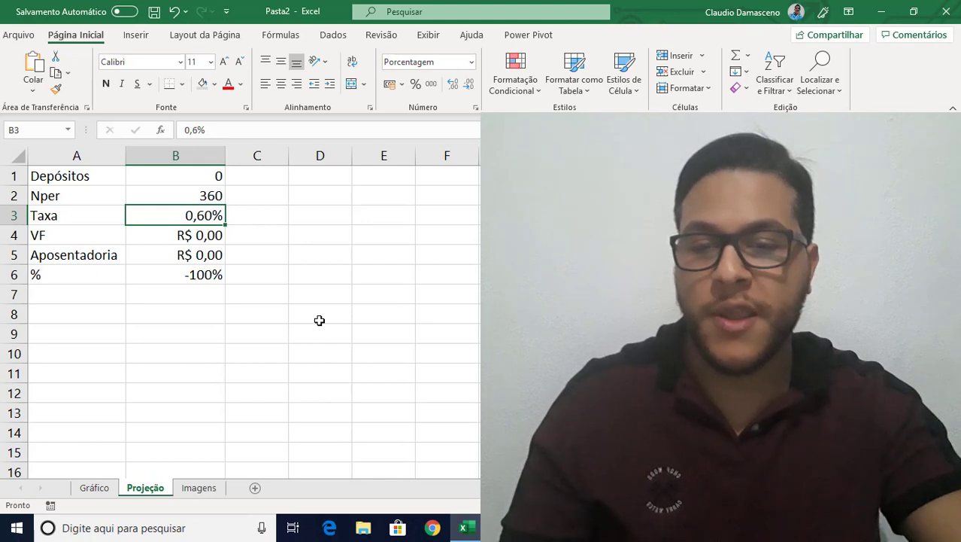
click(214, 241)
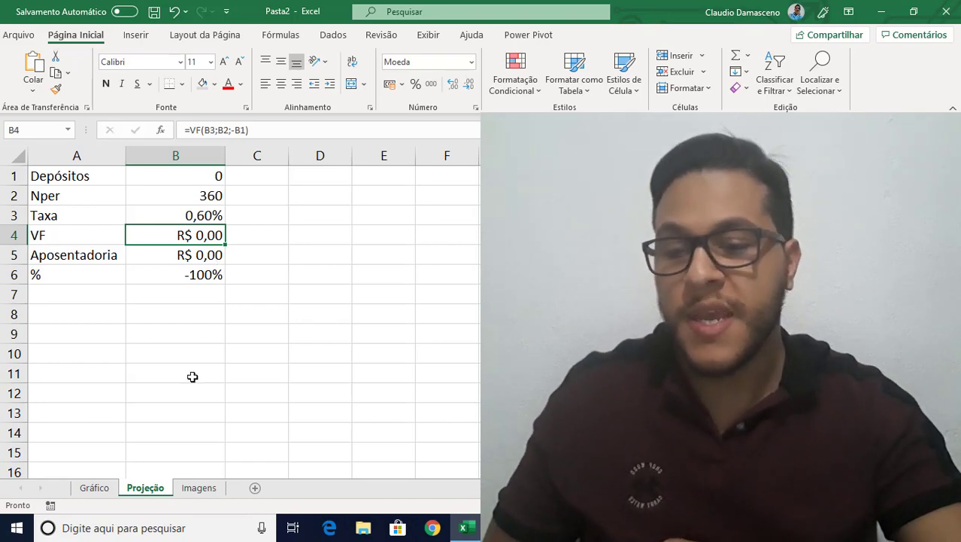
click(94, 488)
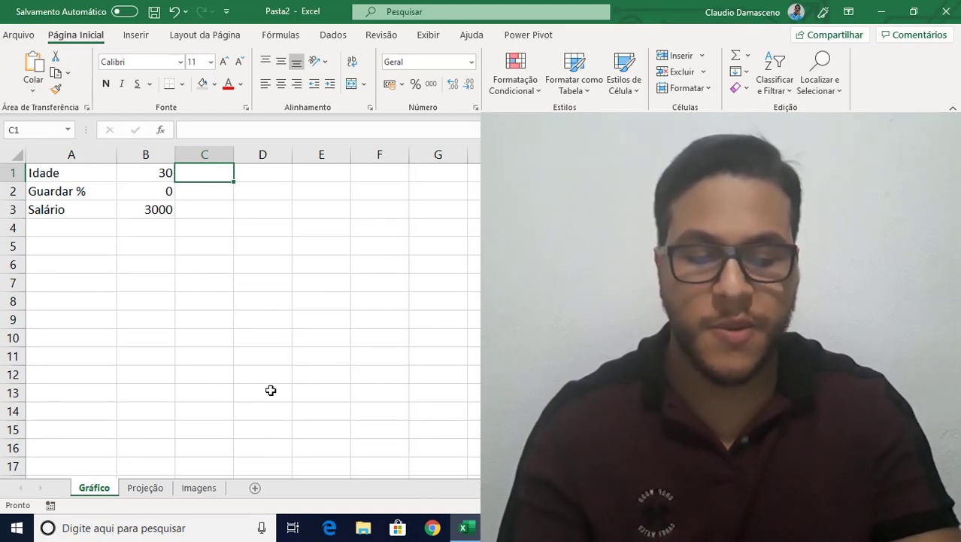
key(Left)
key(Down)
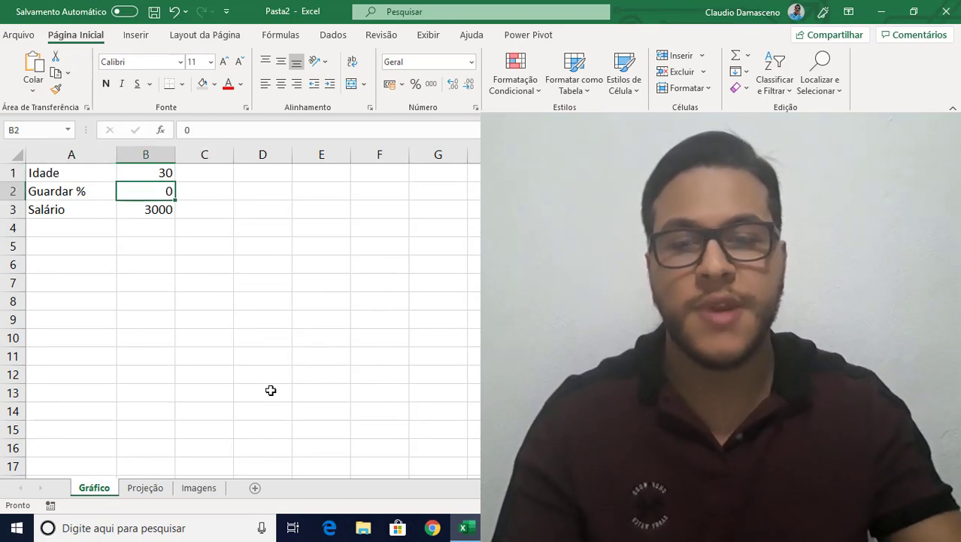
click(131, 489)
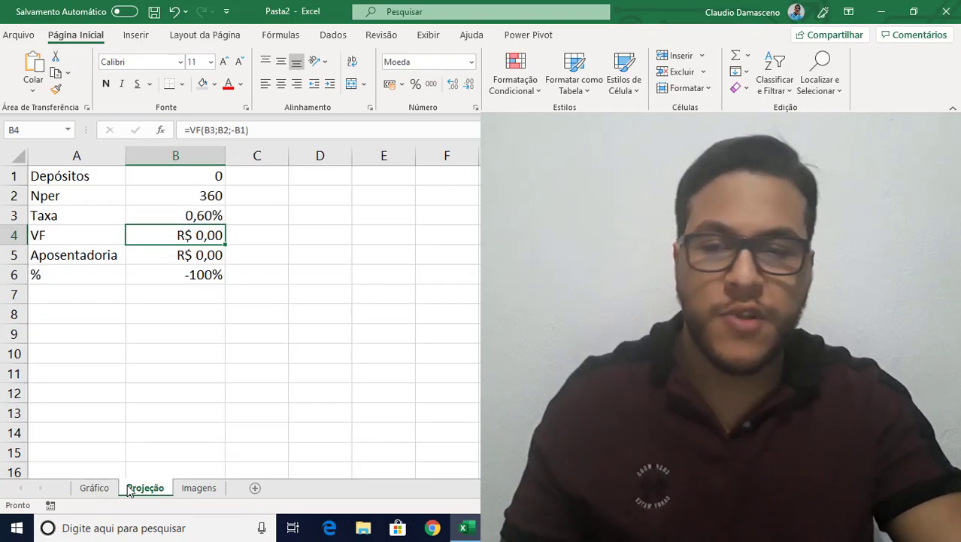
click(183, 253)
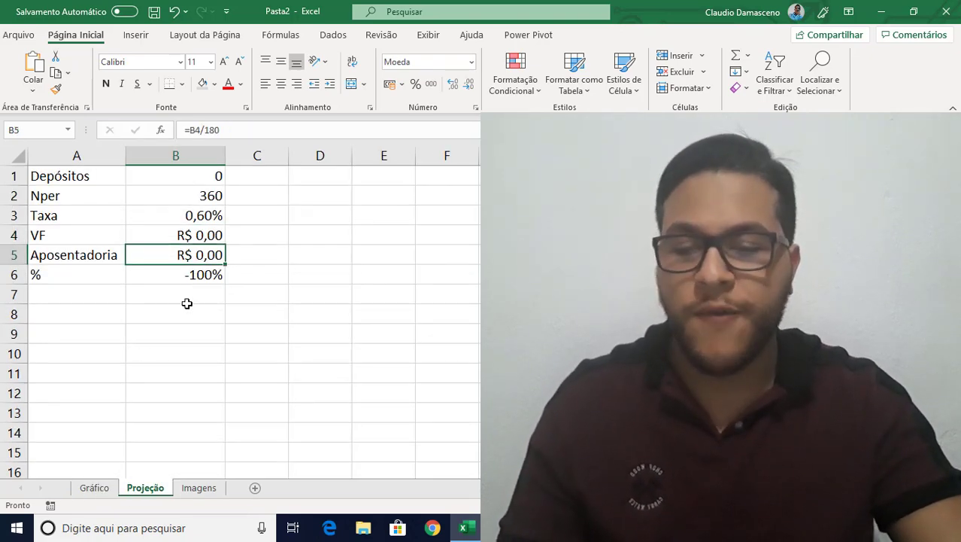
- Set Guardar % to 1 on the Gráfico sheet and check how the Projeção sheet responds
click(113, 491)
text(1)
key(Return)
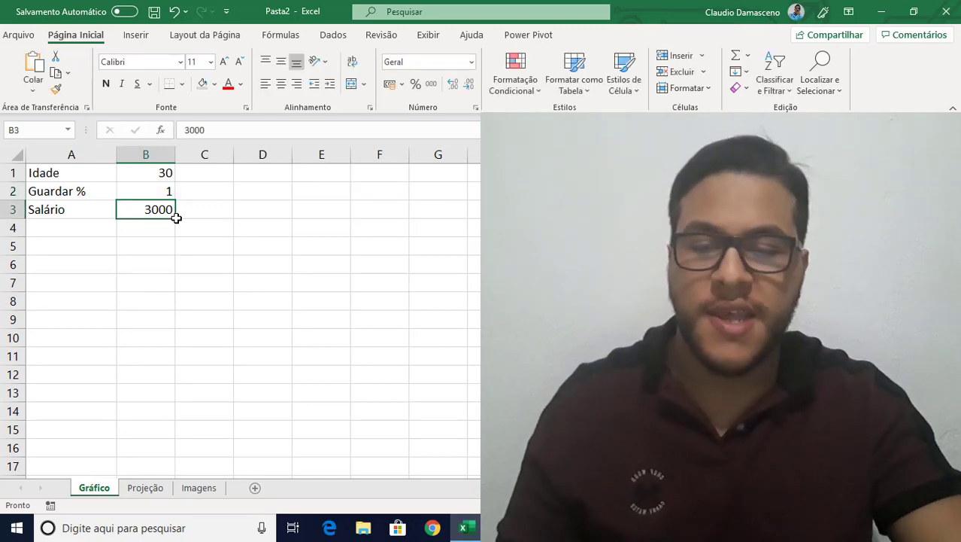
click(145, 494)
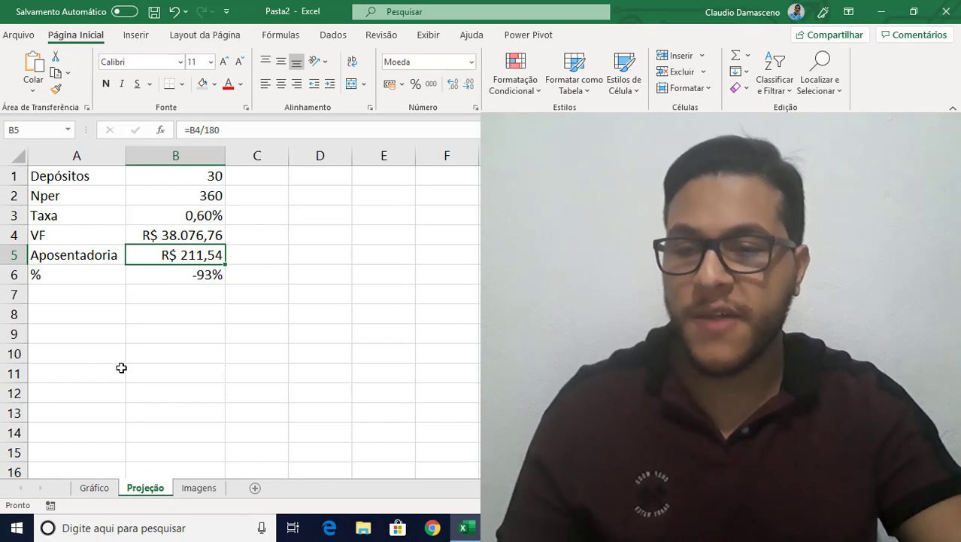
- Set Guardar % in cell B2 of the Gráfico sheet to 0
click(99, 489)
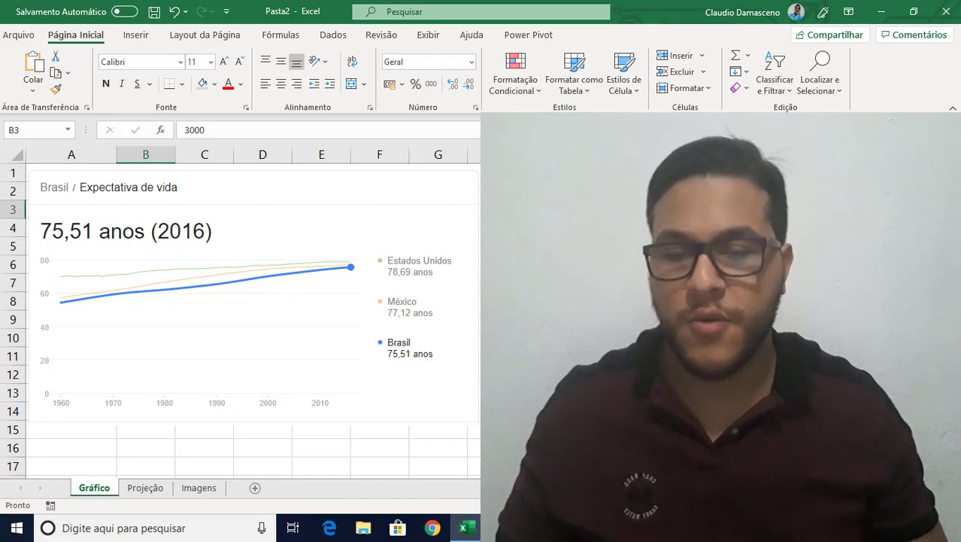
key(Up)
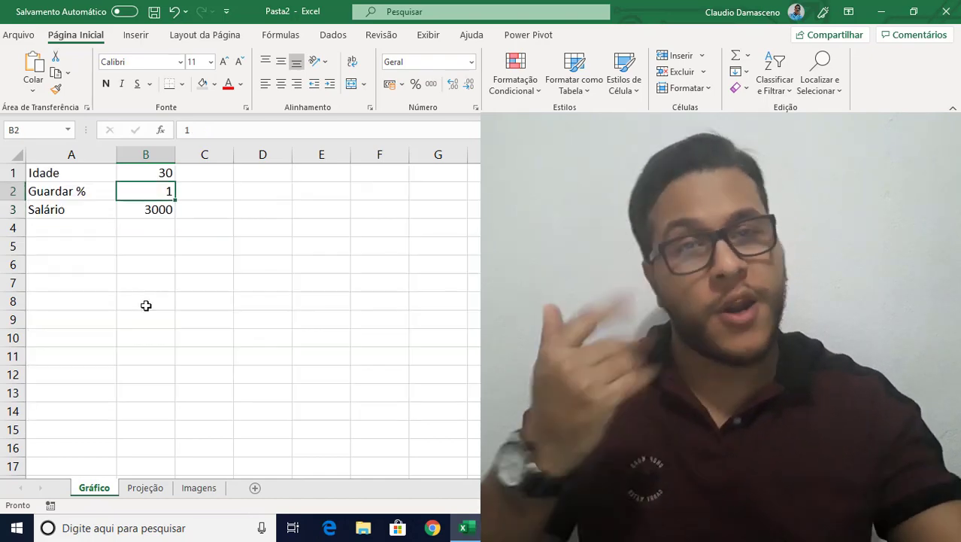
text(0)
key(Return)
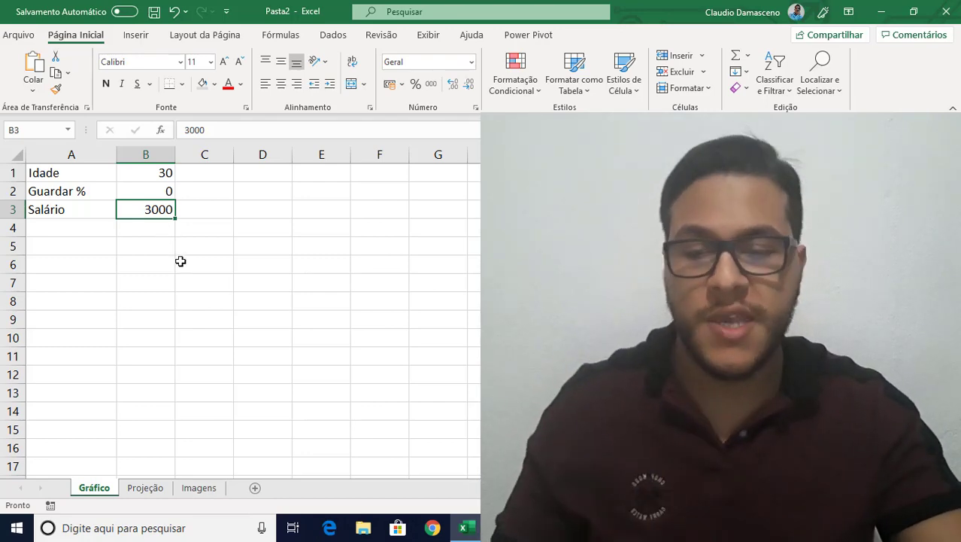
click(208, 494)
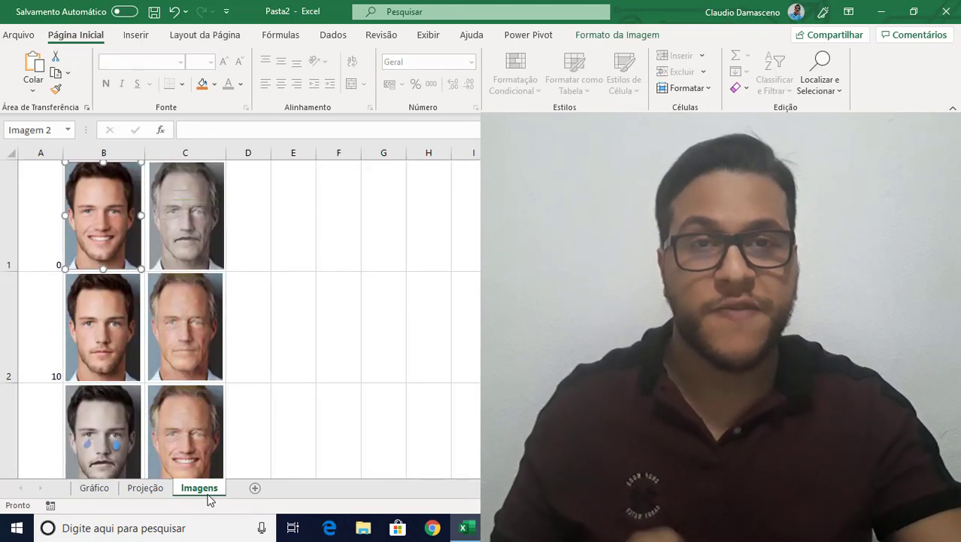
click(147, 491)
click(110, 488)
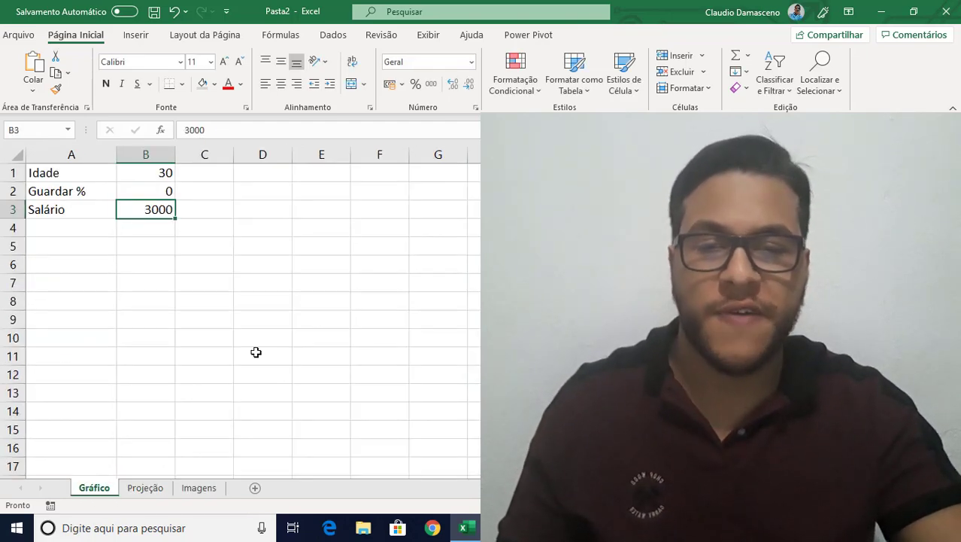
- Insert a blank markers-only scatter chart on the Gráfico sheet, starting from an empty cell
click(297, 207)
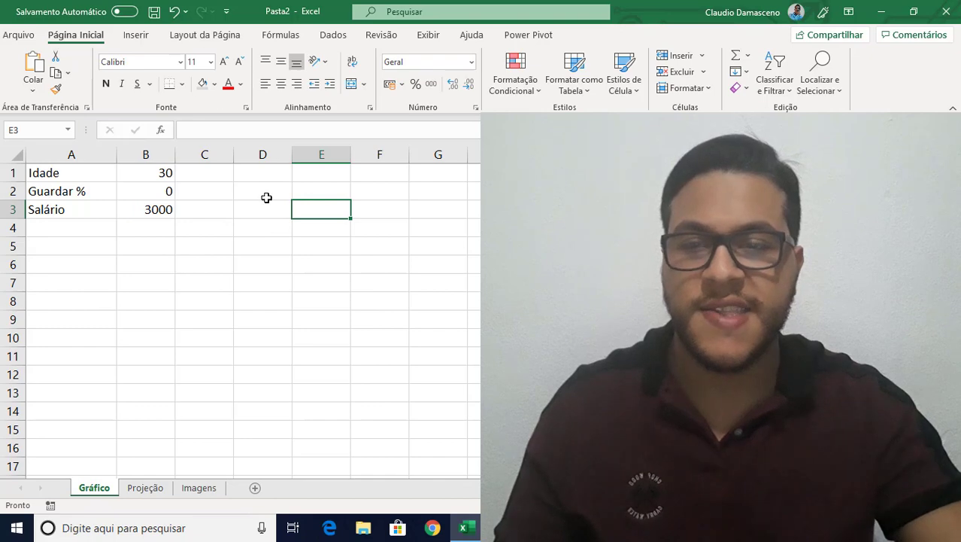
click(267, 207)
click(136, 34)
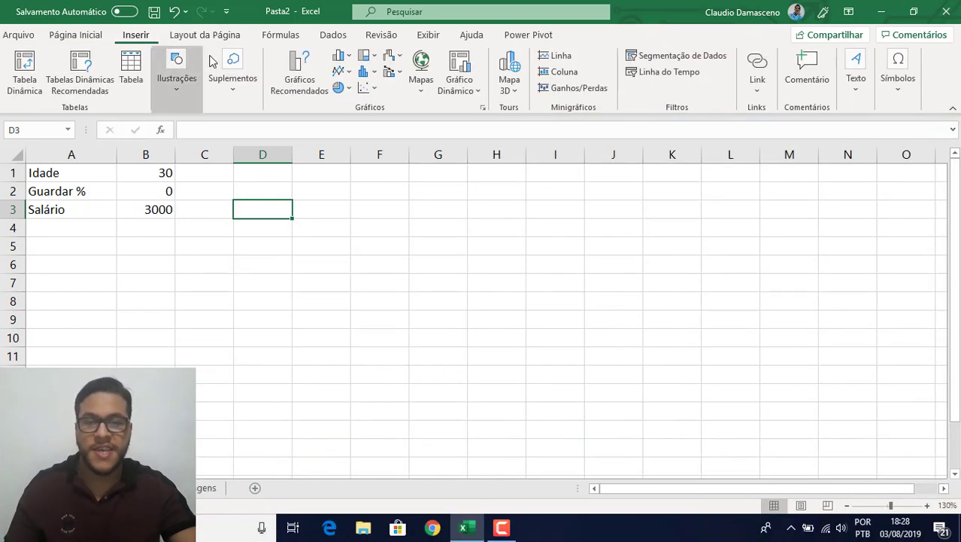
click(368, 89)
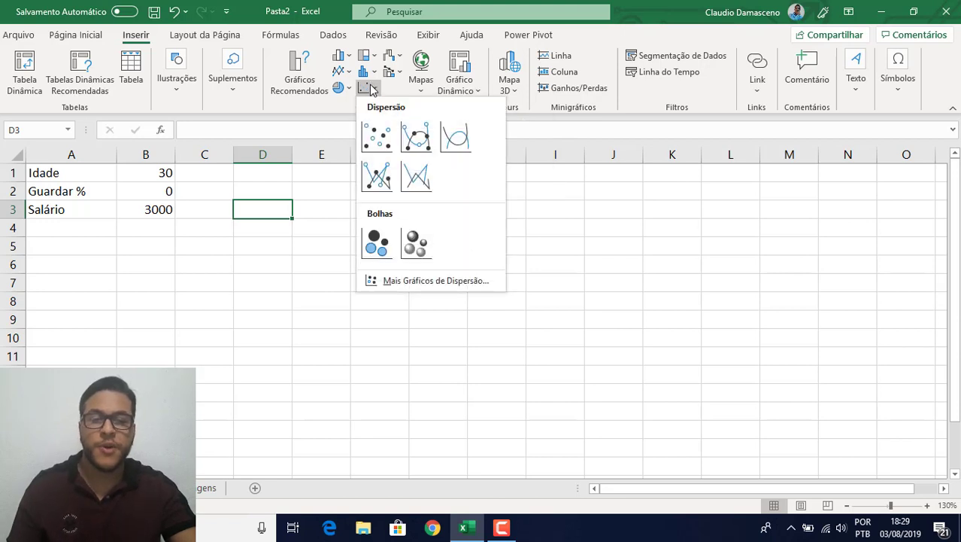
click(376, 135)
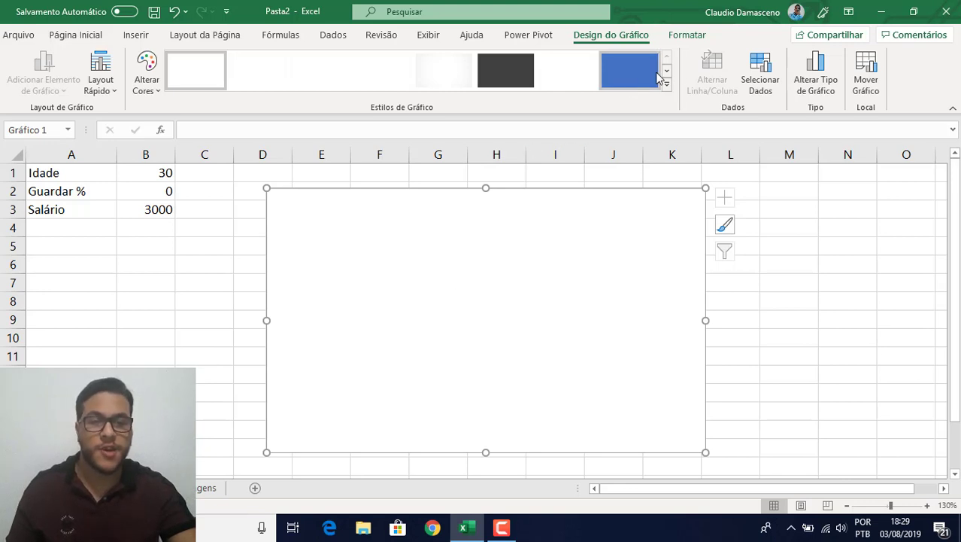
- Add a series named Marcador to the chart, taking its X values from the Guardar % cell B2
click(760, 79)
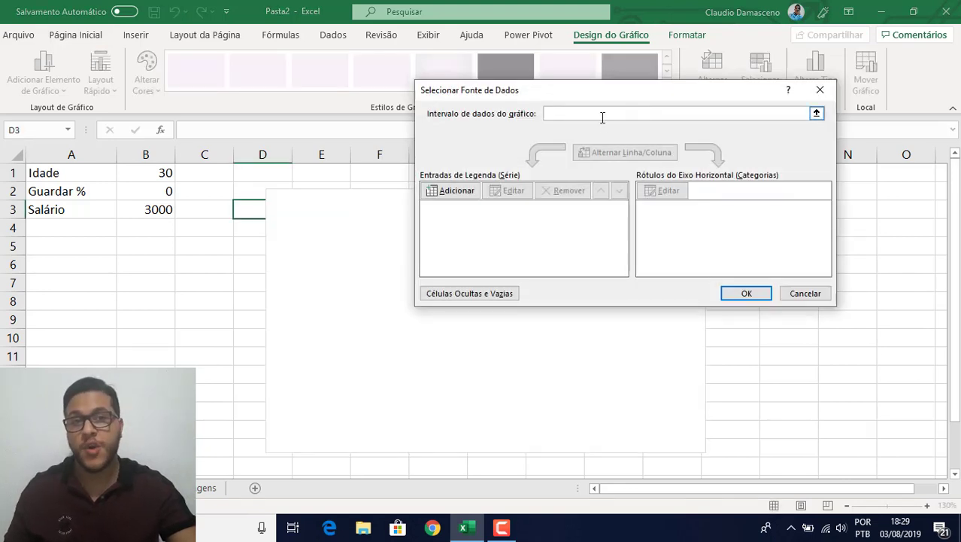
click(460, 191)
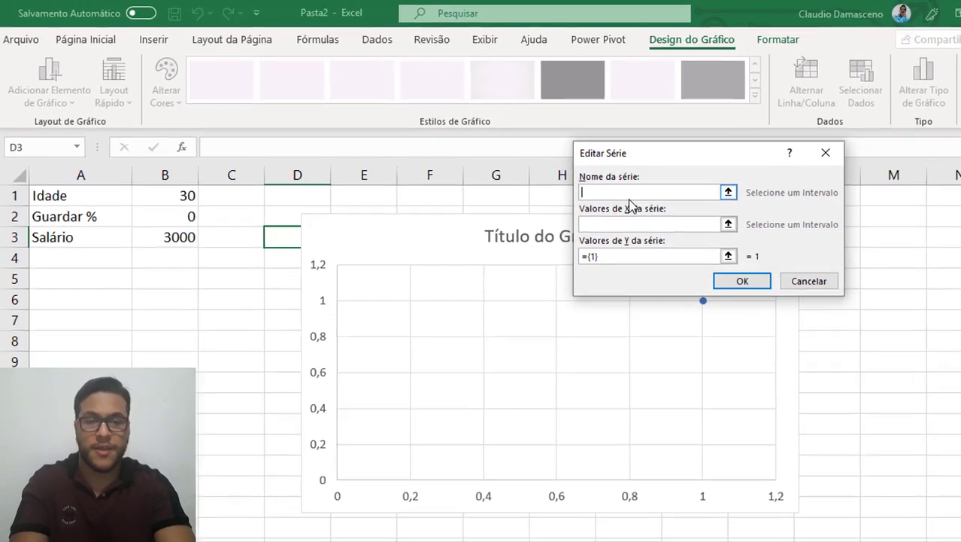
text(M)
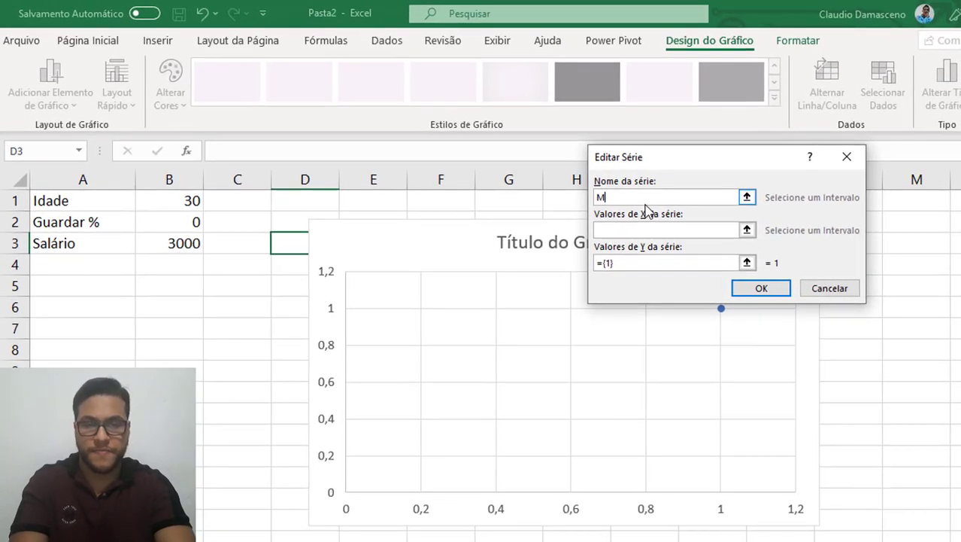
text(arcador)
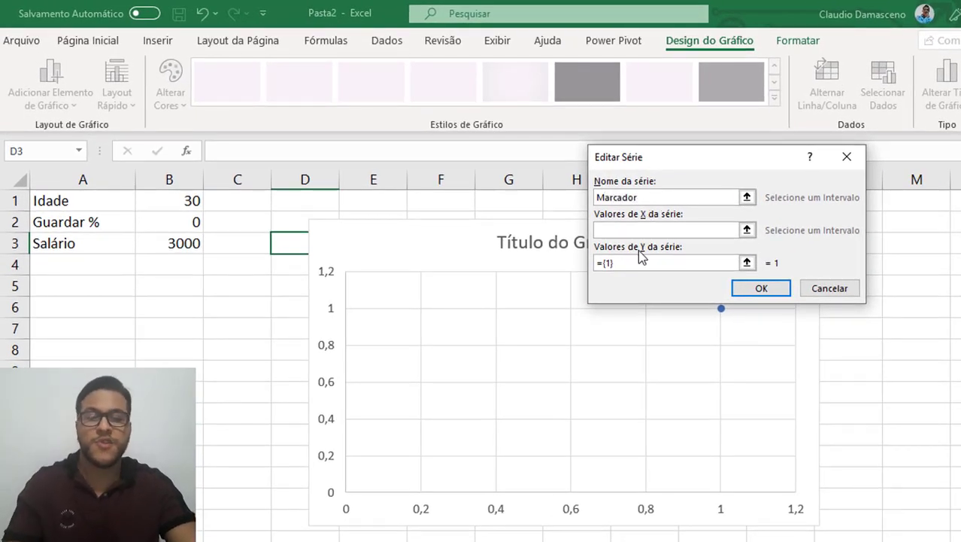
click(646, 229)
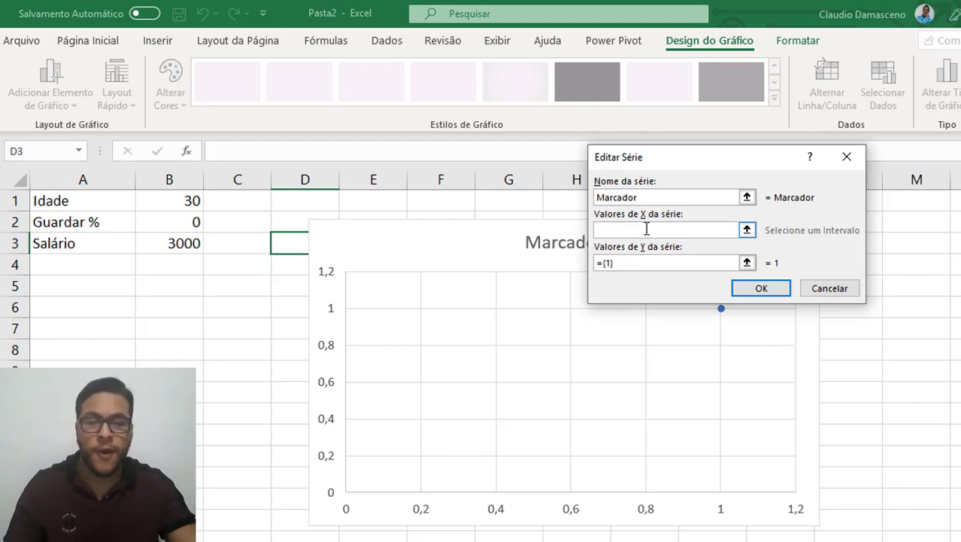
click(188, 220)
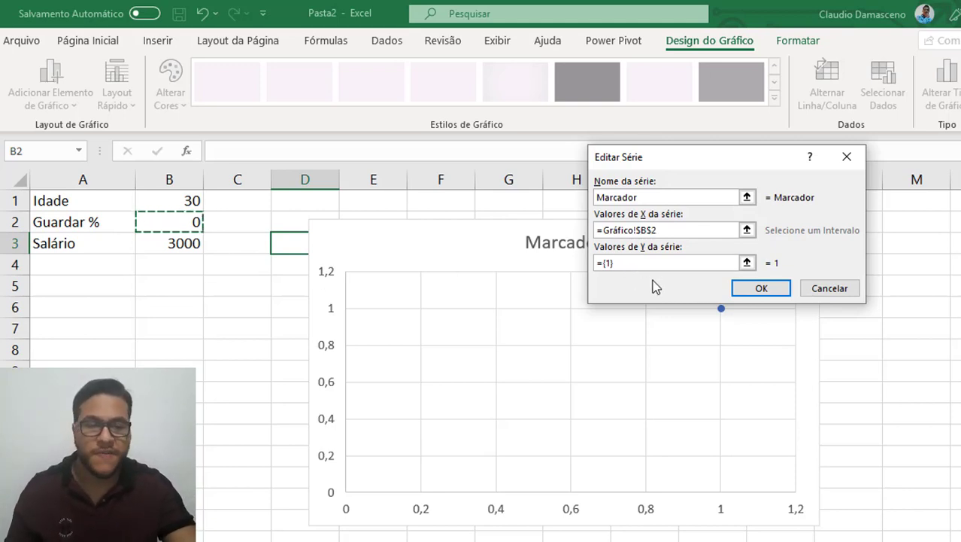
click(761, 290)
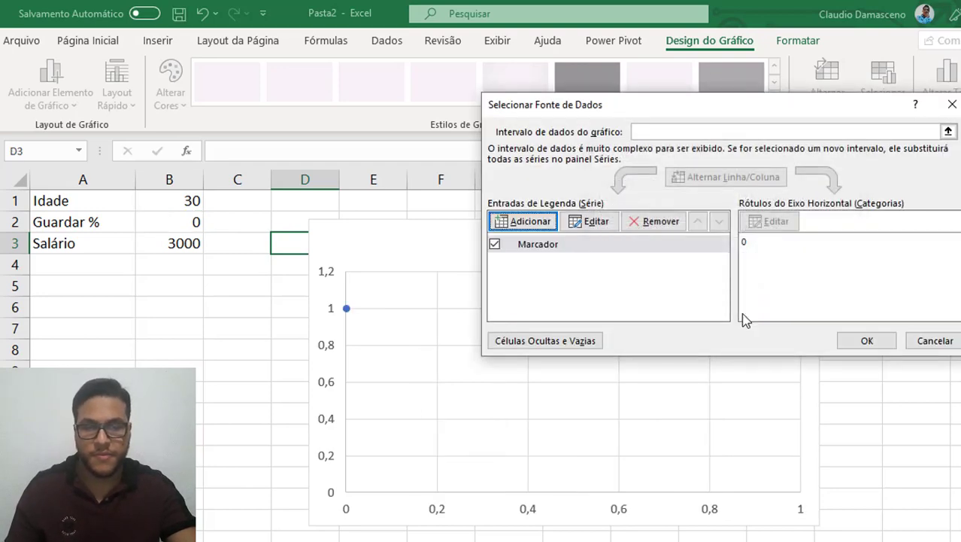
click(868, 340)
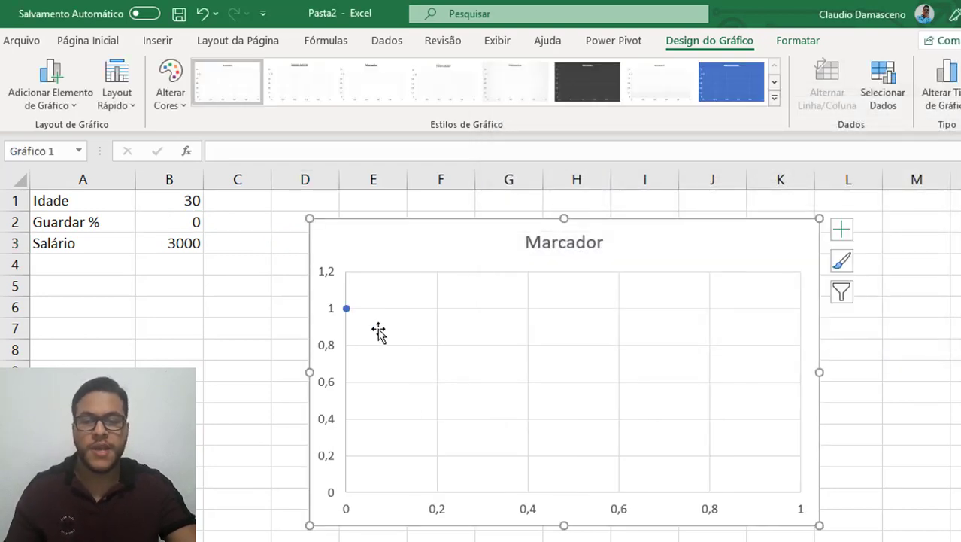
- Label cell A4 below Salário as Marcador
mouse_move(351, 320)
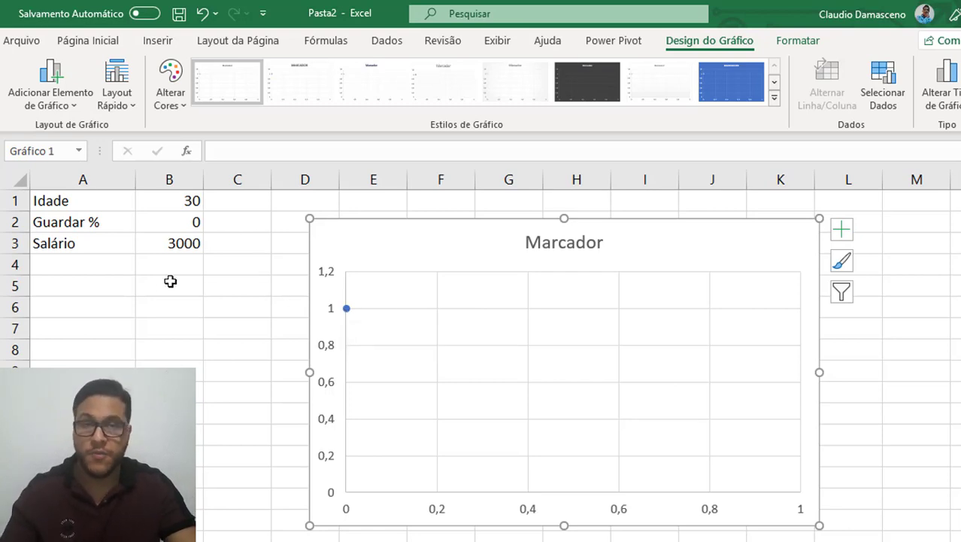
click(83, 264)
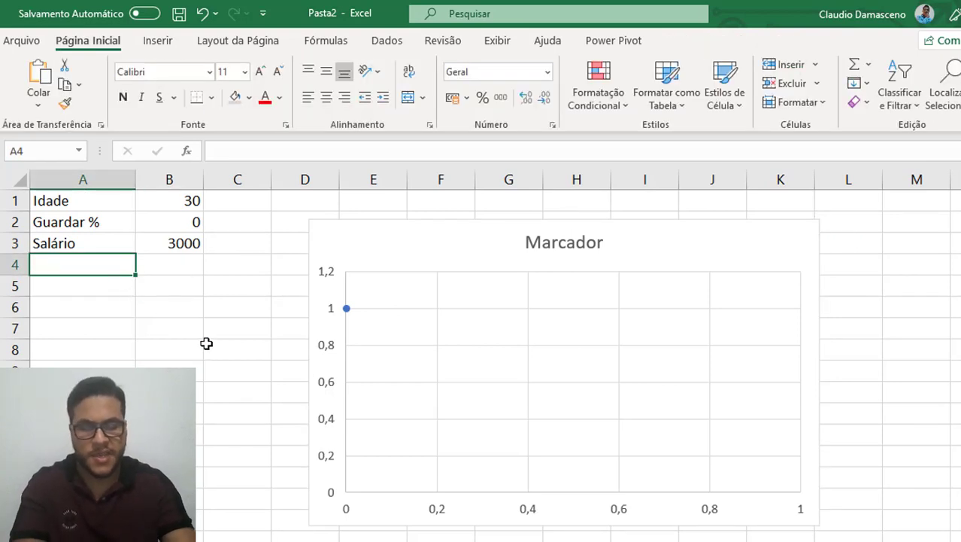
text(Ma)
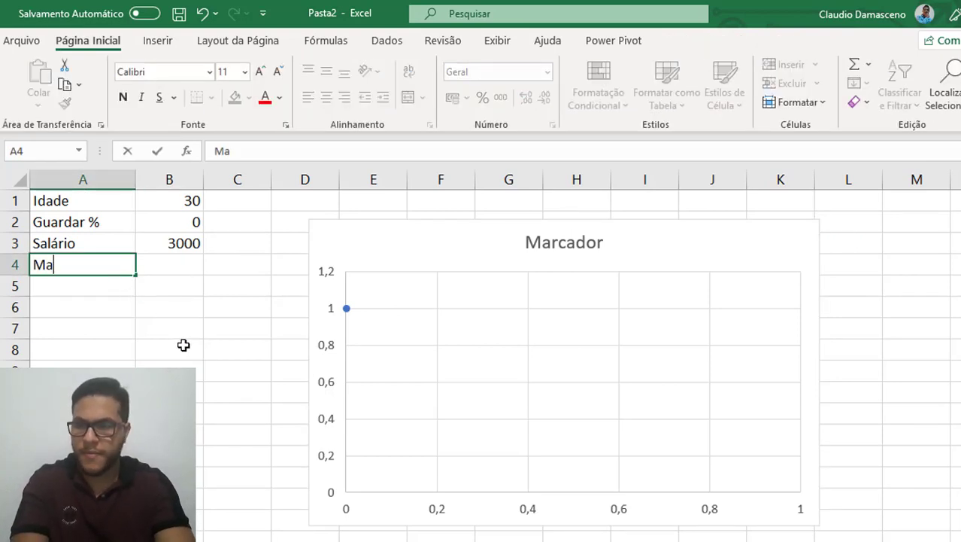
text(rcador)
key(Right)
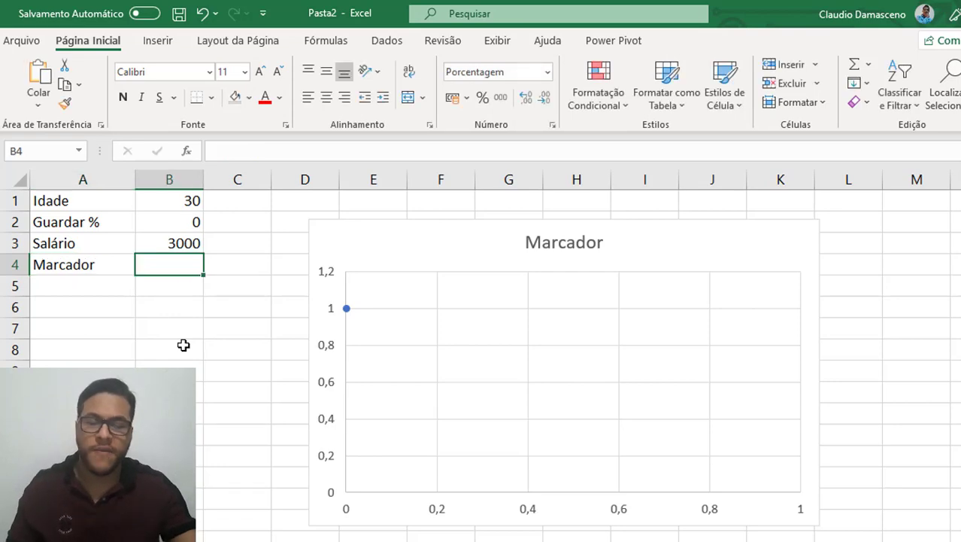
- Enter 1 as the Marcador value in cell B4, using the General number format instead of percentage
text(1)
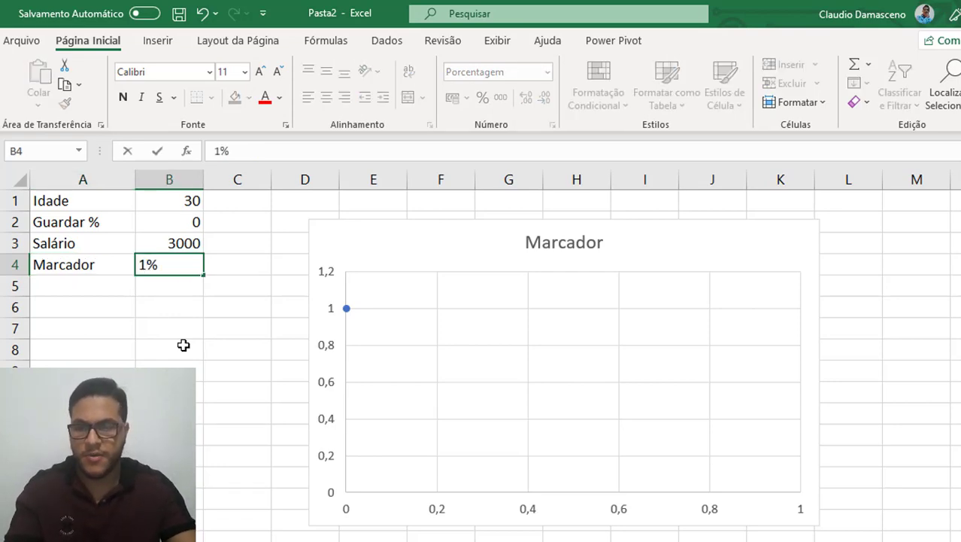
text(])
key(BackSpace)
key(Return)
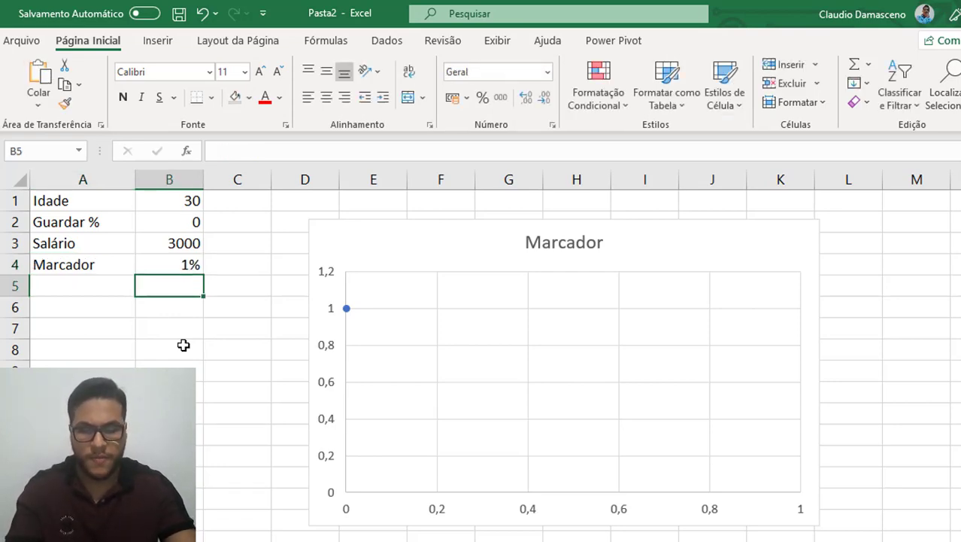
key(Up)
key(ctrl+shift+asciitilde)
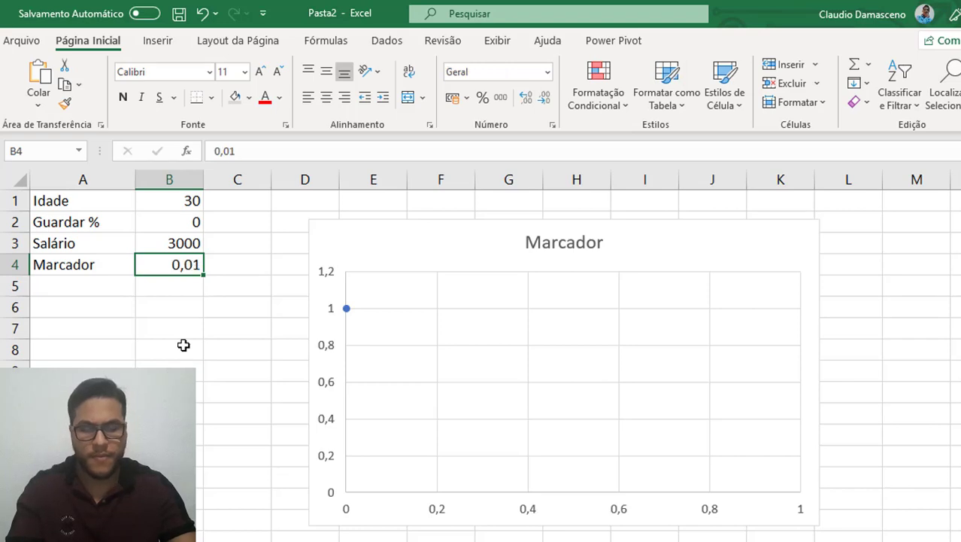
text(1)
key(Return)
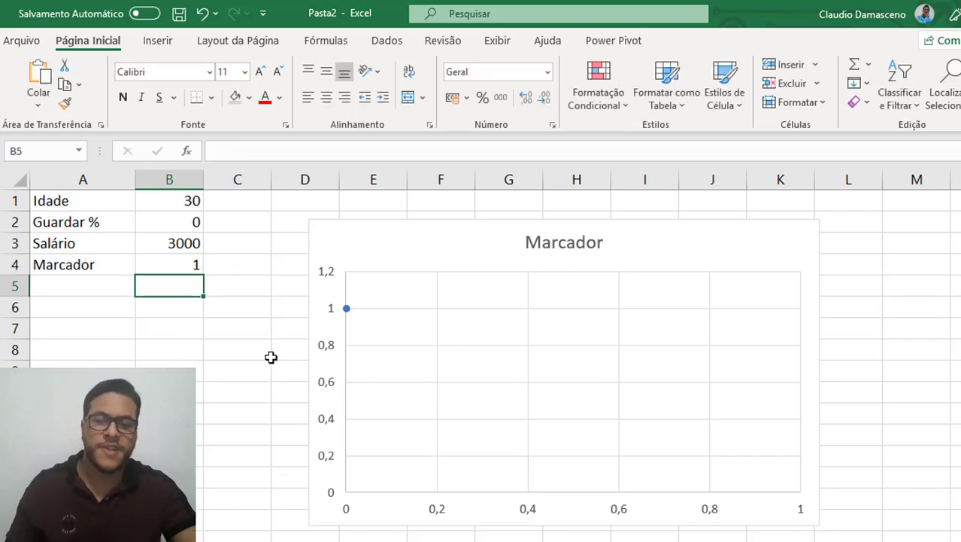
- Edit the chart's Marcador series so its Y values come from cell B4 on the Gráfico sheet
click(189, 264)
click(400, 315)
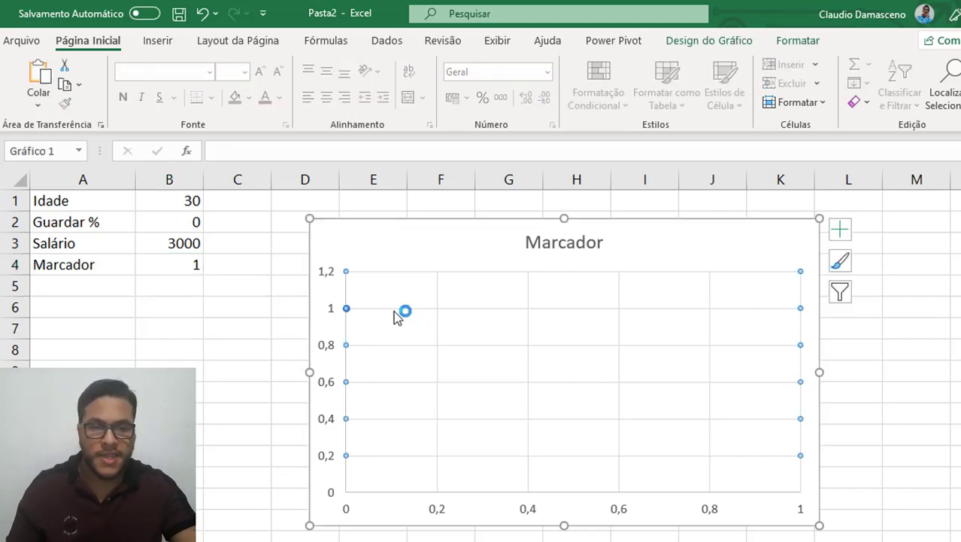
click(681, 237)
click(688, 292)
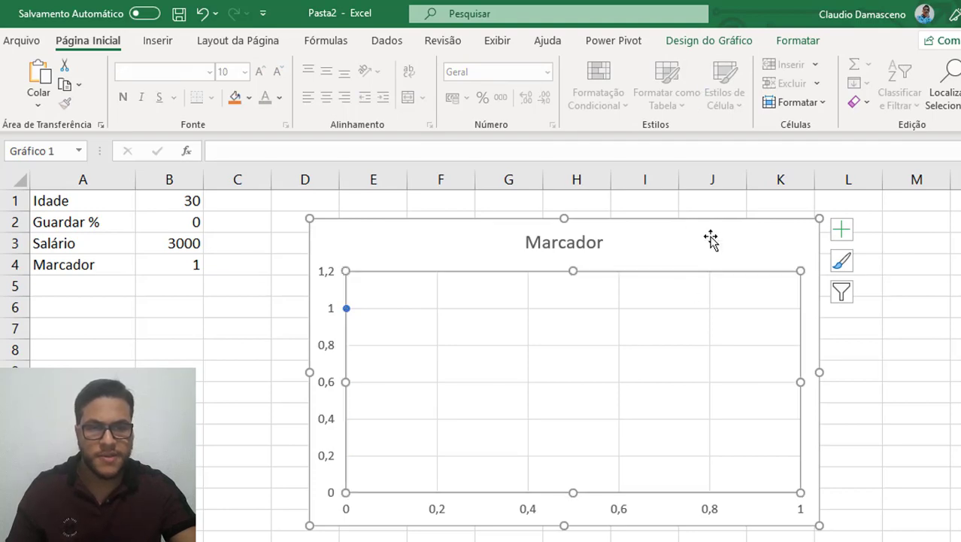
click(744, 47)
click(885, 75)
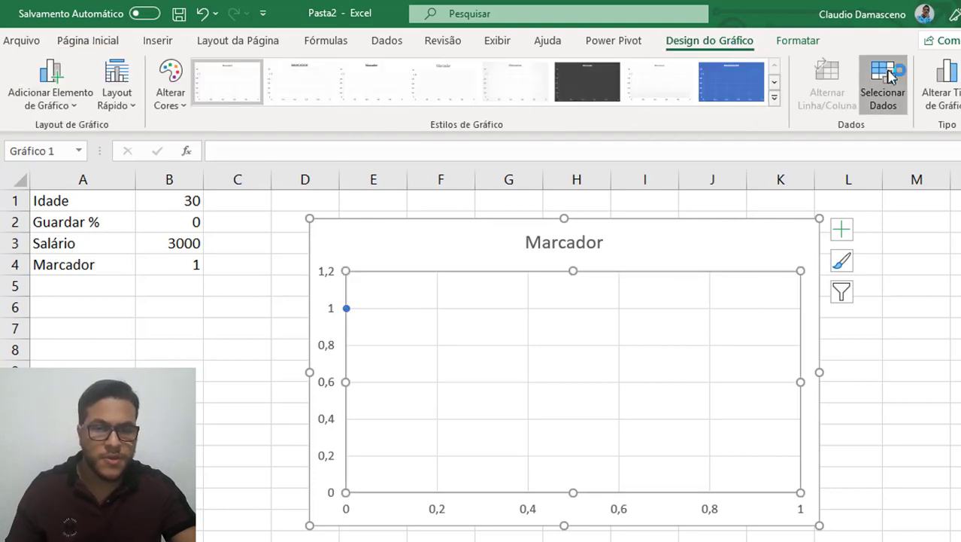
click(542, 251)
click(588, 221)
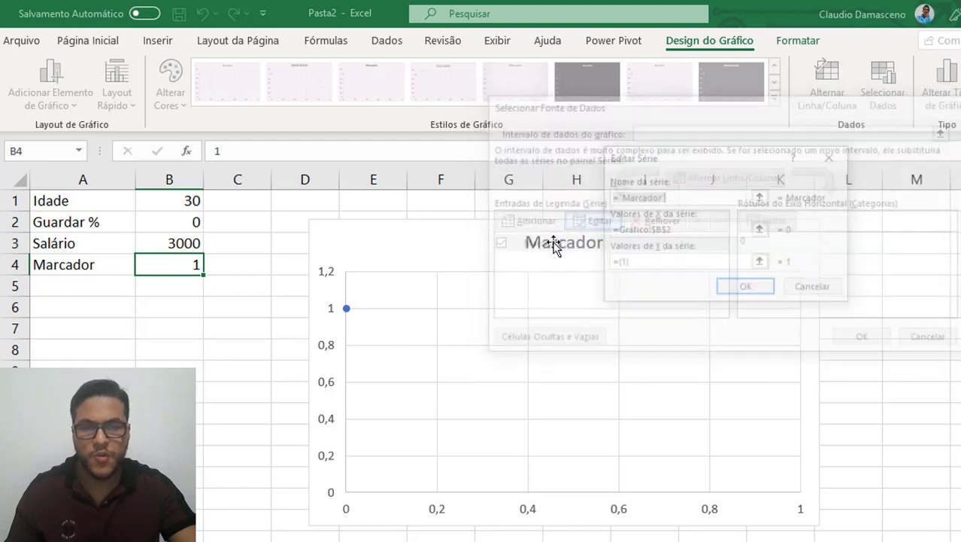
click(665, 263)
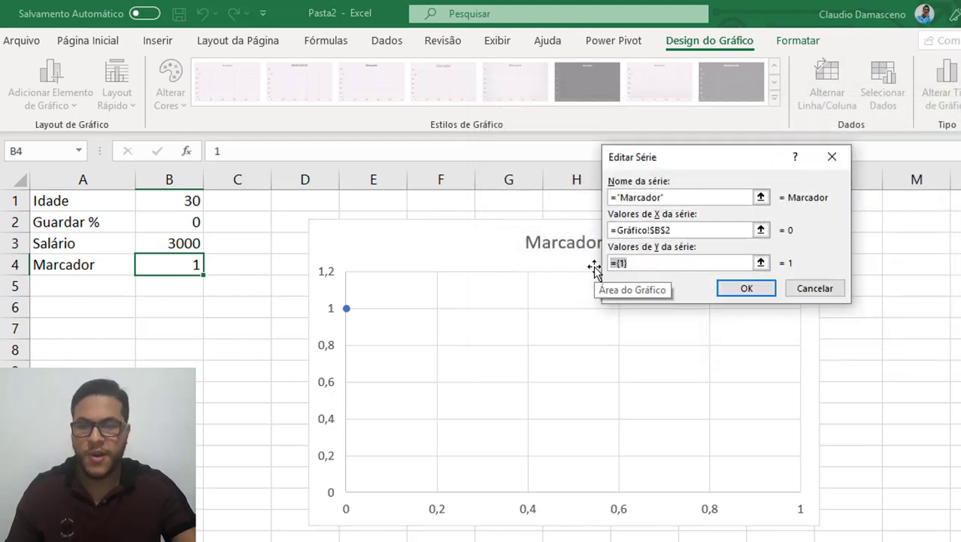
key(BackSpace)
key(BackSpace)
key(BackSpace)
key(BackSpace)
click(172, 262)
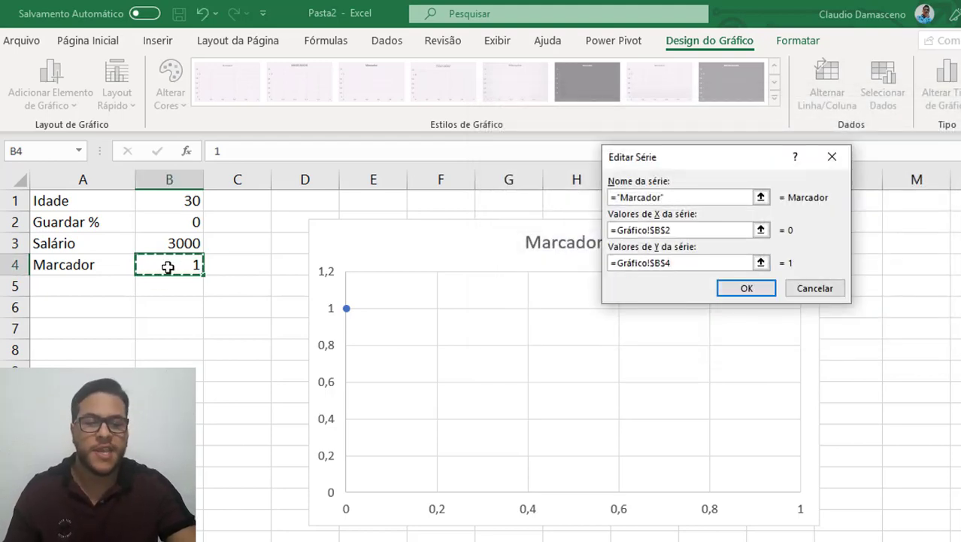
click(765, 291)
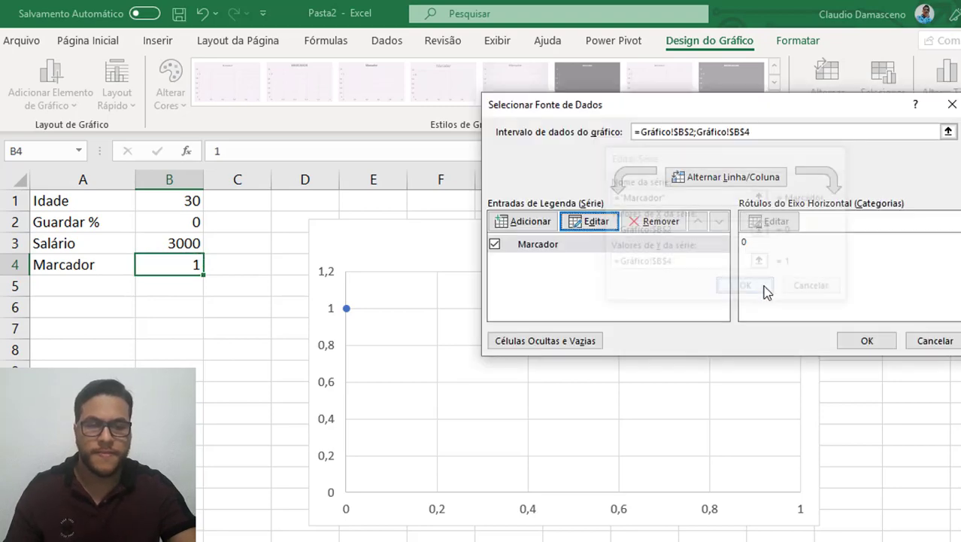
click(869, 340)
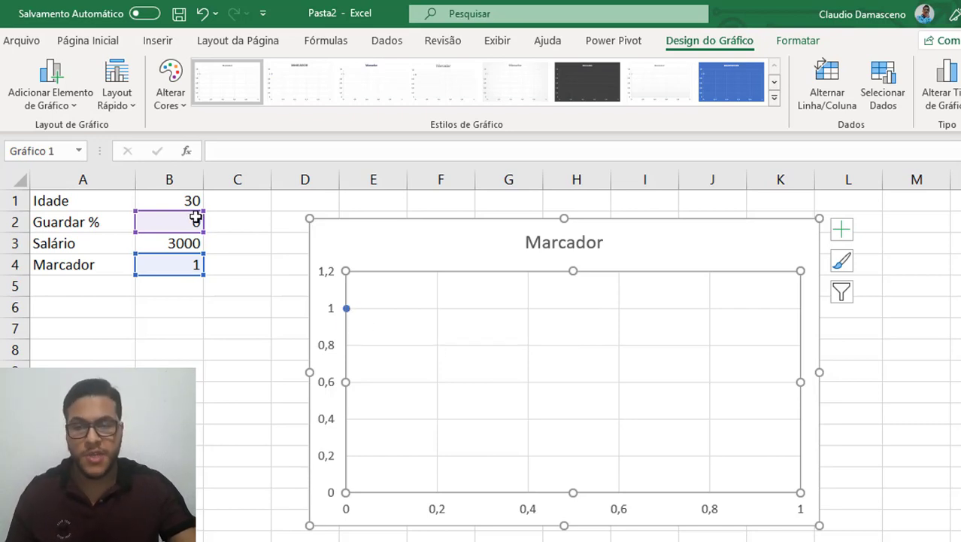
- Test the marker's movement by entering 25 as the Guardar % value in B2, and restore it to 0
click(196, 219)
text(25)
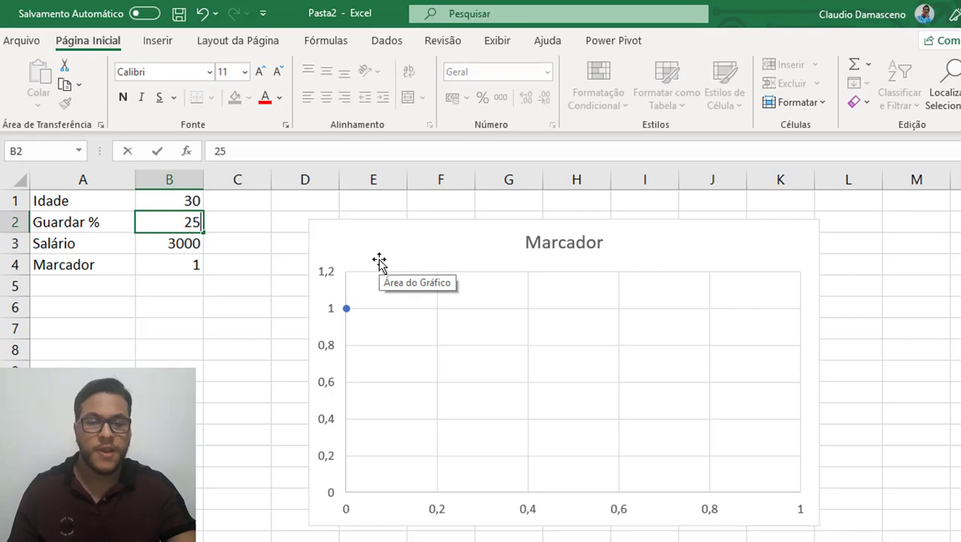
key(Return)
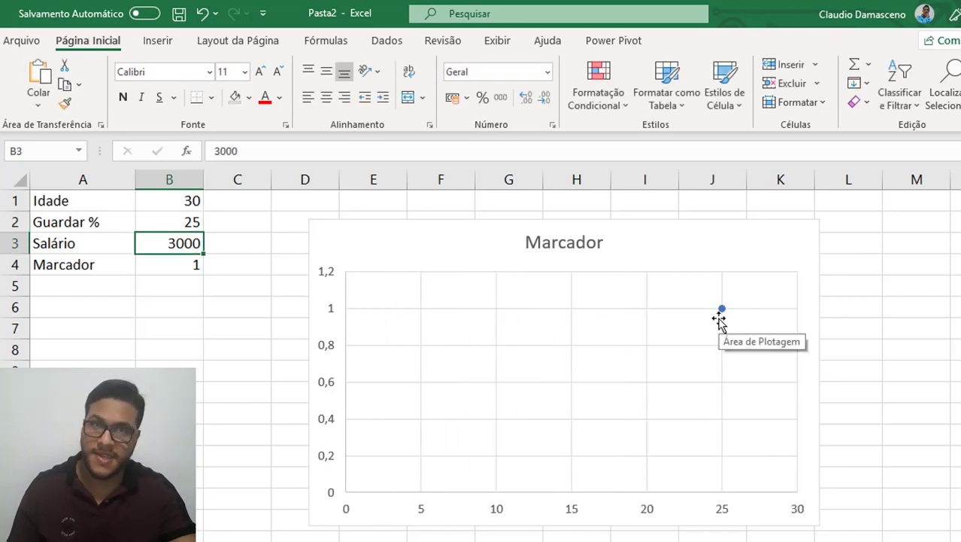
click(177, 222)
text(0)
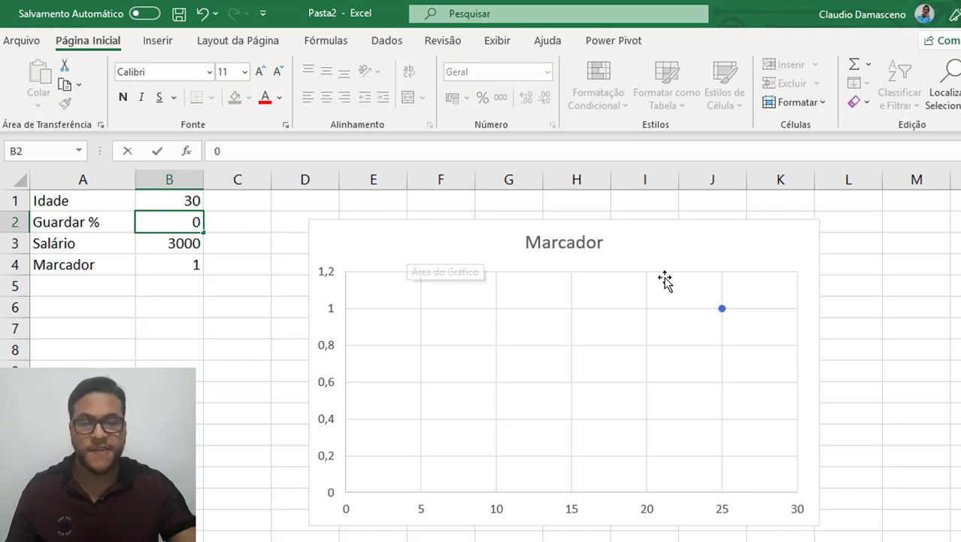
key(Return)
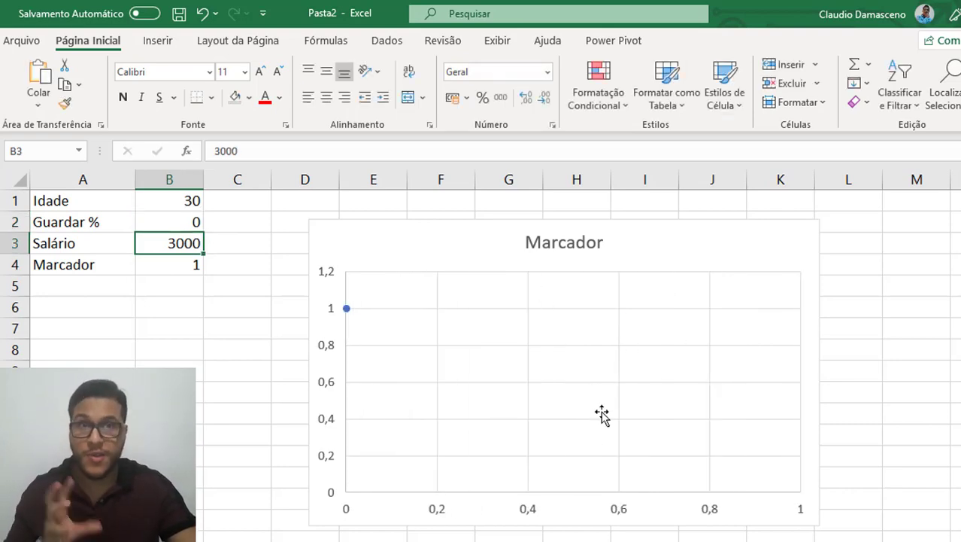
- Fix the chart's horizontal axis bounds at a minimum of 0 and a maximum of 30
click(436, 511)
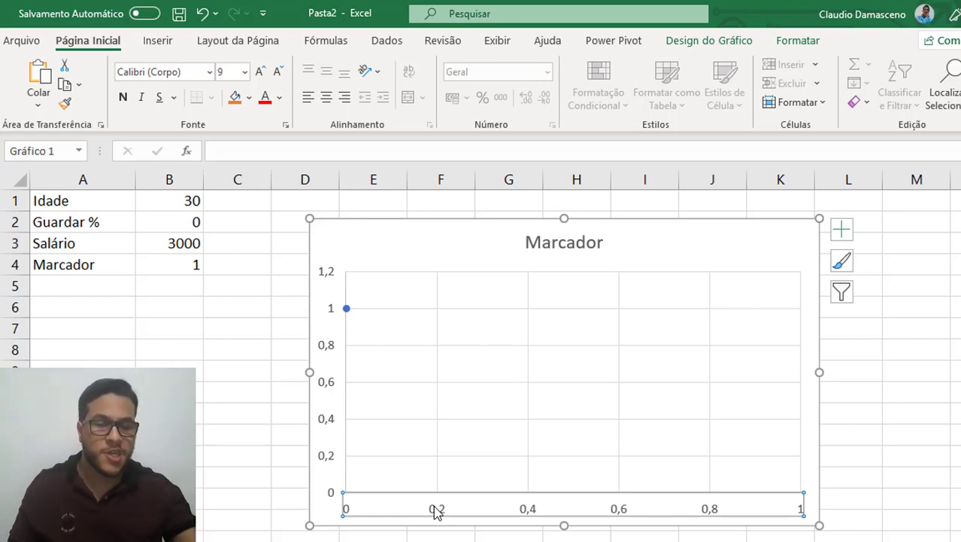
double_click(531, 510)
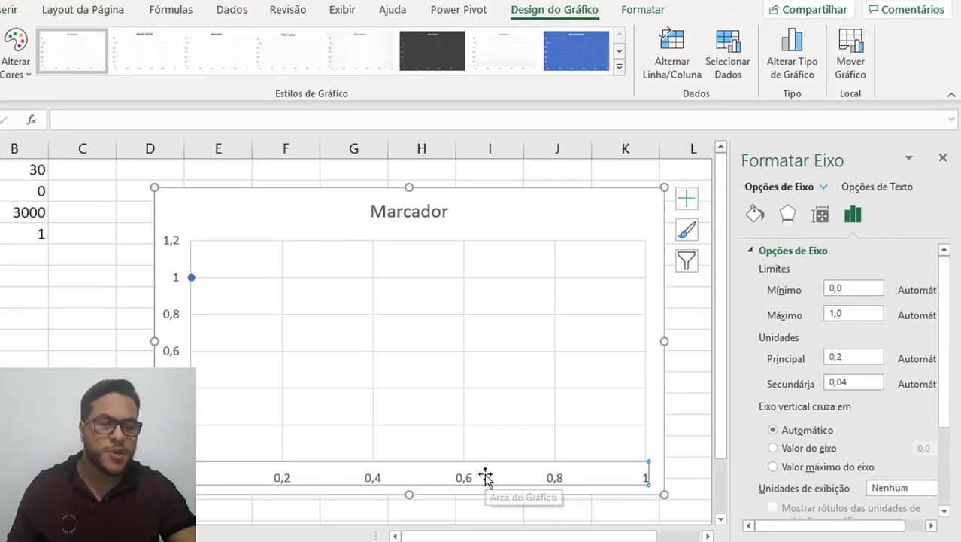
click(858, 311)
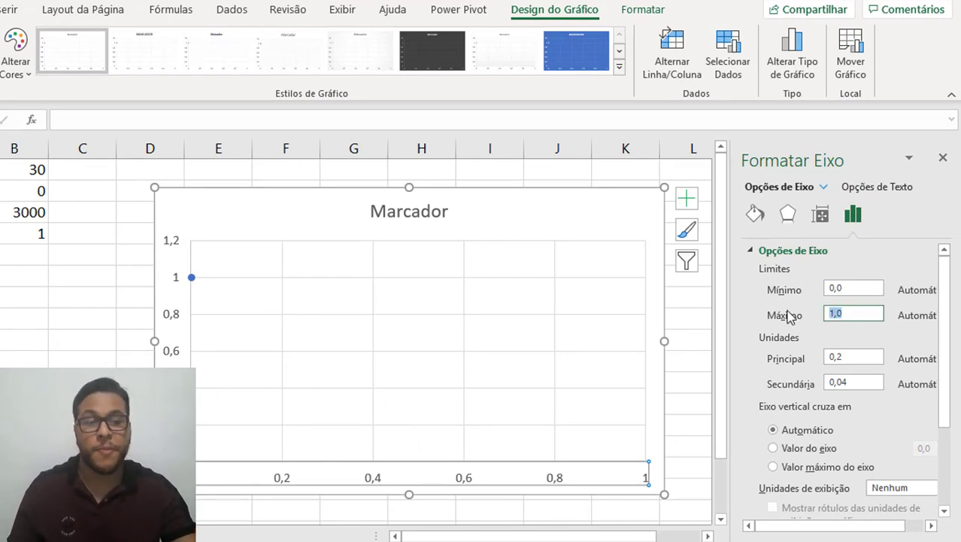
key(Return)
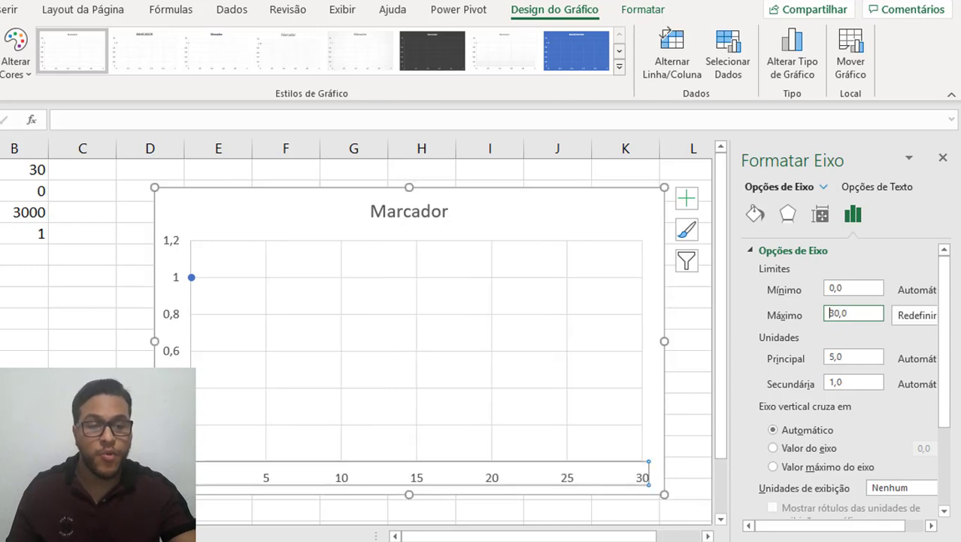
click(869, 288)
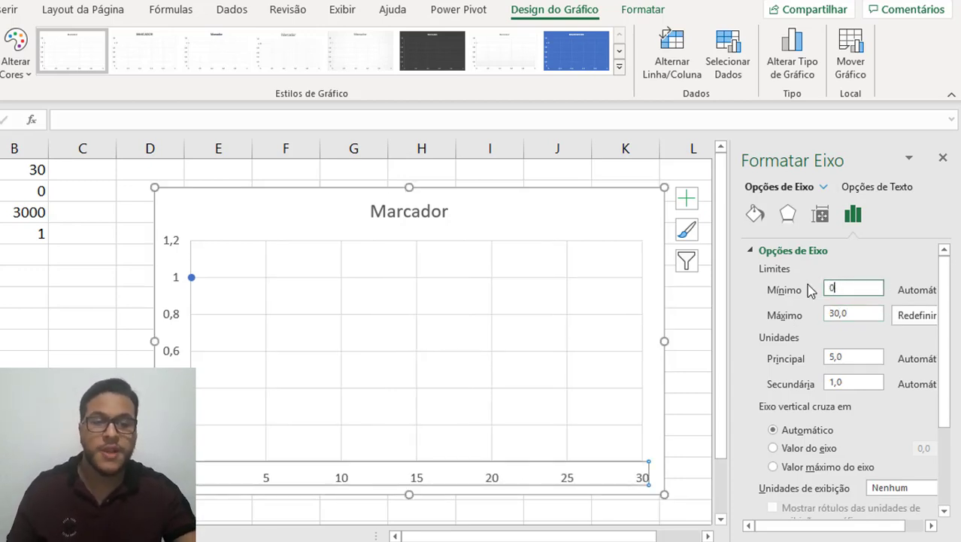
text(0)
key(Return)
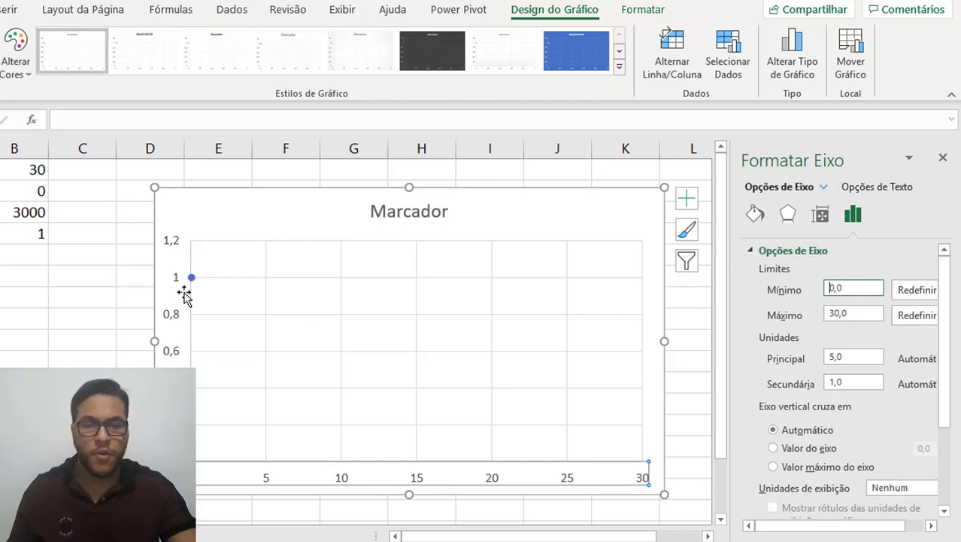
- Set the chart's vertical axis bounds to a minimum of 0,9 and a maximum of 1,1
click(173, 327)
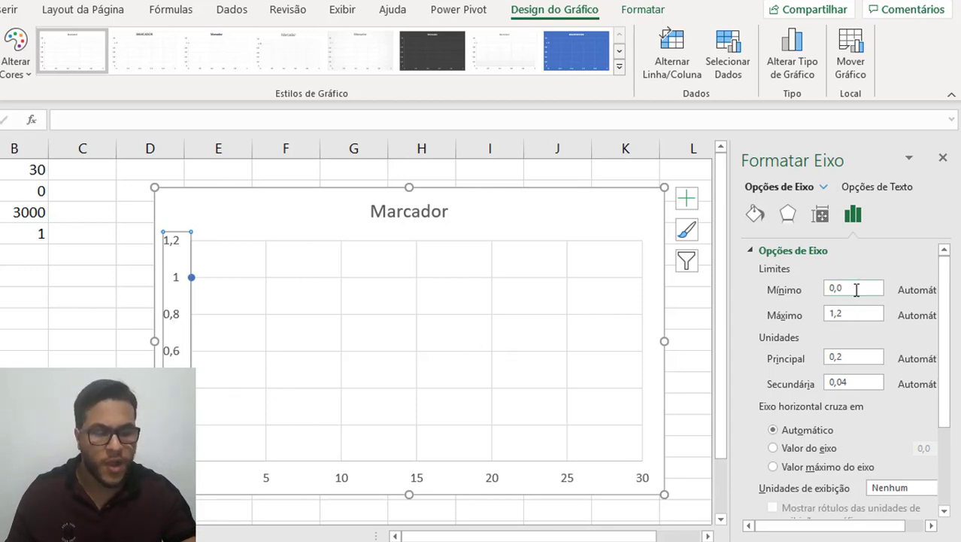
drag(856, 289, 823, 292)
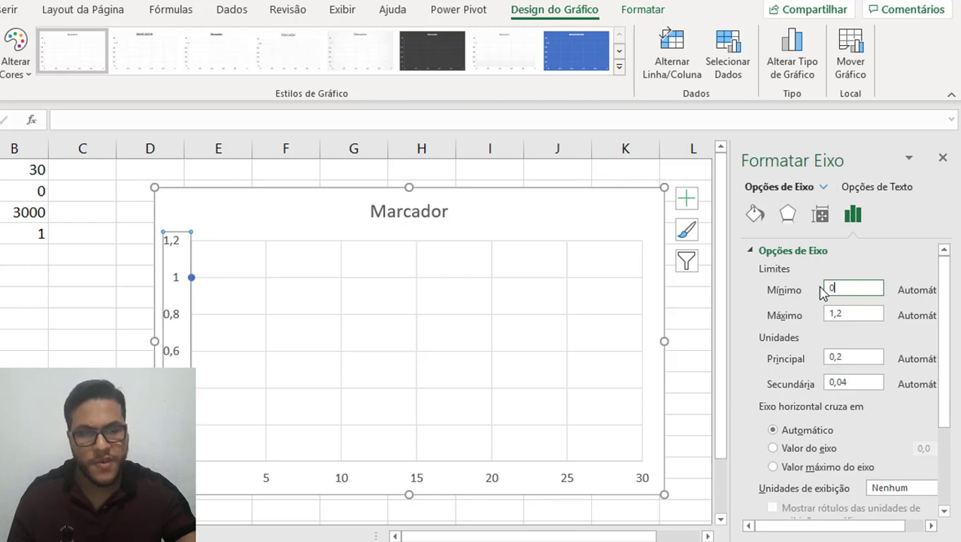
click(862, 313)
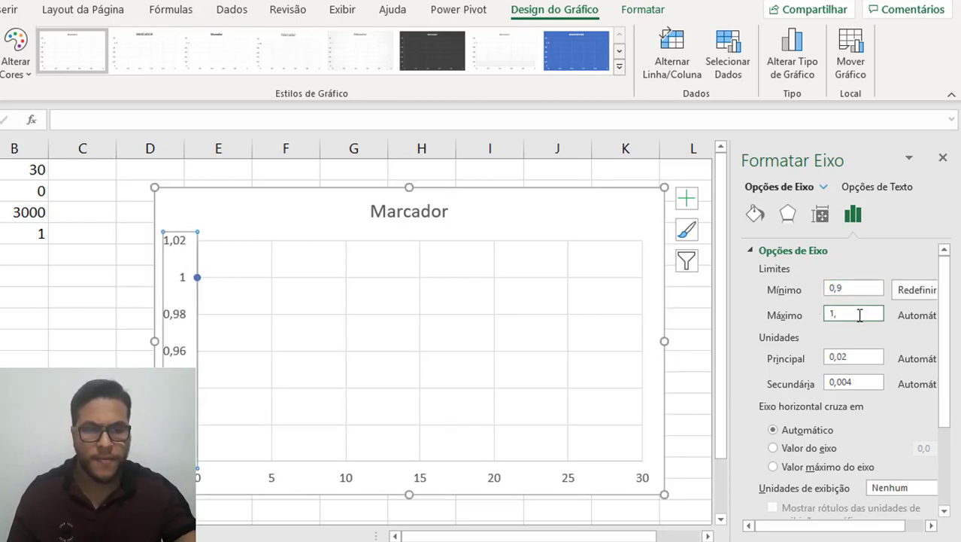
key(Return)
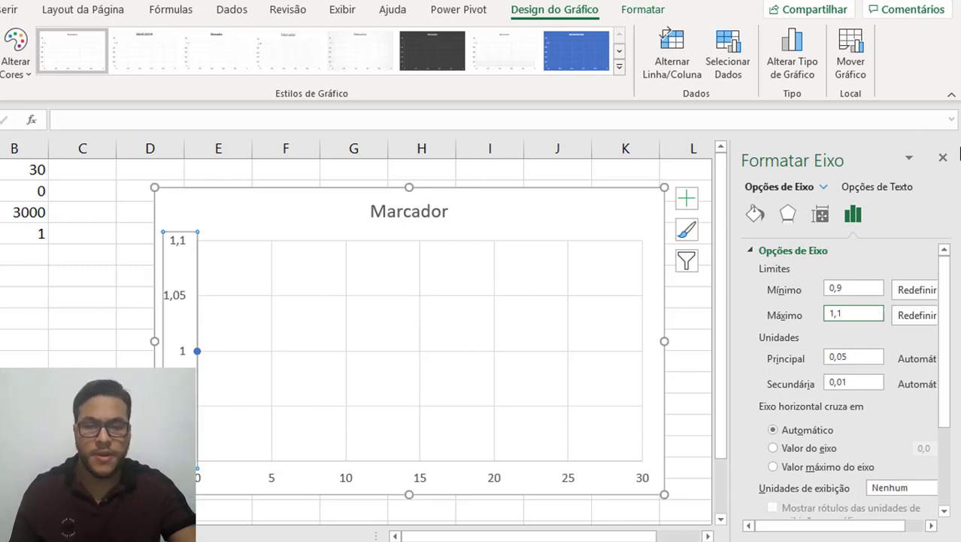
click(942, 157)
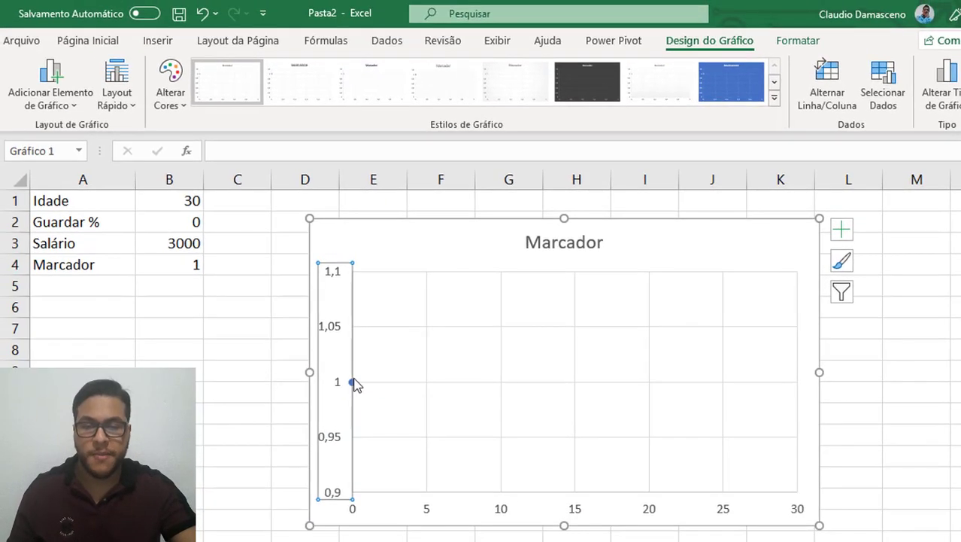
- Set the chart's vertical axis bounds to a minimum of 1,0 and a maximum of 1,2
mouse_move(352, 386)
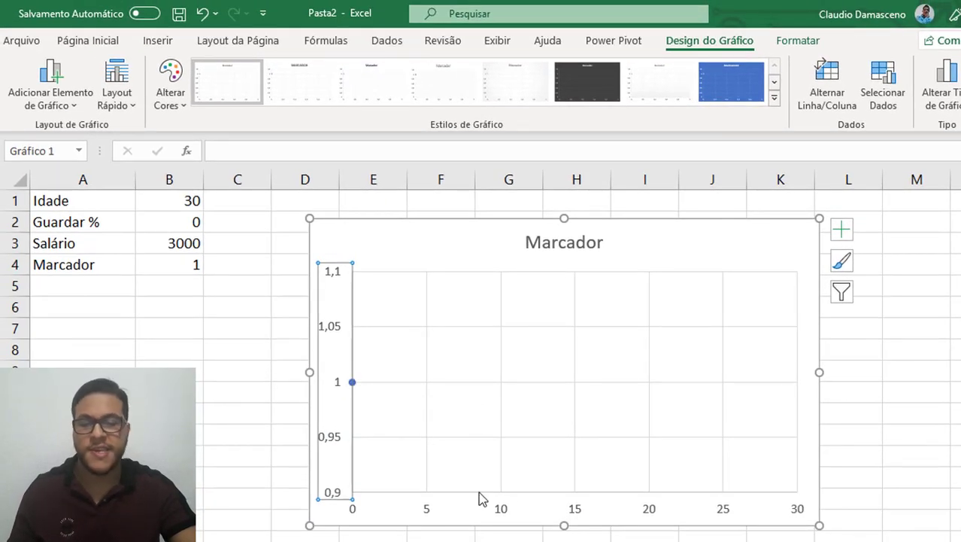
double_click(338, 492)
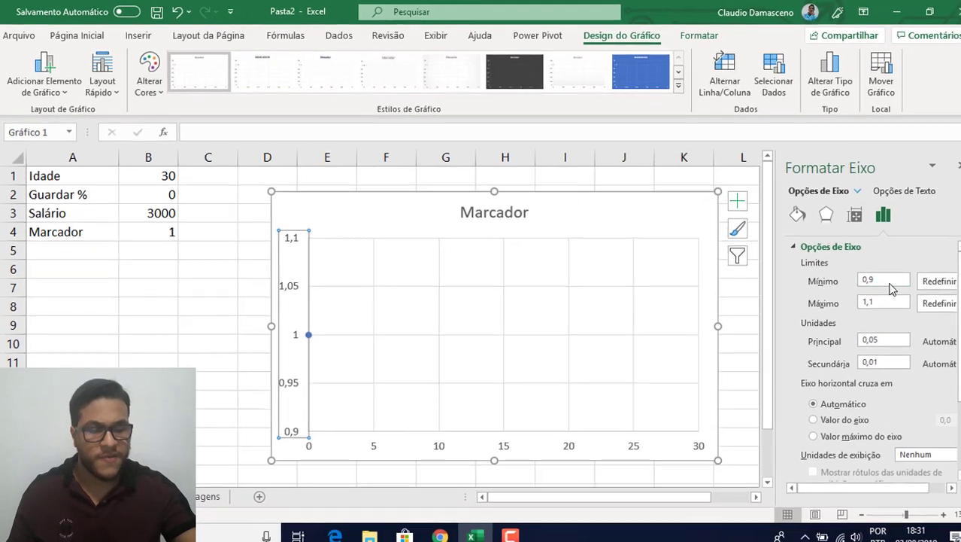
click(823, 282)
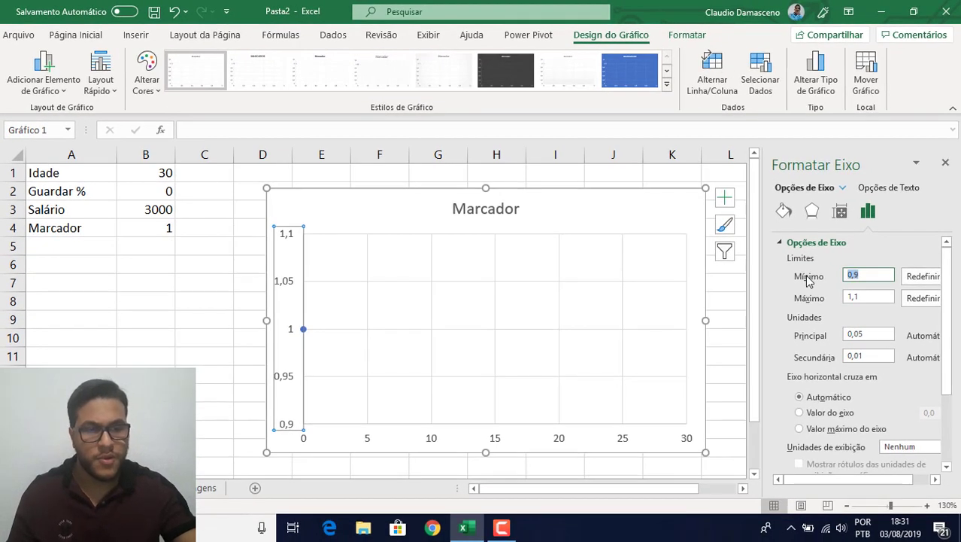
text(1)
key(Return)
click(863, 297)
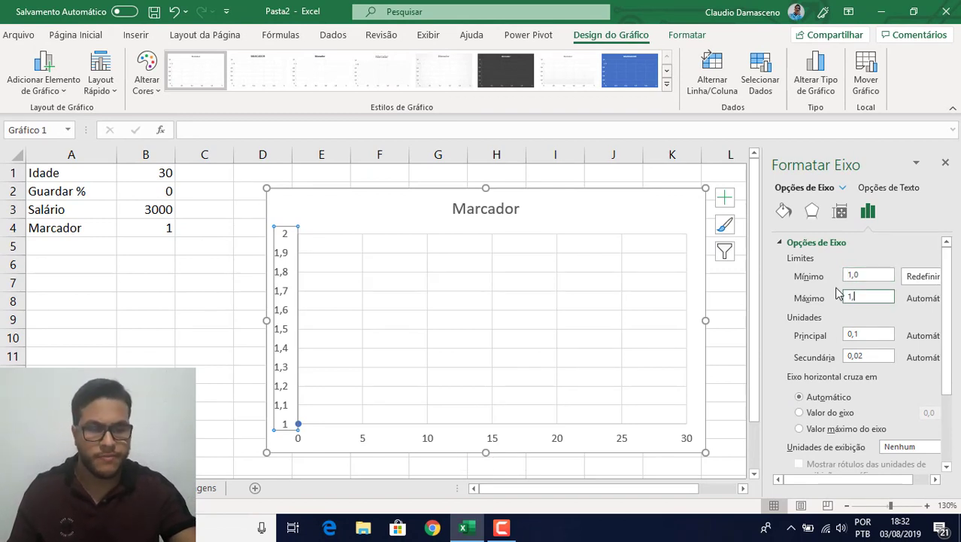
text(1,2)
key(Return)
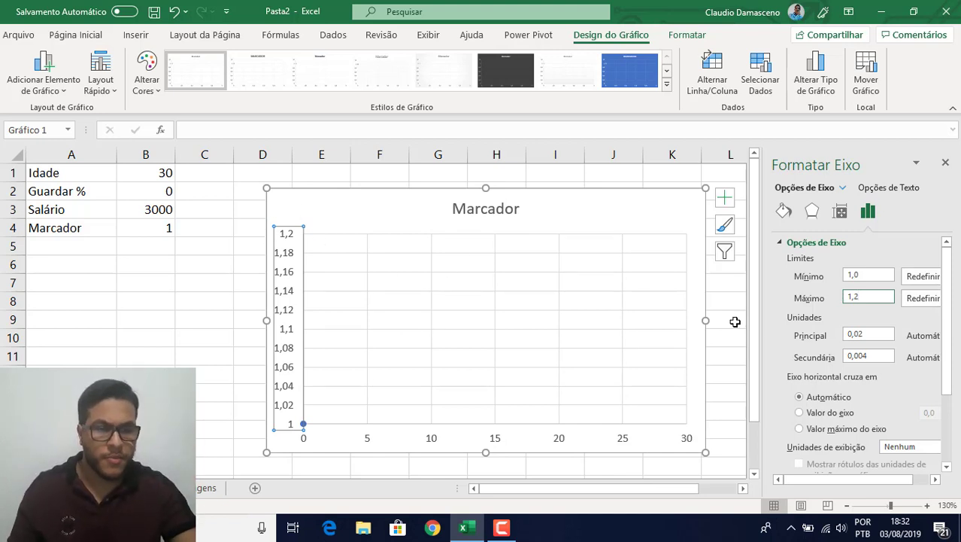
- Set the vertical axis major unit to 0,2 and close the axis formatting options
click(876, 334)
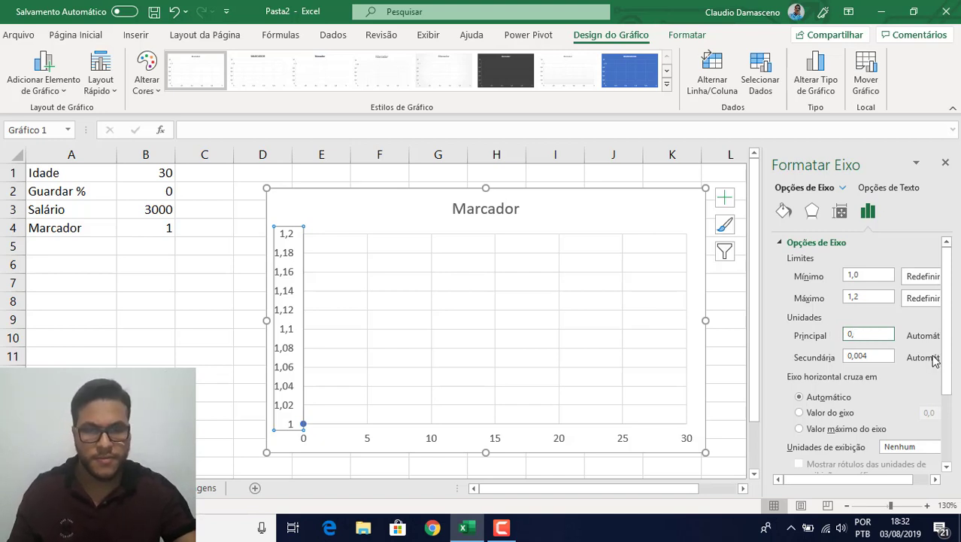
key(Return)
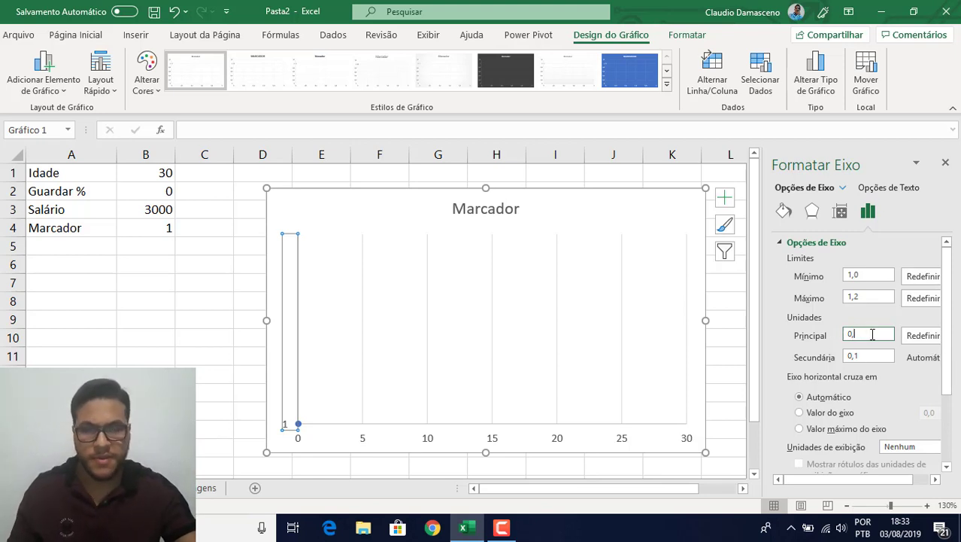
key(Return)
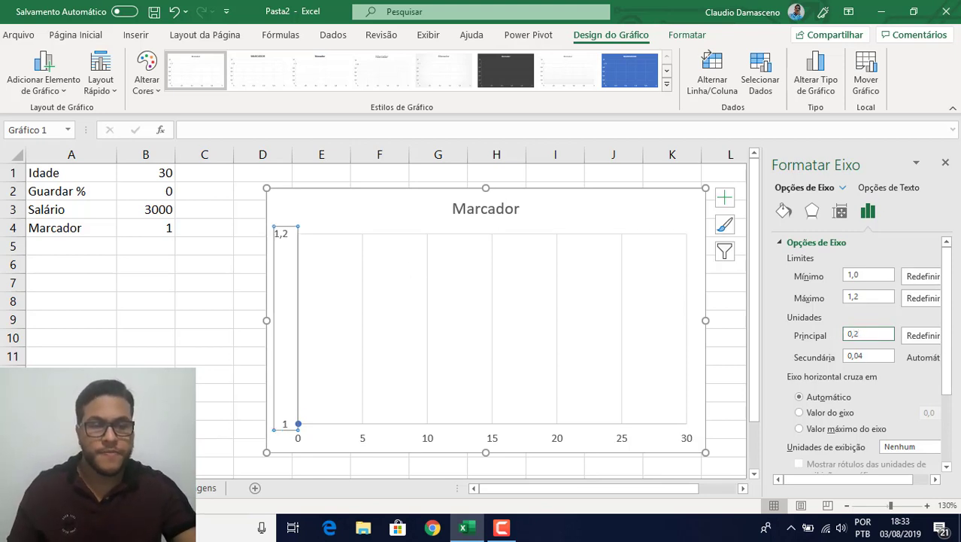
click(945, 164)
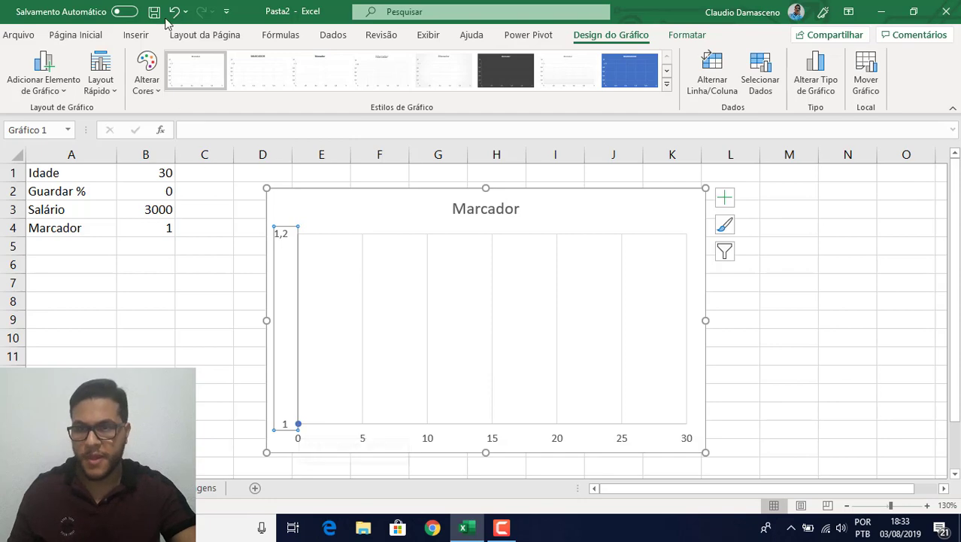
- Draw an isosceles triangle about 0,61 cm high and 0,71 cm wide beside the chart, below the data in column B
click(137, 36)
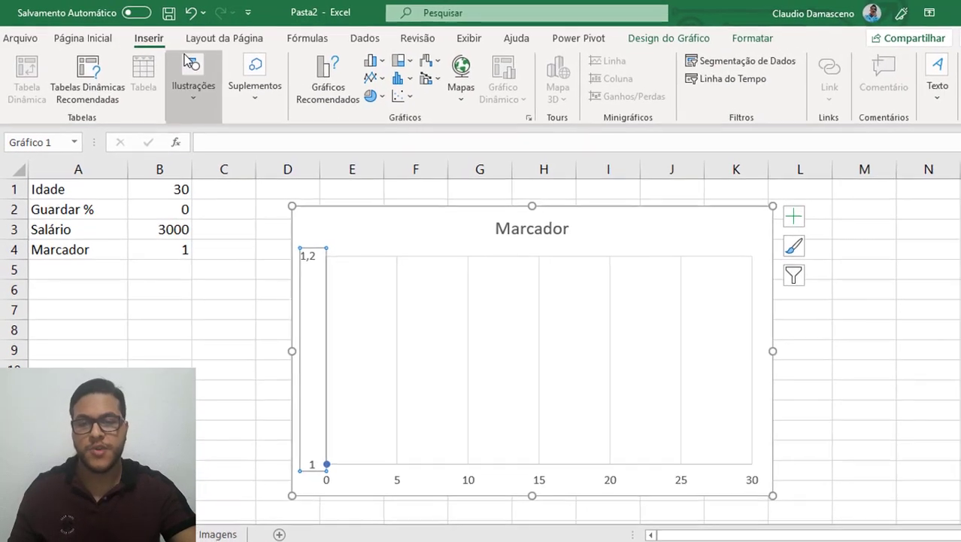
click(181, 79)
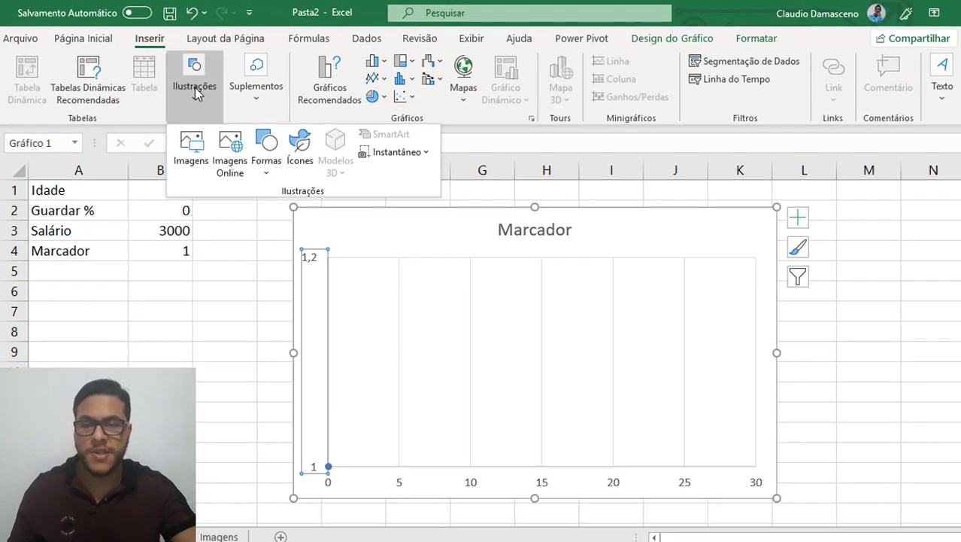
click(268, 175)
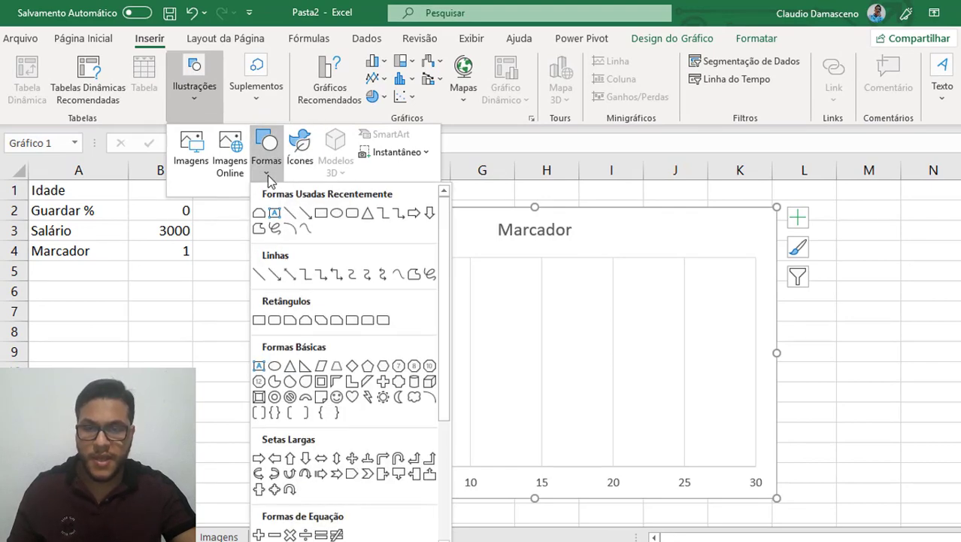
click(366, 219)
drag(182, 309, 251, 346)
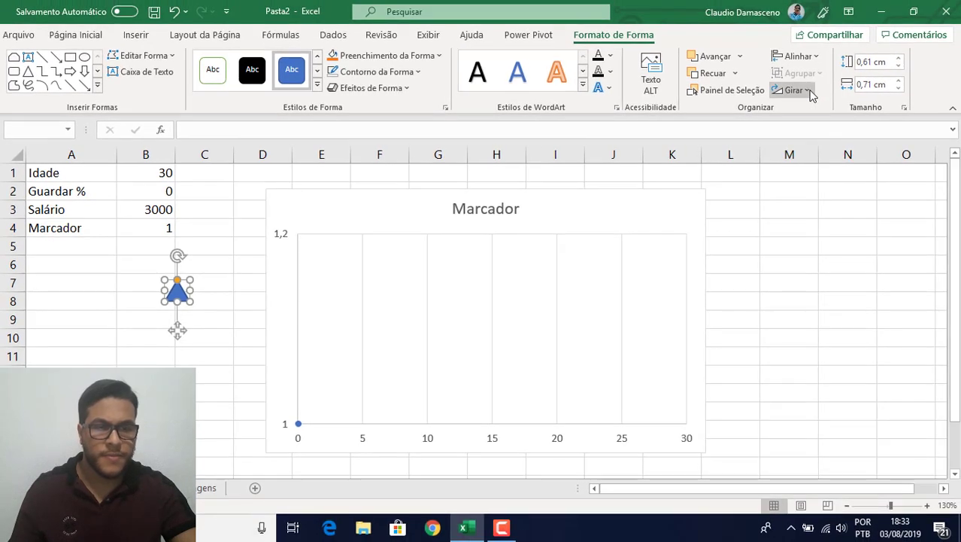
- Flip the triangle vertically and apply the light blue theme style from the last row of theme shape styles
click(837, 85)
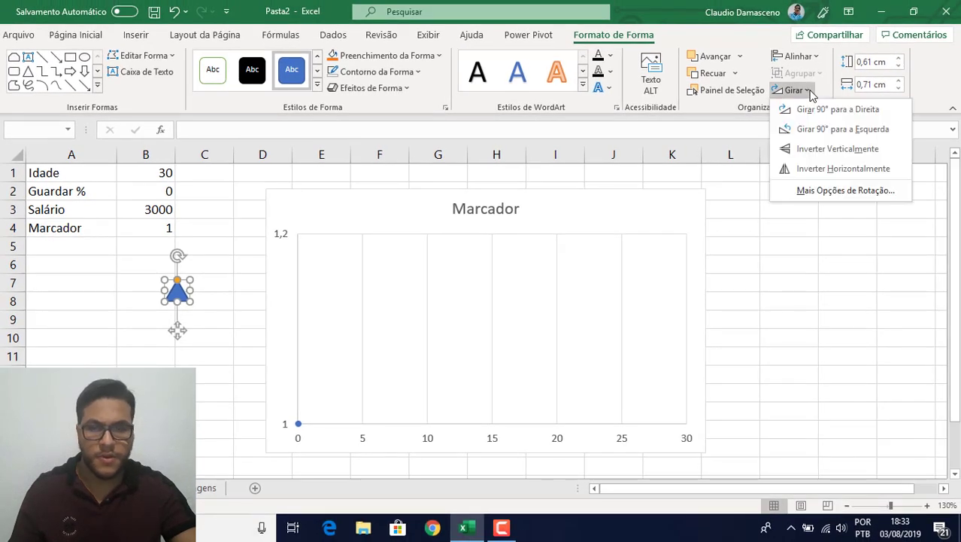
click(830, 150)
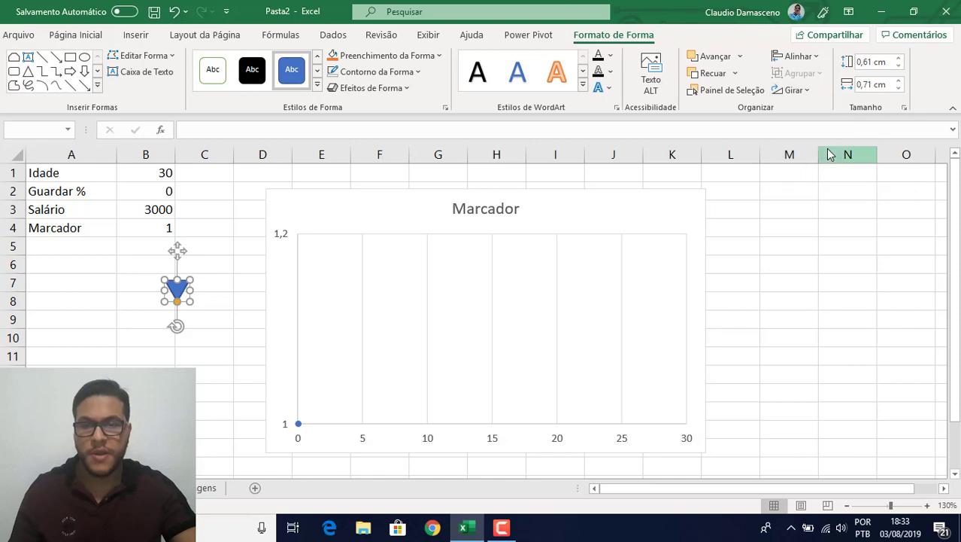
click(316, 85)
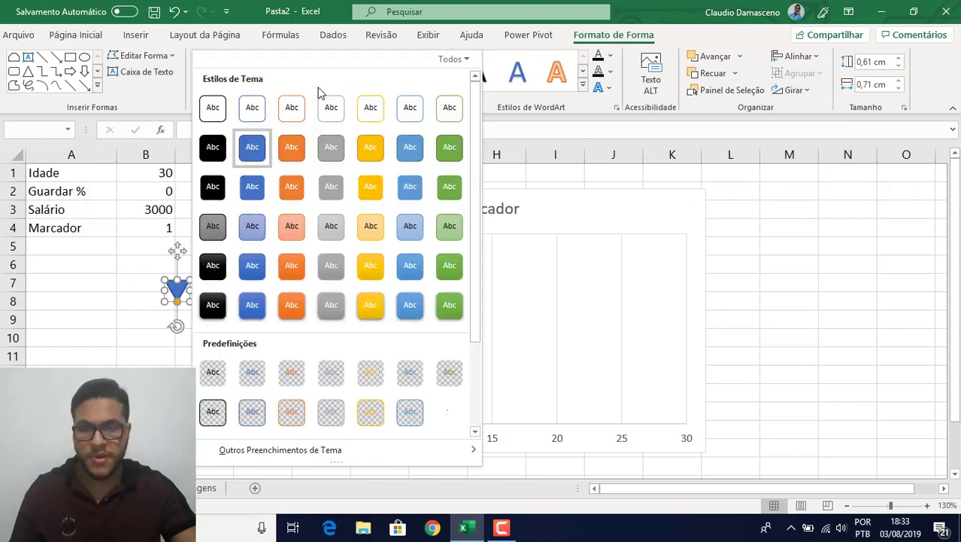
click(409, 302)
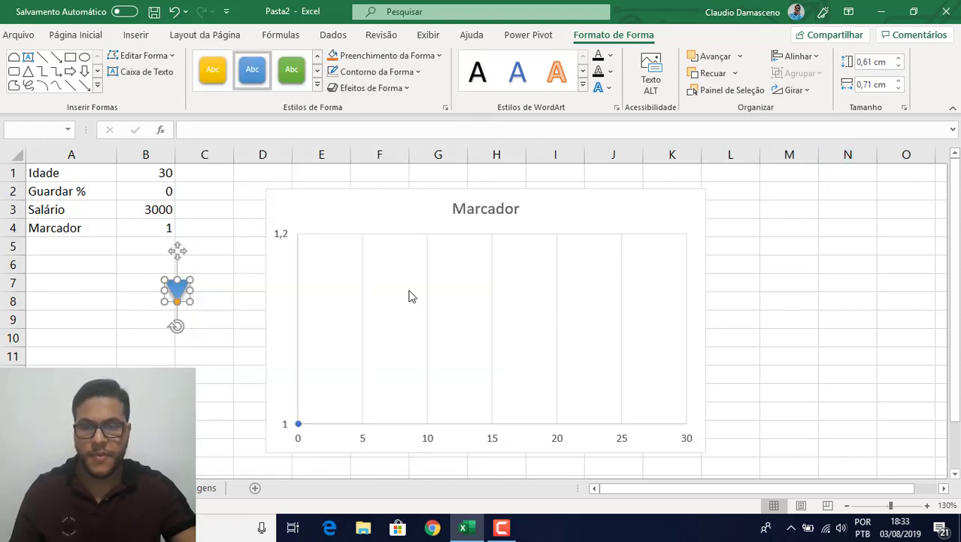
- Shrink the triangle to about 0,39 cm high and 0,67 cm wide and paste a copy as the chart's data point marker
drag(191, 296, 189, 292)
click(201, 298)
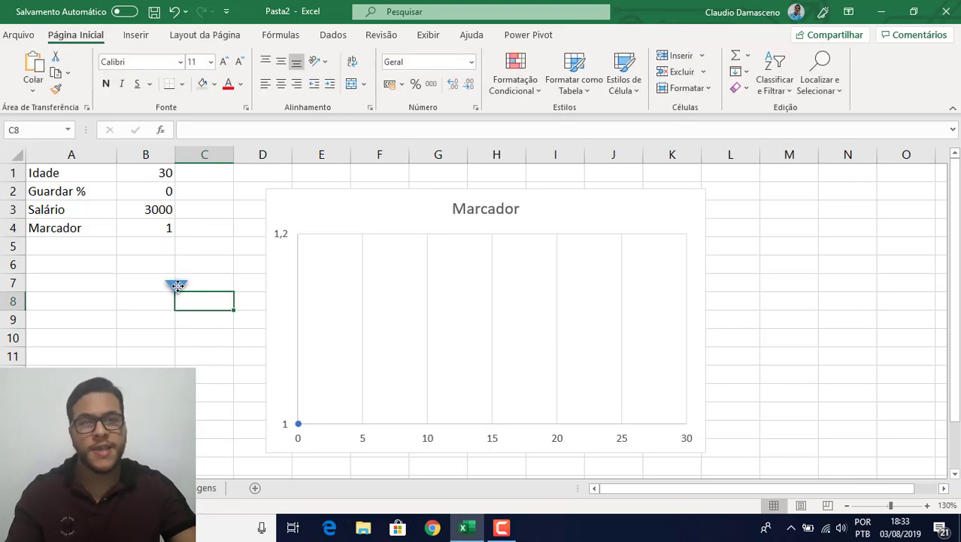
click(177, 284)
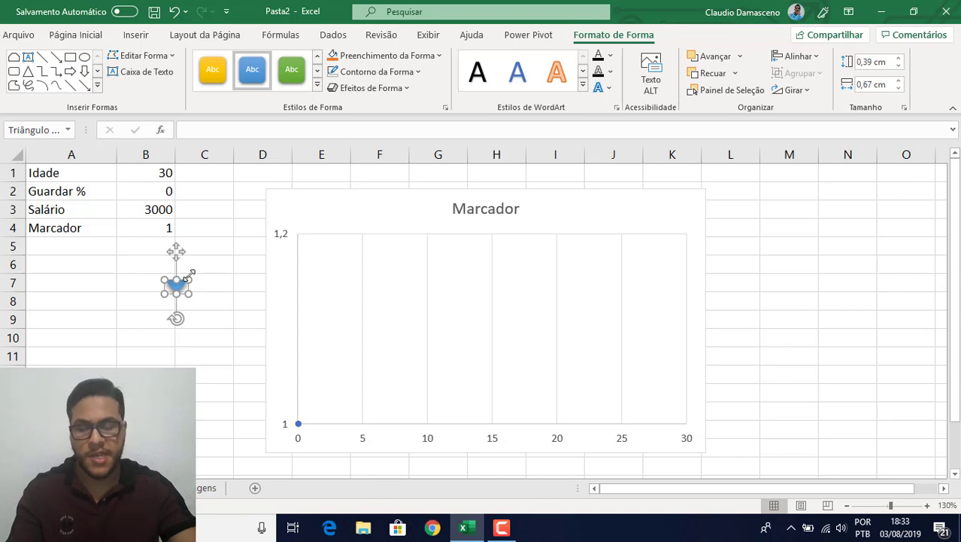
click(298, 425)
key(ctrl+v)
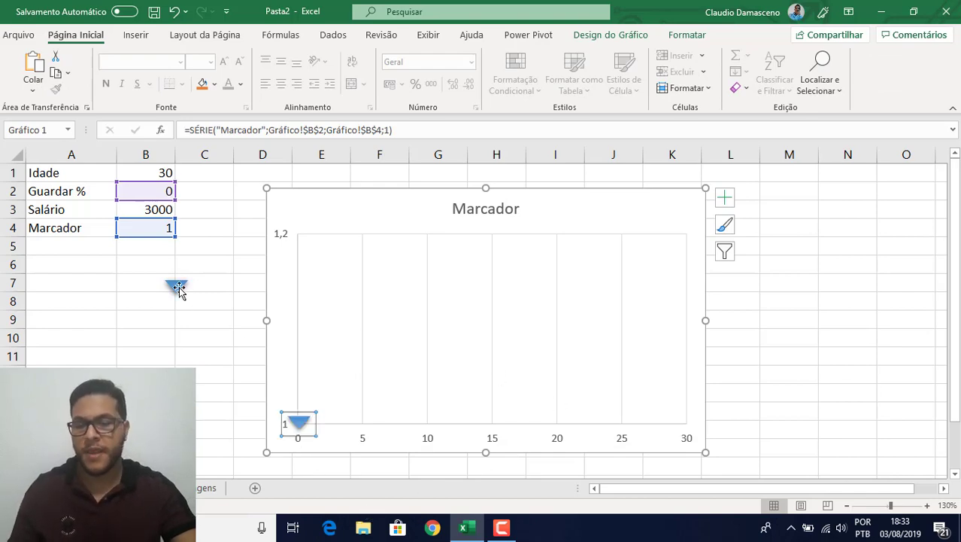
- Make the triangle shape taller and replace the chart's data point marker with a copy of it
click(208, 326)
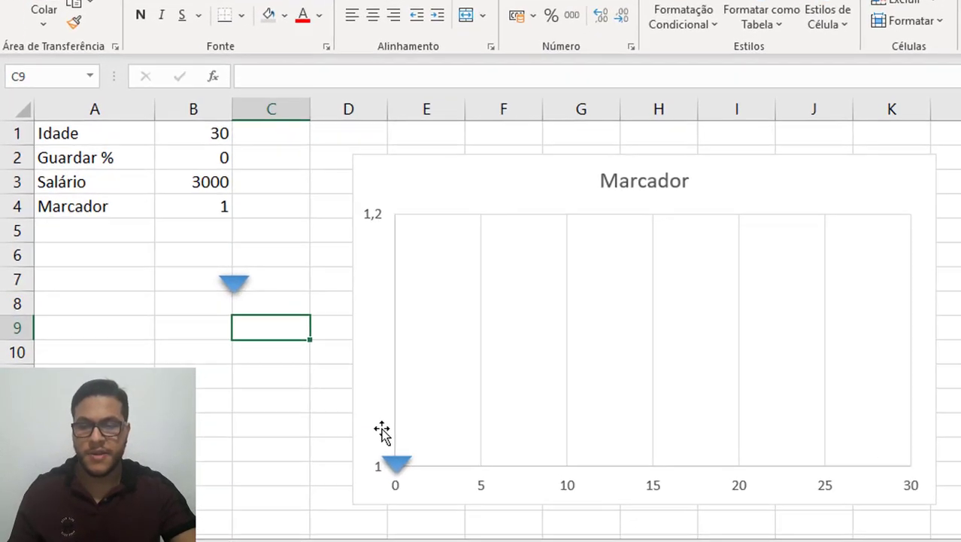
click(178, 288)
drag(235, 292, 246, 273)
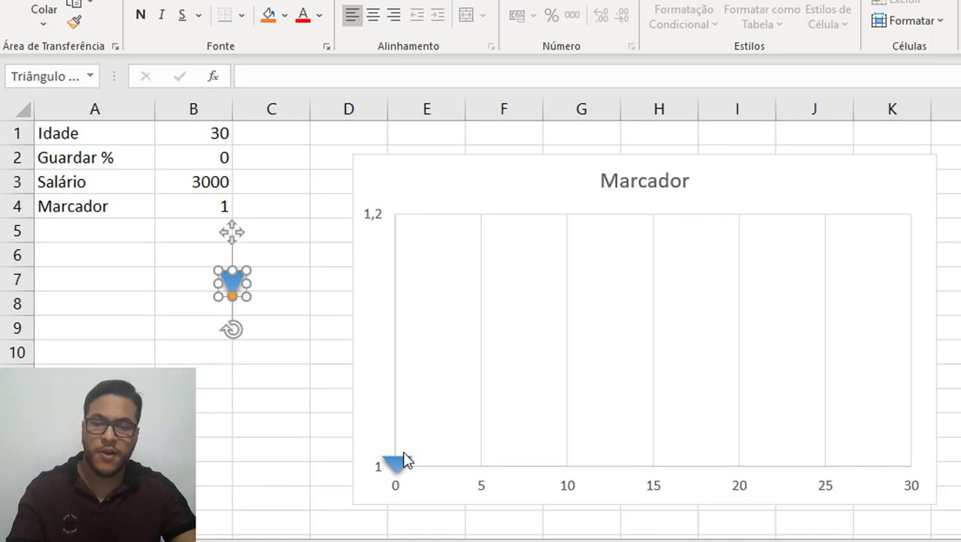
click(402, 464)
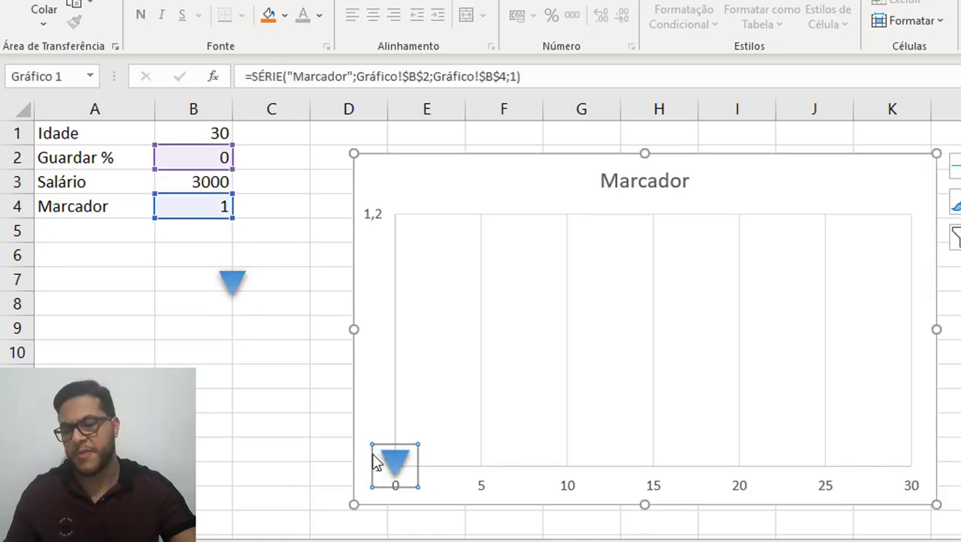
click(293, 412)
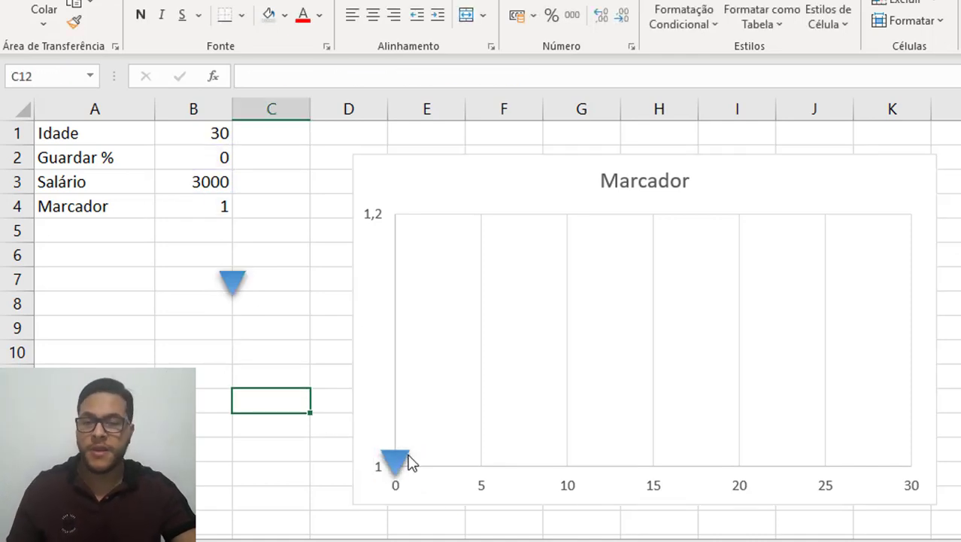
- Set the Guardar % value in B2 to 15
click(213, 156)
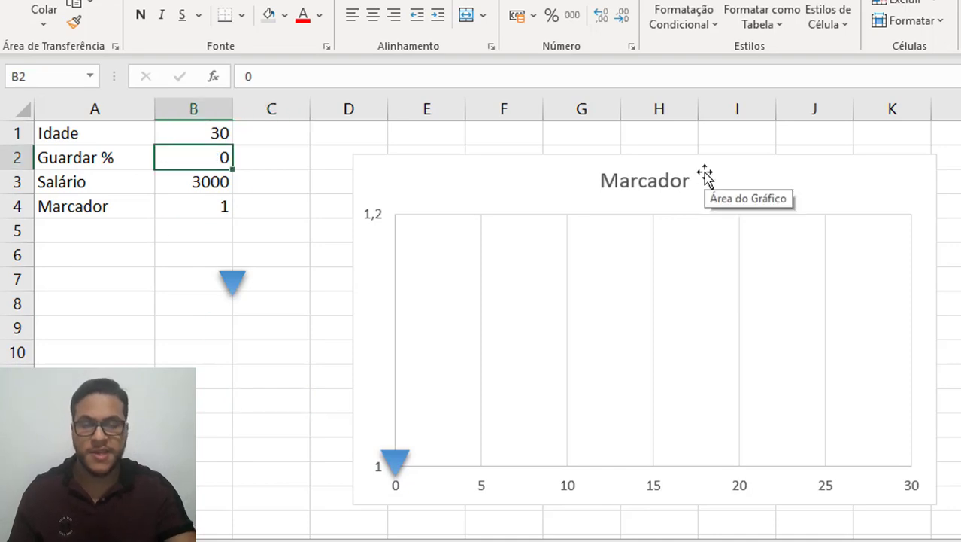
text(15)
key(Return)
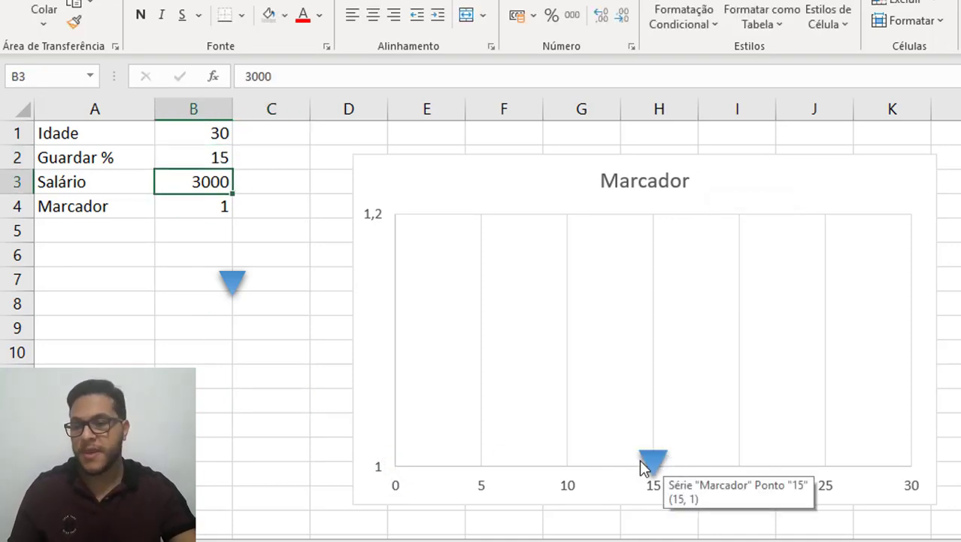
- Set the Marcador value in B4 to 1,1
click(223, 203)
text(1,1)
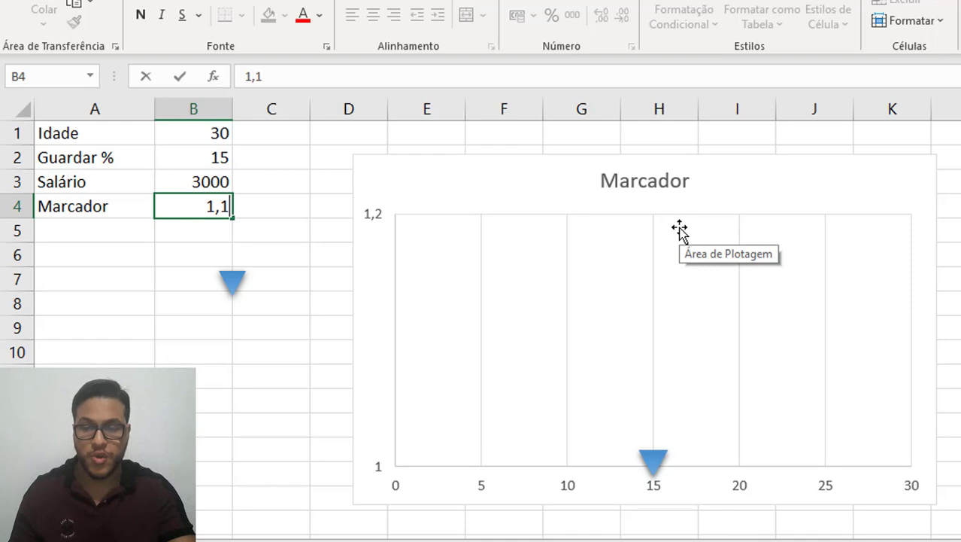
key(Return)
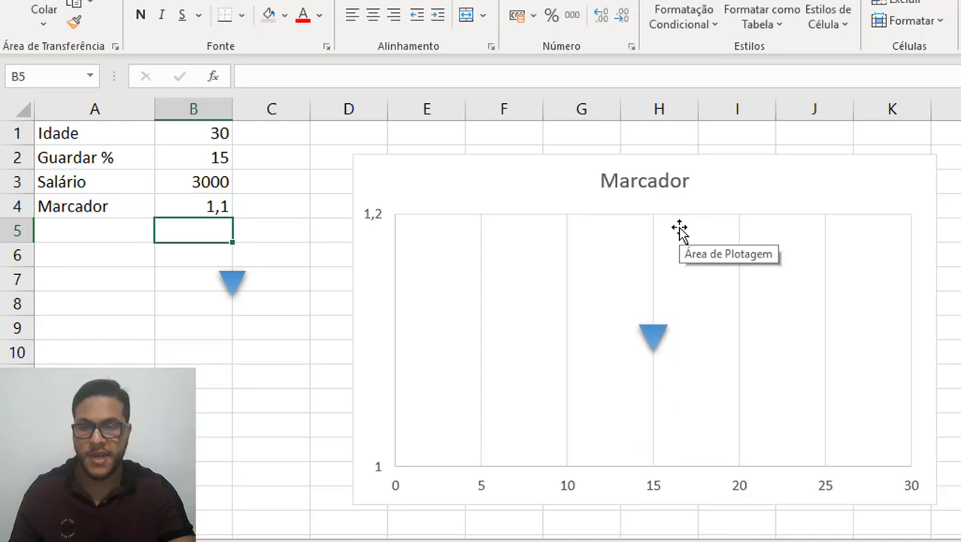
- Set the Marcador value in B4 to 1,01
key(Up)
text(1,0)
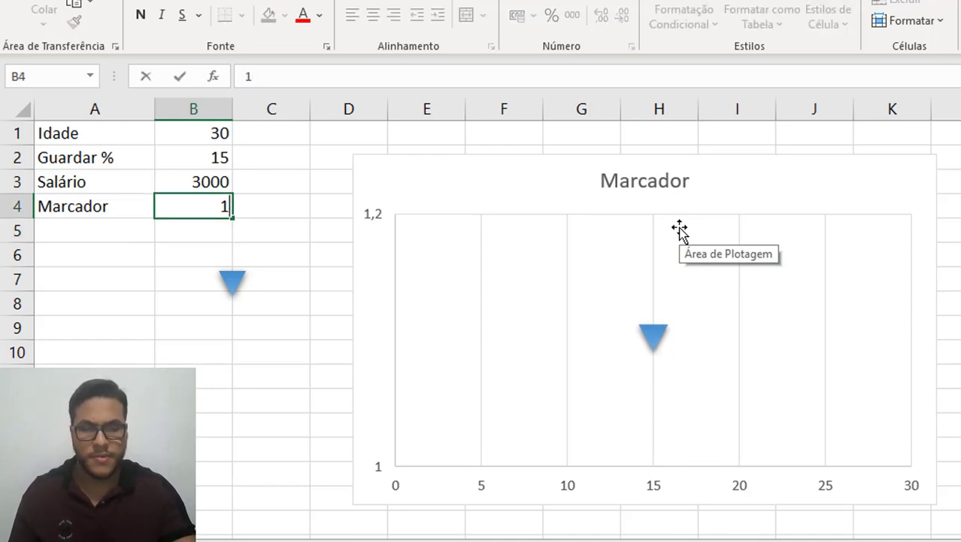
text(1)
key(Return)
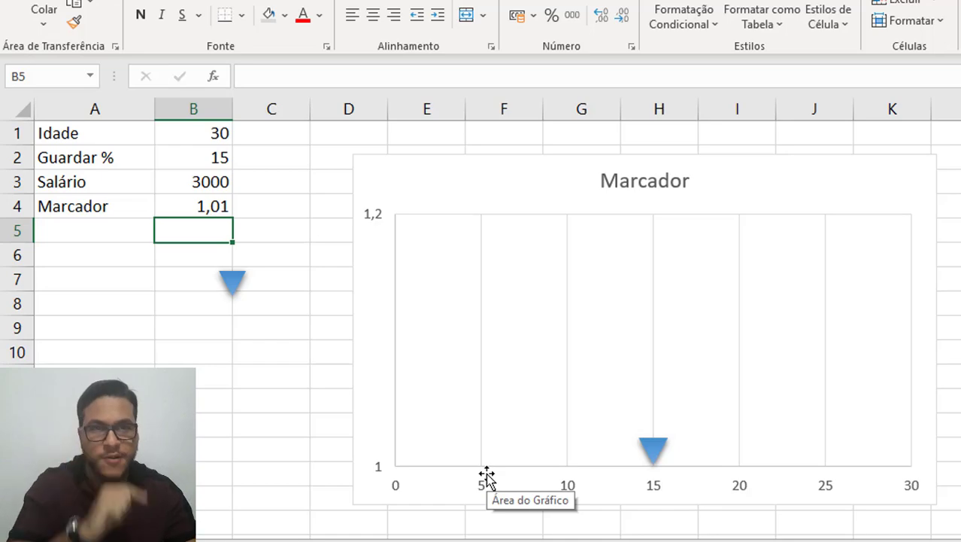
- Set the major tick mark type of the chart's horizontal axis to Cruz
double_click(570, 487)
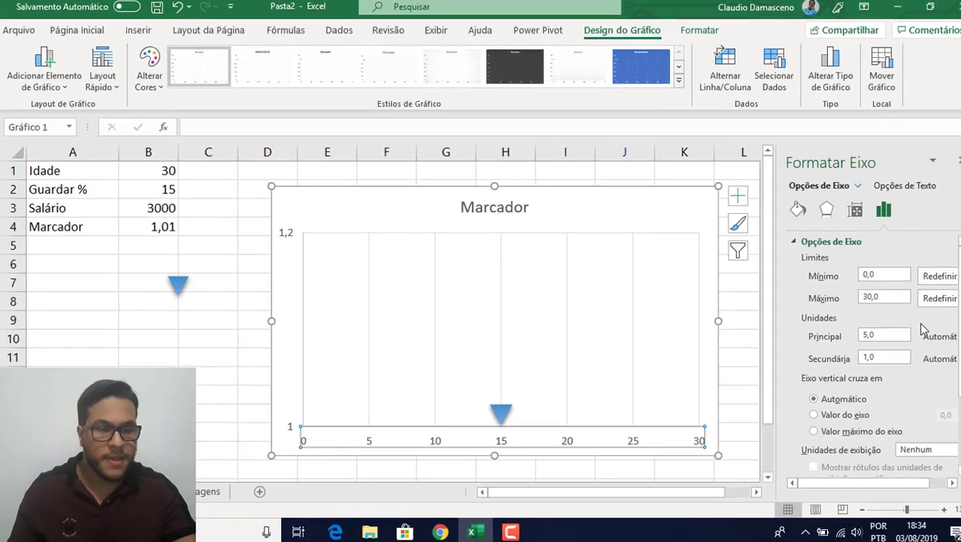
drag(960, 302, 960, 382)
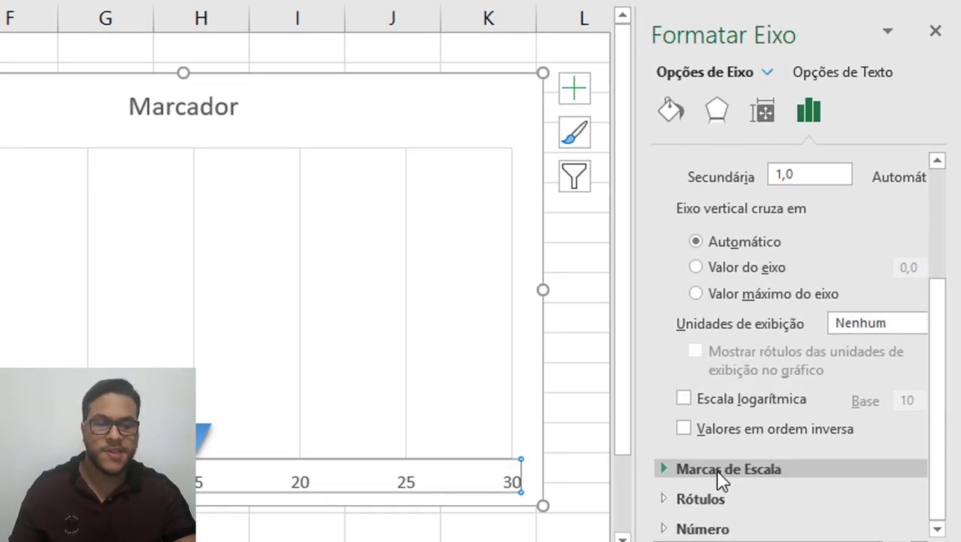
click(718, 470)
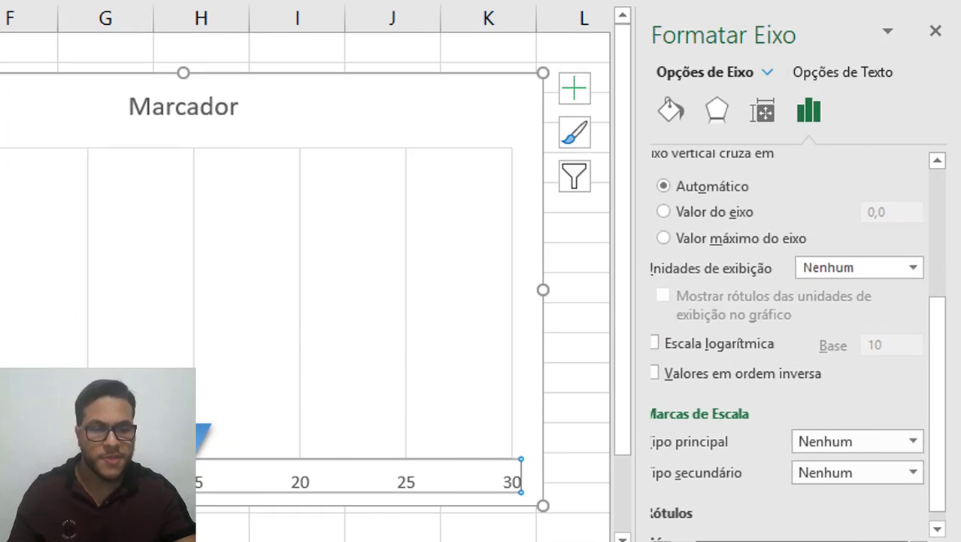
click(914, 435)
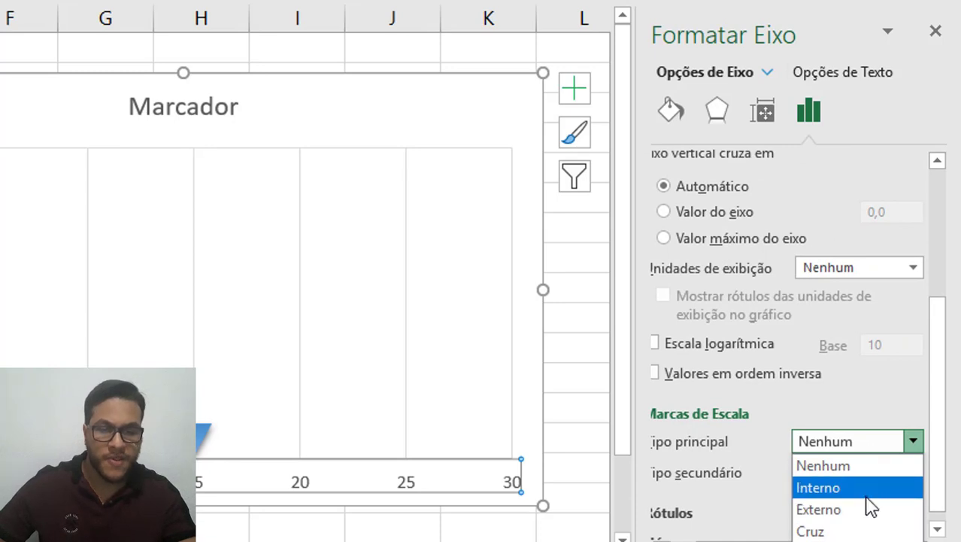
click(861, 533)
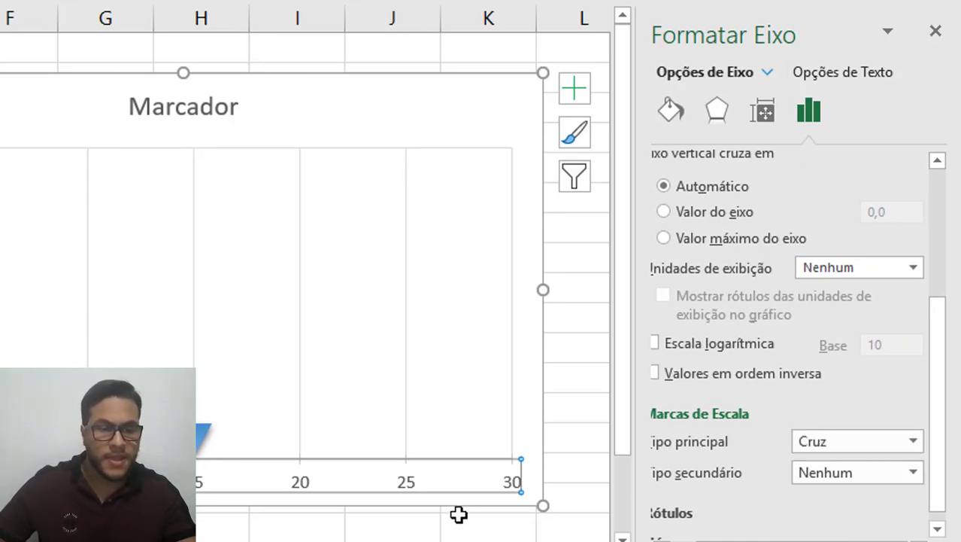
- Try Externo for the horizontal axis minor tick marks and settle on Interno
click(910, 472)
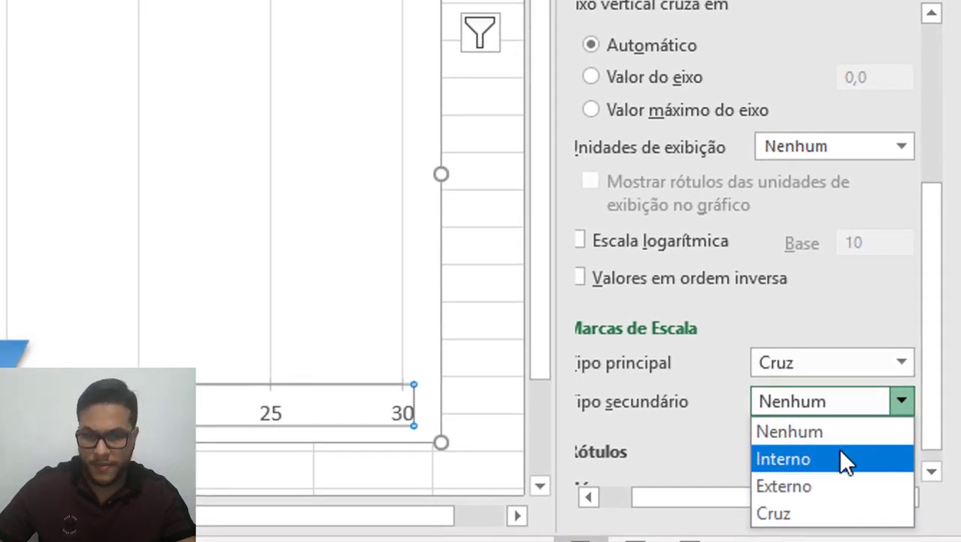
click(841, 451)
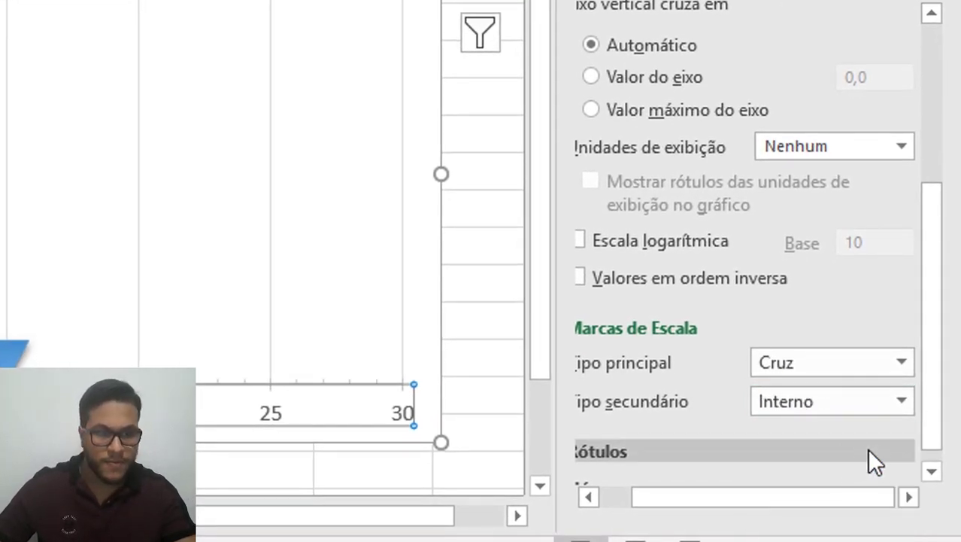
click(904, 400)
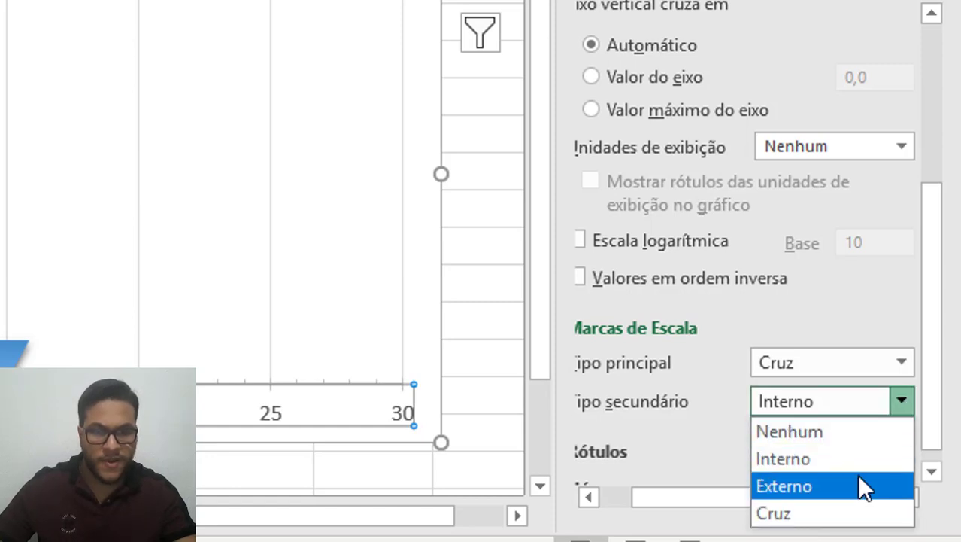
click(857, 480)
click(895, 406)
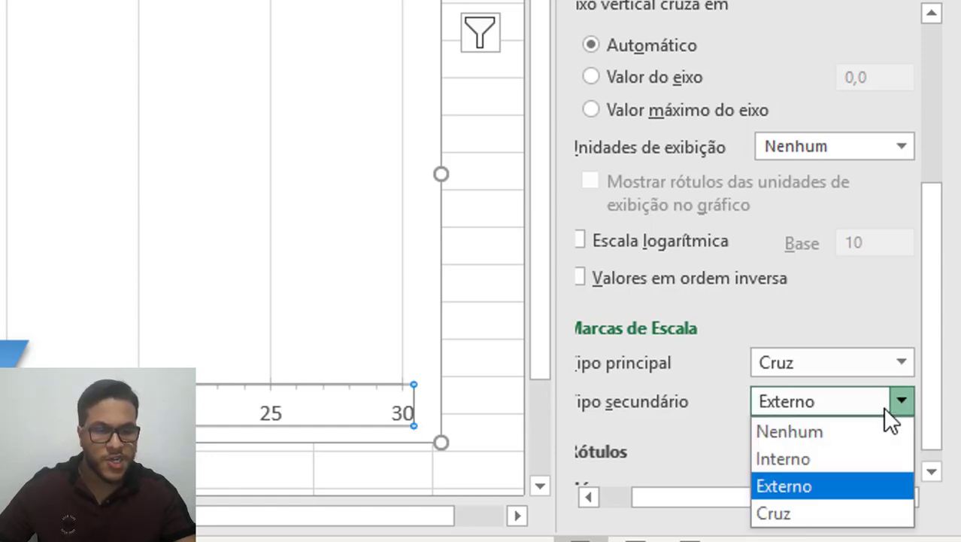
click(851, 457)
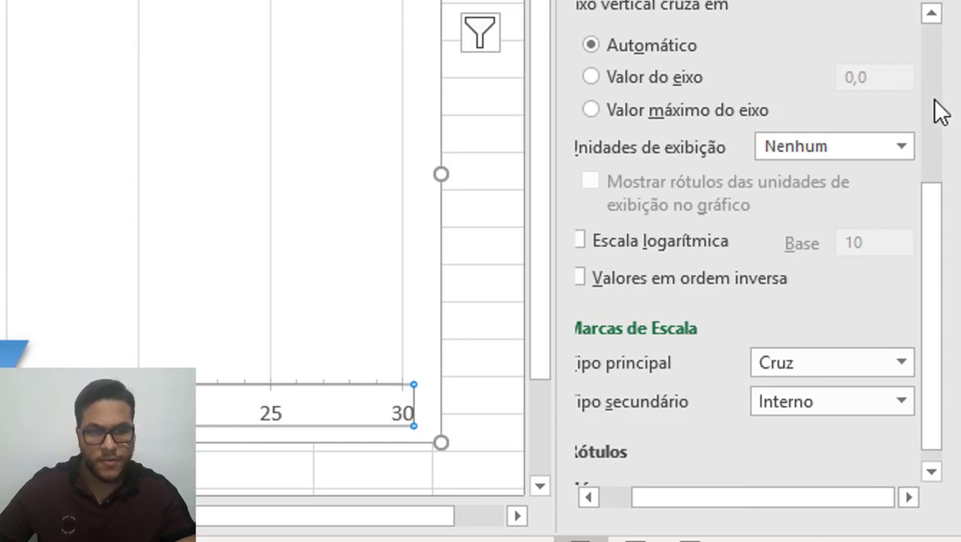
- Review the horizontal axis bounds and units, and close the axis formatting options
scroll(934, 107, up, 4)
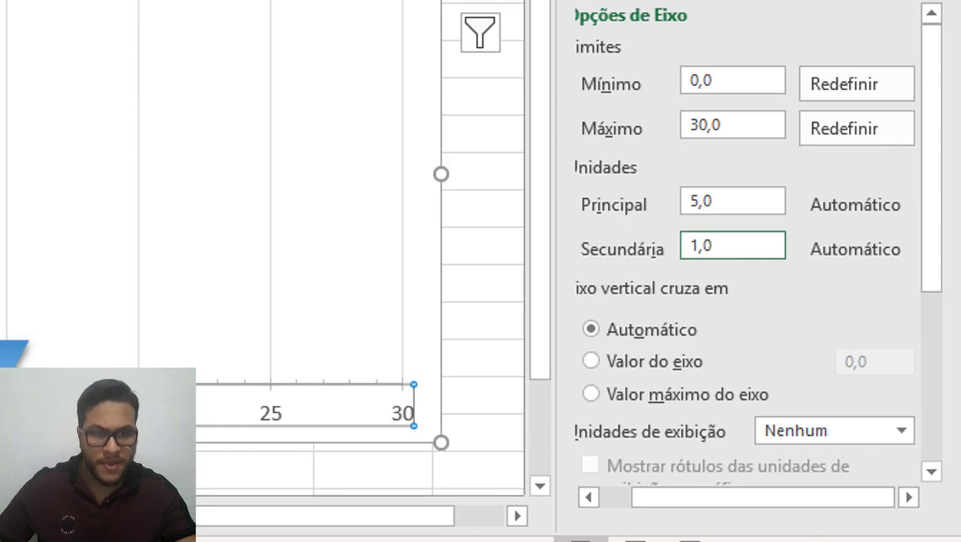
click(931, 1)
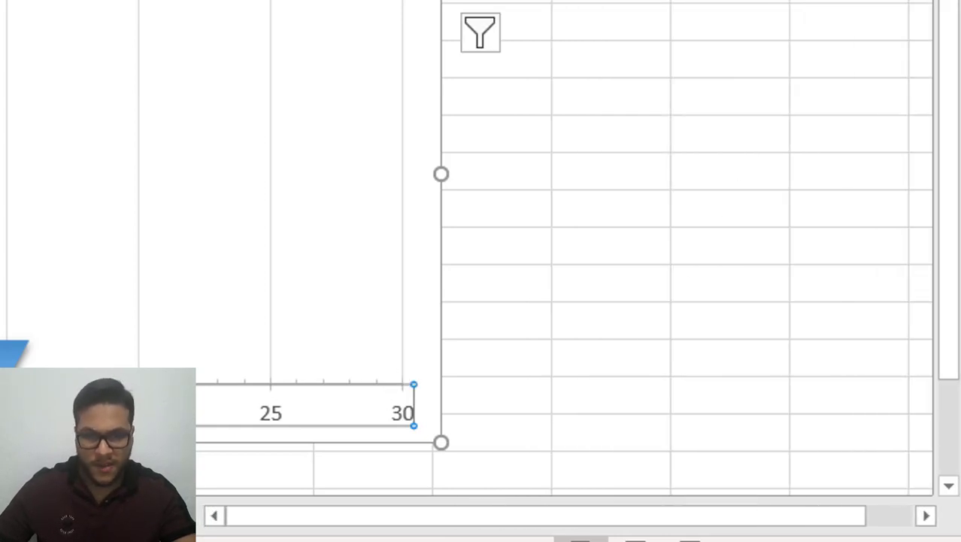
click(734, 333)
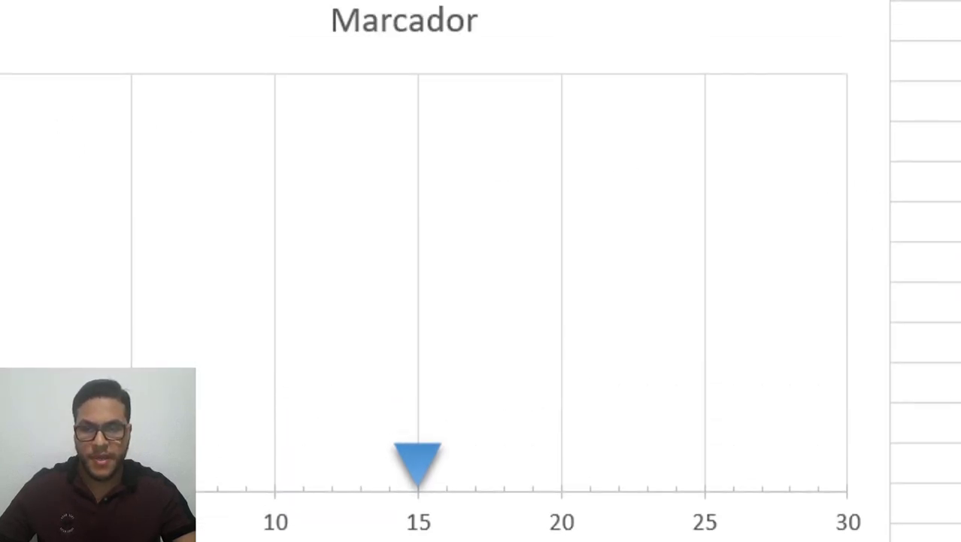
click(203, 139)
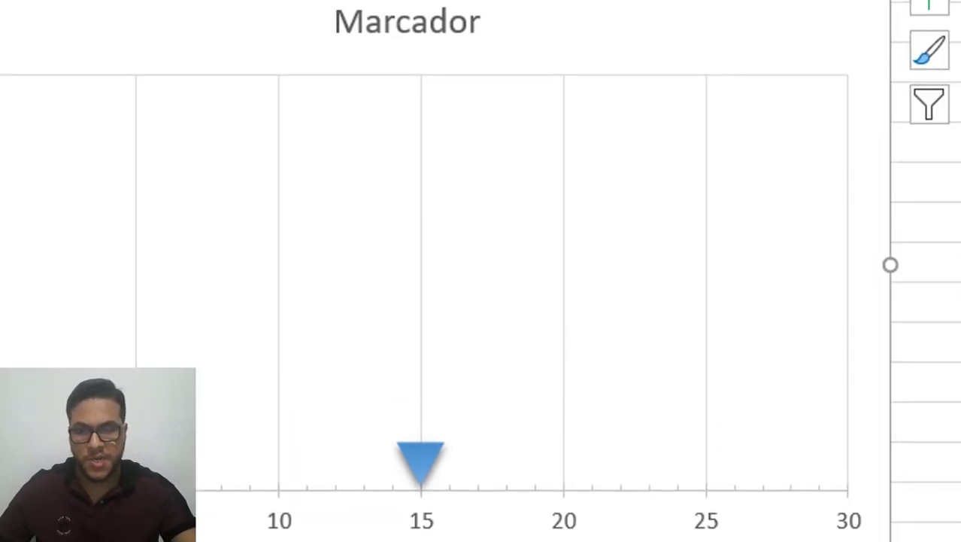
- Remove the chart's vertical axis and shorten the plot area from its upper edge
key(Delete)
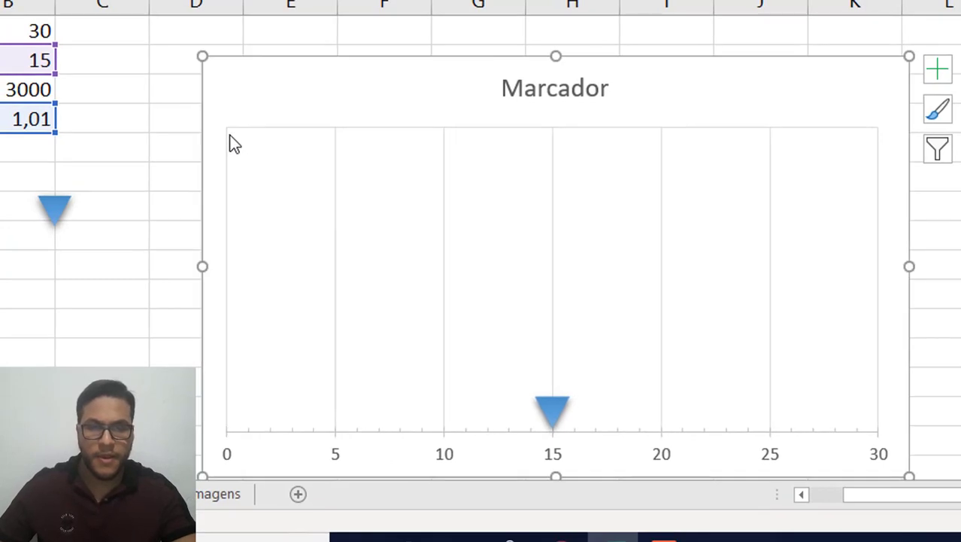
click(350, 143)
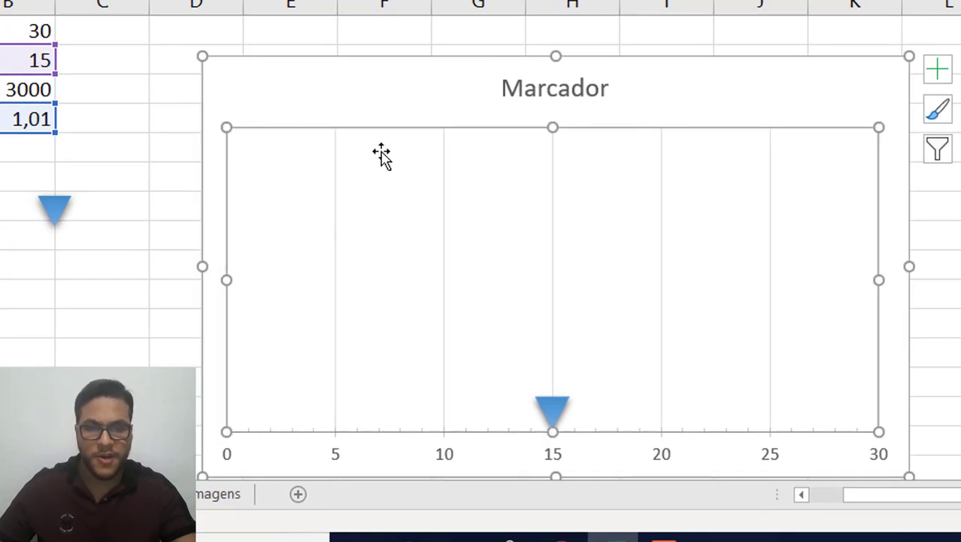
drag(556, 126, 546, 300)
click(606, 109)
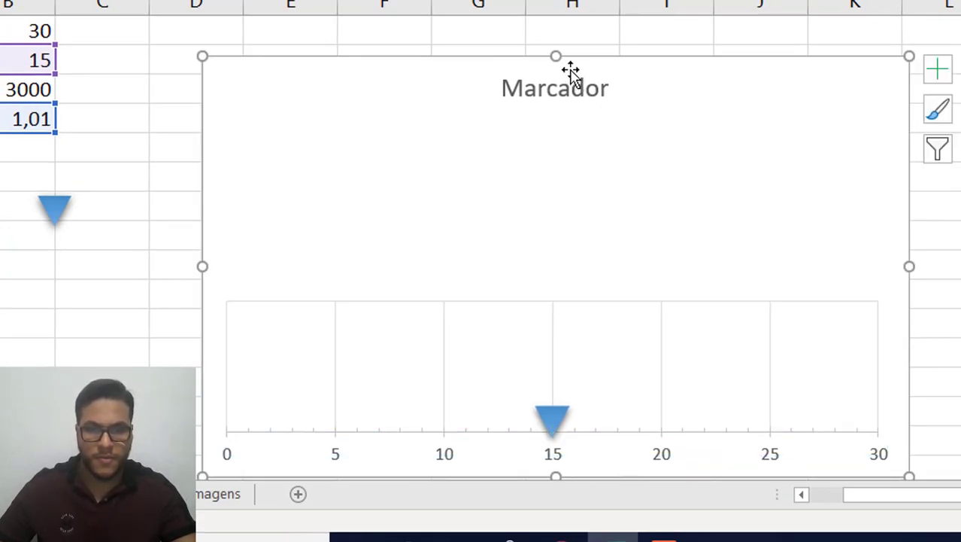
- Resize the chart and its plot area into a low strip below the title, and move the chart up beside the data
drag(556, 56, 555, 234)
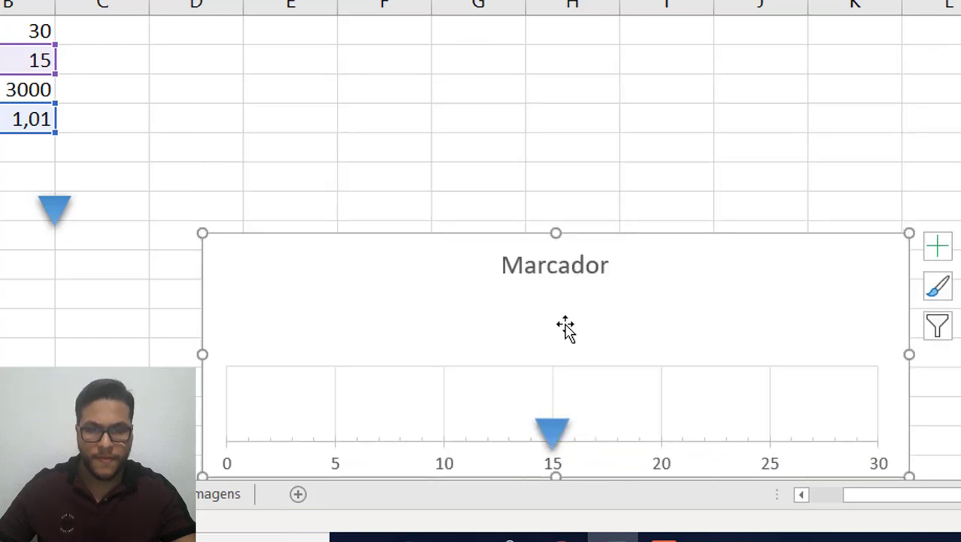
click(564, 384)
drag(556, 367, 565, 304)
click(680, 265)
drag(686, 268, 730, 60)
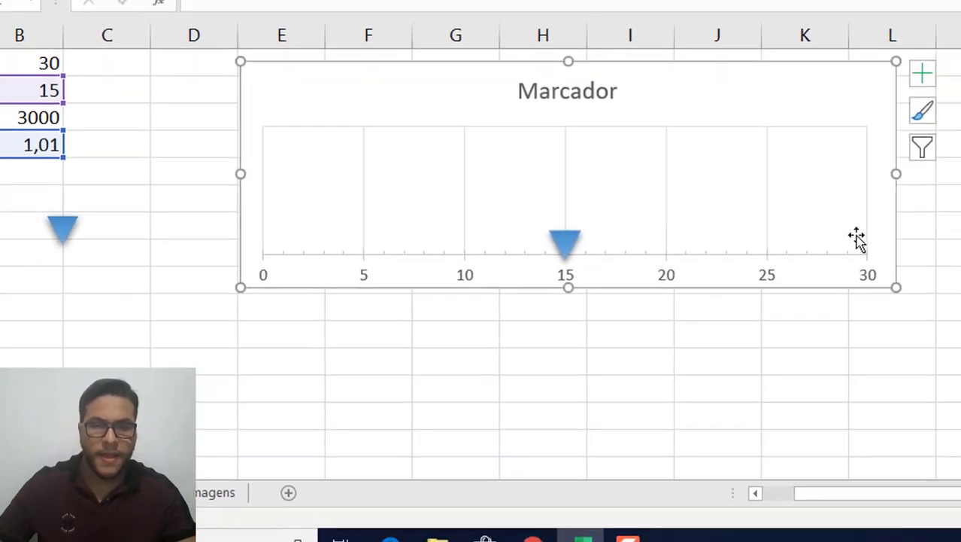
click(747, 288)
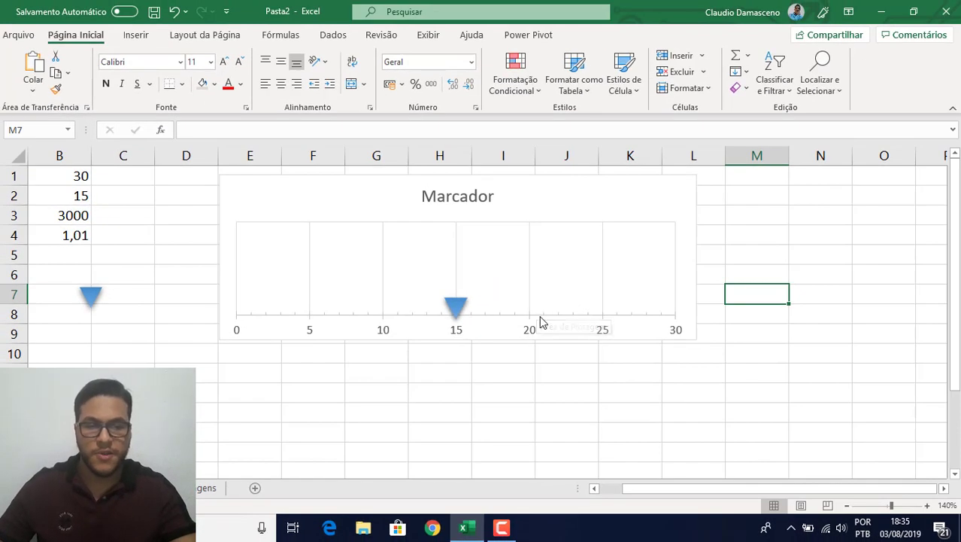
- Apply the blue line shape style to the chart's horizontal axis
double_click(540, 316)
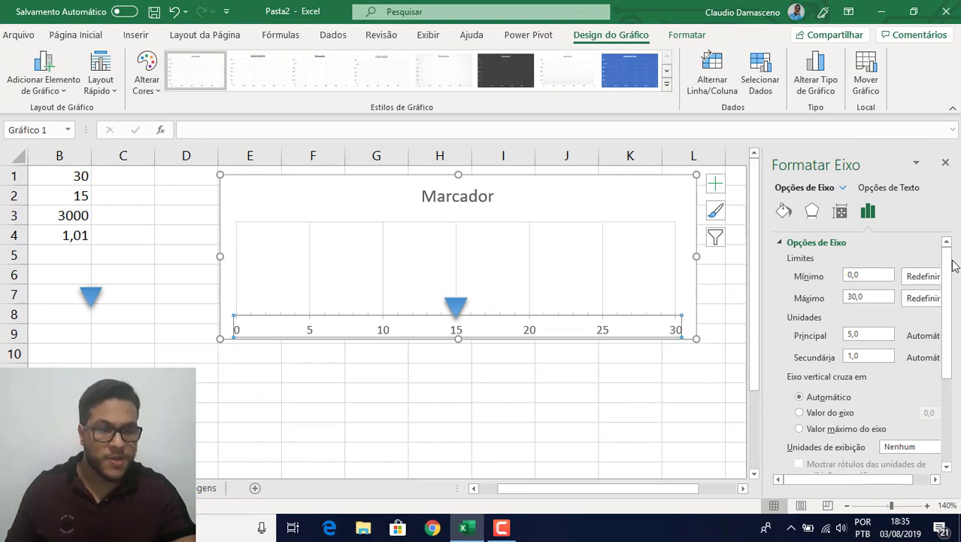
mouse_move(953, 263)
mouse_down()
mouse_move(941, 398)
mouse_move(954, 279)
mouse_up()
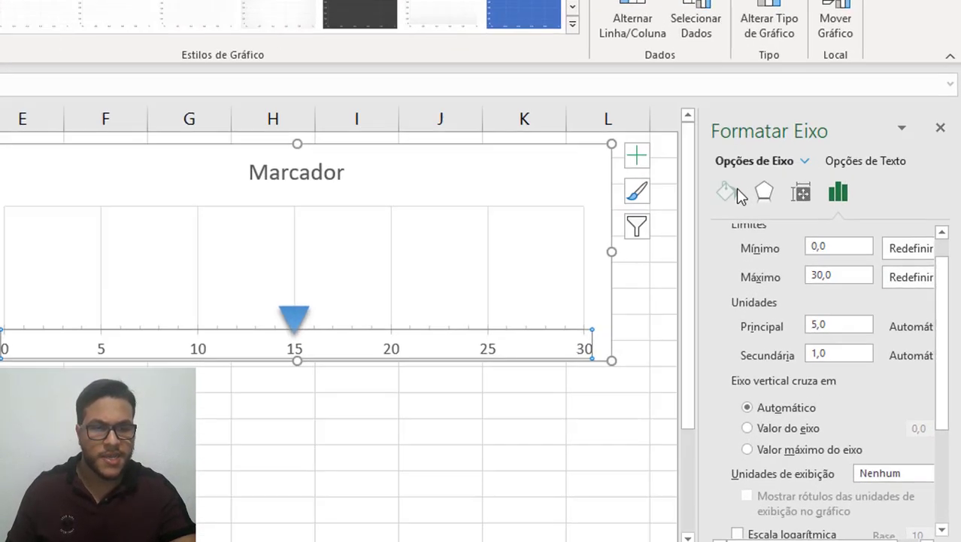
click(784, 213)
click(816, 244)
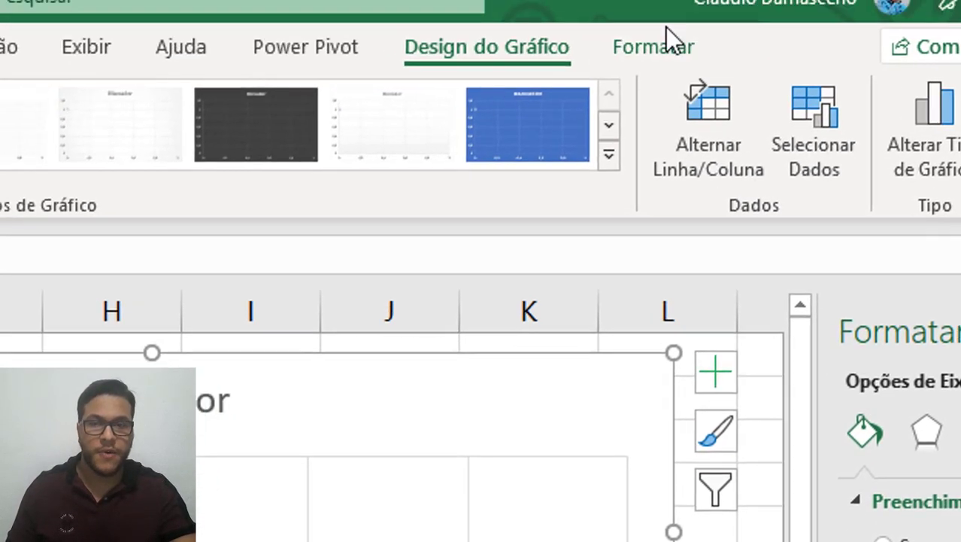
click(658, 47)
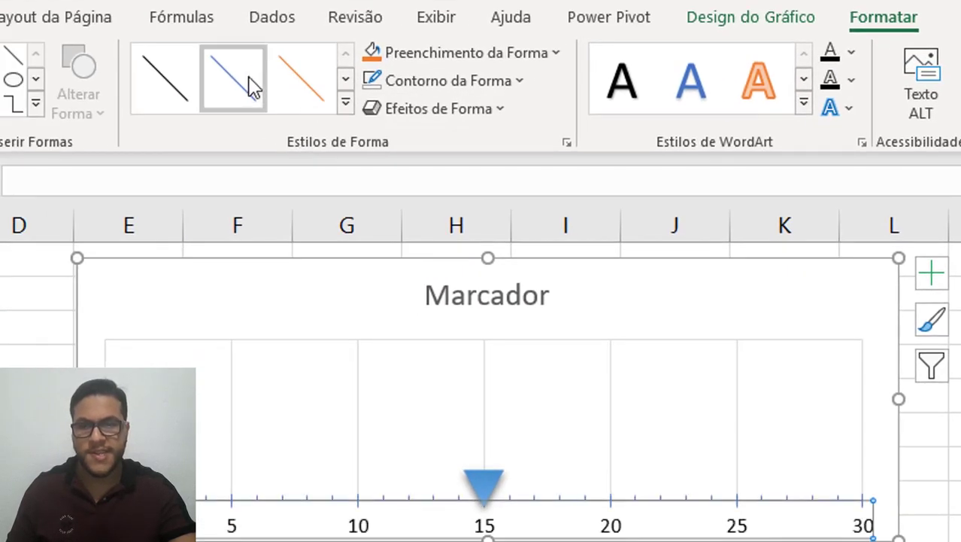
click(254, 87)
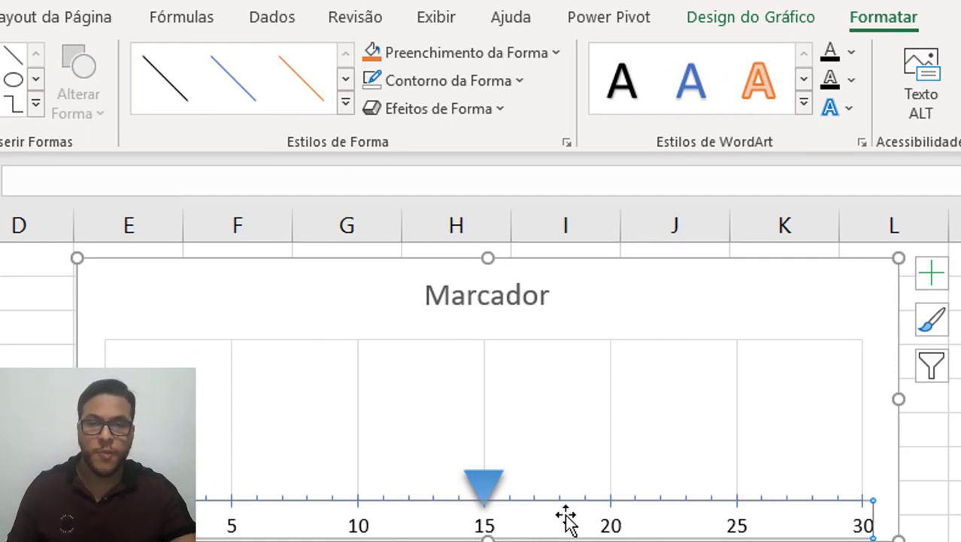
- Add a gray Brilho effect from the first row of glow variations to the horizontal axis
click(498, 110)
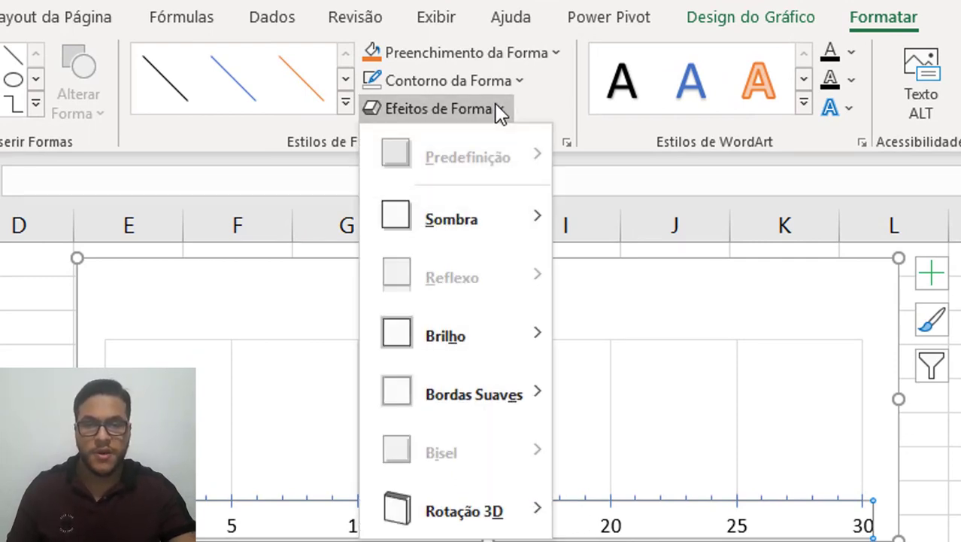
mouse_move(475, 343)
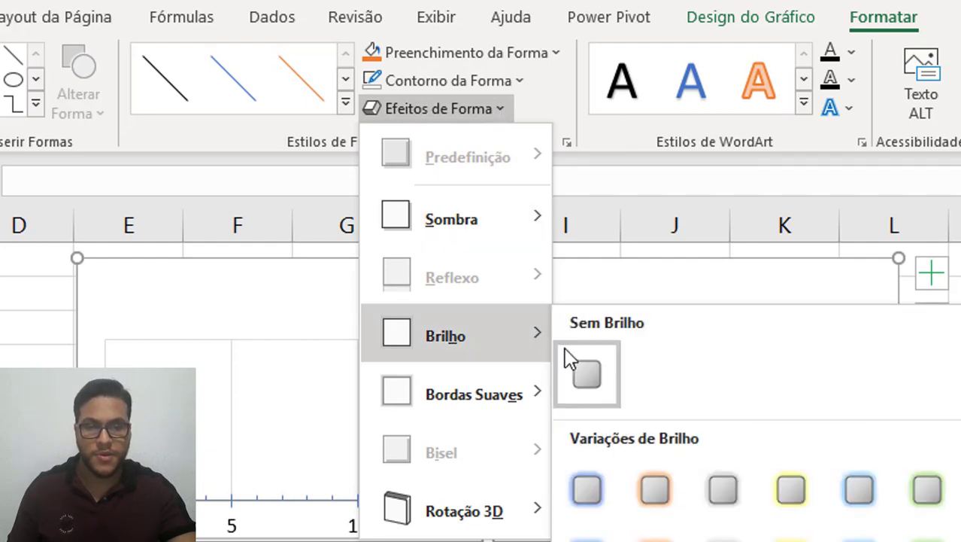
click(711, 473)
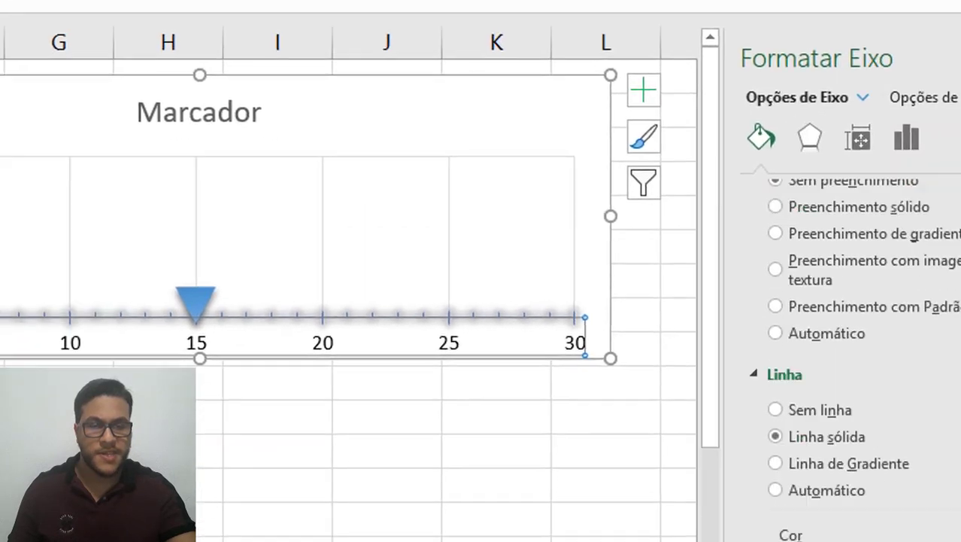
- Set the initial and final arrow types of the horizontal axis line to the diamond, and close the axis formatting options
drag(940, 232, 938, 440)
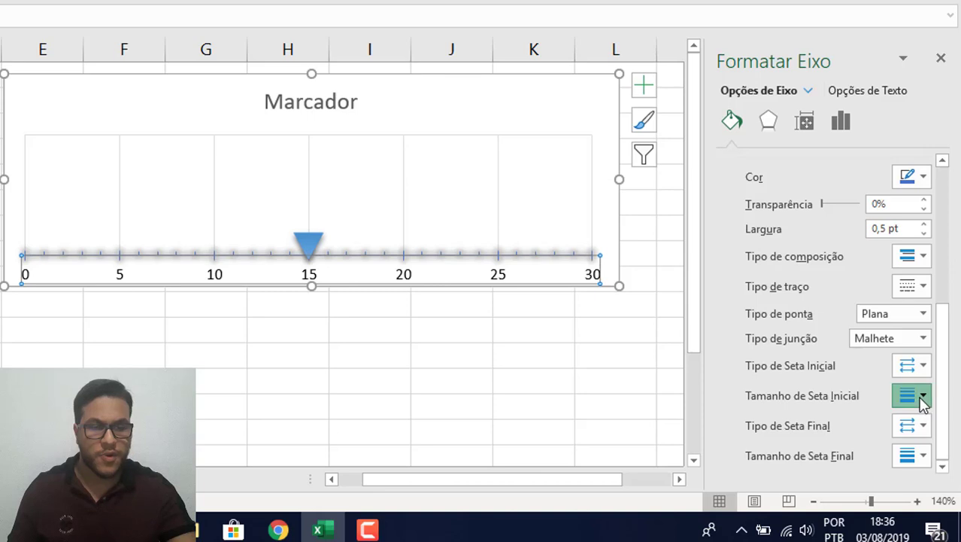
click(924, 399)
click(924, 399)
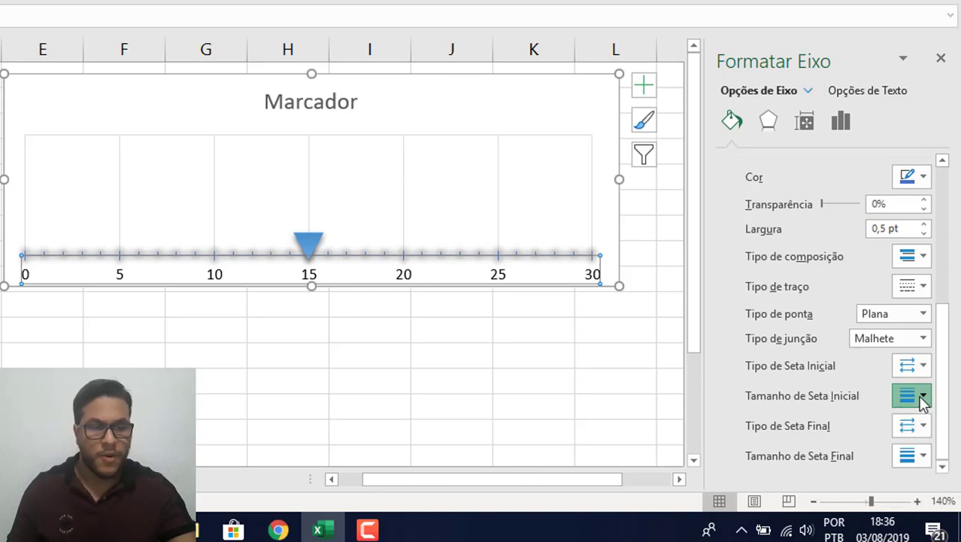
click(923, 367)
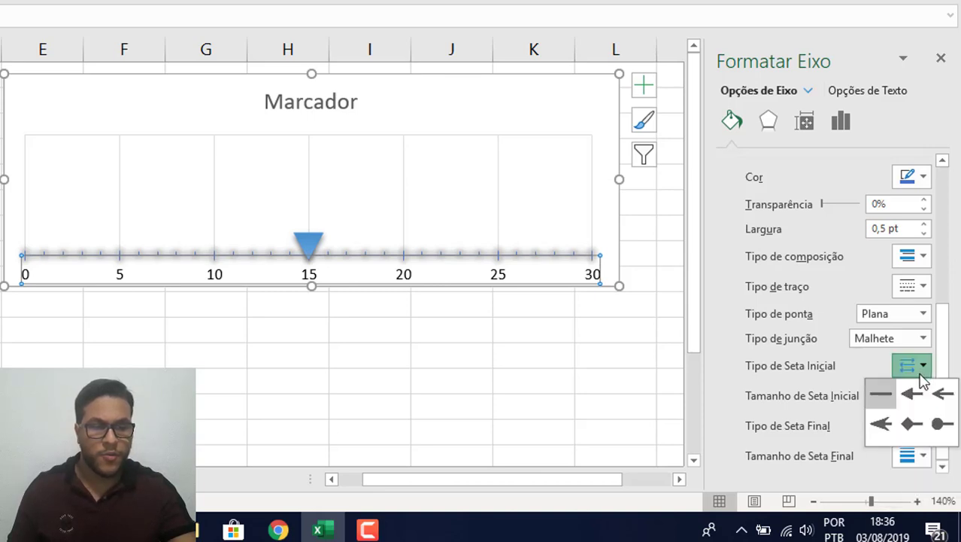
click(917, 425)
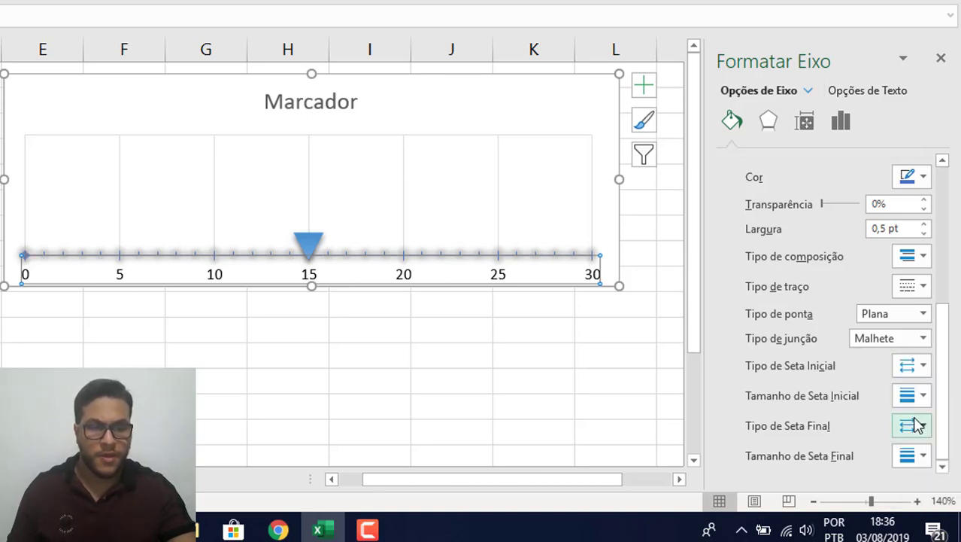
click(921, 456)
click(921, 458)
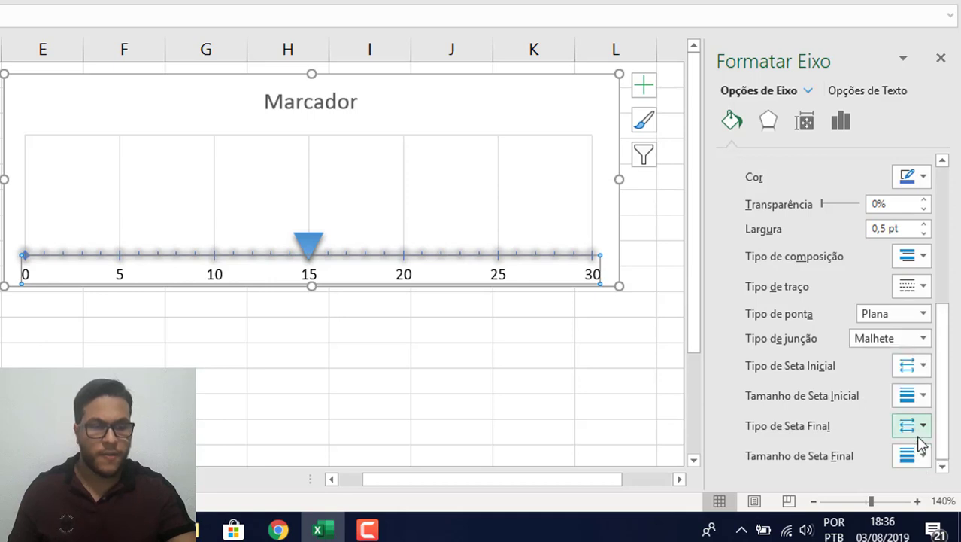
click(922, 425)
click(917, 481)
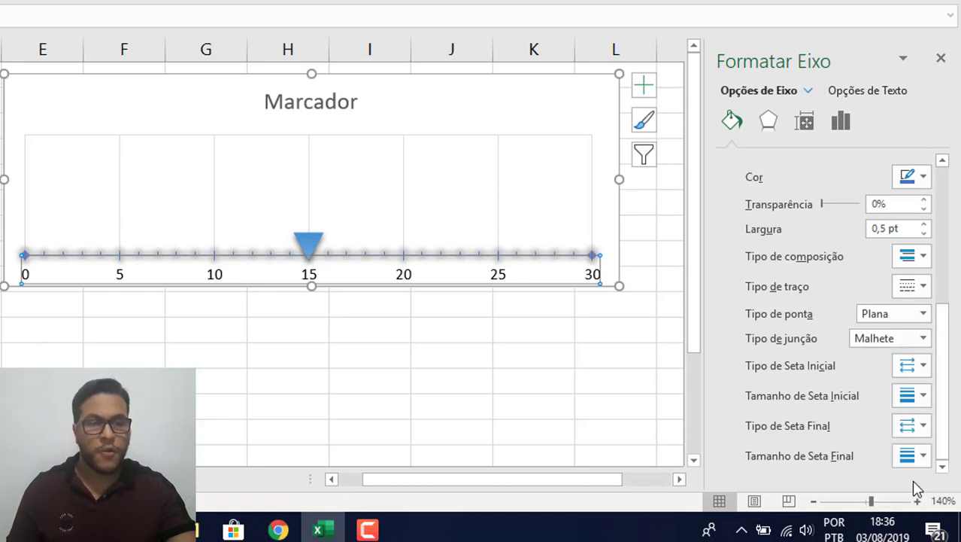
click(940, 57)
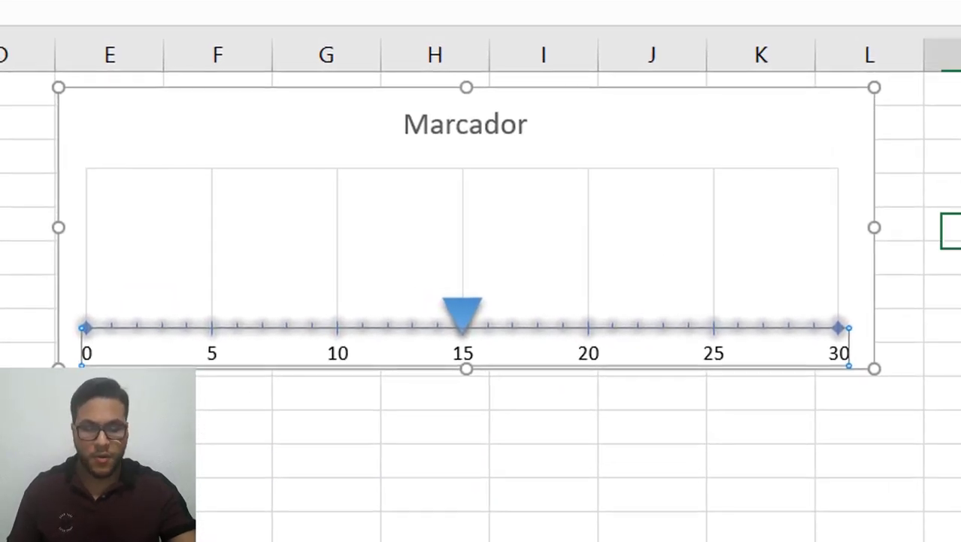
- Set the Guardar % value in B2 to 10
click(0, 98)
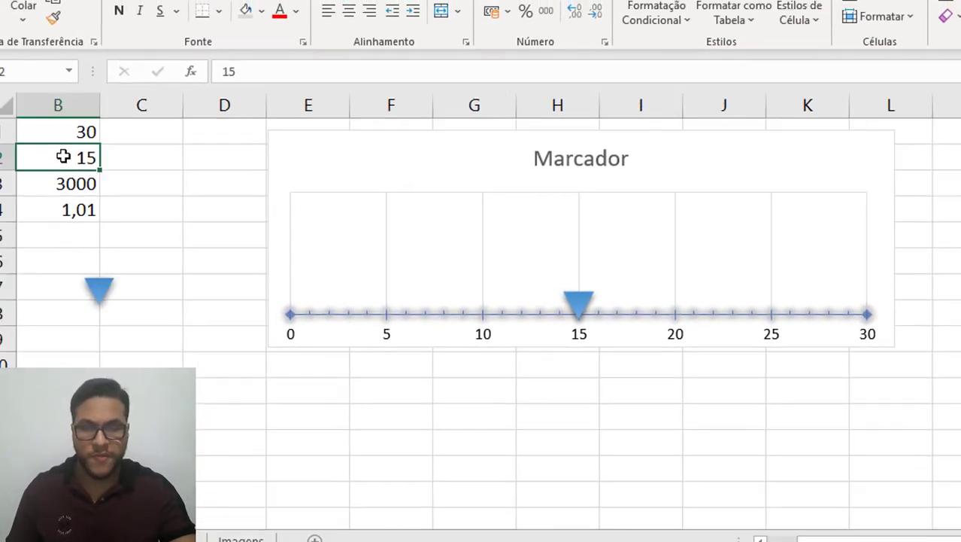
text(10)
key(Return)
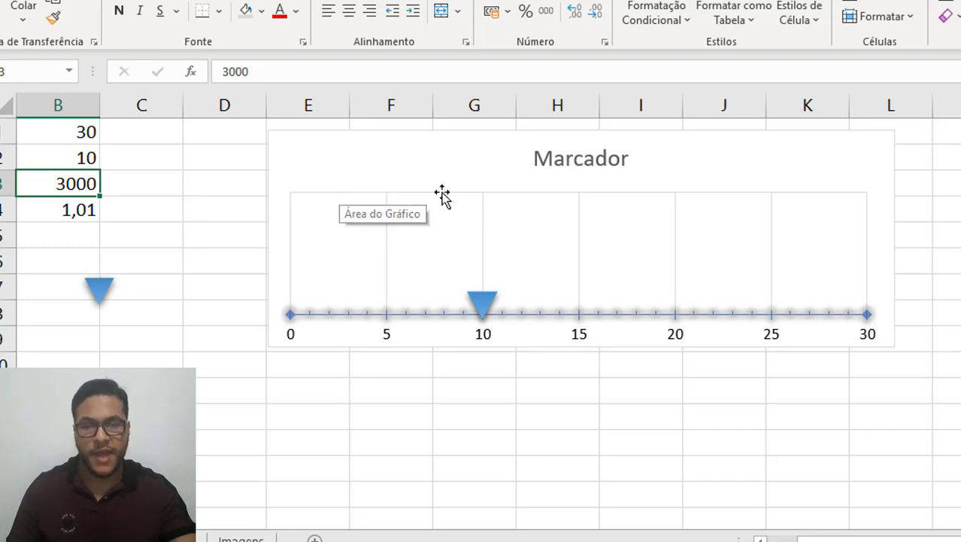
- Delete the chart's vertical gridlines and turn off the remaining Linhas de Grade element
key(Delete)
click(669, 228)
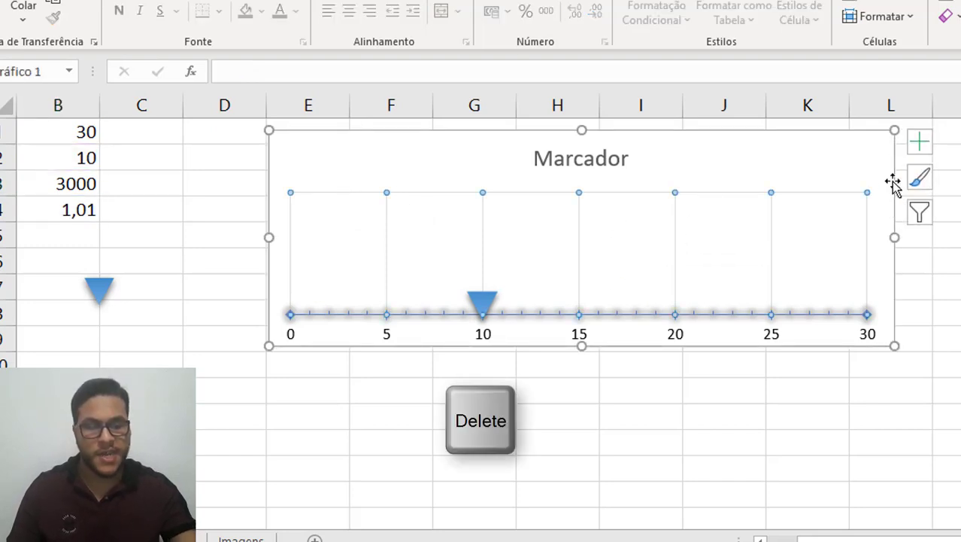
key(Delete)
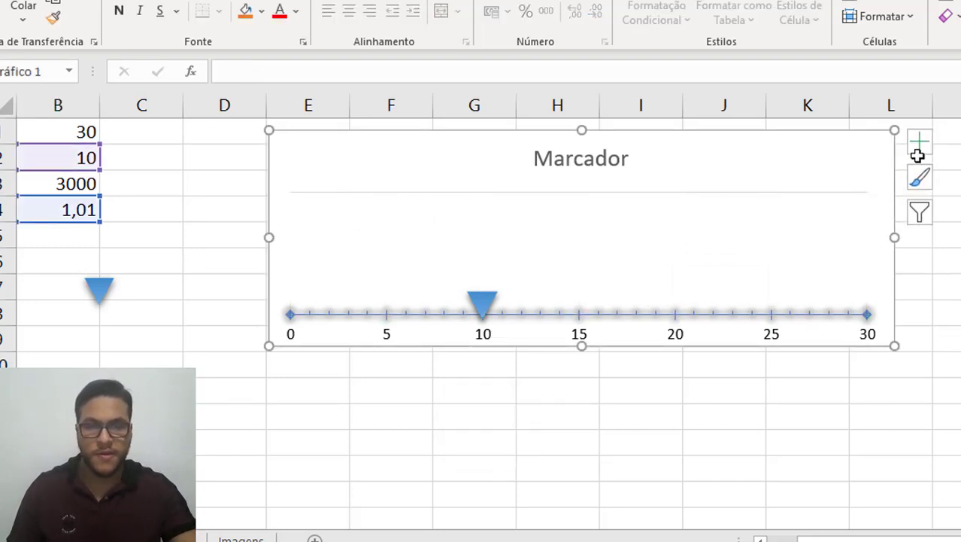
click(869, 191)
click(923, 158)
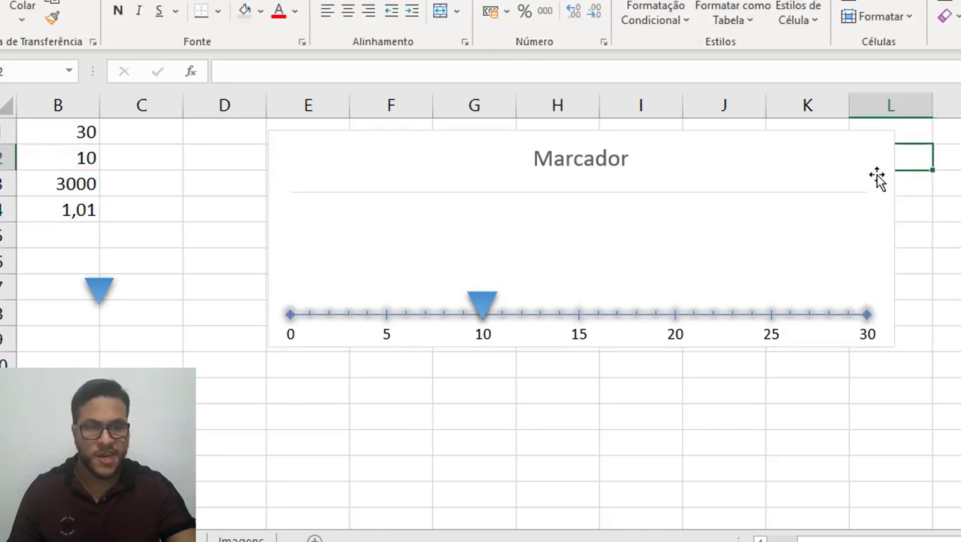
click(878, 176)
click(920, 143)
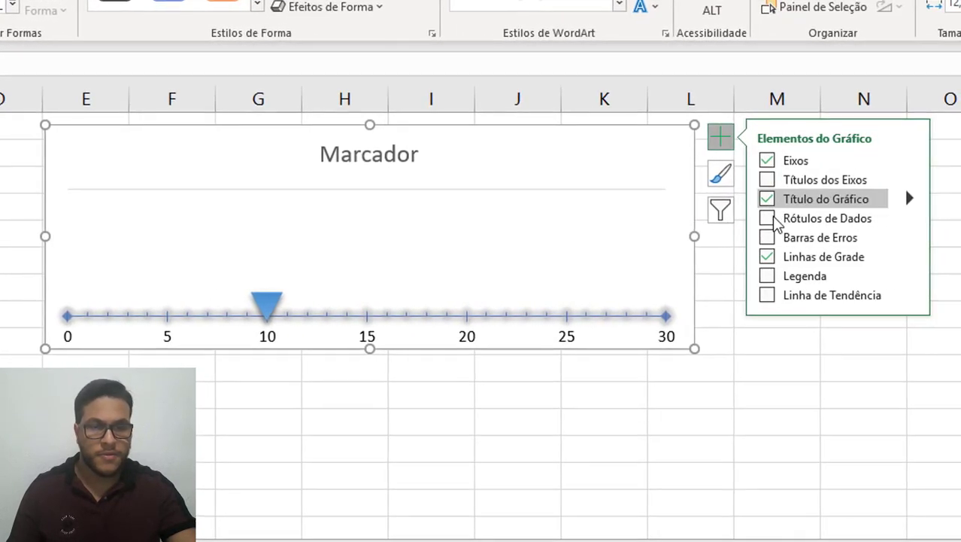
click(866, 257)
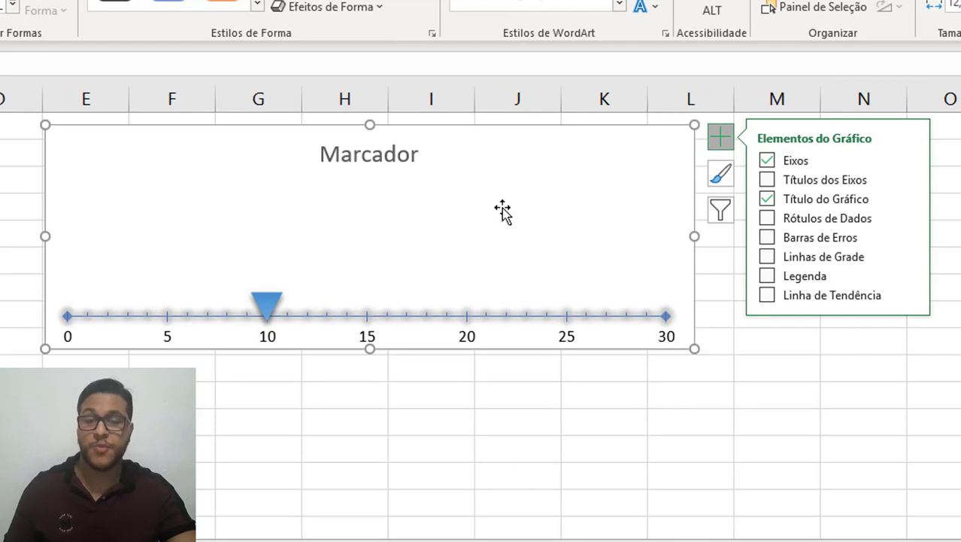
click(862, 388)
- Extend the plot area slightly upward, reduce the chart's height from its upper edge, and reposition the chart slightly higher on the sheet
click(523, 224)
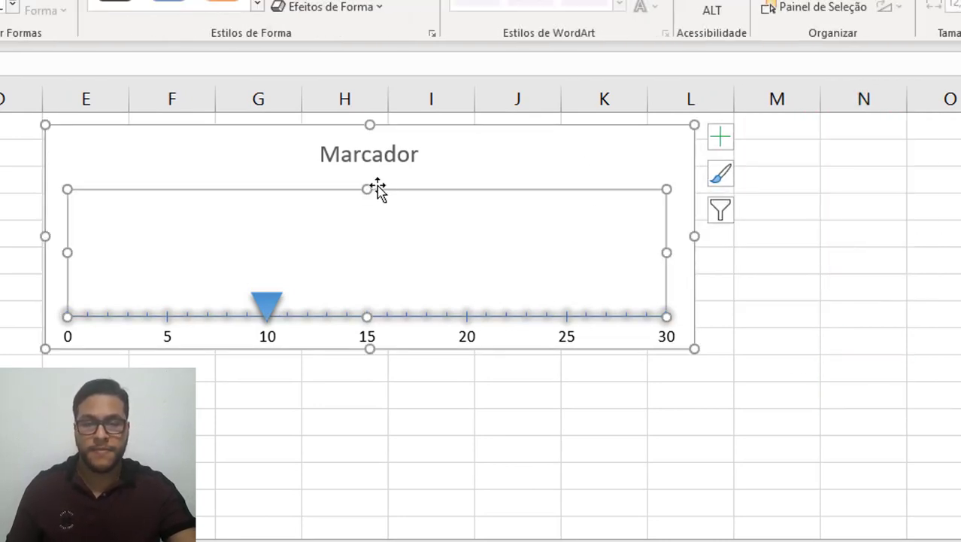
mouse_move(368, 188)
mouse_down()
mouse_move(374, 221)
mouse_move(388, 189)
mouse_move(380, 181)
mouse_up()
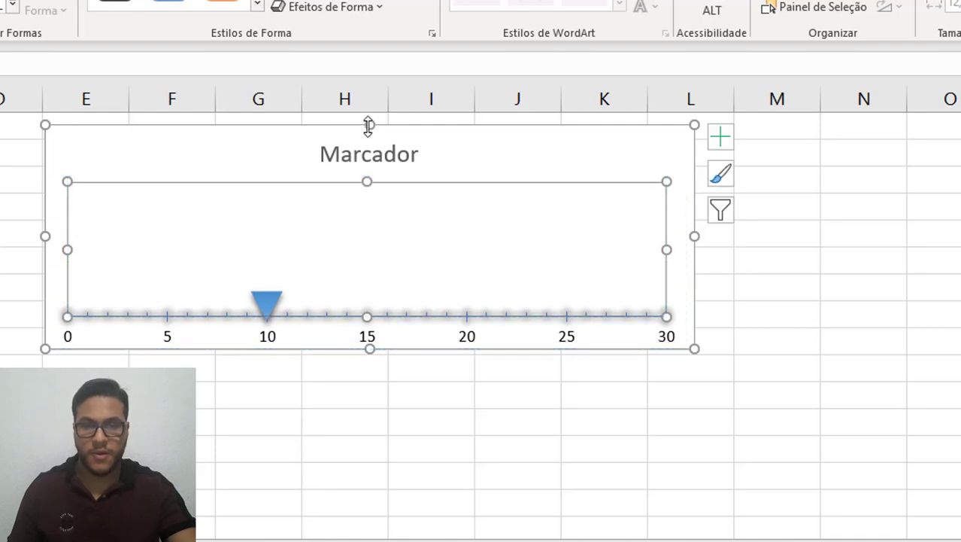
drag(369, 125, 368, 228)
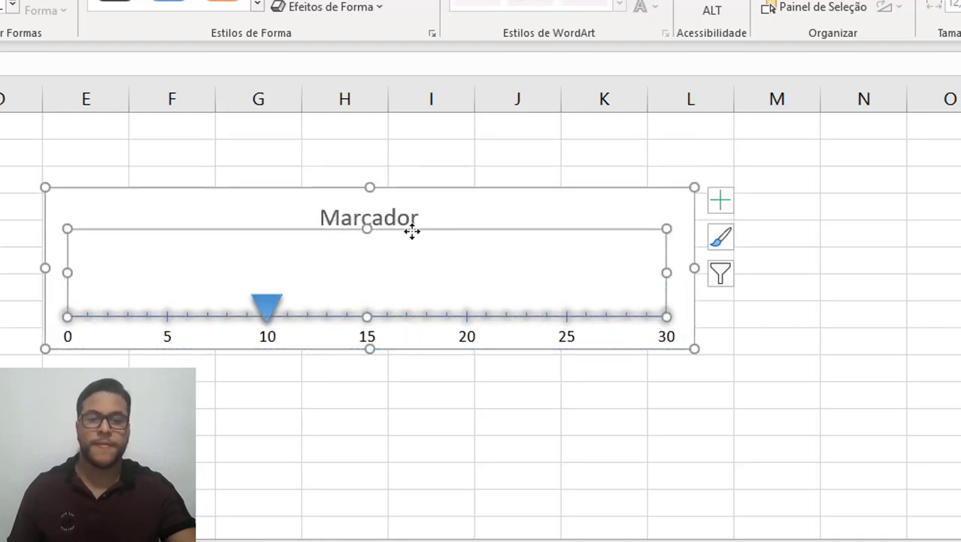
click(835, 231)
drag(586, 211, 586, 166)
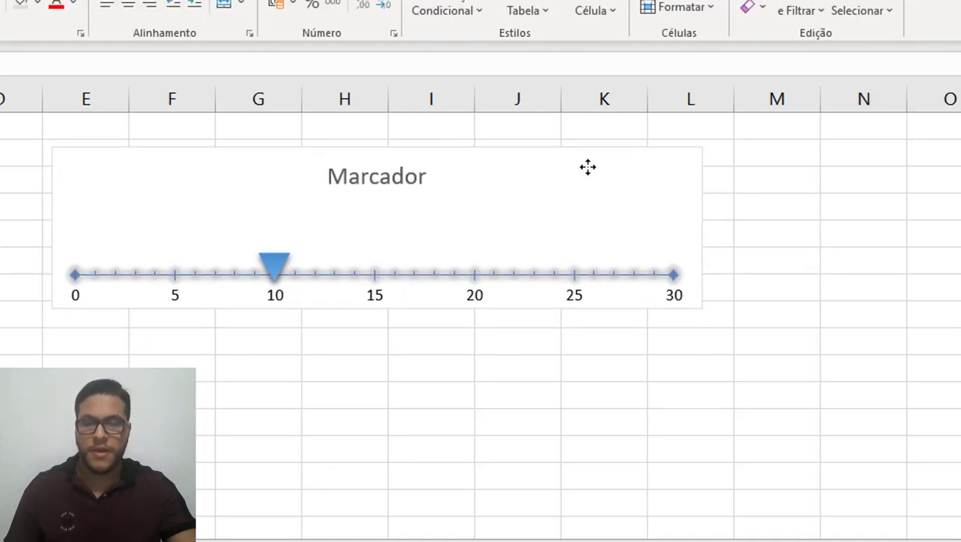
click(722, 392)
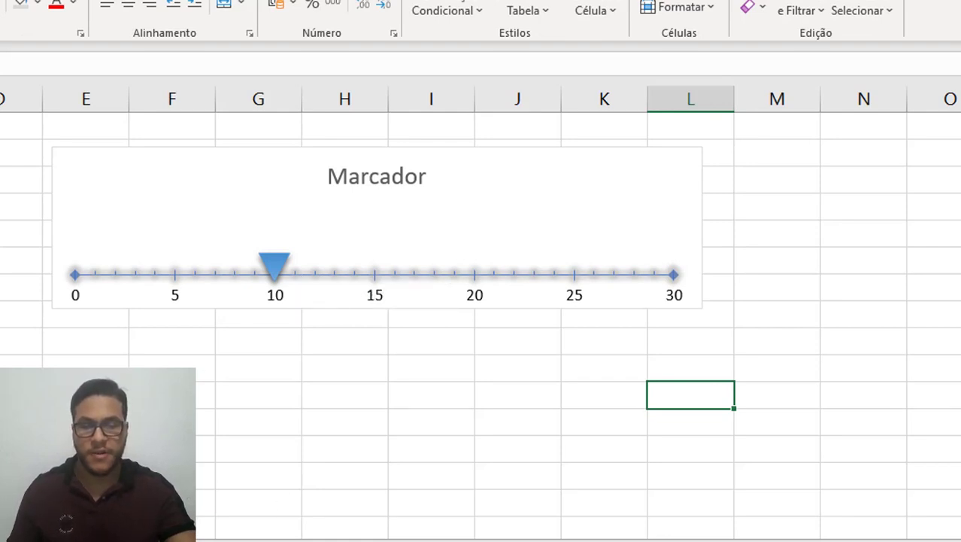
- Set the Guardar % value in B2 to 5
scroll(522, 531, left, 3)
click(0, 185)
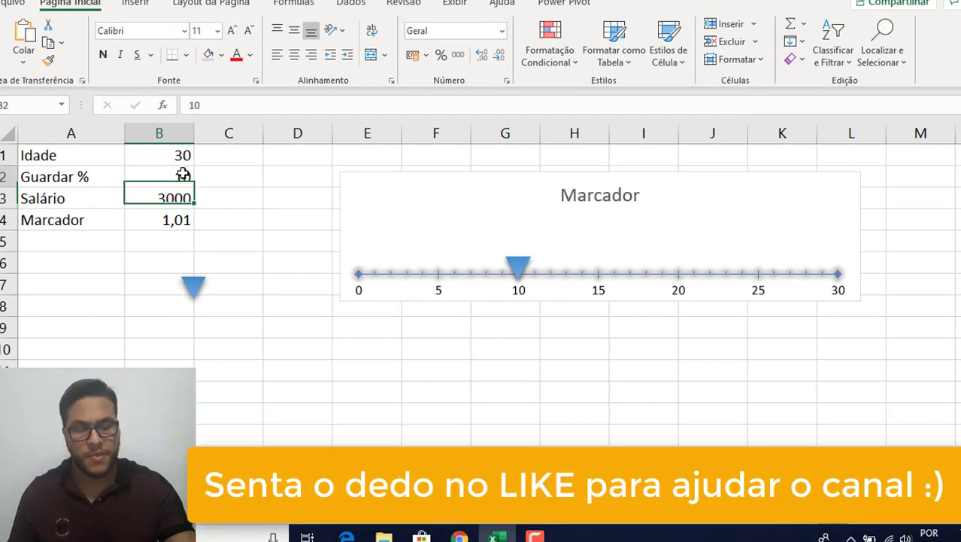
click(182, 175)
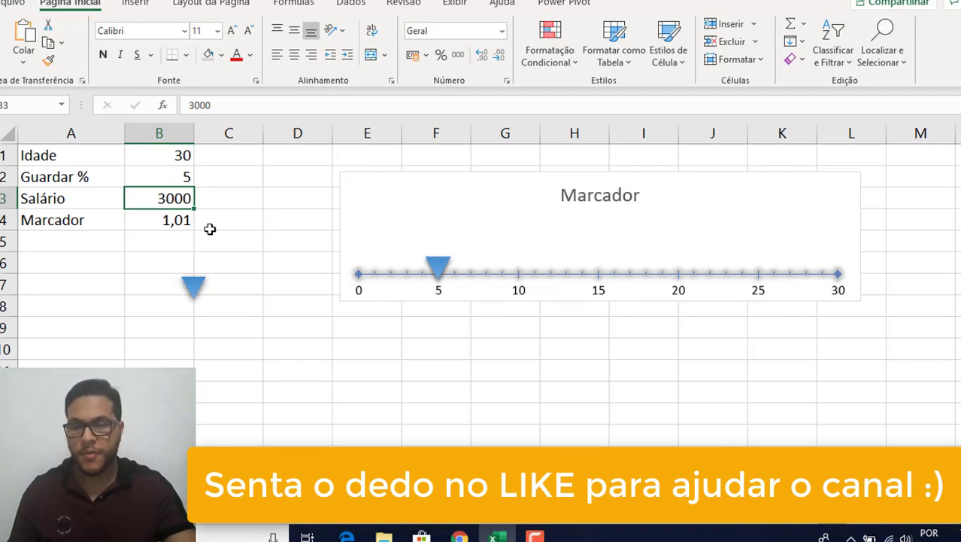
- Try Marcador values of 1,02 and 1,03 in B4 and undo both changes
click(176, 223)
double_click(185, 220)
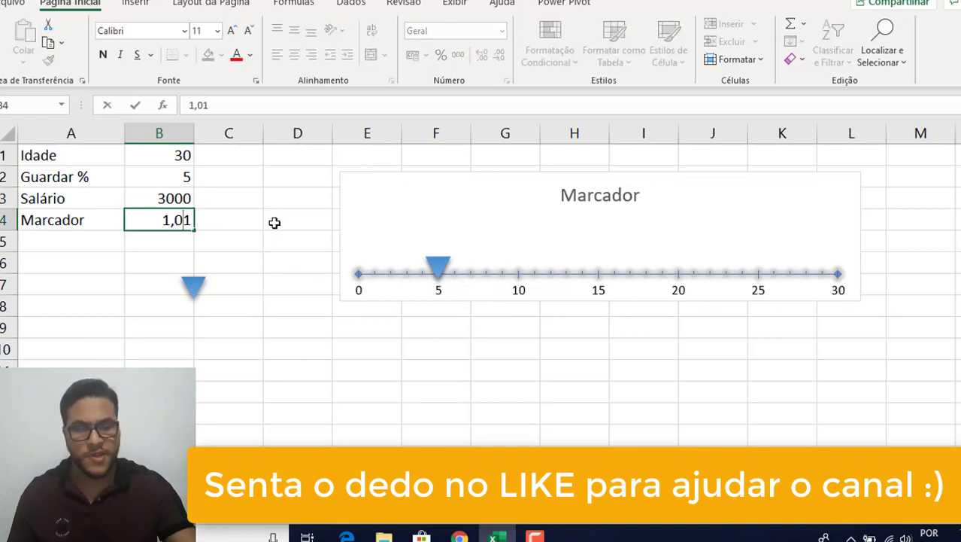
text(2)
key(Return)
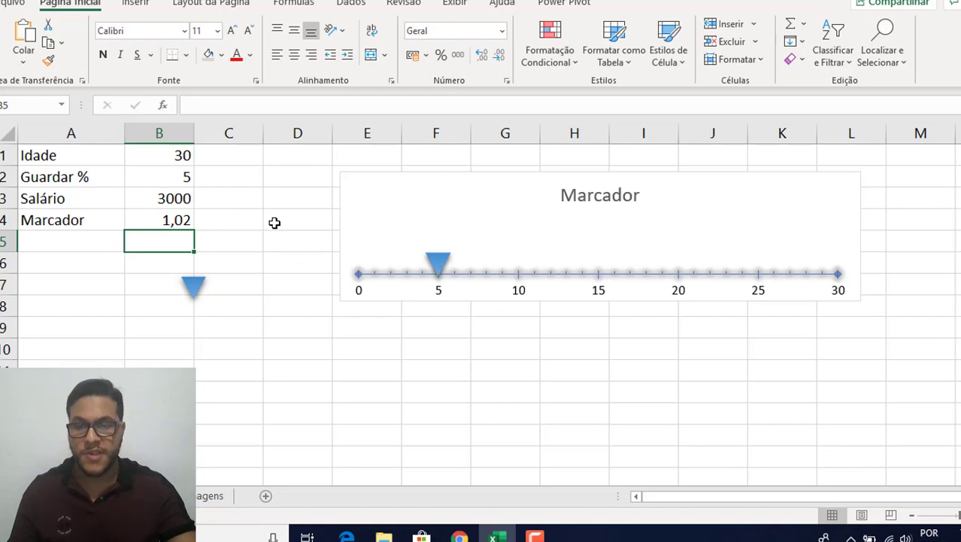
double_click(184, 222)
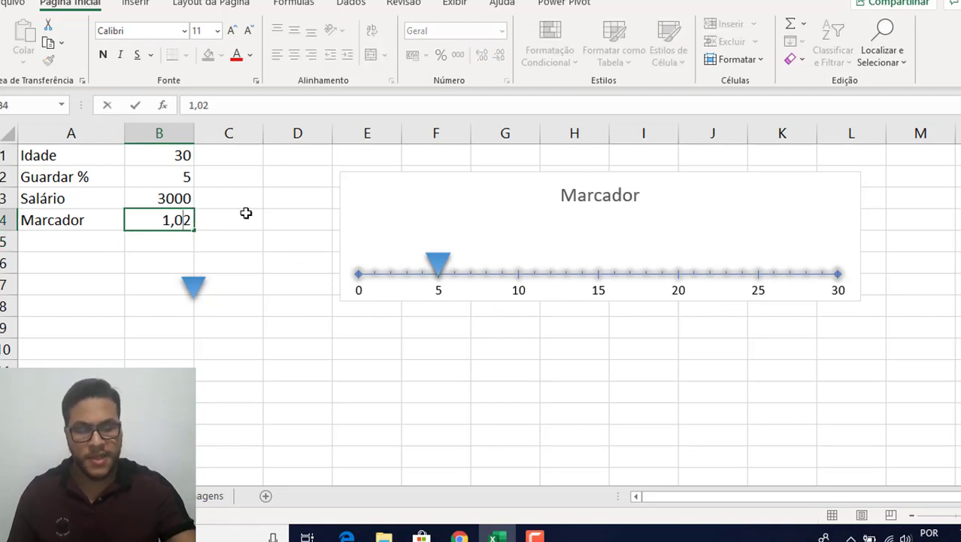
text(3)
key(Return)
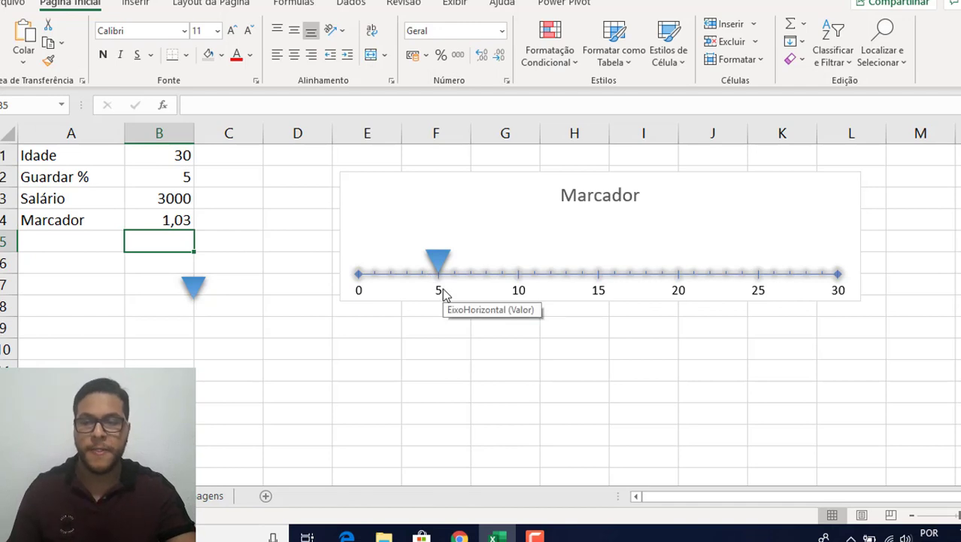
key(ctrl+z)
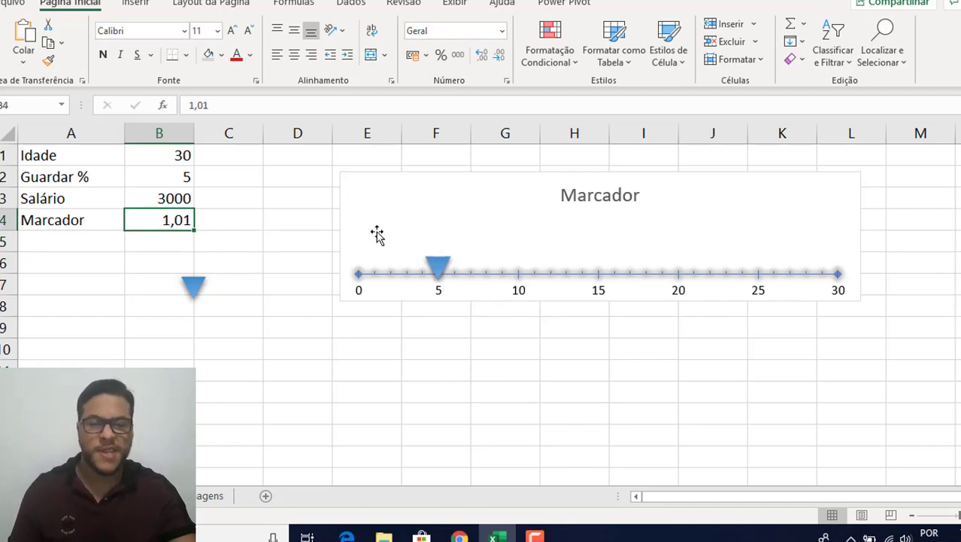
mouse_move(436, 279)
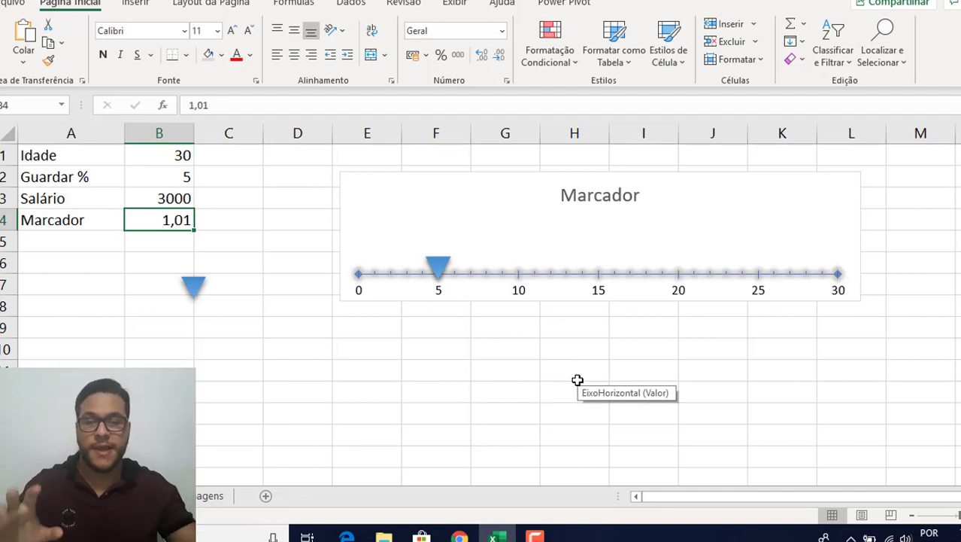
- Copy the smiling young man's portrait from the Imagens sheet onto the Gráfico sheet and place it left of the chart
click(209, 496)
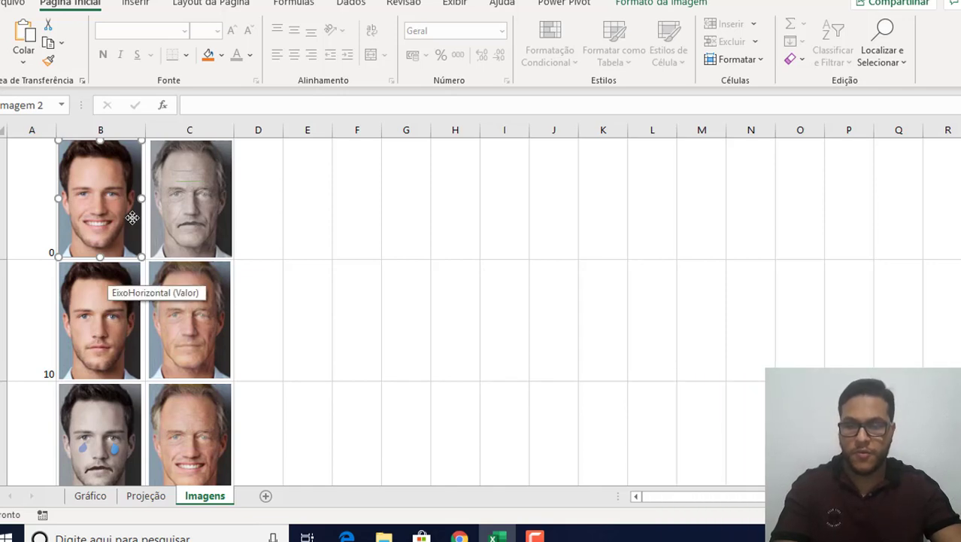
click(145, 496)
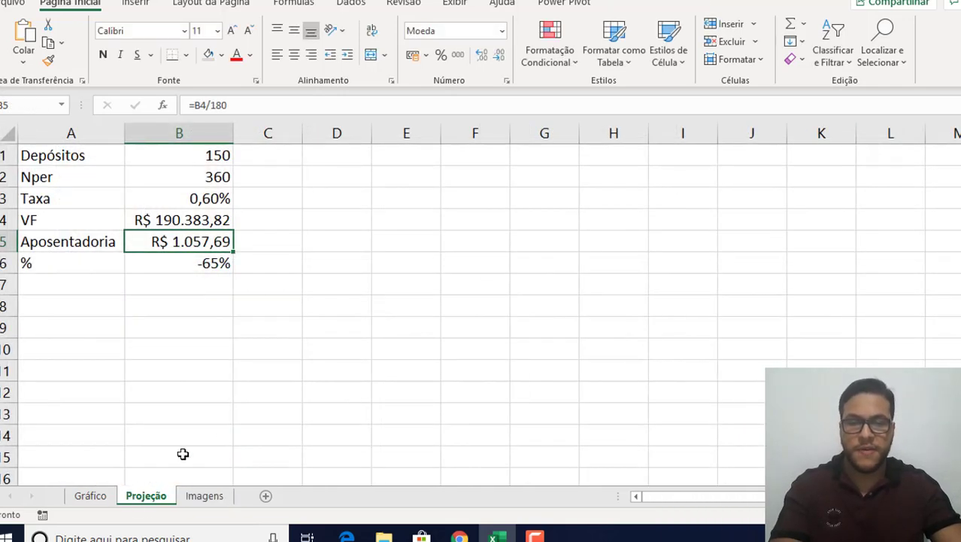
click(90, 495)
key(ctrl+v)
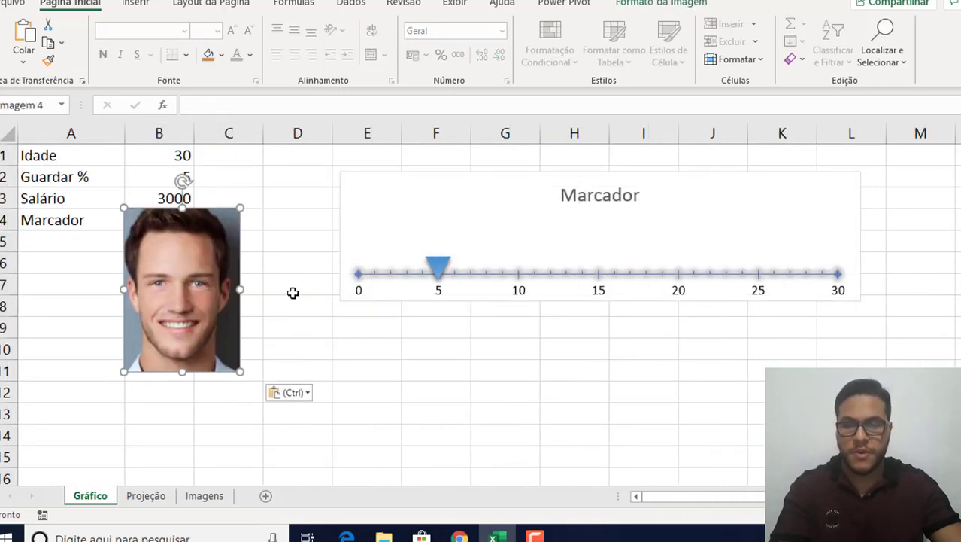
mouse_move(187, 285)
mouse_down()
mouse_move(263, 293)
mouse_move(286, 248)
mouse_up()
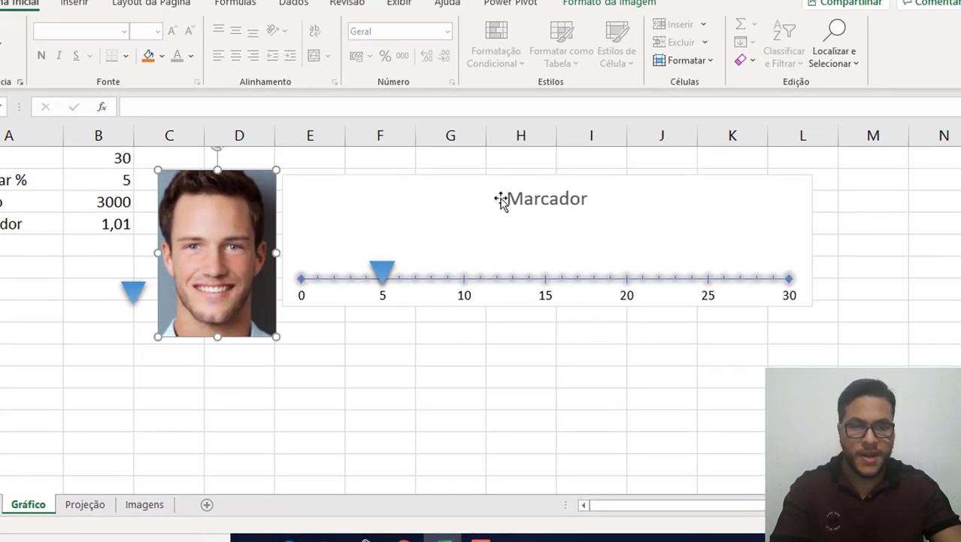
- Paste a second copy of the portrait to the right of the chart and raise the first portrait to about the same height
key(ctrl+v)
drag(237, 281, 887, 263)
click(237, 247)
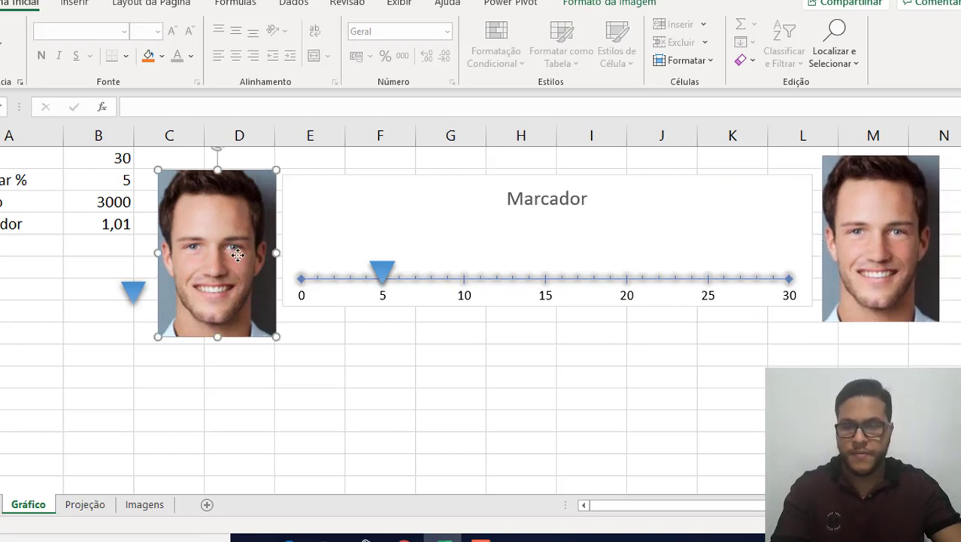
drag(236, 247, 237, 233)
- Delete the spare blue triangle from the sheet and shift the first portrait slightly away from the chart
drag(138, 288, 360, 397)
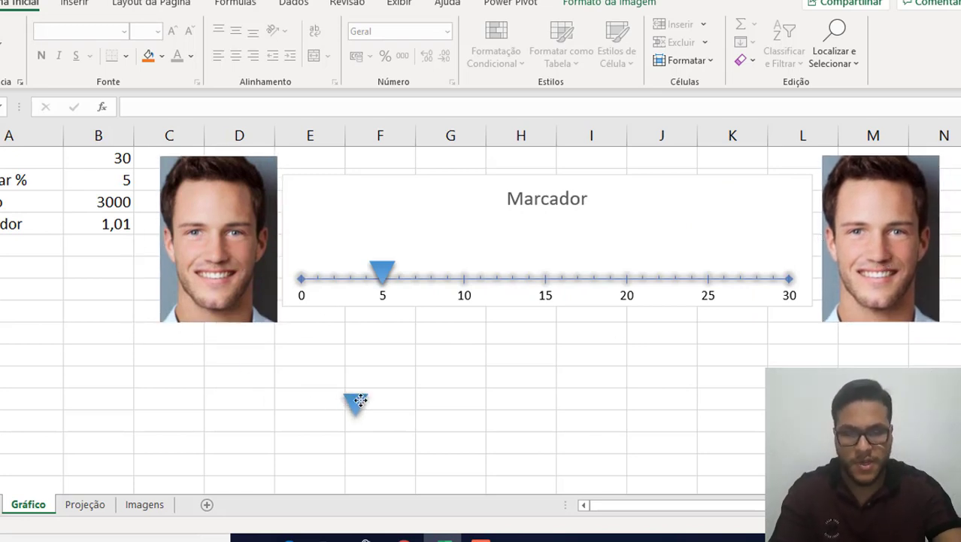
key(Delete)
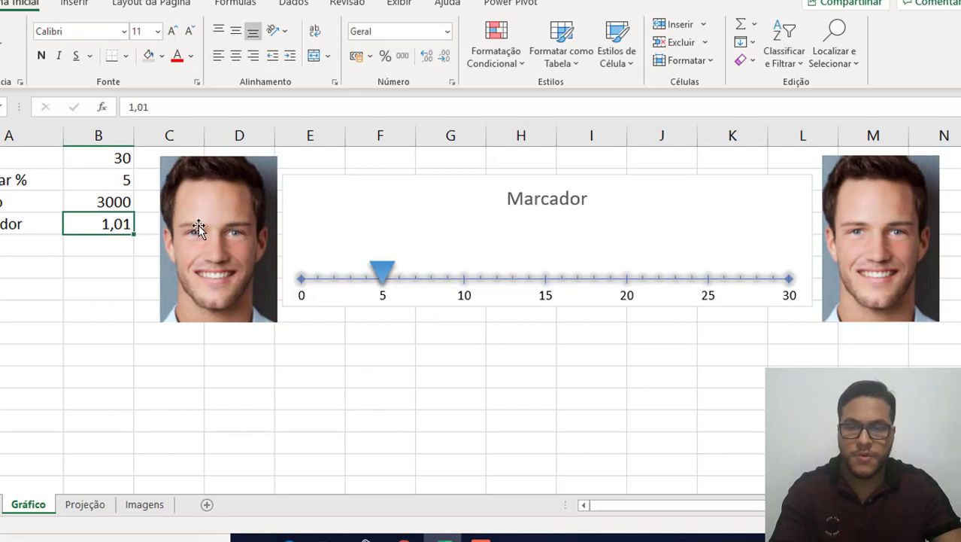
drag(198, 228, 184, 221)
click(890, 232)
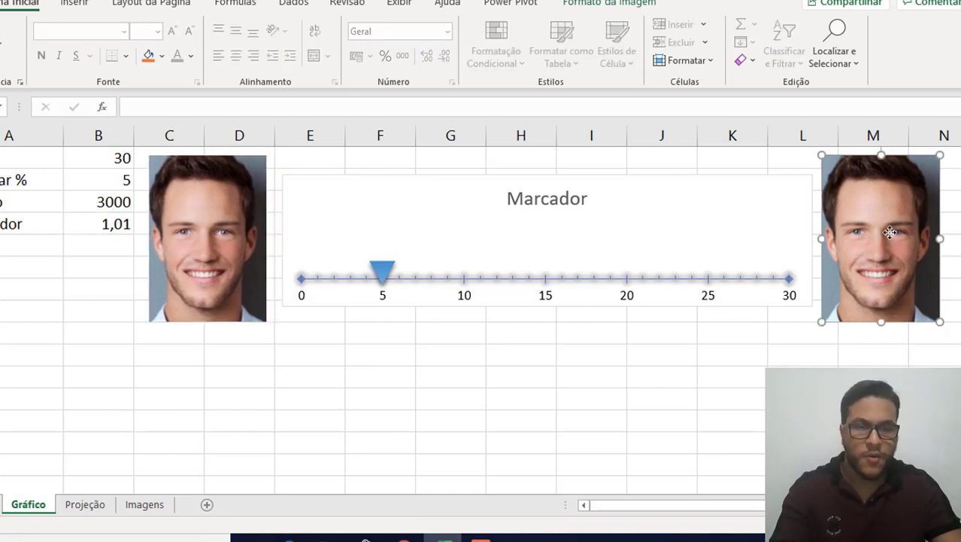
- Narrow the Marcador chart from its right edge, leaving space before the second portrait
click(781, 217)
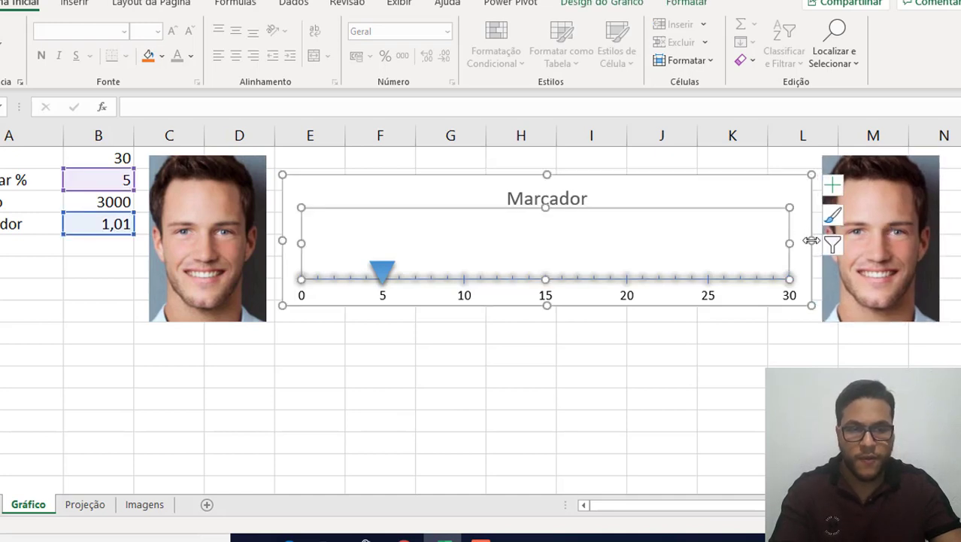
click(825, 299)
click(803, 216)
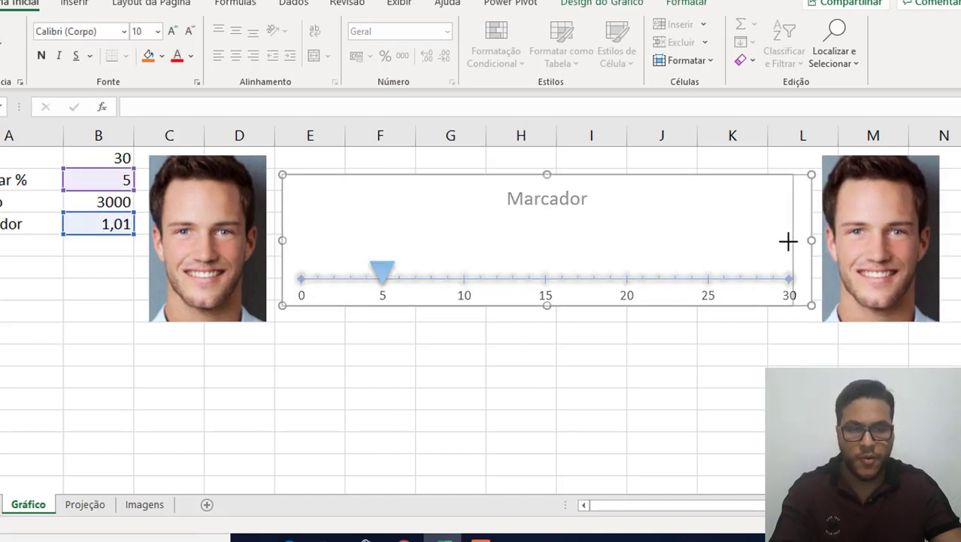
drag(788, 240, 769, 240)
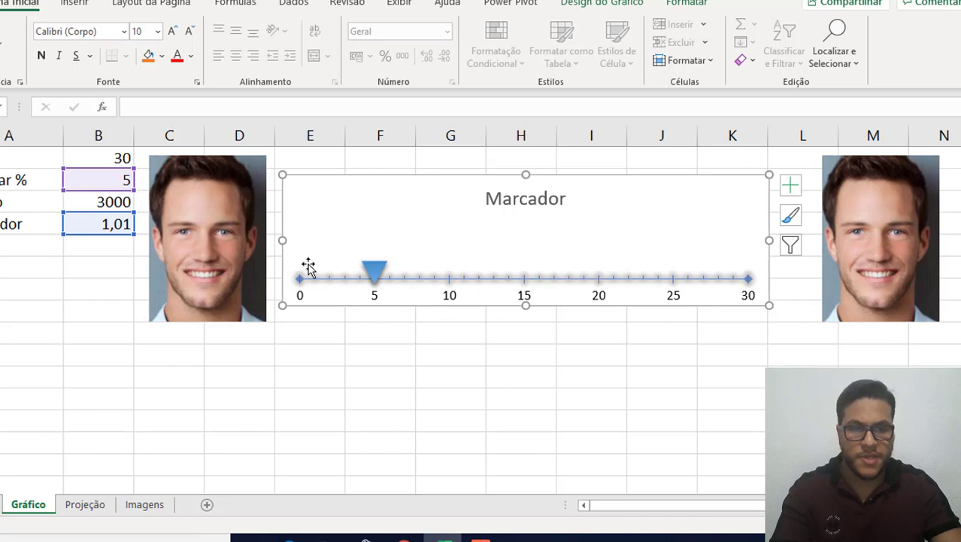
click(742, 362)
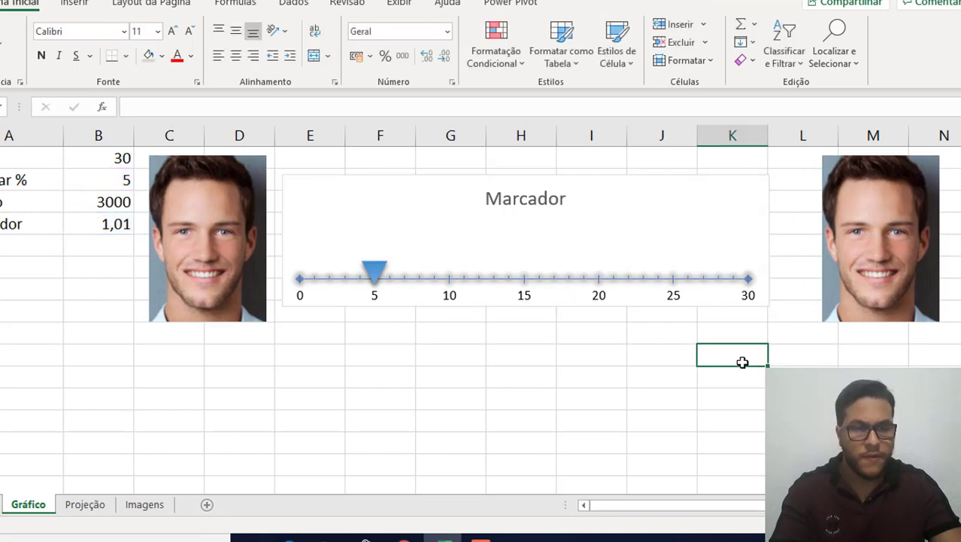
- Move the second portrait close to the chart's right edge and fine-tune the positions of the chart and first portrait
drag(844, 238, 799, 234)
click(384, 205)
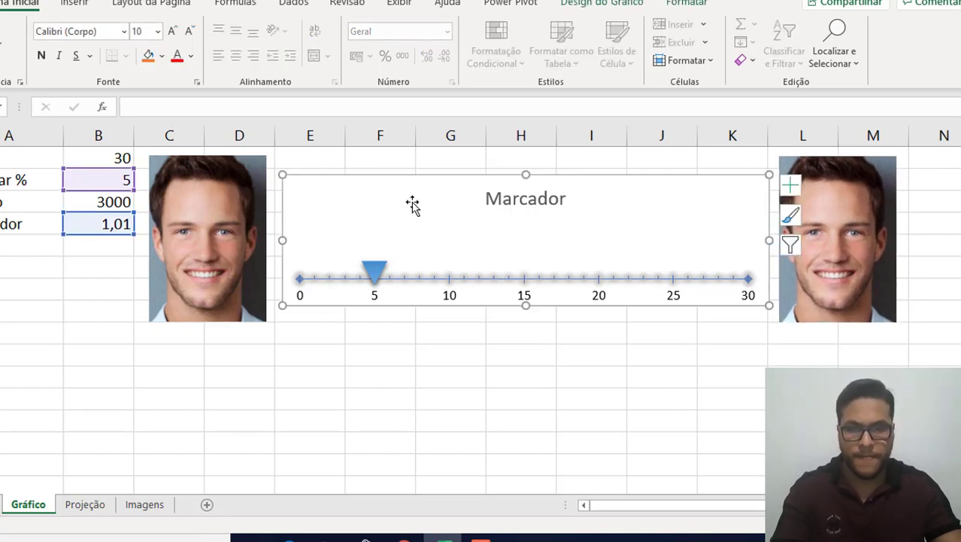
drag(223, 181, 225, 179)
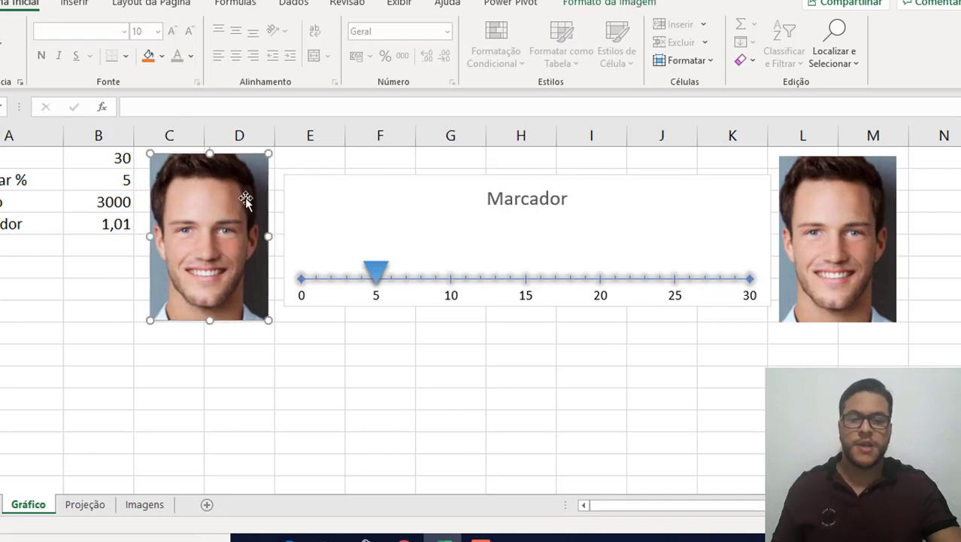
click(650, 446)
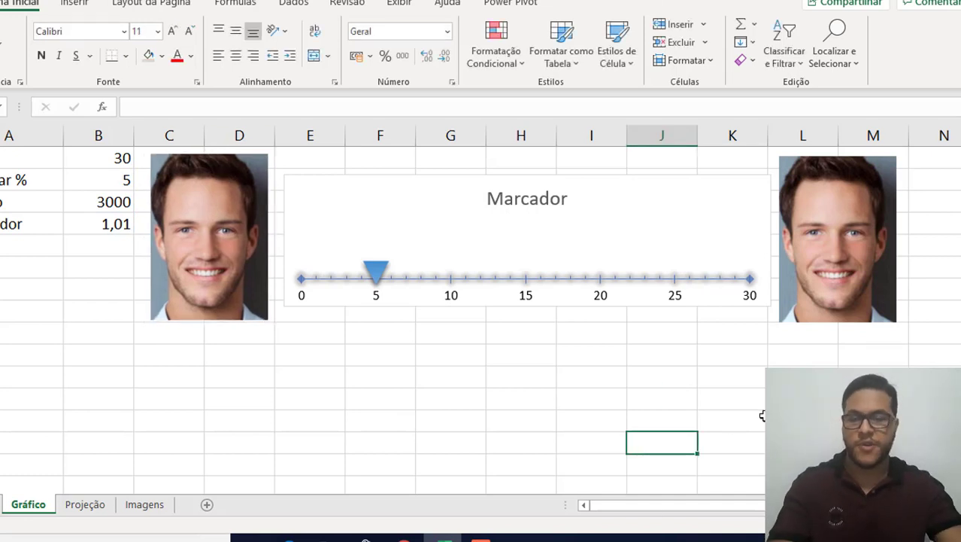
- Select the chart and both portraits together and nudge them slightly down the sheet
click(737, 214)
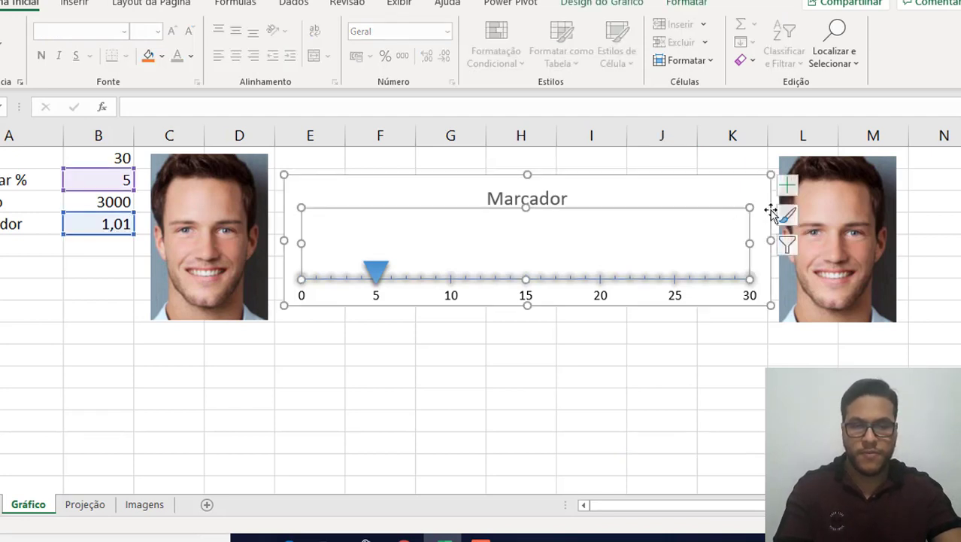
ctrl+click(795, 200)
ctrl+click(247, 200)
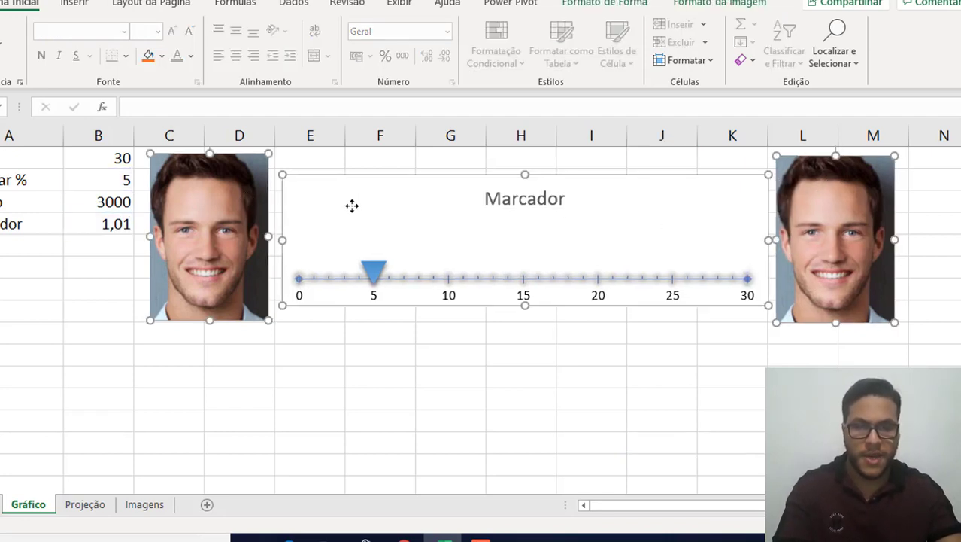
key(Down)
key(Down)
key(Down)
key(Down)
key(Down)
key(Down)
key(Down)
key(Down)
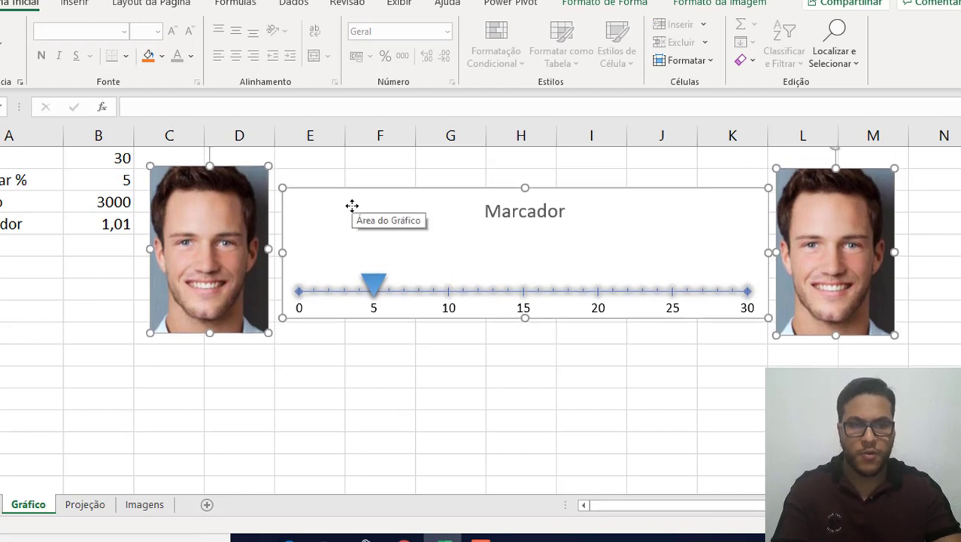
key(Down)
key(Down)
key(Down)
key(Up)
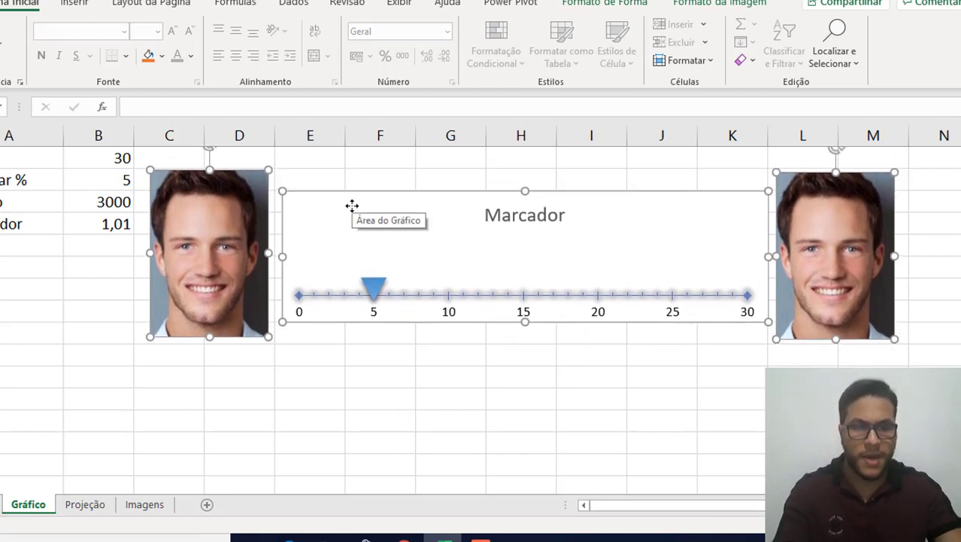
click(808, 348)
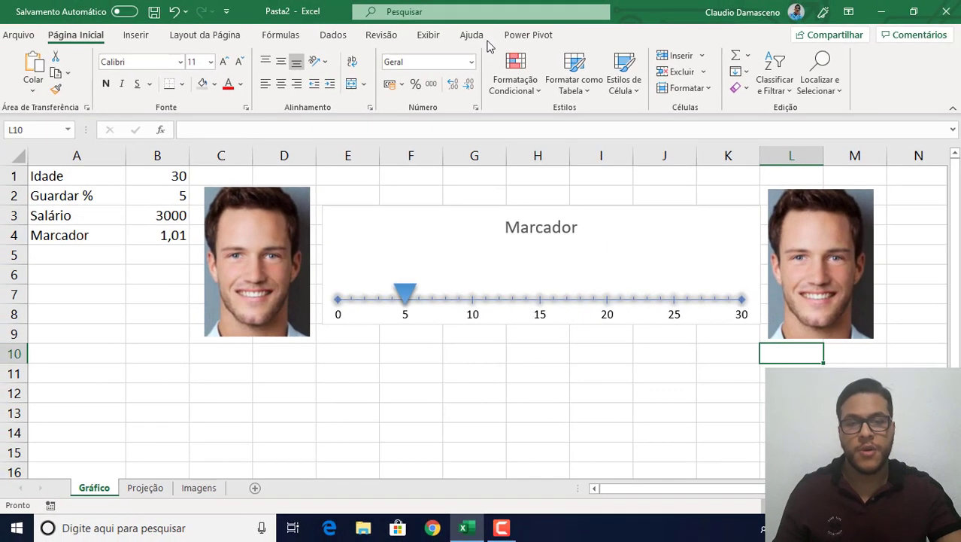
- Enable the Desenvolvedor tab in the ribbon customization options
right_click(491, 33)
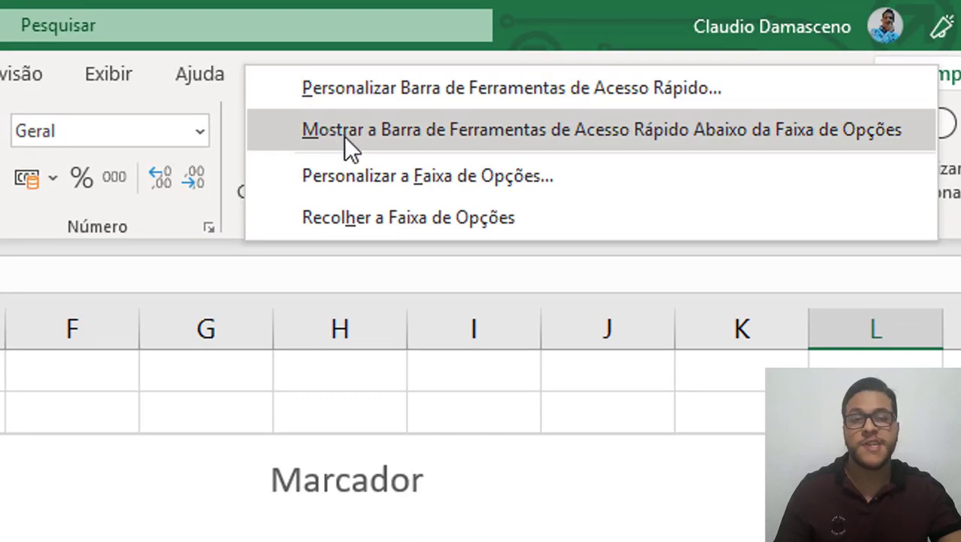
click(390, 177)
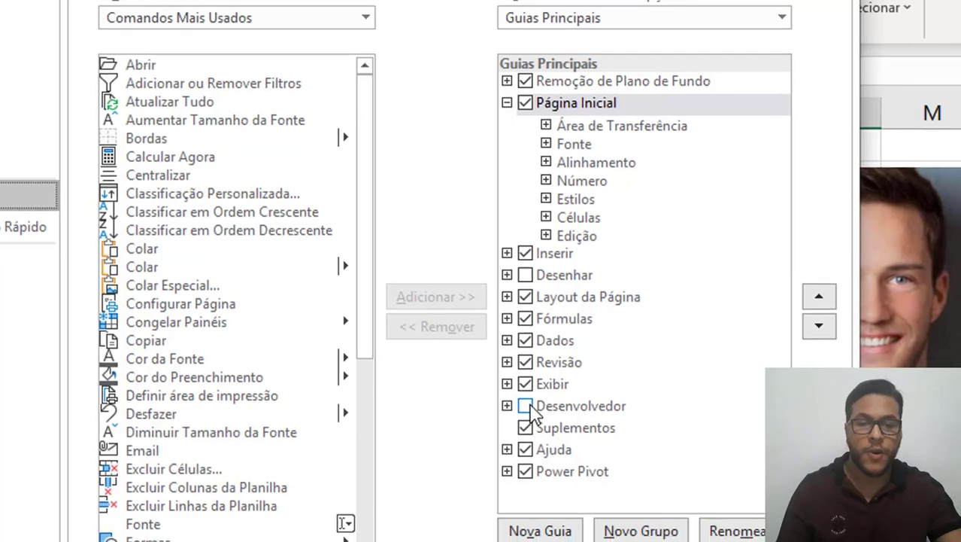
click(531, 415)
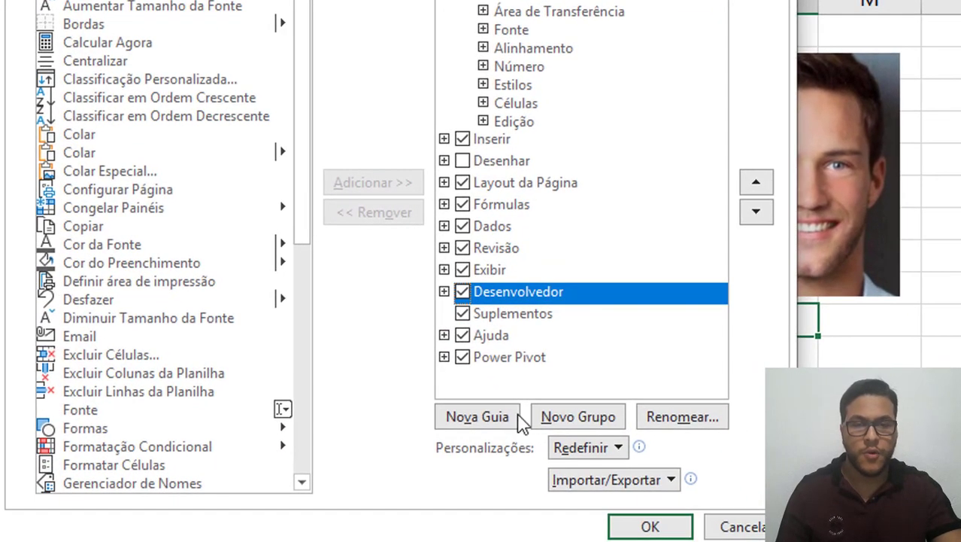
click(647, 524)
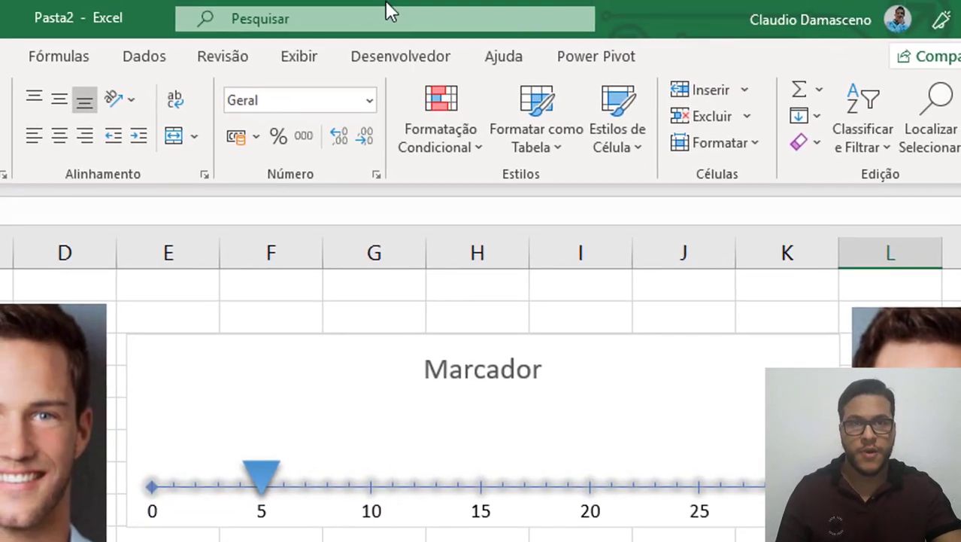
- Insert a horizontal ActiveX scroll bar about 328 wide and 20 high directly beneath the chart, and open its properties
click(411, 68)
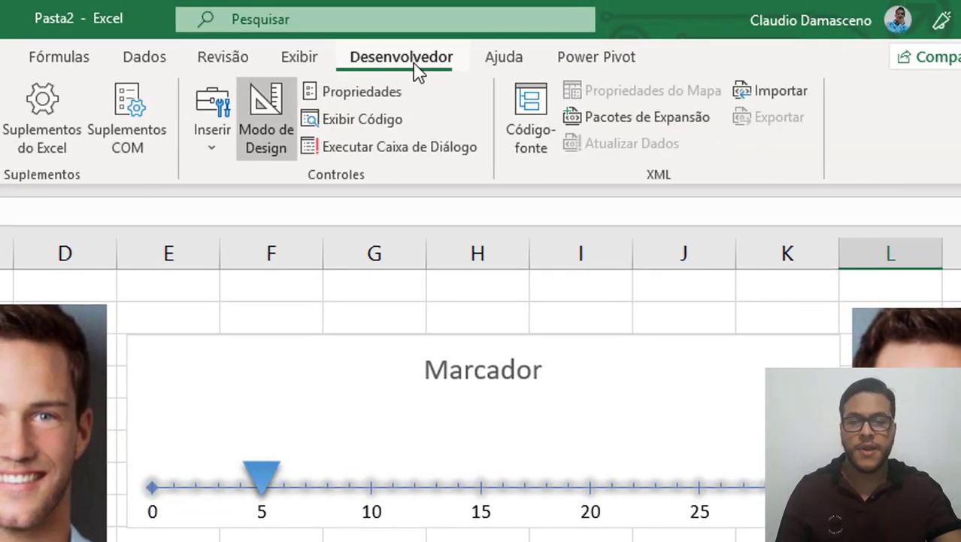
click(214, 137)
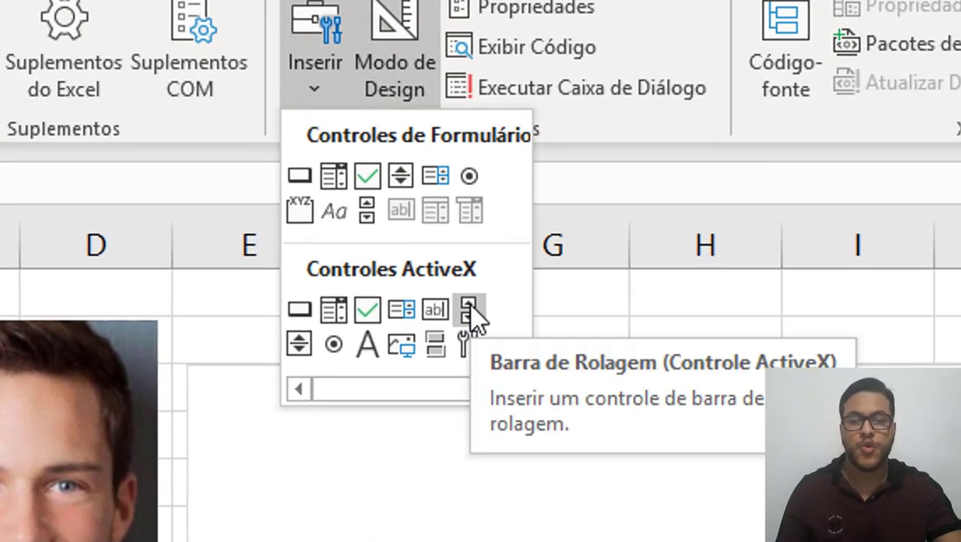
click(472, 312)
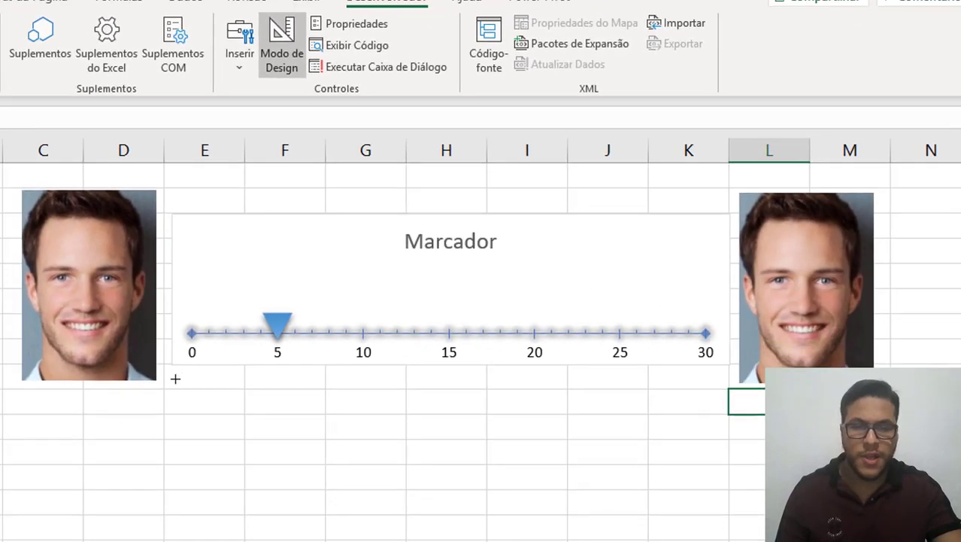
drag(176, 380, 726, 411)
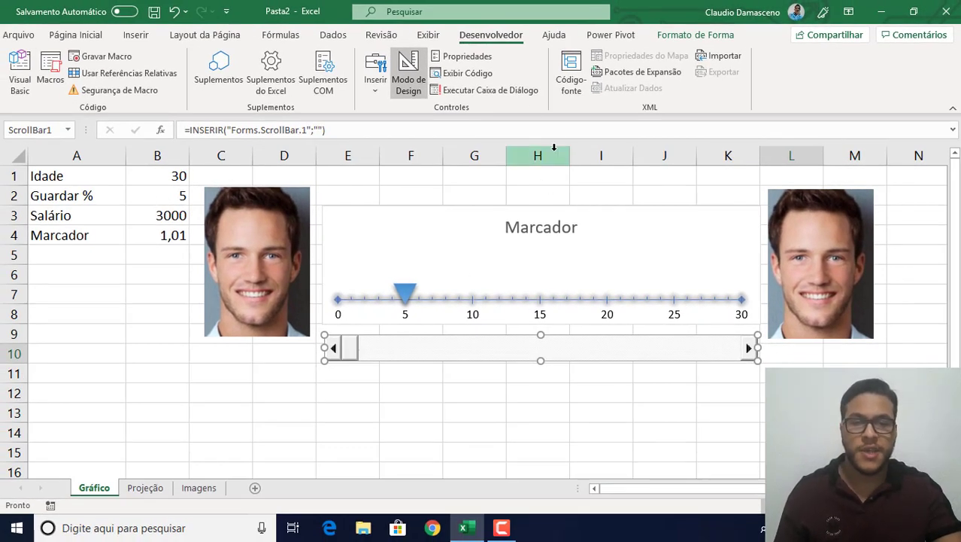
click(461, 56)
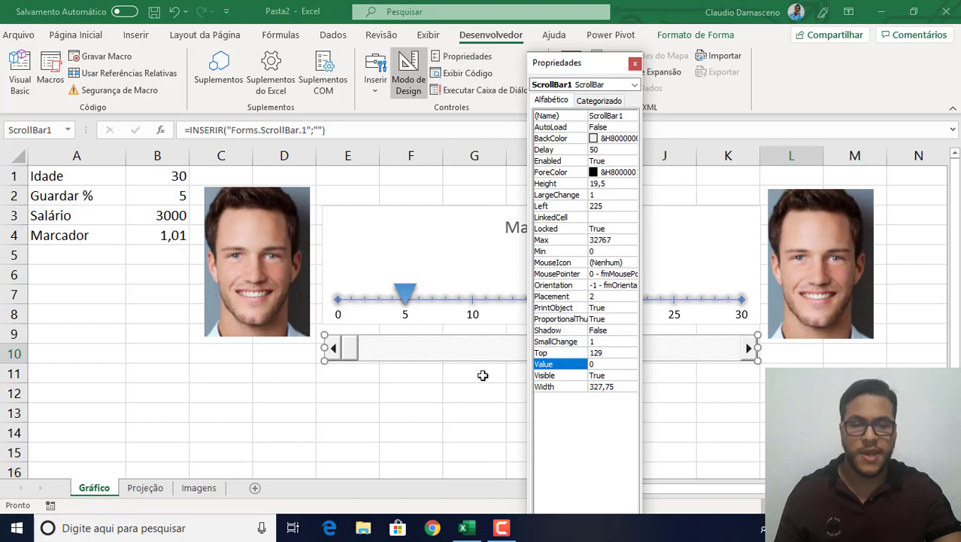
- Set the scroll bar's LinkedCell property to B2 so it controls the Guardar % value
click(458, 359)
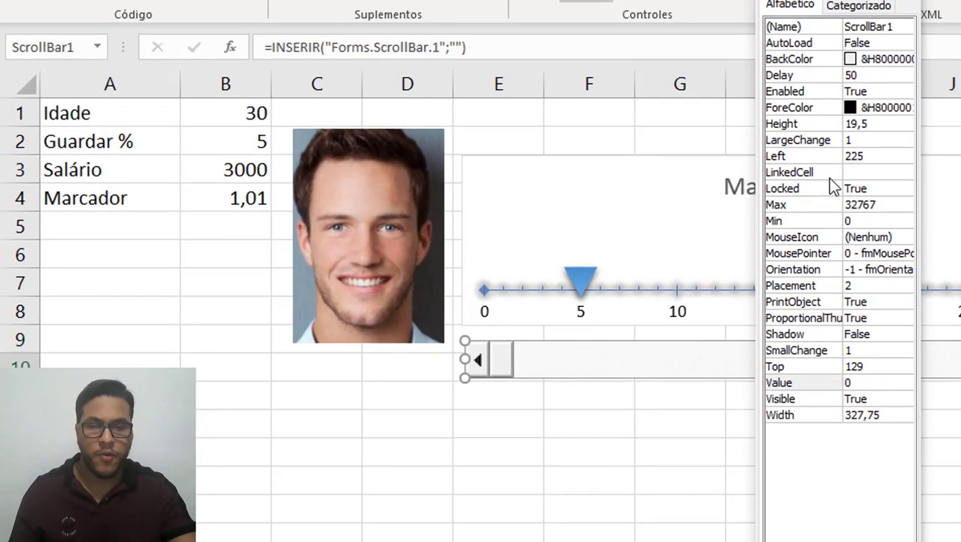
click(842, 172)
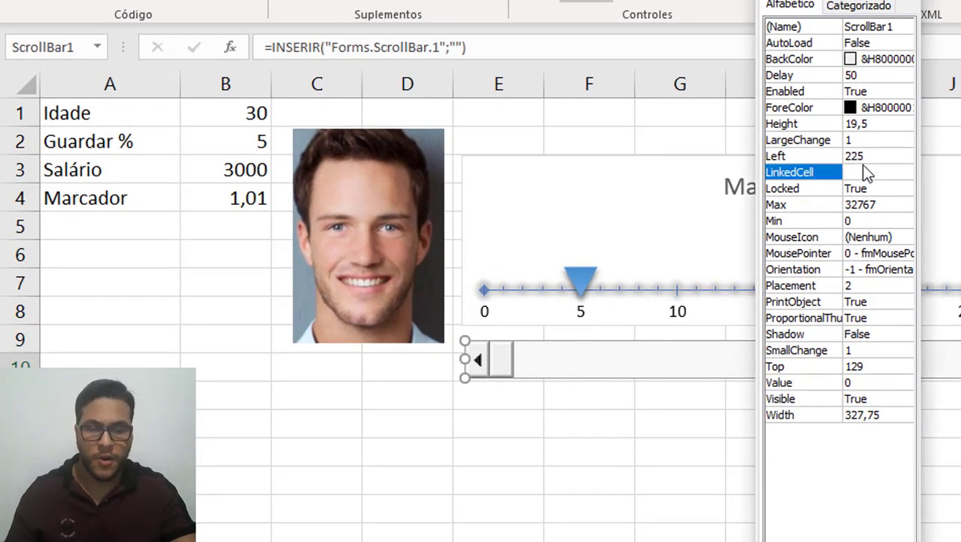
click(870, 172)
text(B)
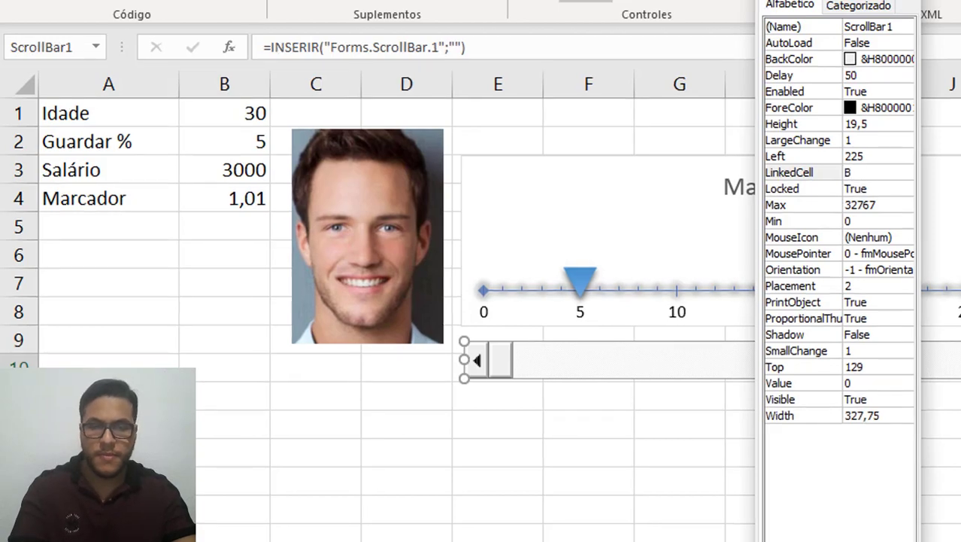
text(2)
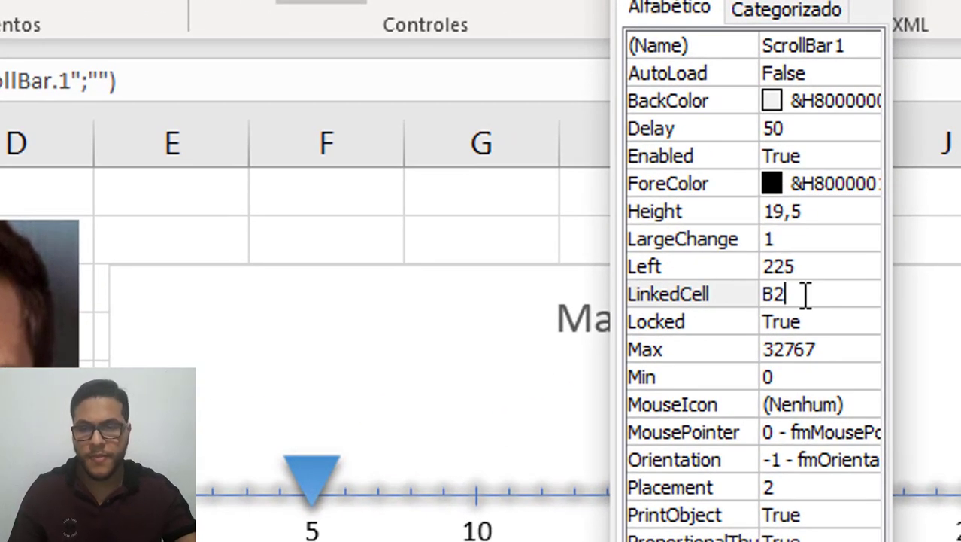
key(Return)
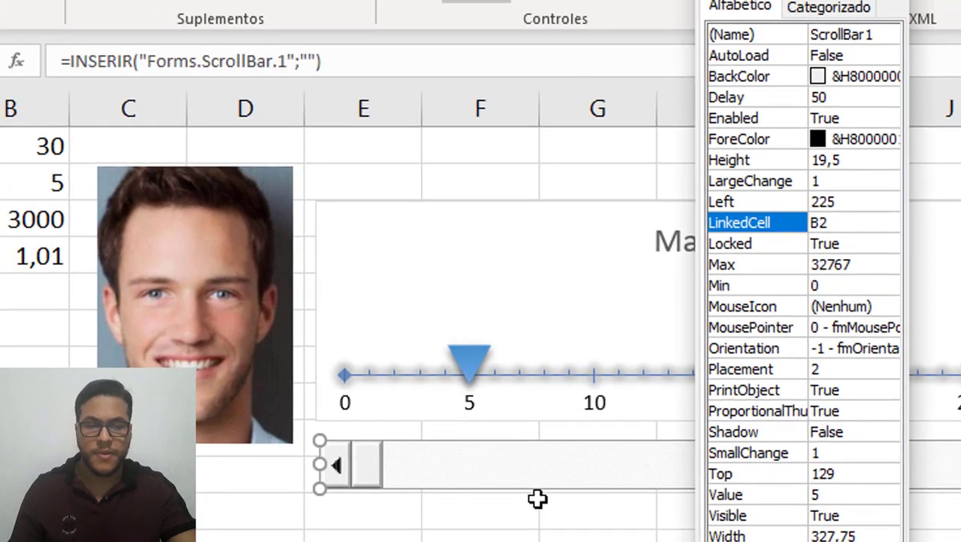
- Turn off design mode and test the scroll bar by stepping the Guardar % value up to 8
click(536, 499)
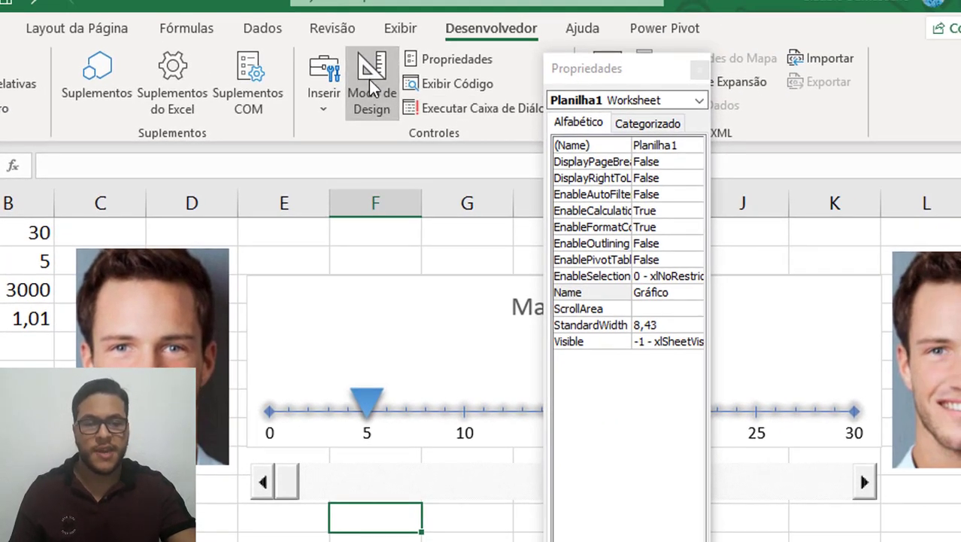
click(372, 87)
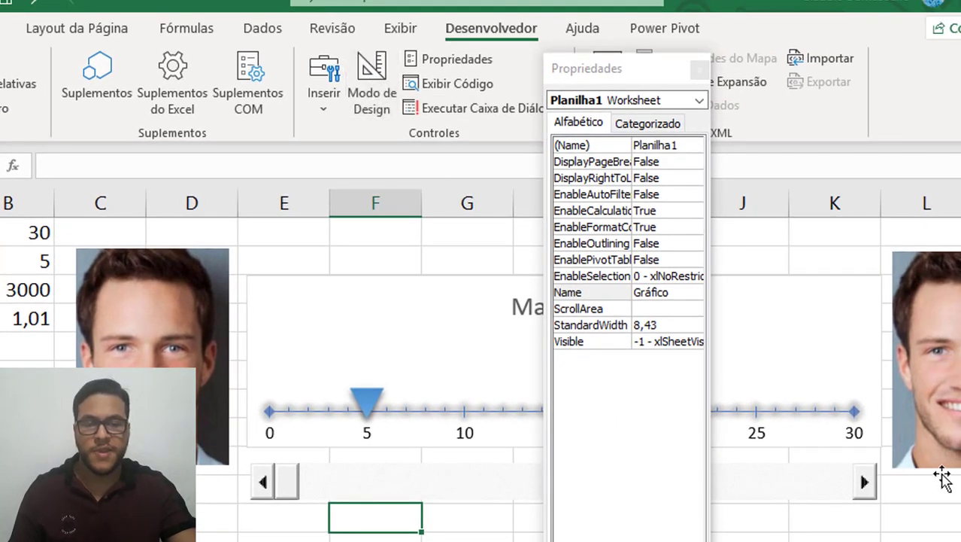
click(865, 482)
click(865, 482)
click(865, 481)
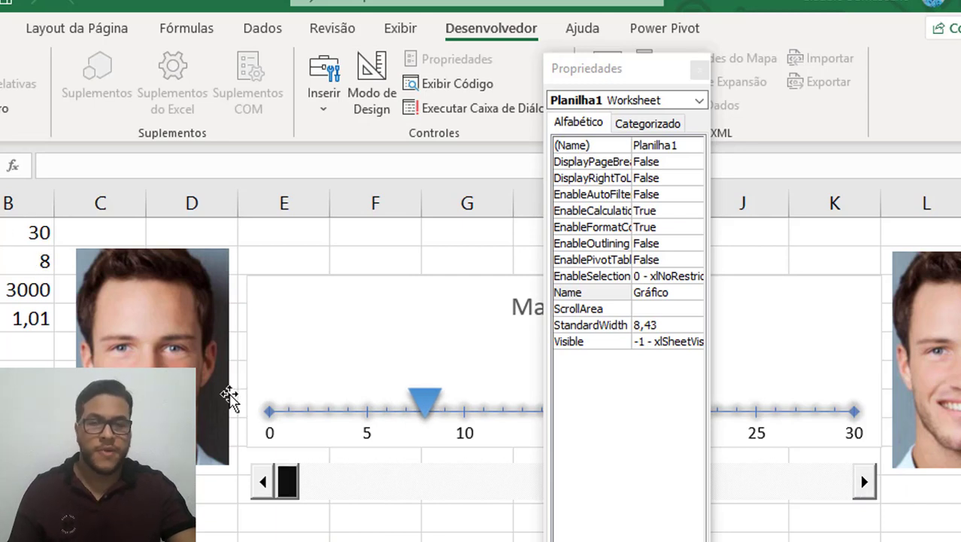
- Return to design mode and set the scroll bar's Max property to 30
click(380, 100)
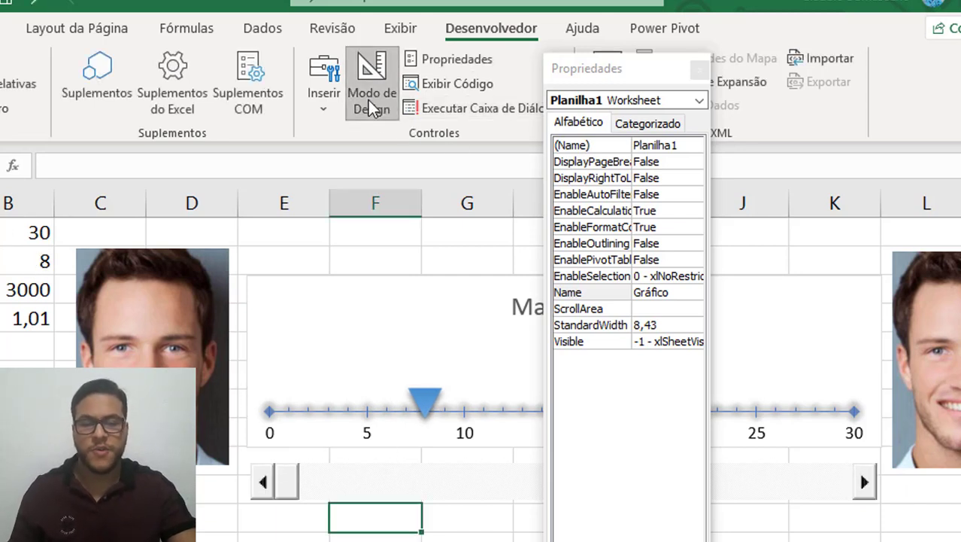
click(343, 481)
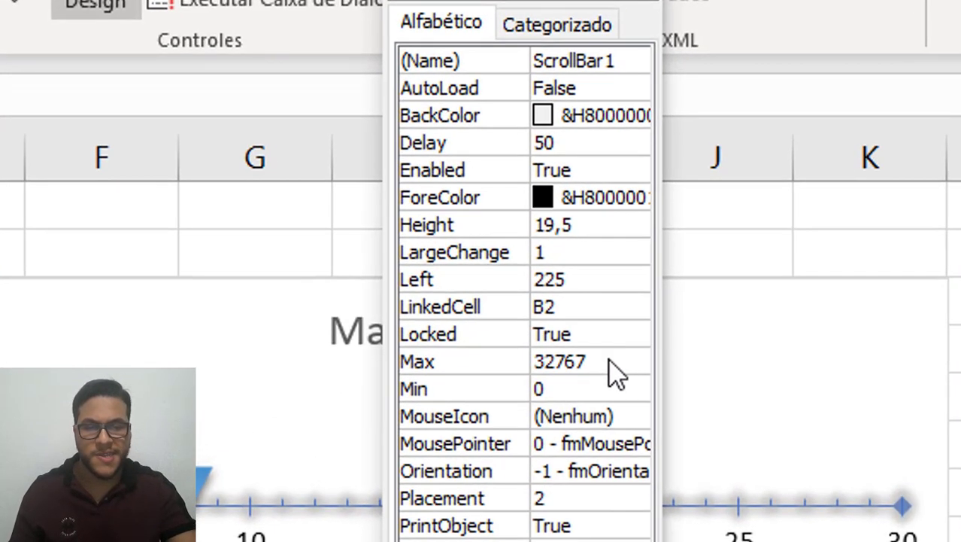
click(681, 325)
drag(613, 361, 535, 361)
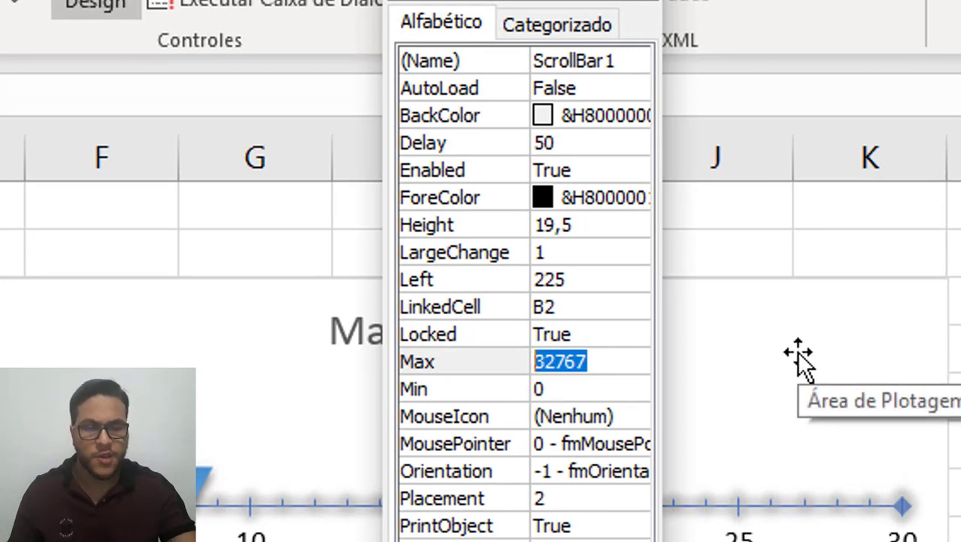
text(30)
key(Return)
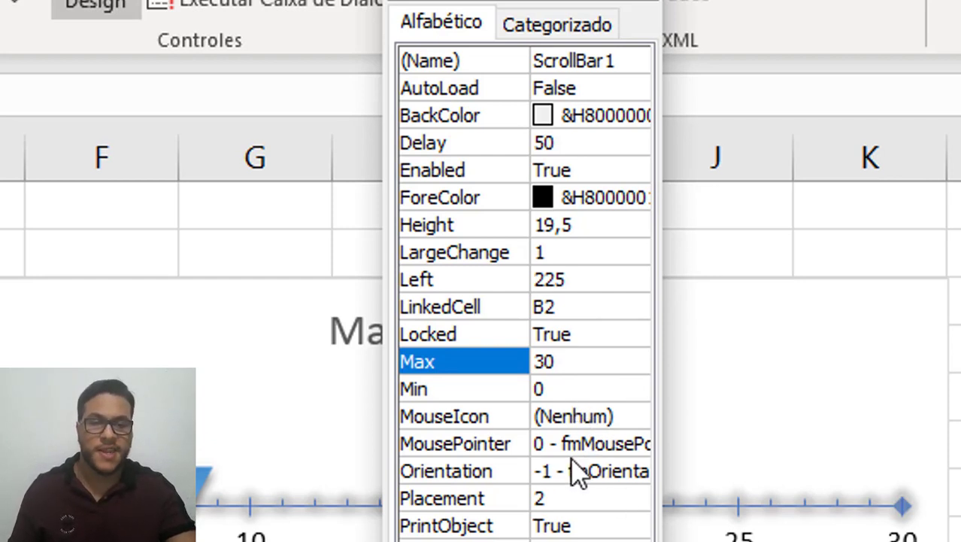
- Widen the properties window and examine the scroll bar's Orientation options without changing them
drag(667, 222, 936, 222)
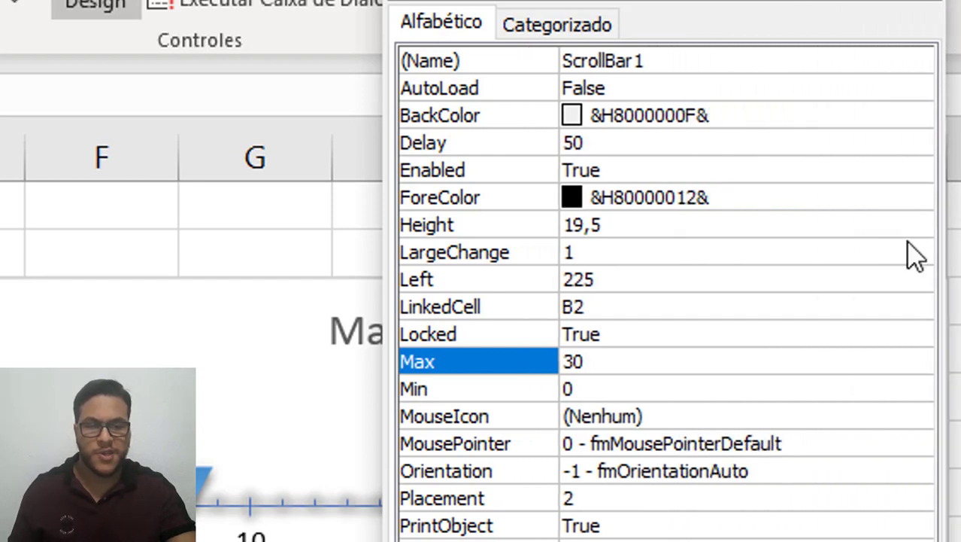
click(837, 471)
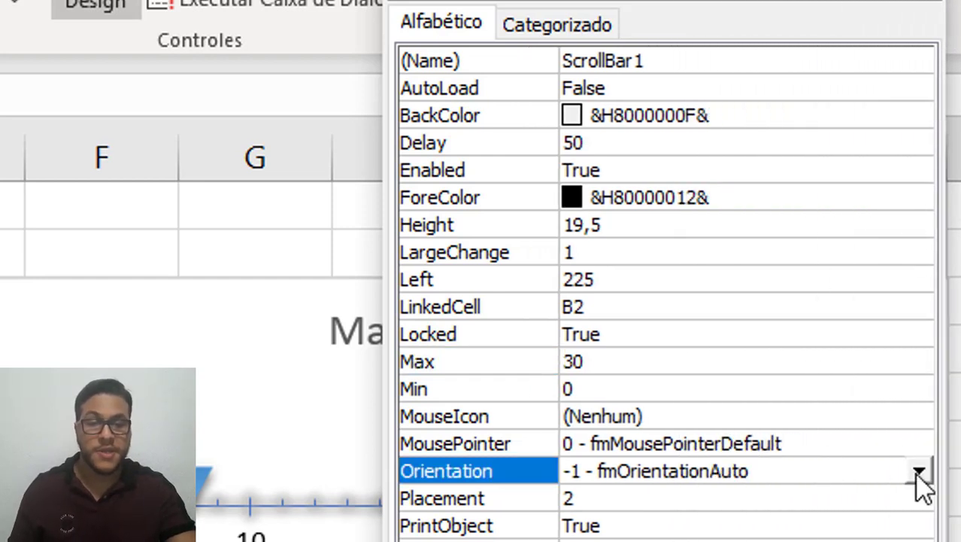
click(919, 473)
click(920, 473)
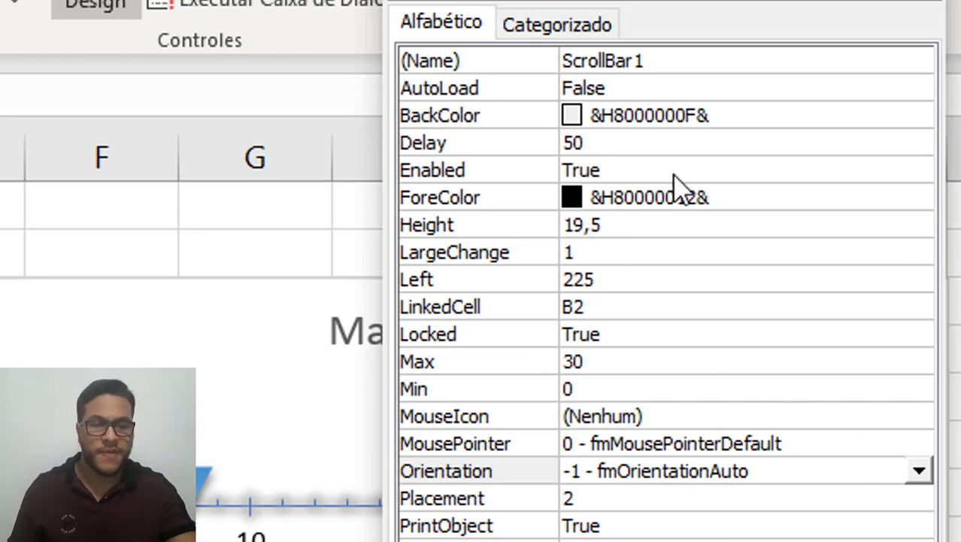
- Set the scroll bar's ForeColor to the system color Realce and close the properties window
click(766, 205)
click(919, 197)
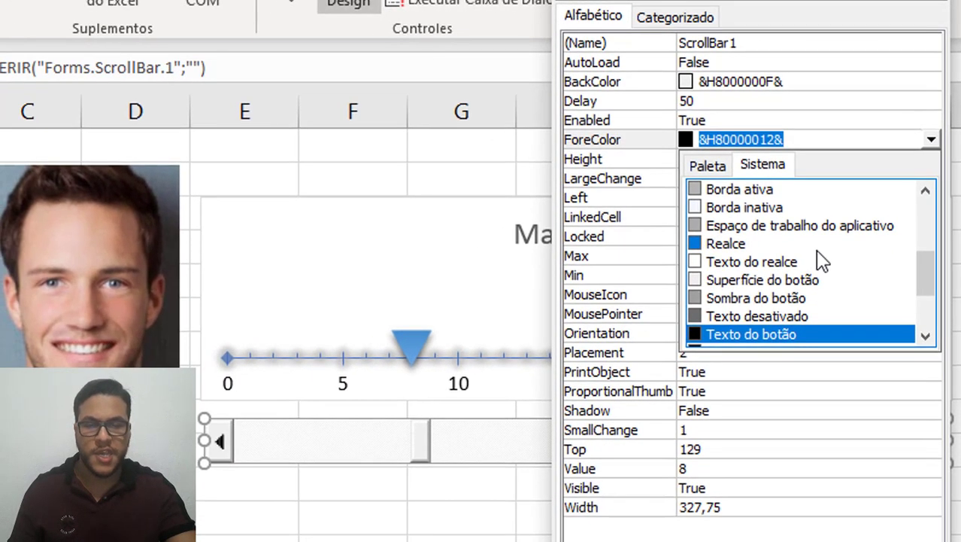
click(817, 250)
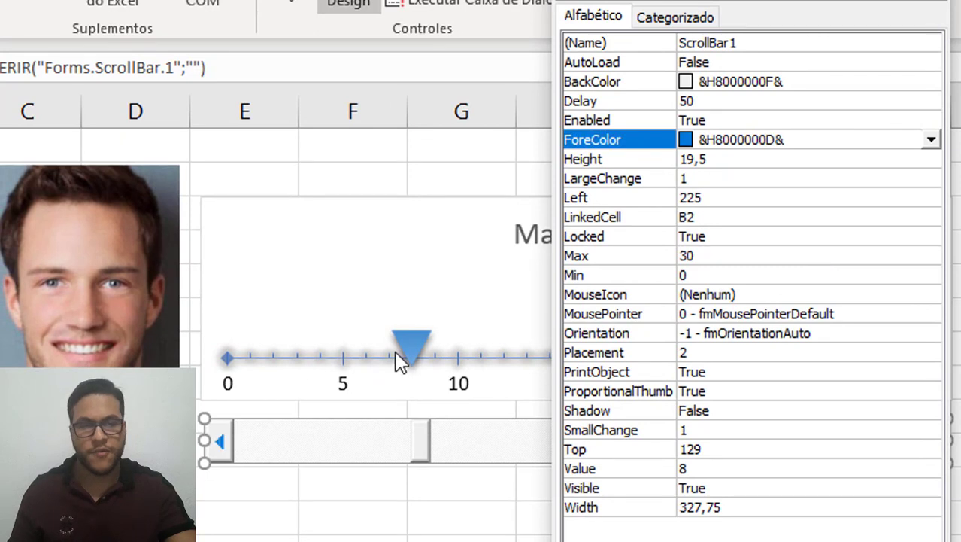
click(931, 1)
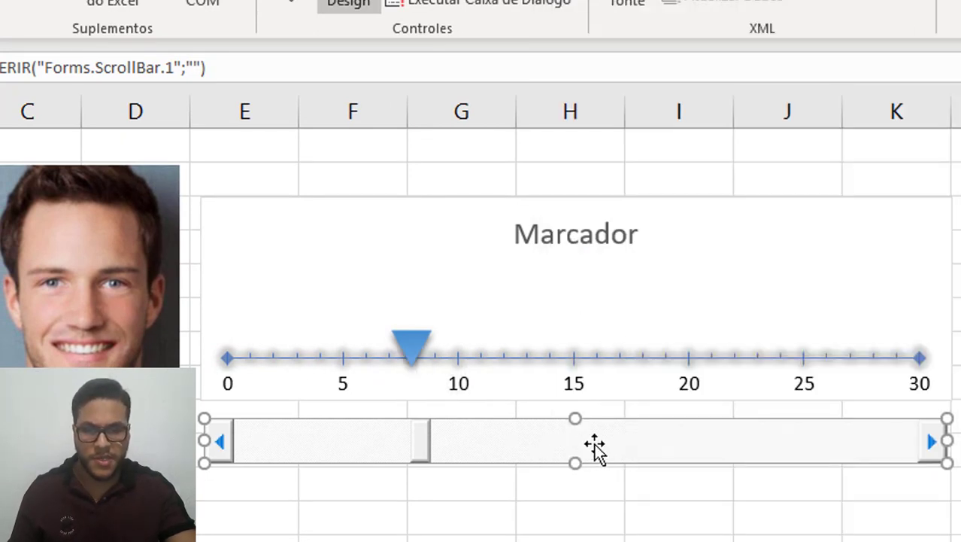
- Move the scroll bar up against the chart's lower edge and lower both portraits to line up with the chart
drag(593, 441, 594, 428)
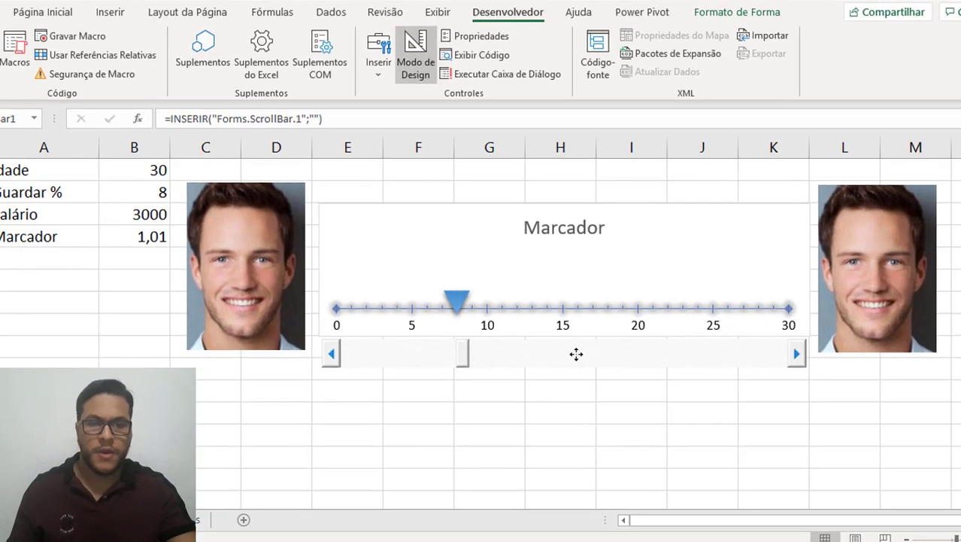
drag(576, 353, 575, 350)
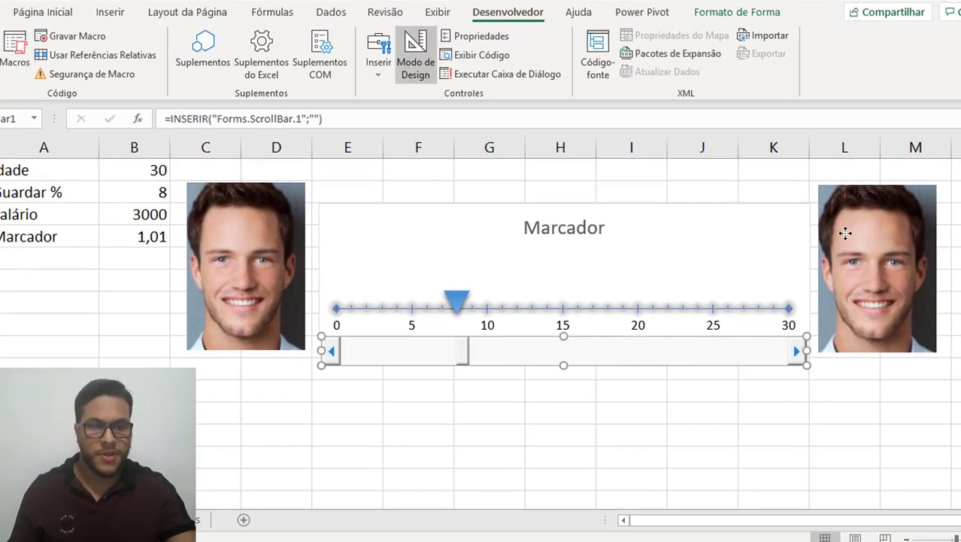
drag(846, 233, 842, 251)
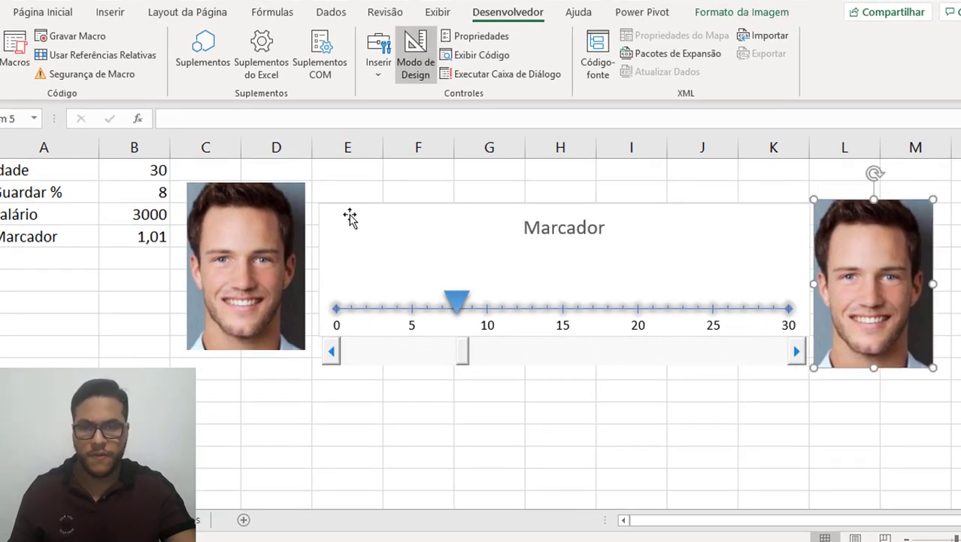
drag(266, 196, 276, 226)
- Nudge the scroll bar slightly down and extend the chart's top edge slightly up to match the portraits' height
click(540, 350)
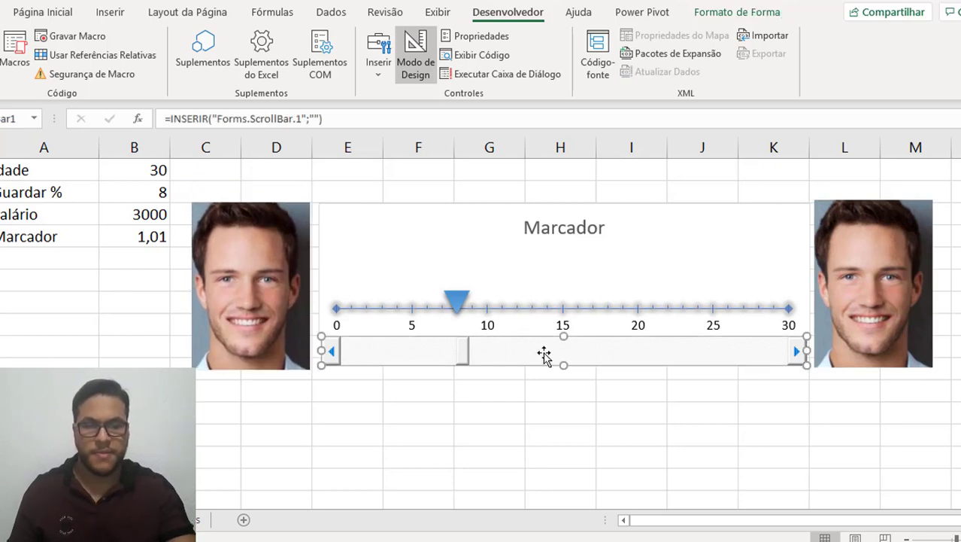
key(Down)
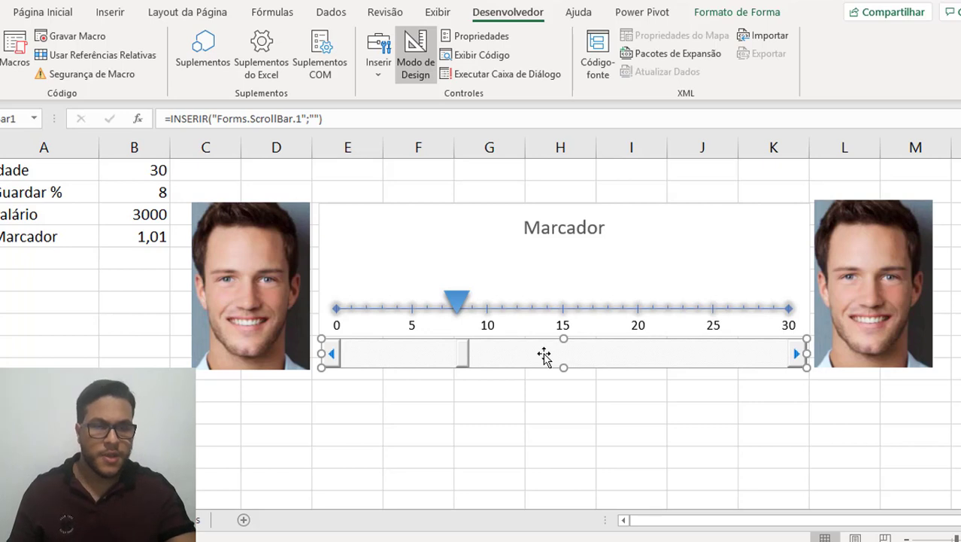
click(783, 222)
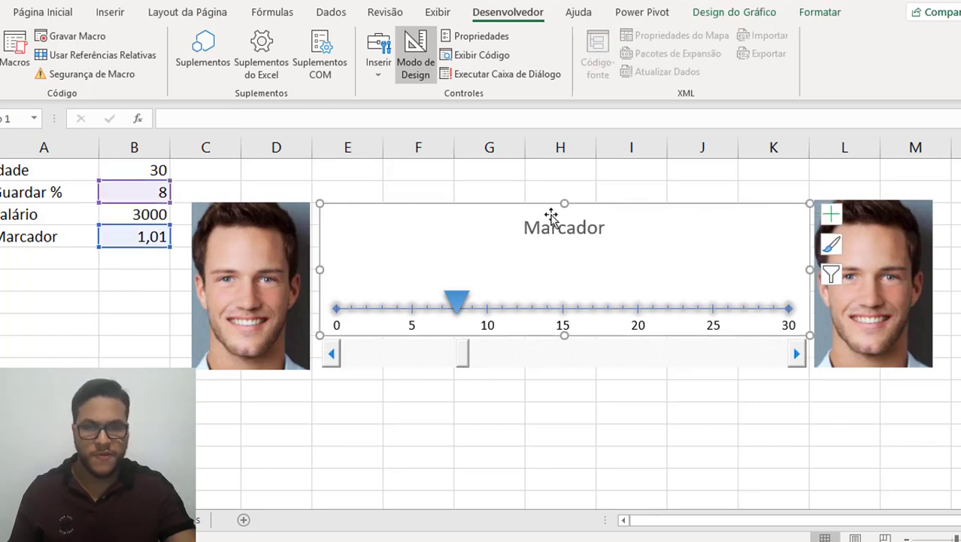
drag(562, 202, 561, 199)
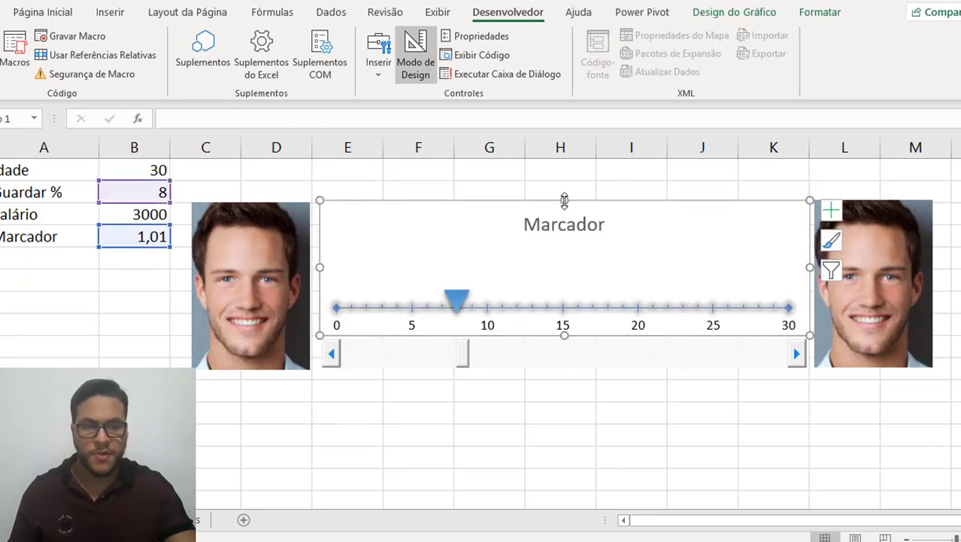
click(888, 413)
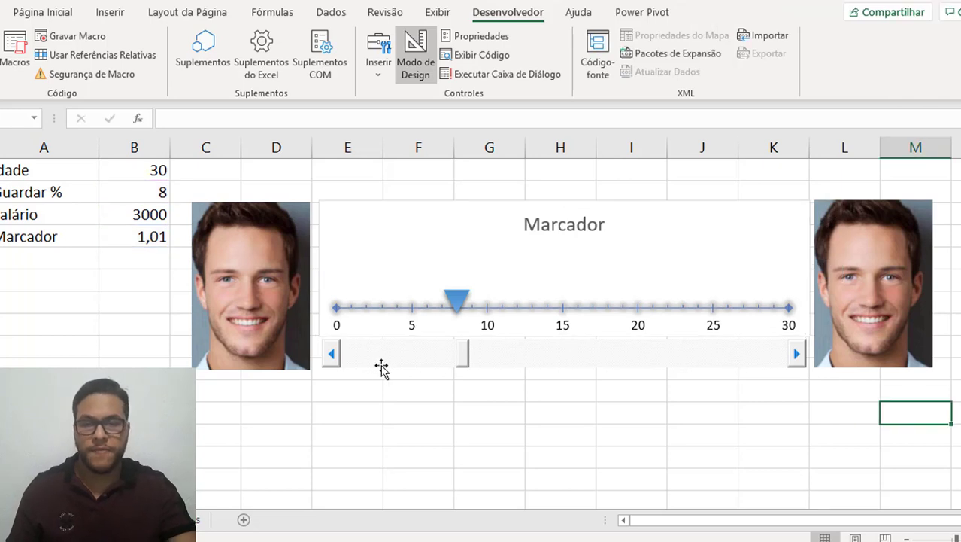
- Reopen the scroll bar's properties in design mode, set LargeChange to 5 and close the properties window
click(416, 54)
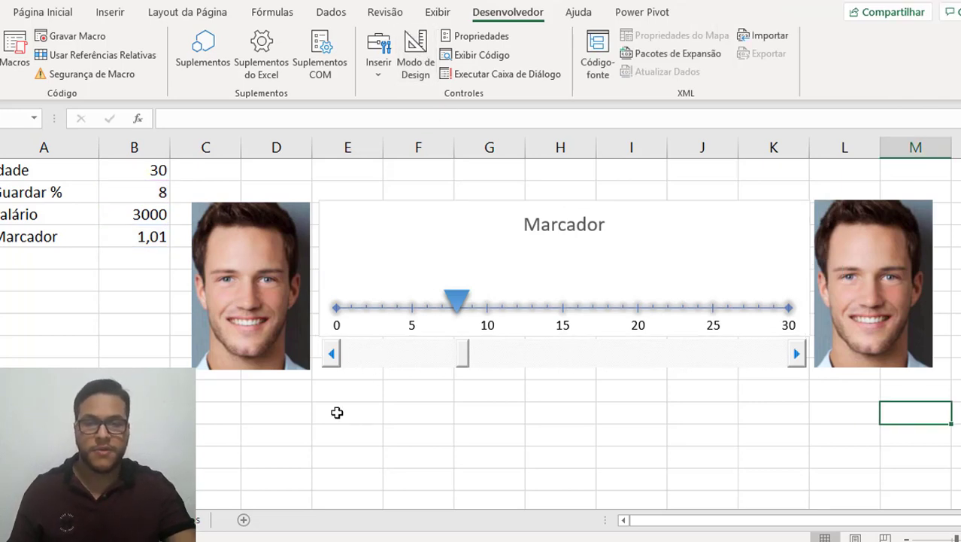
click(416, 62)
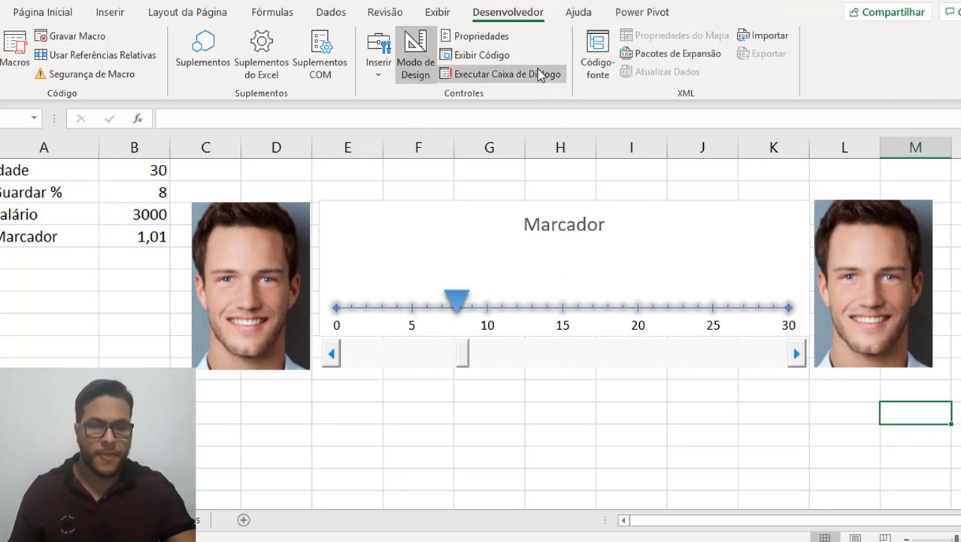
click(480, 37)
click(511, 362)
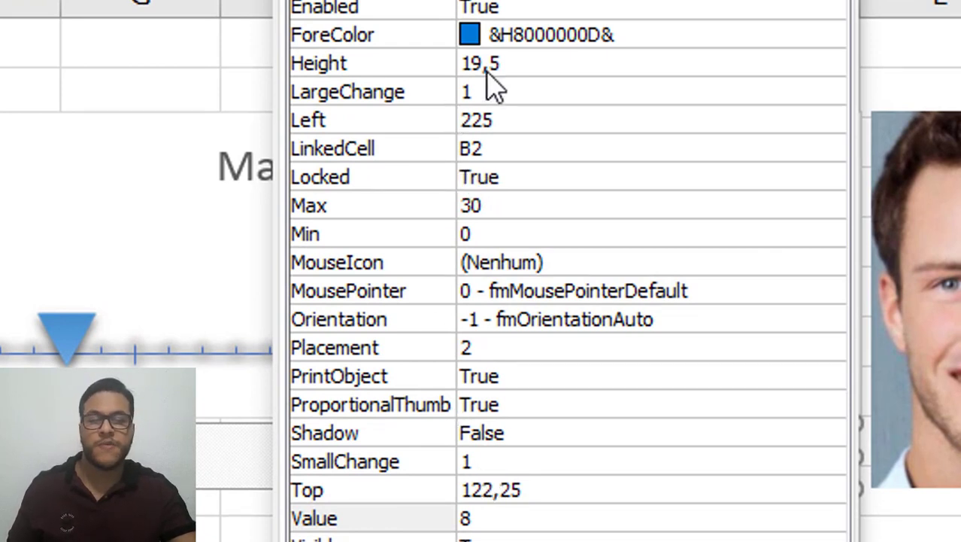
click(532, 91)
double_click(533, 92)
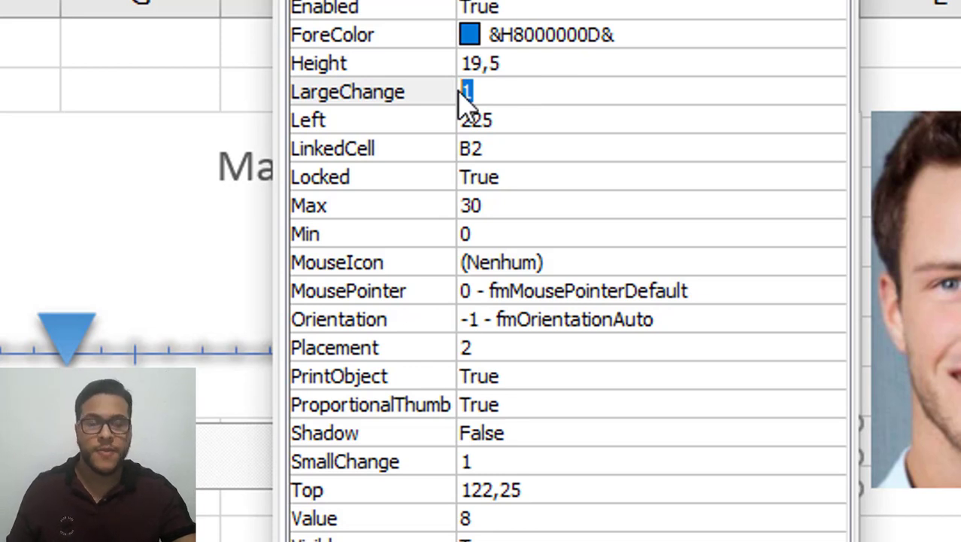
text(5)
key(Return)
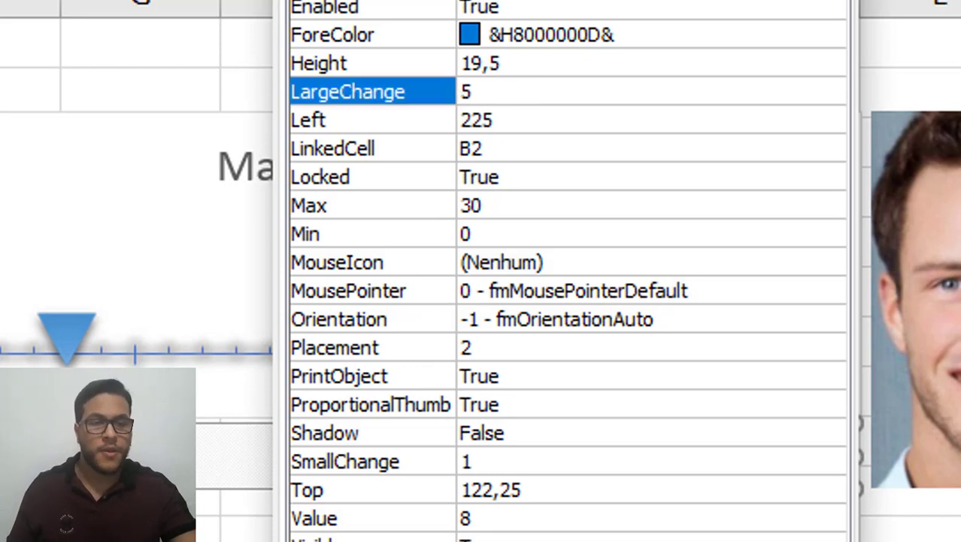
key(alt+F4)
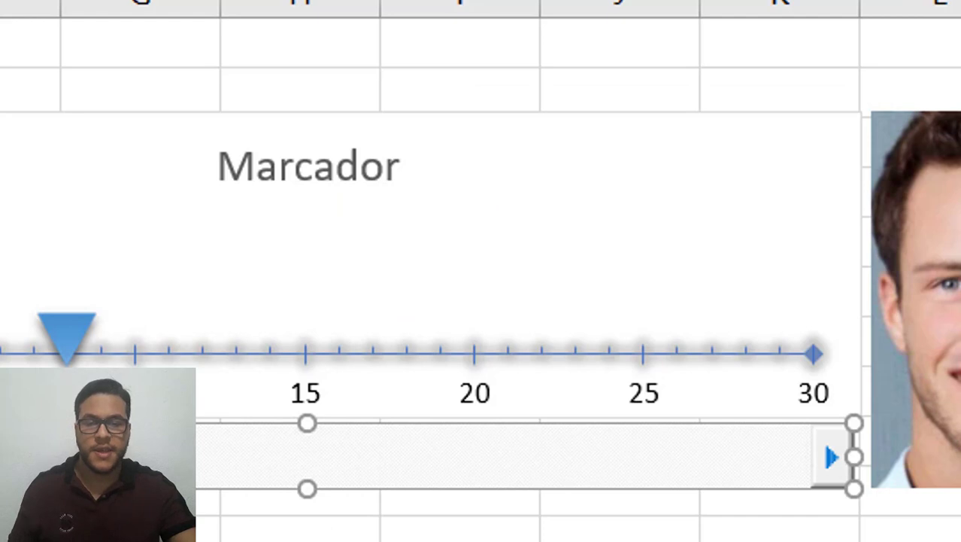
- Turn off design mode and test the scroll bar, stepping Guardar % up to 10 and jumping back to 5
click(349, 13)
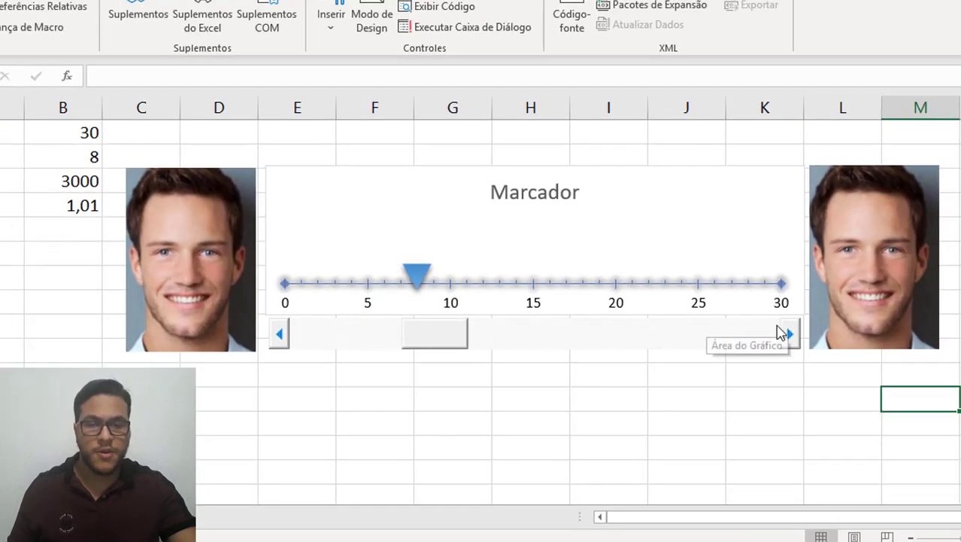
click(788, 333)
click(788, 334)
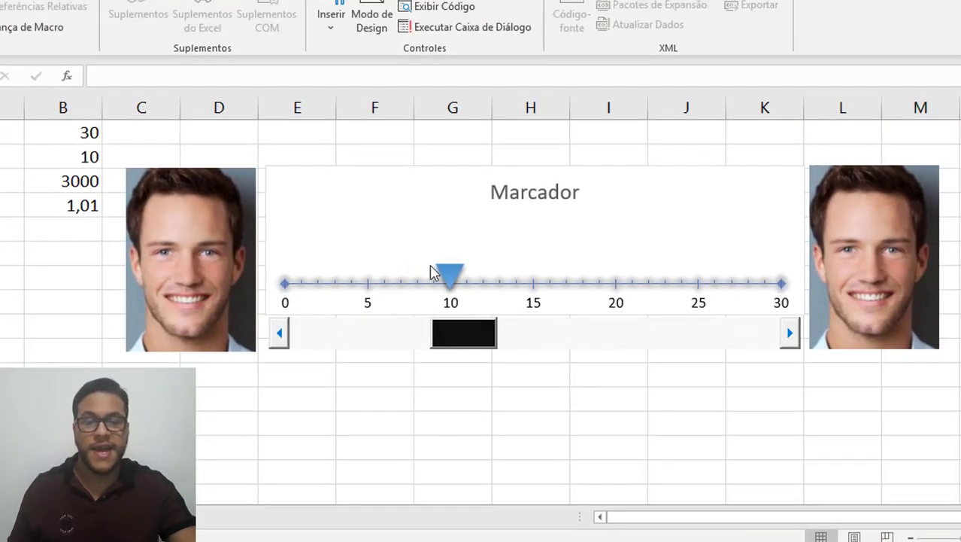
click(332, 336)
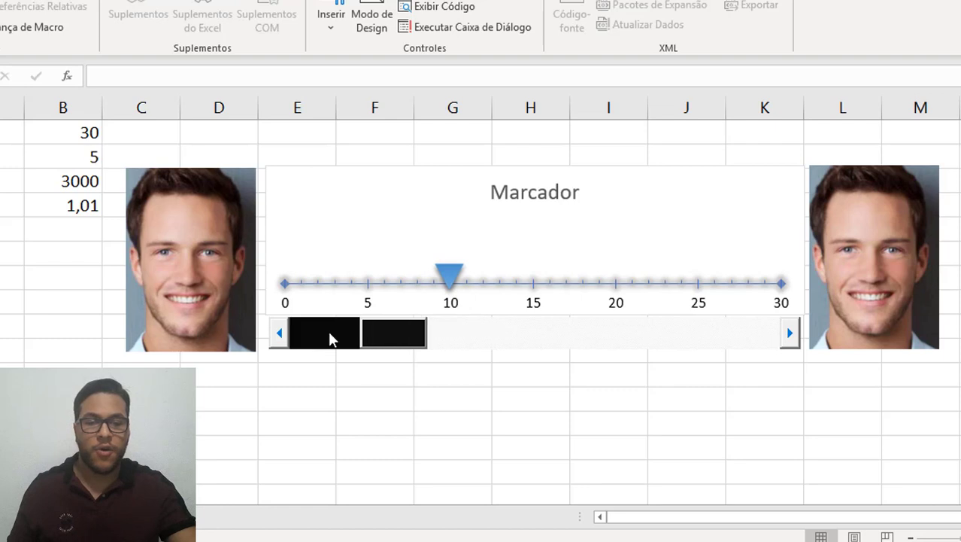
- Test the scroll bar's larger jumps in both directions, finishing with Guardar % at 0
click(565, 345)
click(609, 340)
click(374, 339)
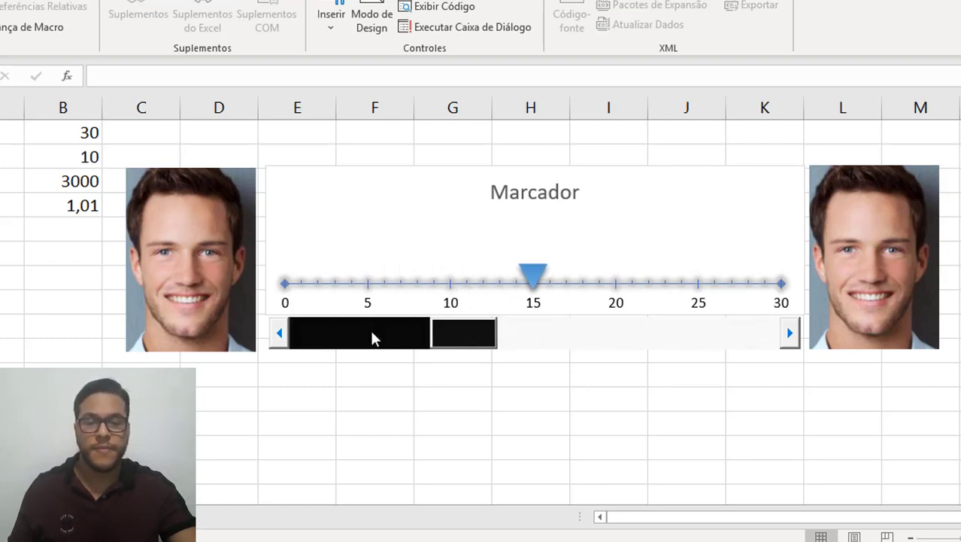
click(336, 336)
click(333, 337)
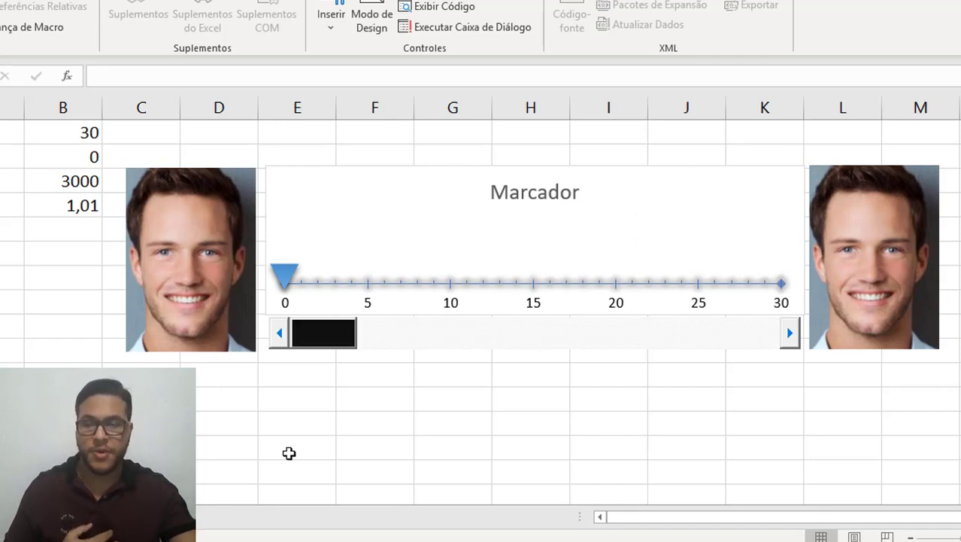
- Review the Nper, Taxa, VF and Aposentadoria cells and their formulas on the Projeção sheet
click(164, 502)
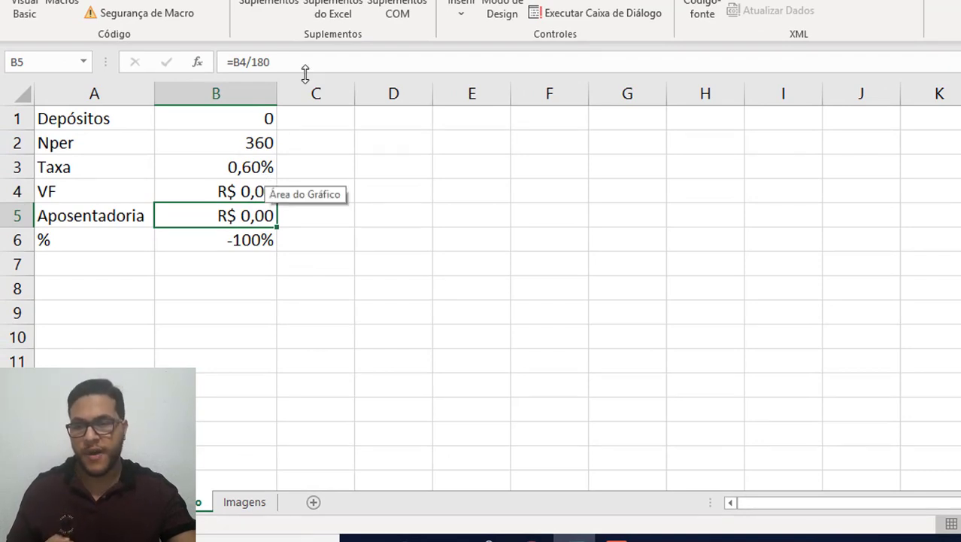
click(238, 193)
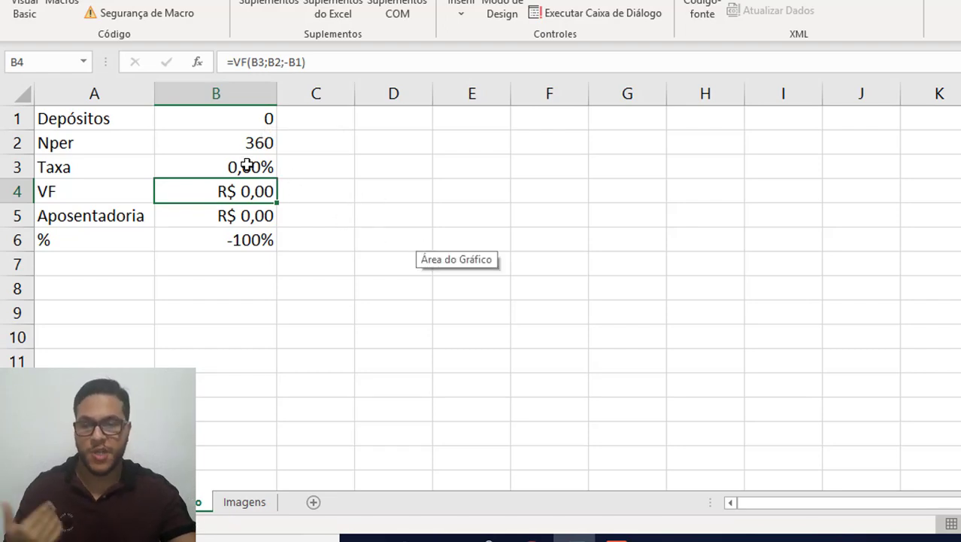
click(219, 142)
click(246, 167)
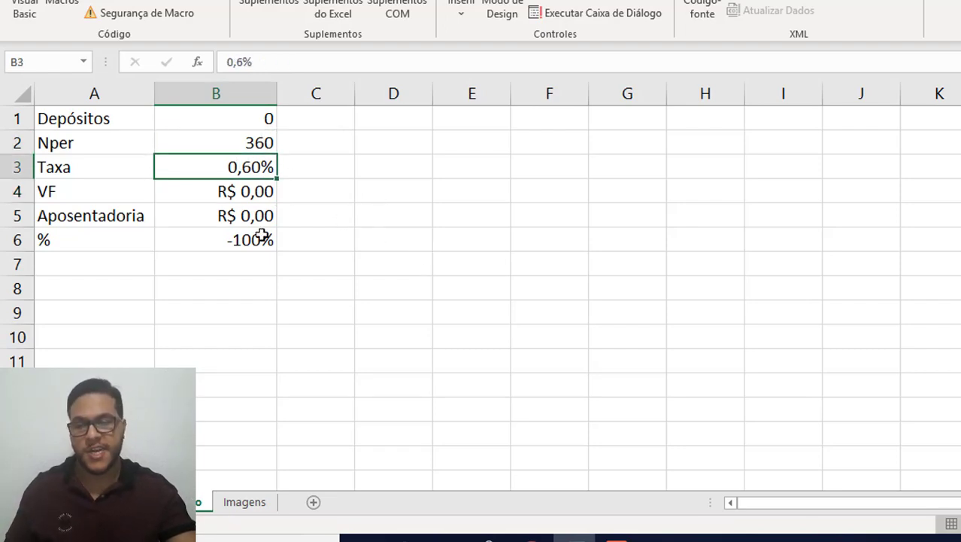
click(250, 194)
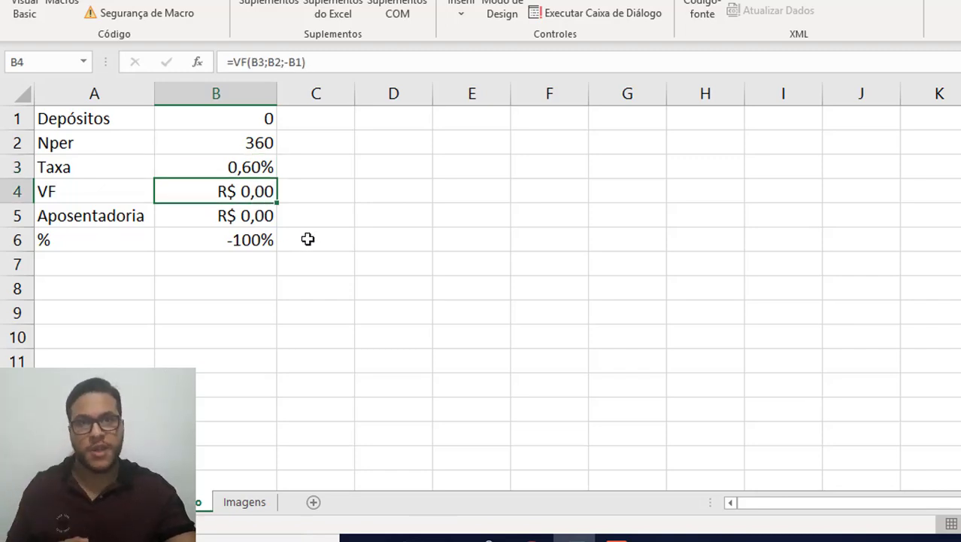
click(265, 219)
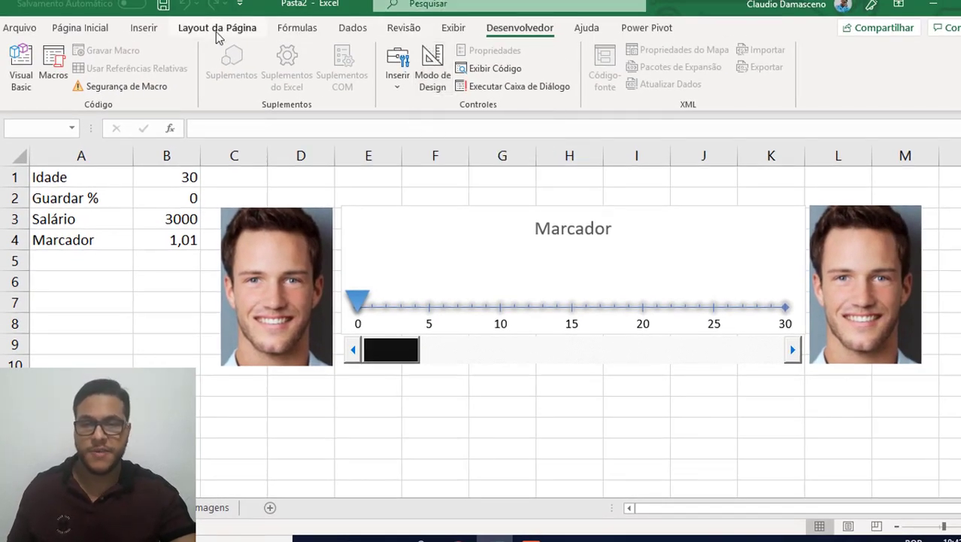
- Insert a small text box on the chart sheet below the left portrait
click(149, 30)
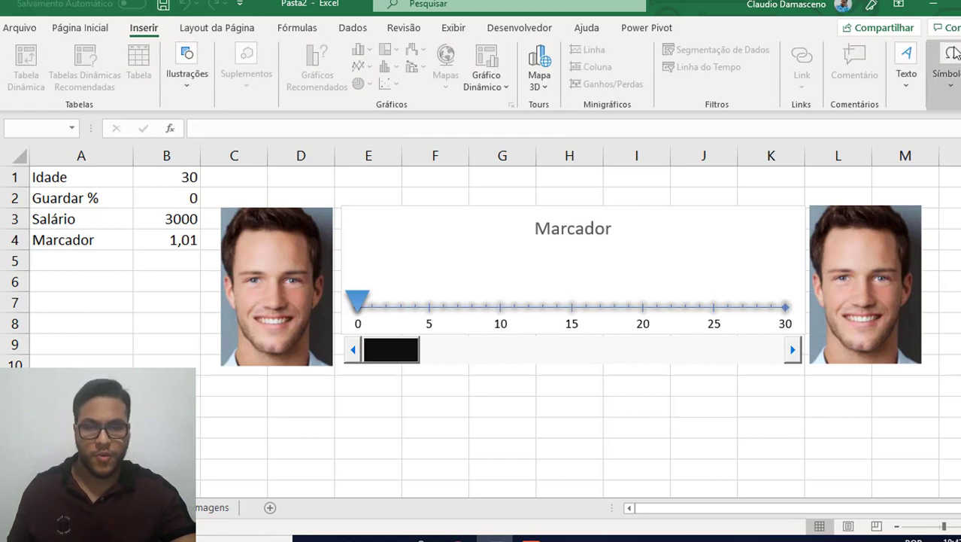
click(907, 53)
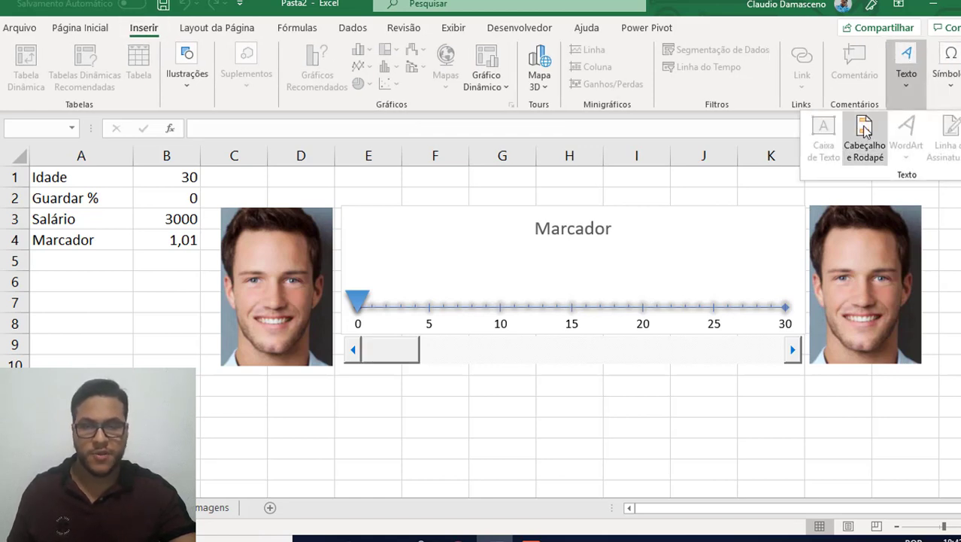
click(382, 406)
click(381, 405)
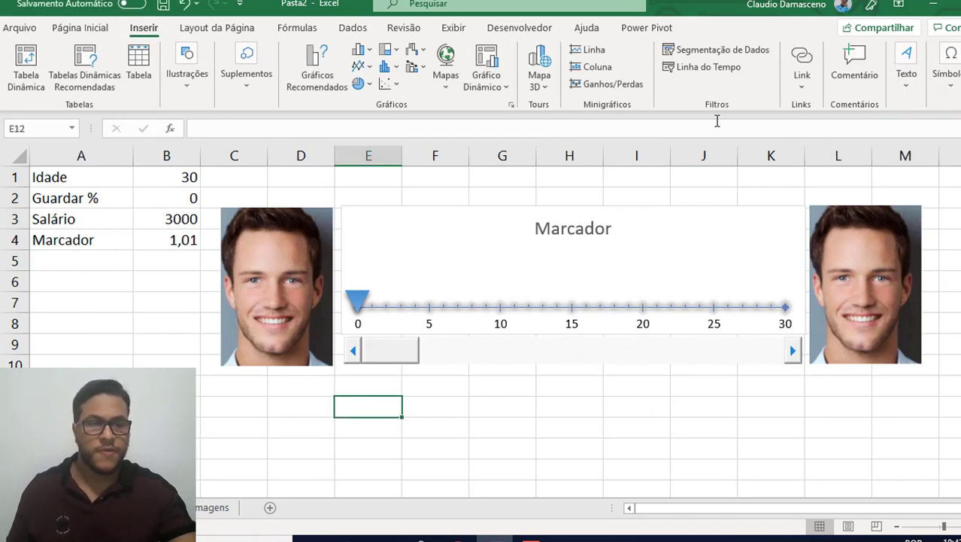
click(903, 62)
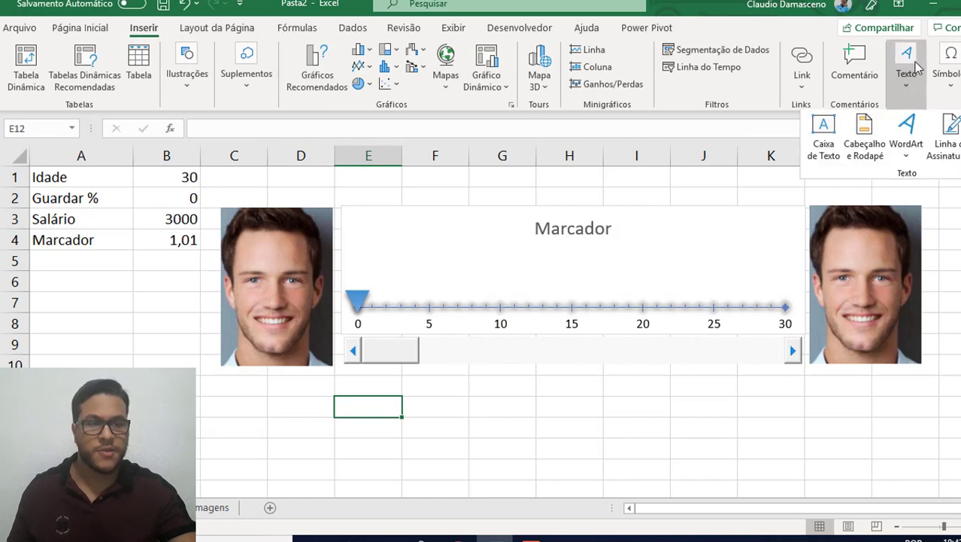
click(824, 131)
click(233, 391)
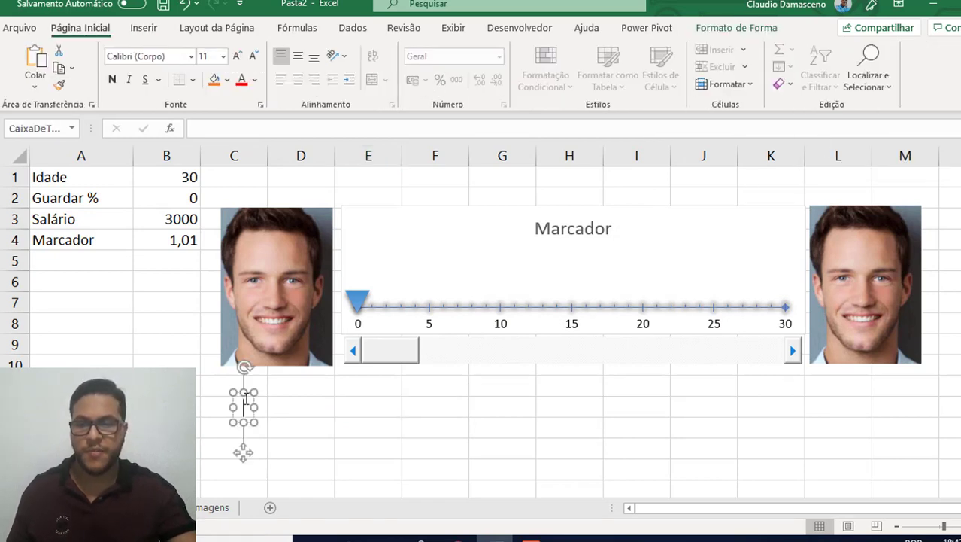
- Link the new text box to the Salário value with =$B$3 and widen the box slightly
click(227, 129)
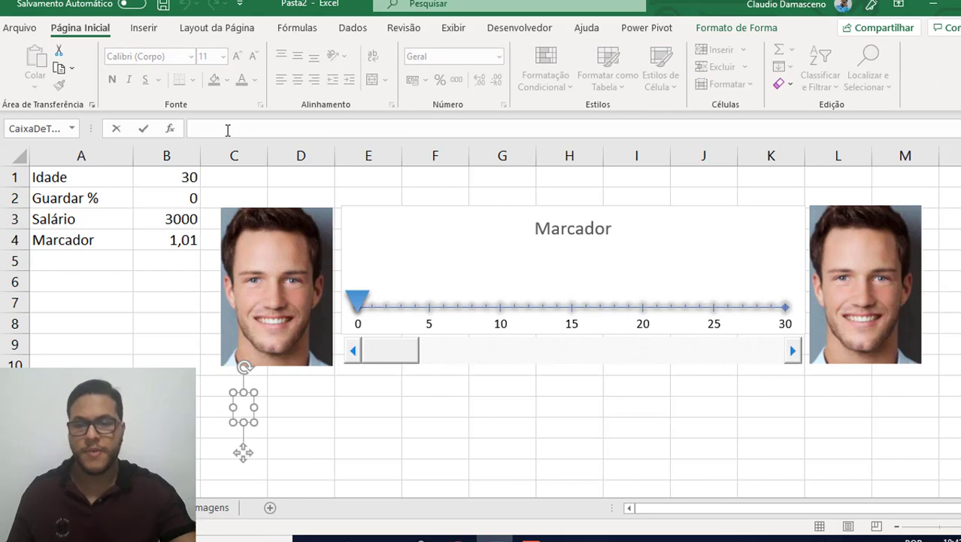
text(=)
click(165, 216)
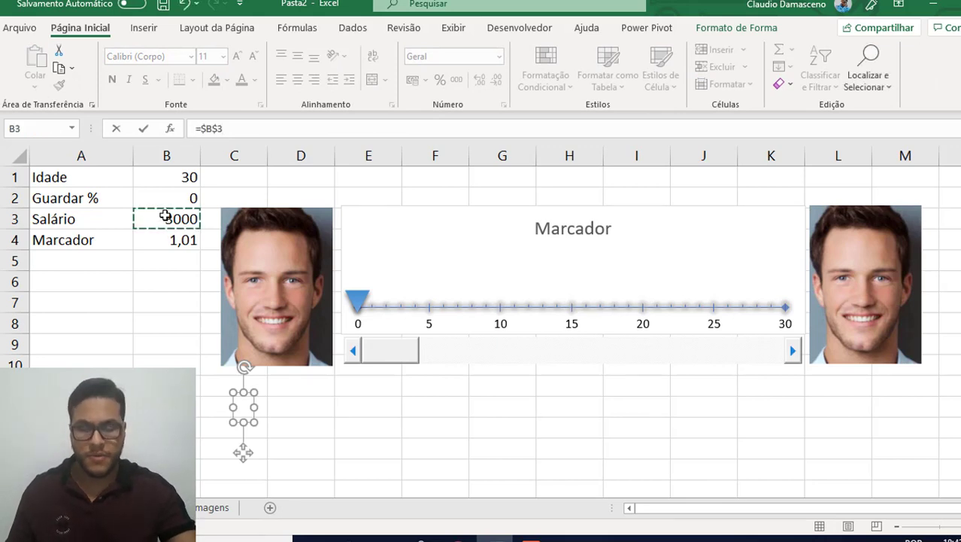
key(Return)
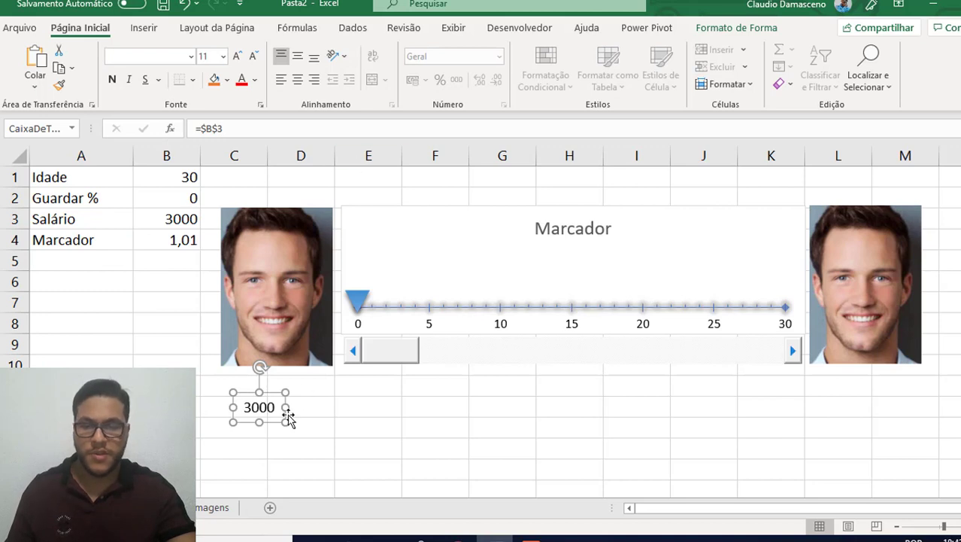
drag(285, 407, 301, 407)
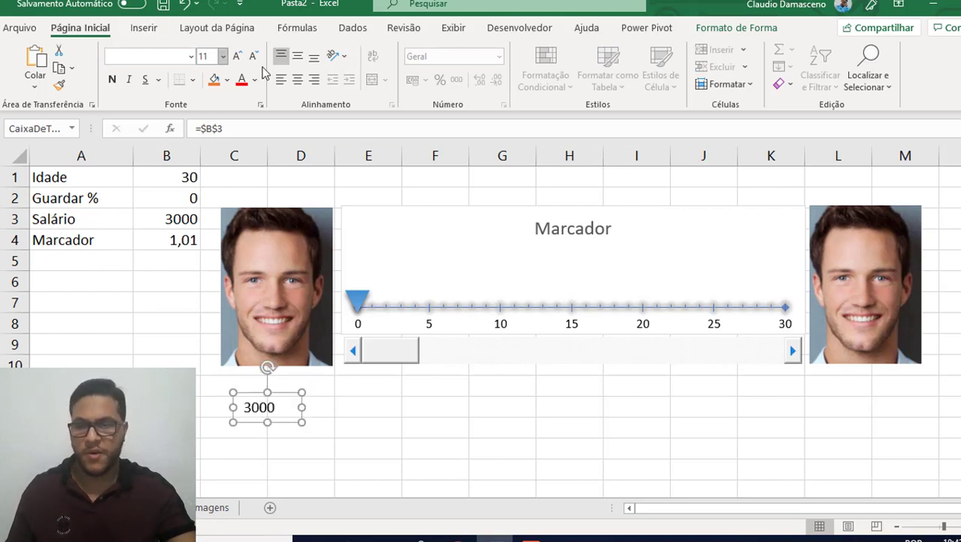
- Try the accounting number format on the Salário value in B3, and undo it
click(178, 222)
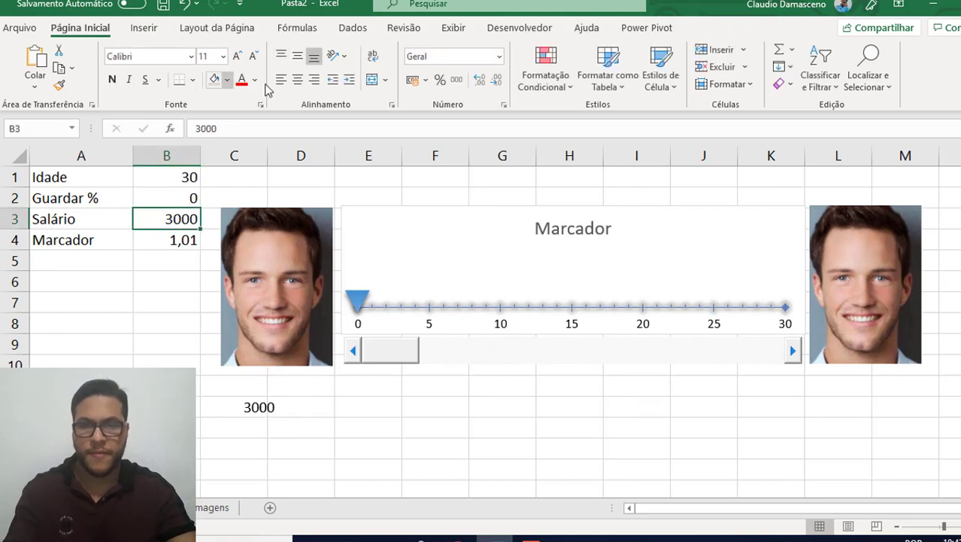
click(415, 80)
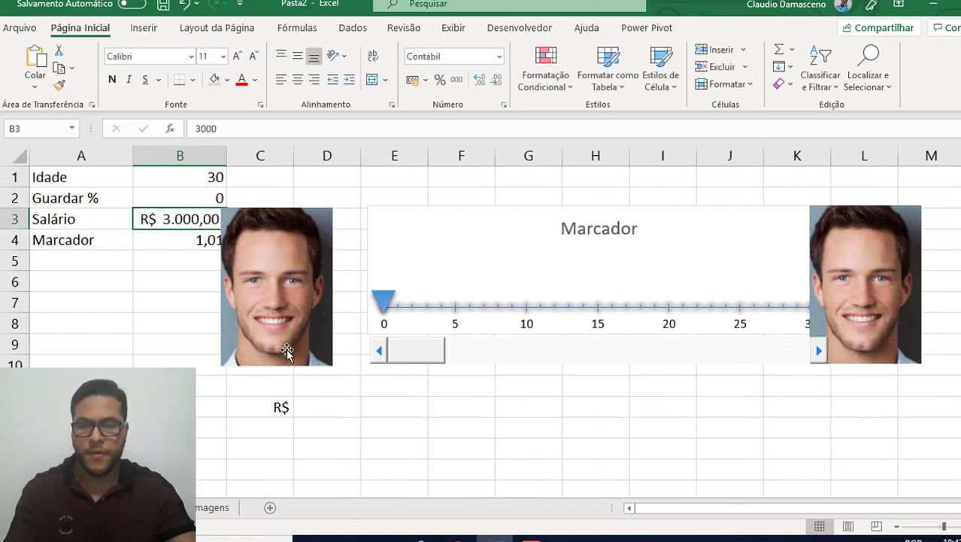
click(275, 410)
key(ctrl+z)
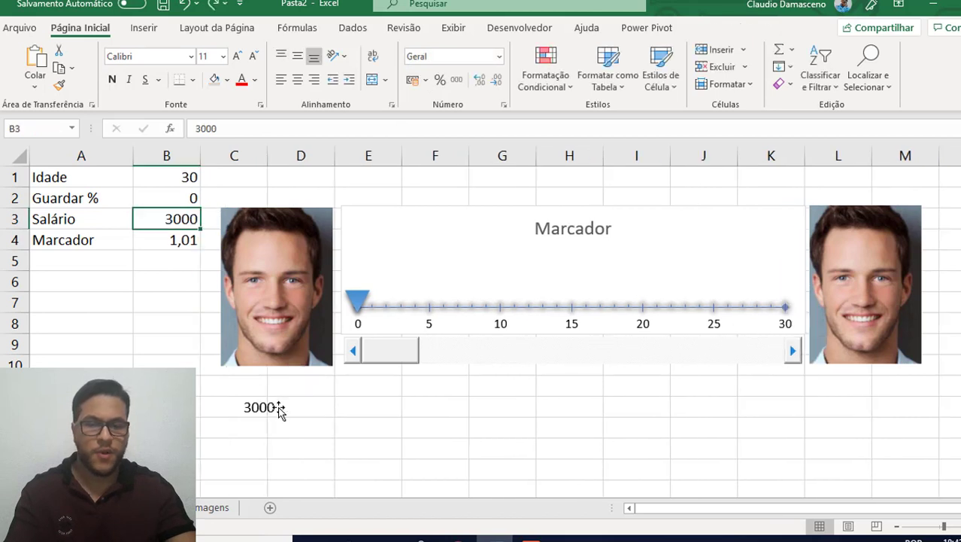
- Set both portraits and the chart together so they do not move or size with cells
click(245, 269)
ctrl+click(476, 241)
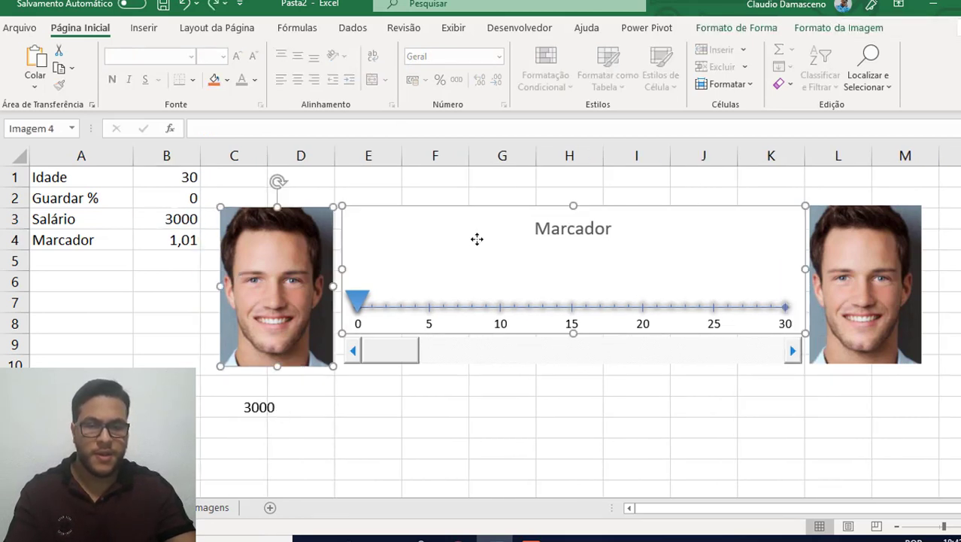
click(457, 356)
click(360, 256)
ctrl+click(322, 242)
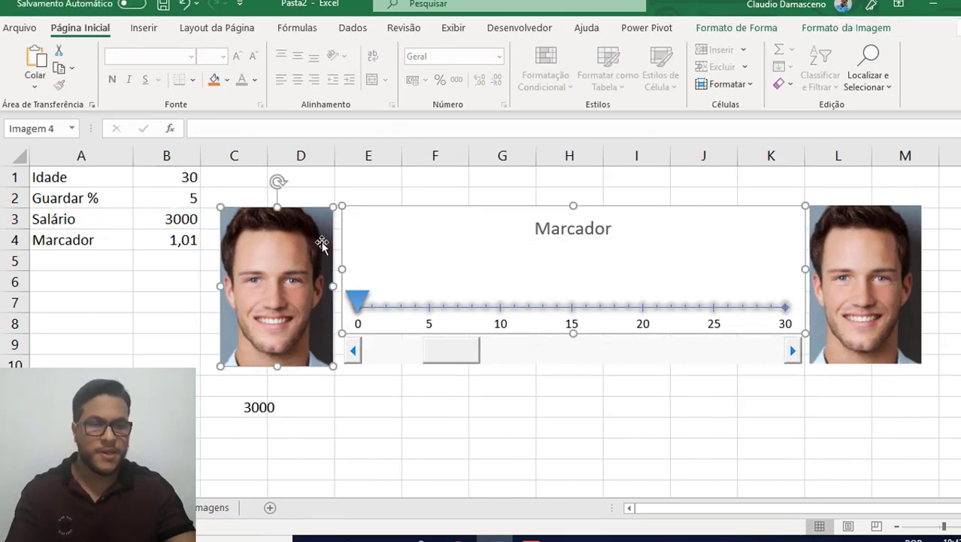
ctrl+click(867, 222)
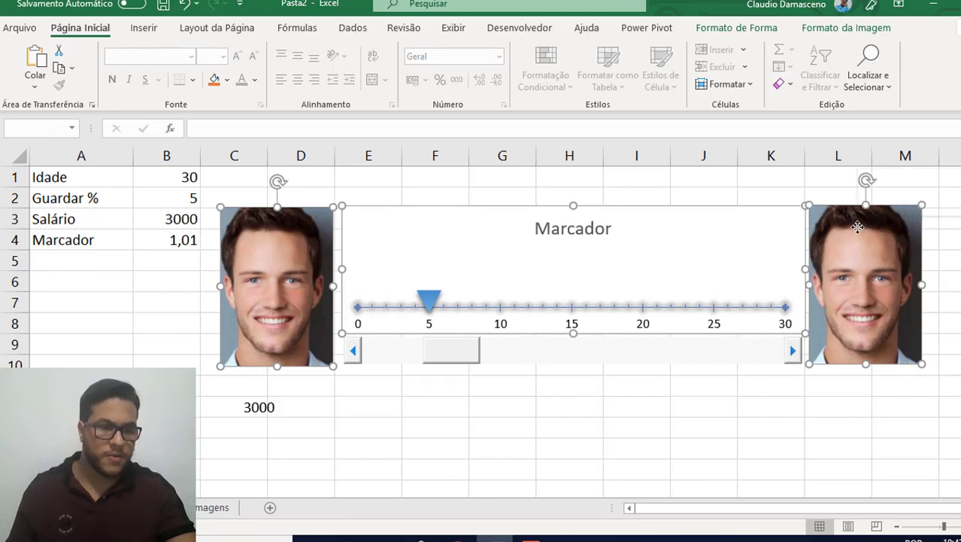
right_click(849, 223)
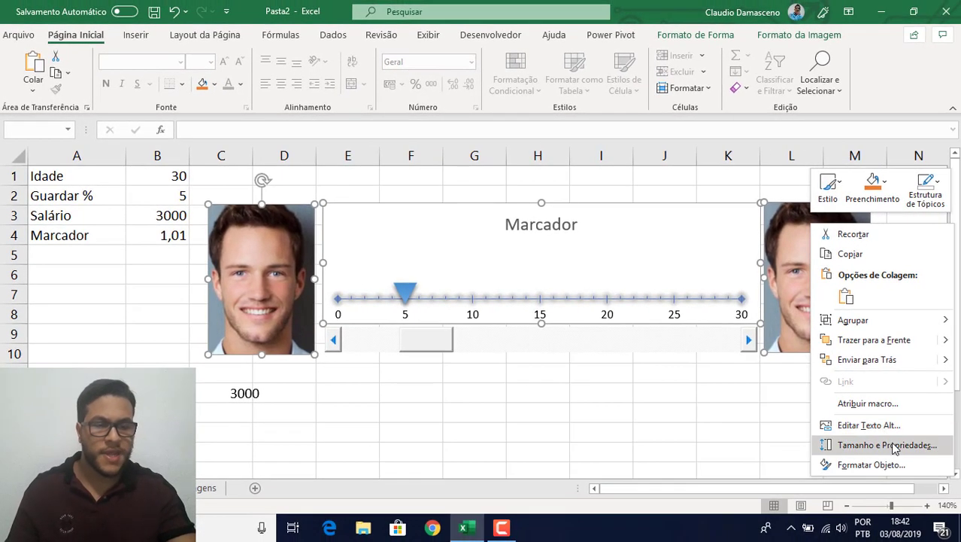
click(893, 449)
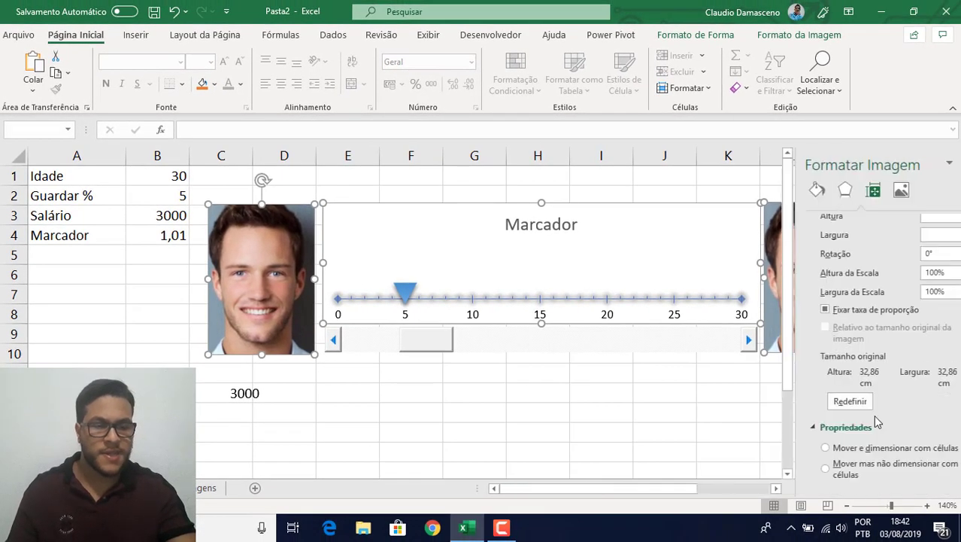
scroll(771, 305, down, 2)
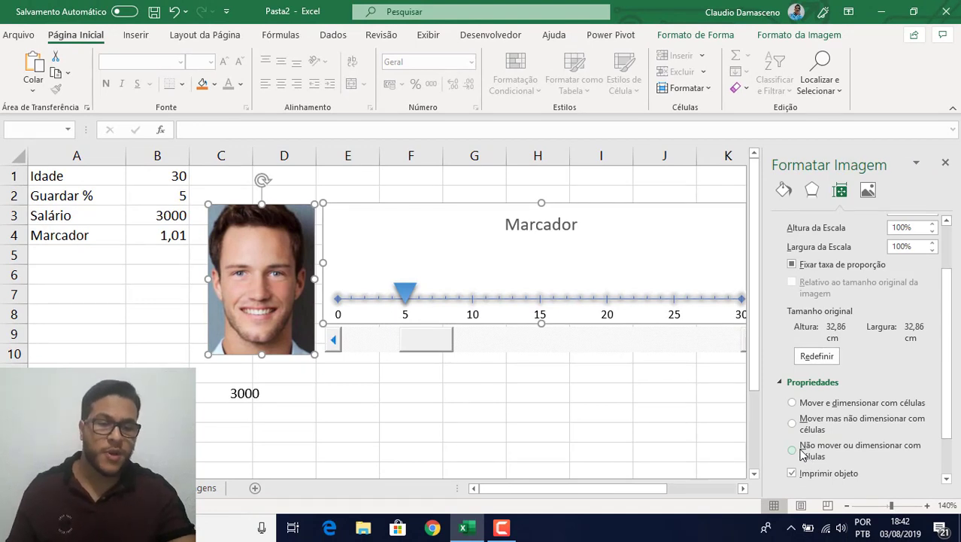
click(945, 162)
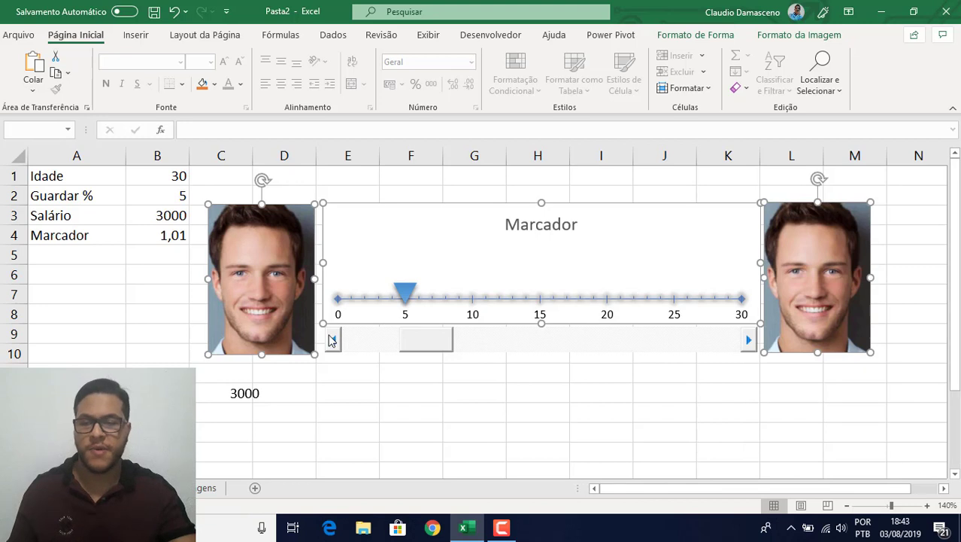
- Apply the accounting number format to the Salário value in B3 and narrow column A
click(170, 213)
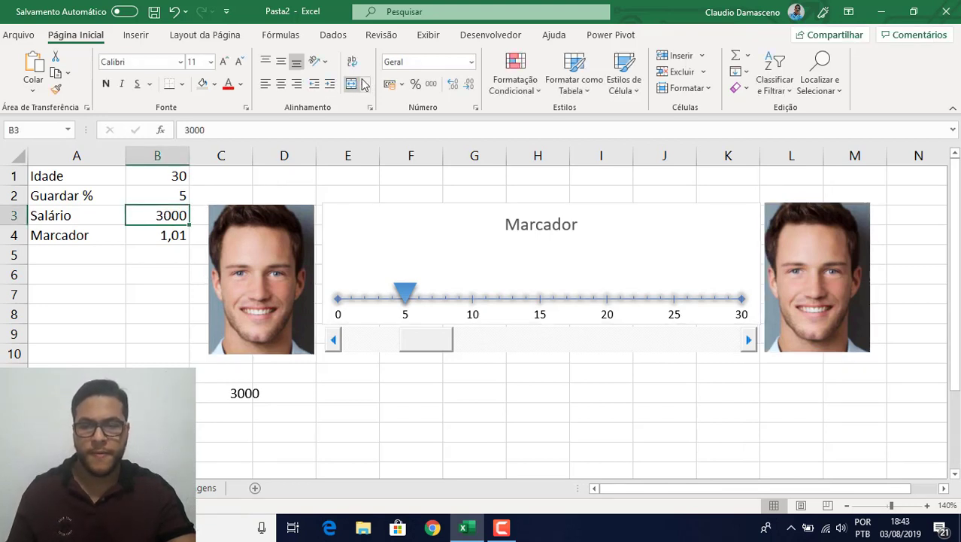
click(390, 84)
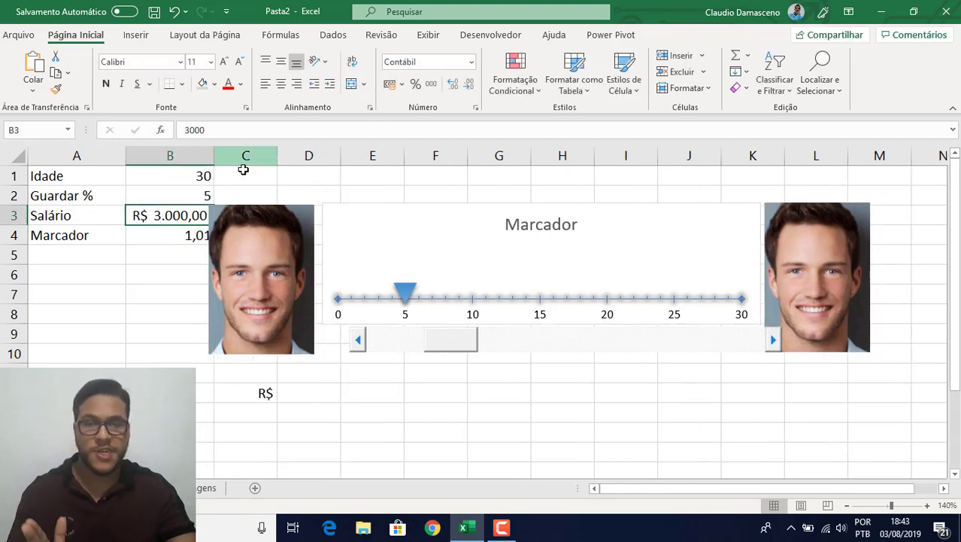
drag(131, 158, 103, 151)
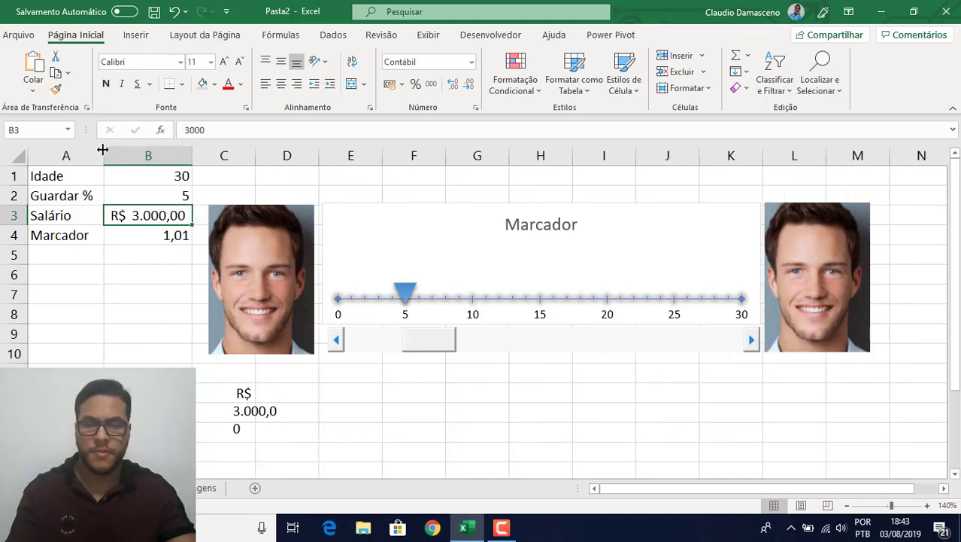
- Resize the salary text box to fit its value on one line, centre the text and place it directly beneath the left portrait
click(255, 408)
drag(285, 410, 313, 409)
drag(215, 399, 196, 400)
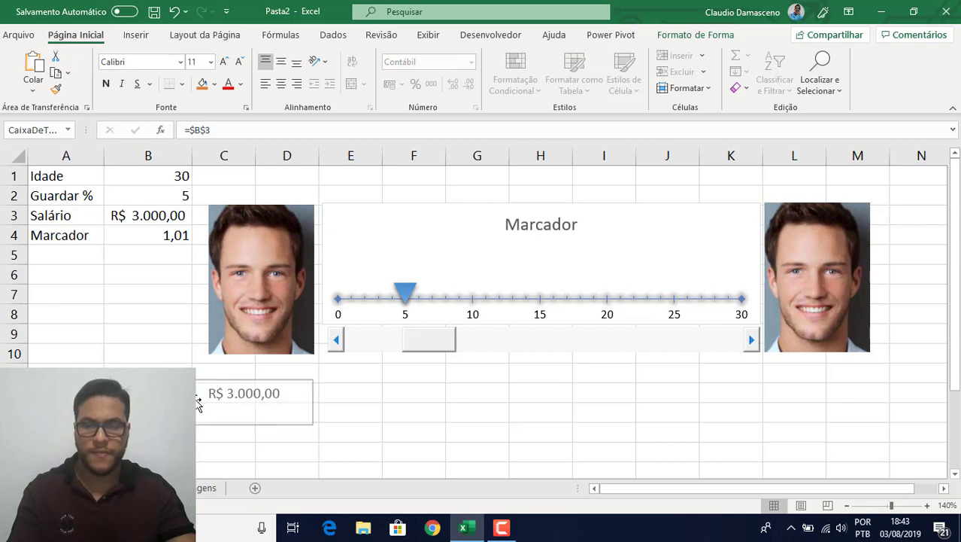
drag(253, 424, 253, 408)
click(282, 84)
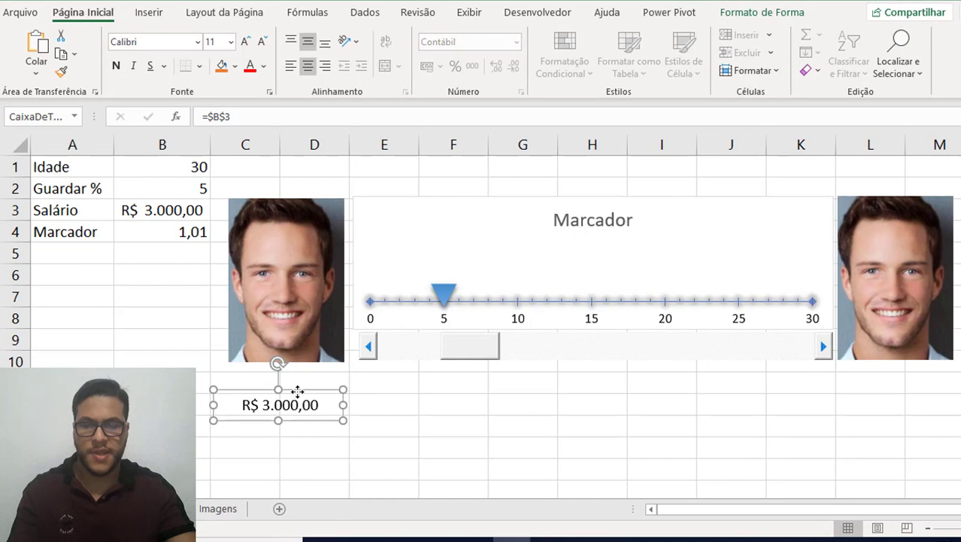
drag(298, 391, 302, 365)
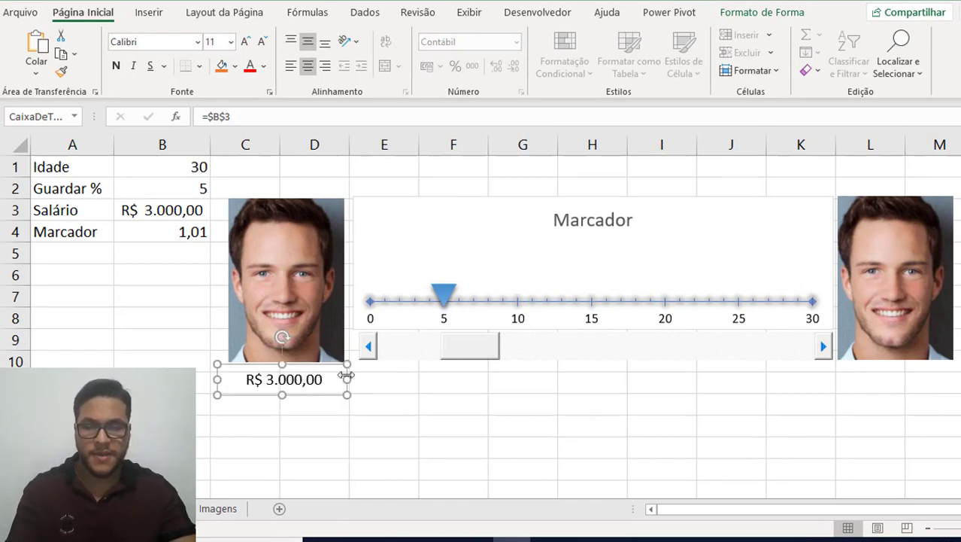
- Duplicate the salary text box beneath the second portrait and link the copy to the Aposentadoria value with =Projeção!B5
drag(346, 375, 931, 374)
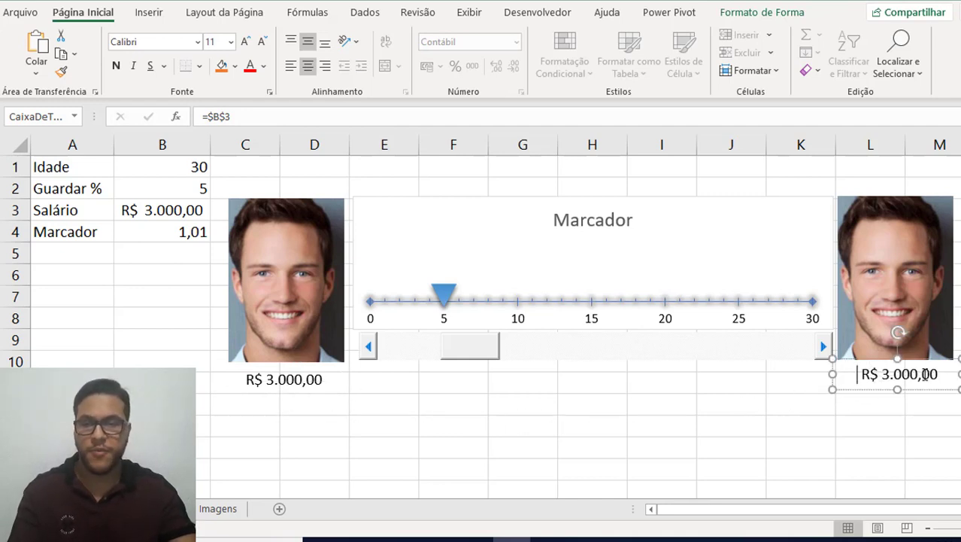
double_click(200, 115)
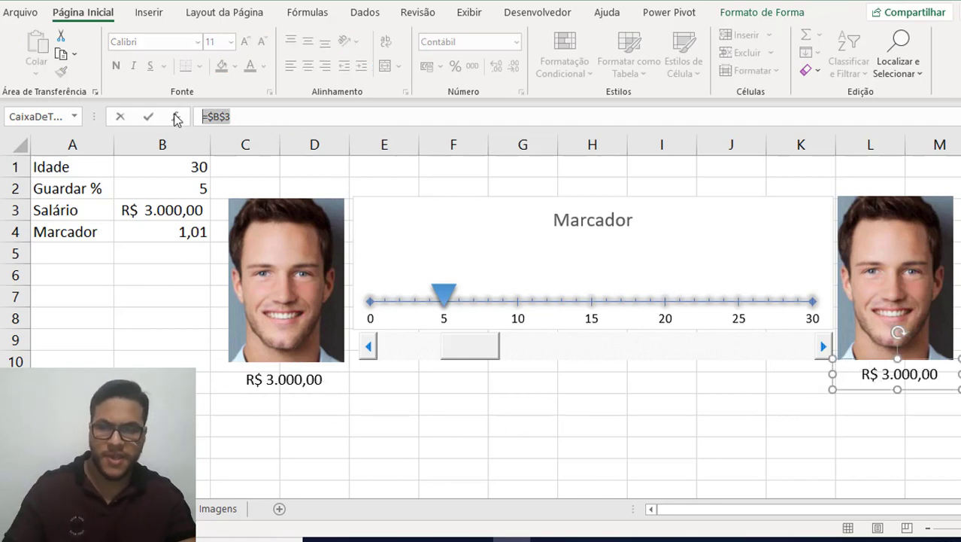
text(=)
click(159, 508)
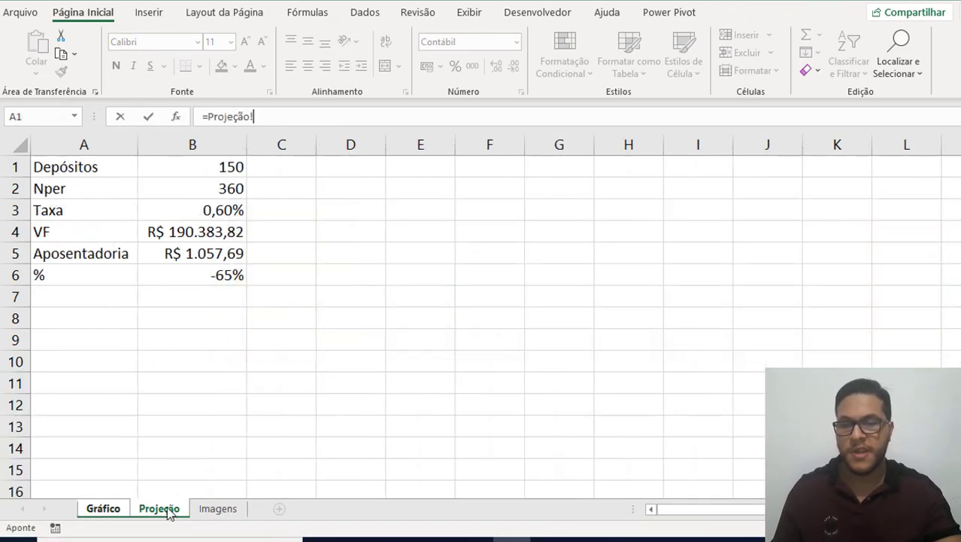
click(206, 252)
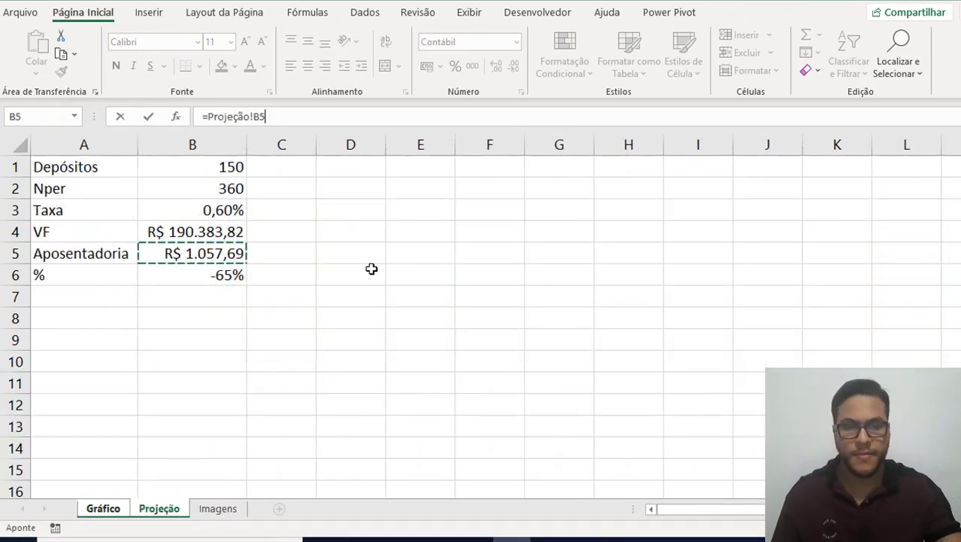
key(Return)
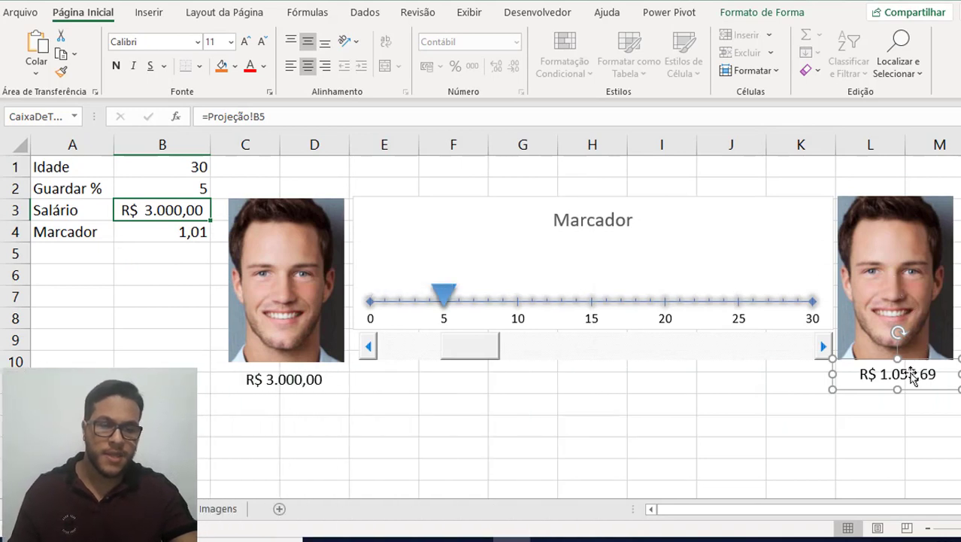
- Centre the retirement text box under its portrait and align the top edges of both value text boxes
drag(908, 377, 909, 379)
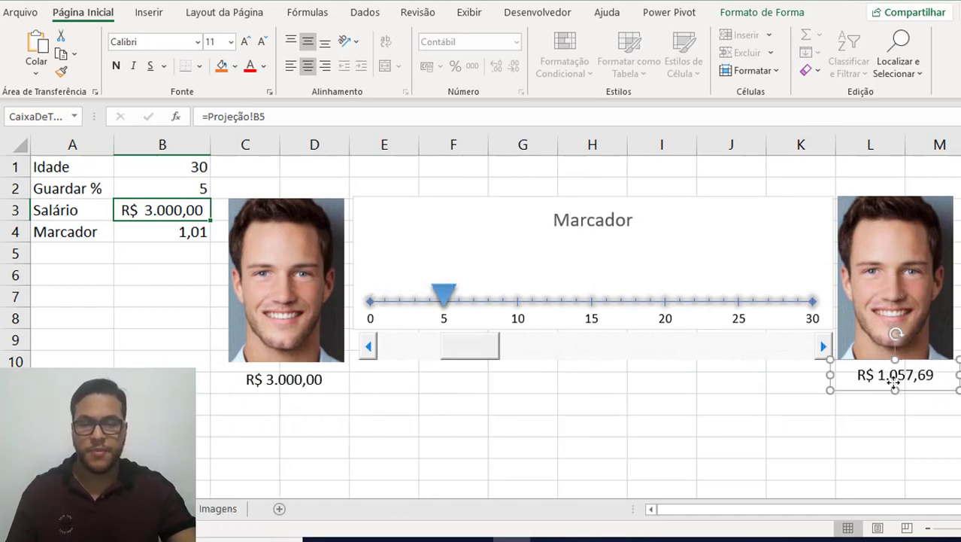
click(321, 384)
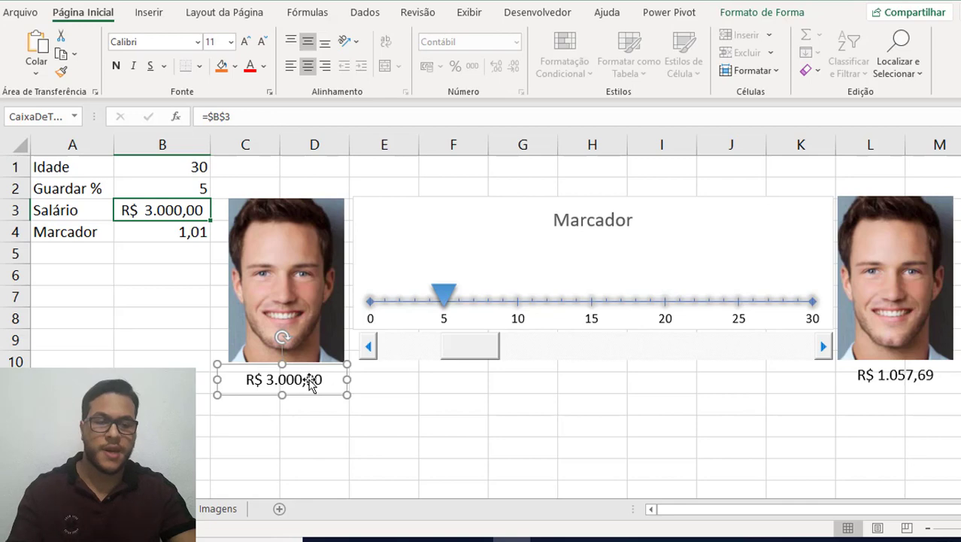
ctrl+click(865, 376)
click(744, 13)
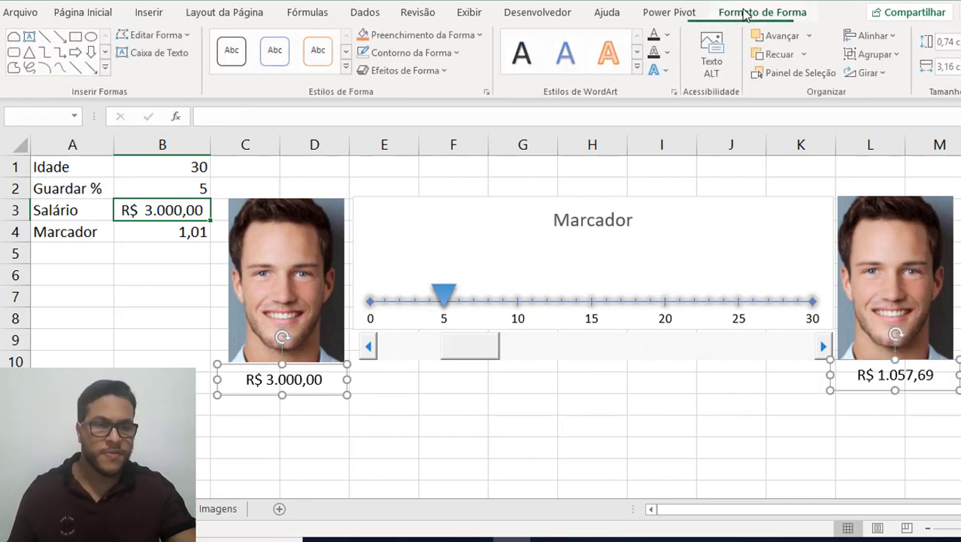
click(873, 35)
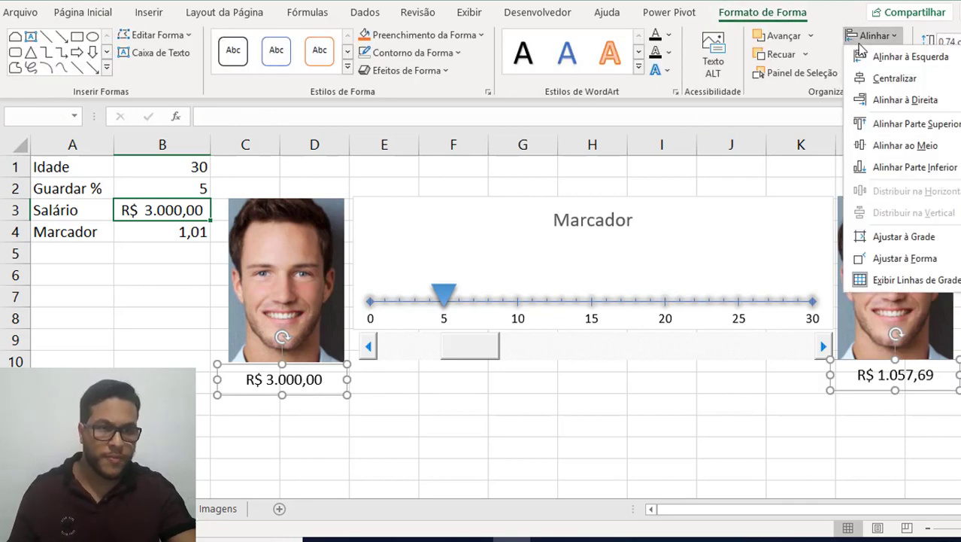
click(913, 126)
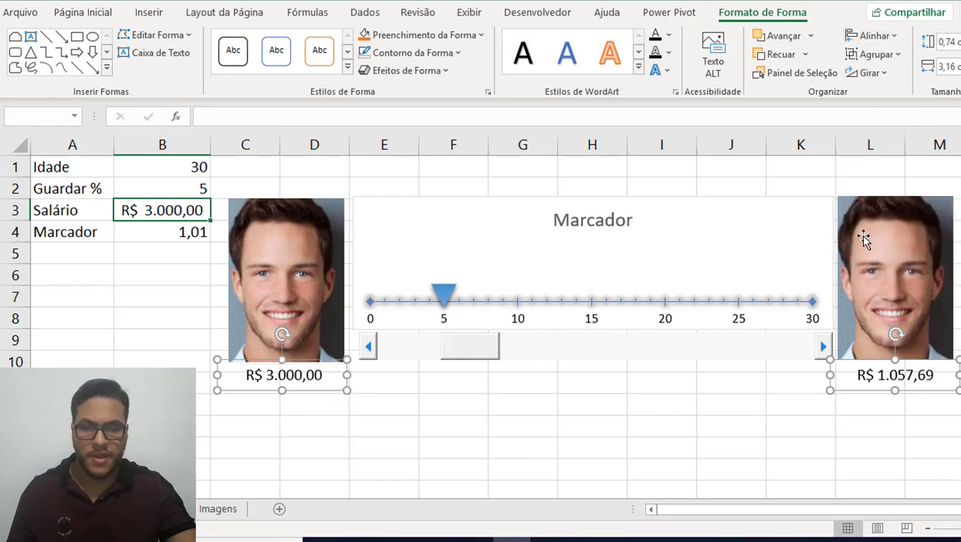
click(665, 375)
- Align the top edges of the two portraits on either side of the chart
click(290, 201)
ctrl+click(901, 219)
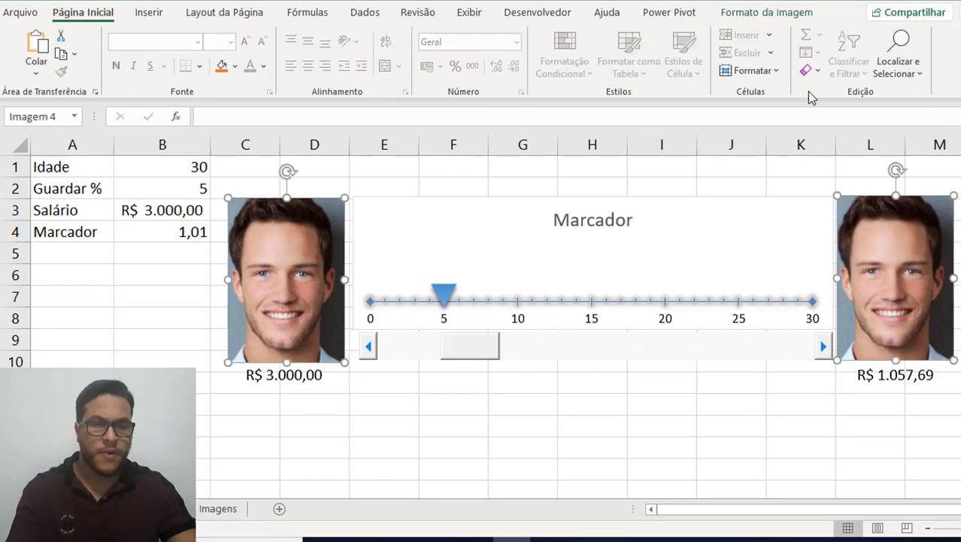
click(788, 16)
click(862, 36)
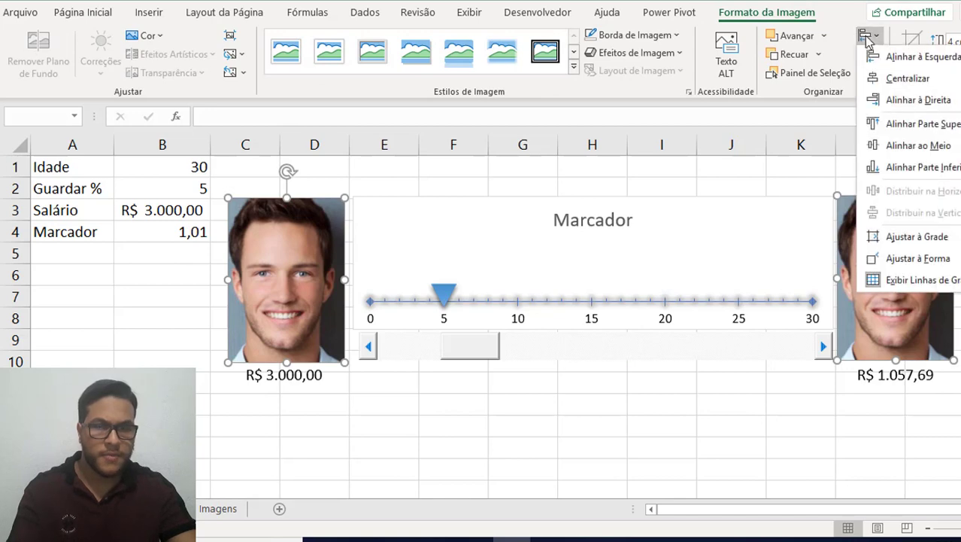
click(910, 123)
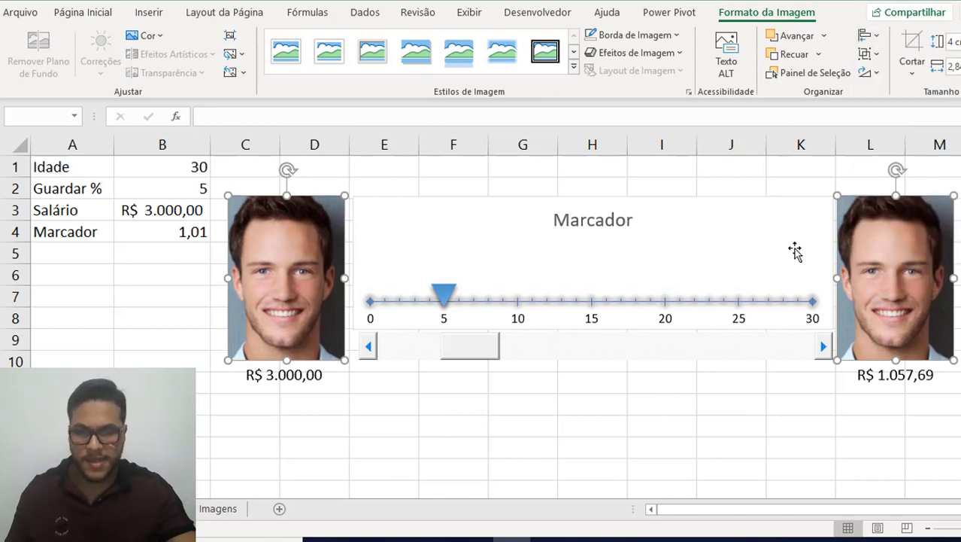
click(821, 407)
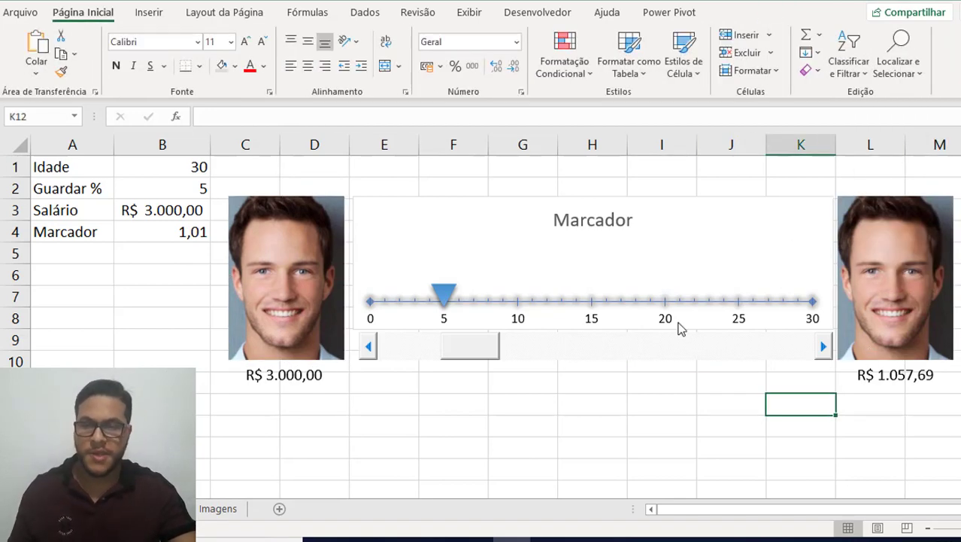
- Test the scroll bar by lowering Guardar % to 2, raising it to 9 and bringing it back down to 3
click(369, 347)
click(368, 348)
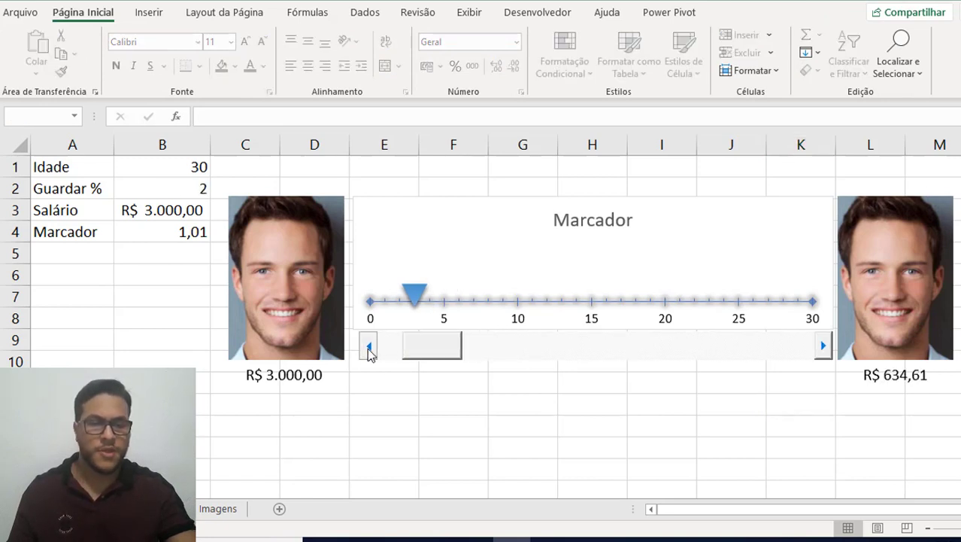
click(825, 346)
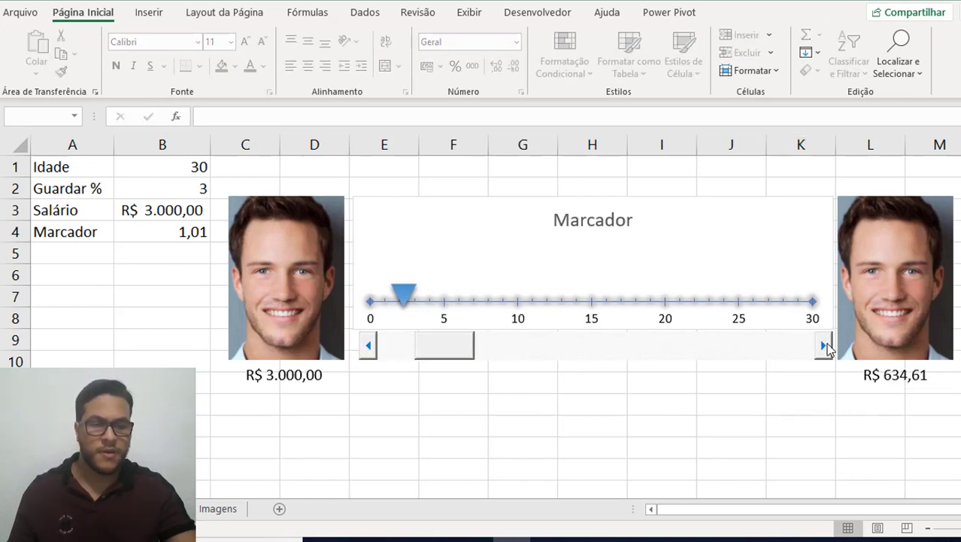
click(825, 345)
click(825, 345)
click(826, 345)
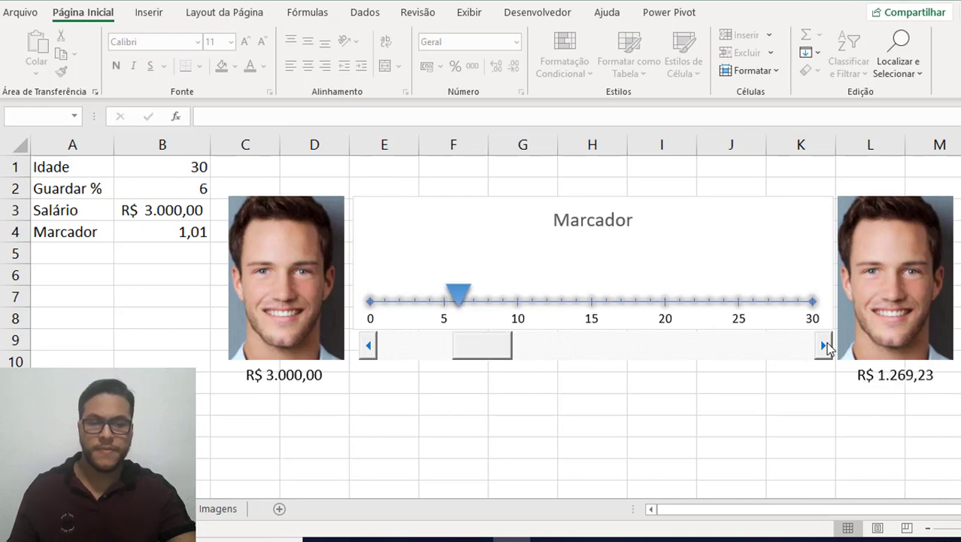
click(825, 345)
click(825, 345)
click(825, 345)
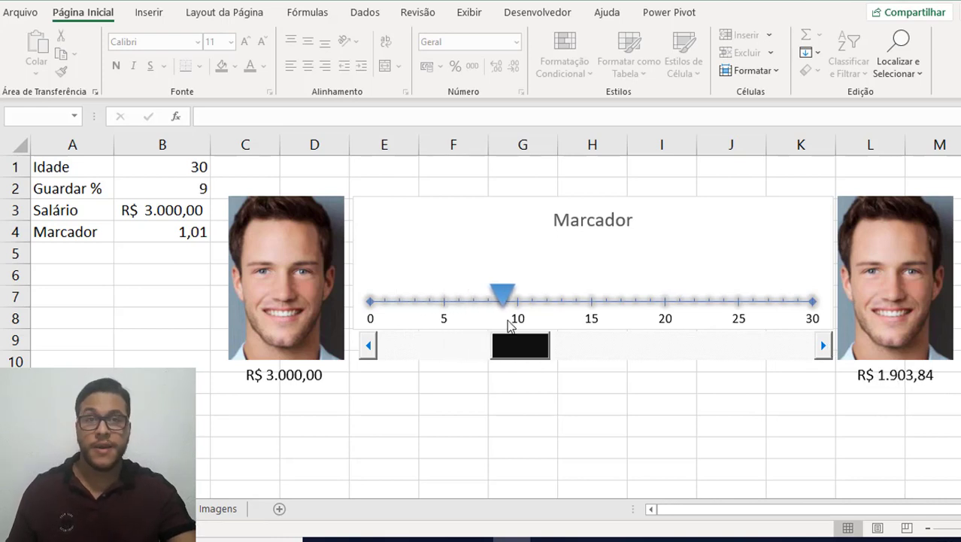
click(370, 345)
click(370, 345)
click(370, 345)
click(370, 345)
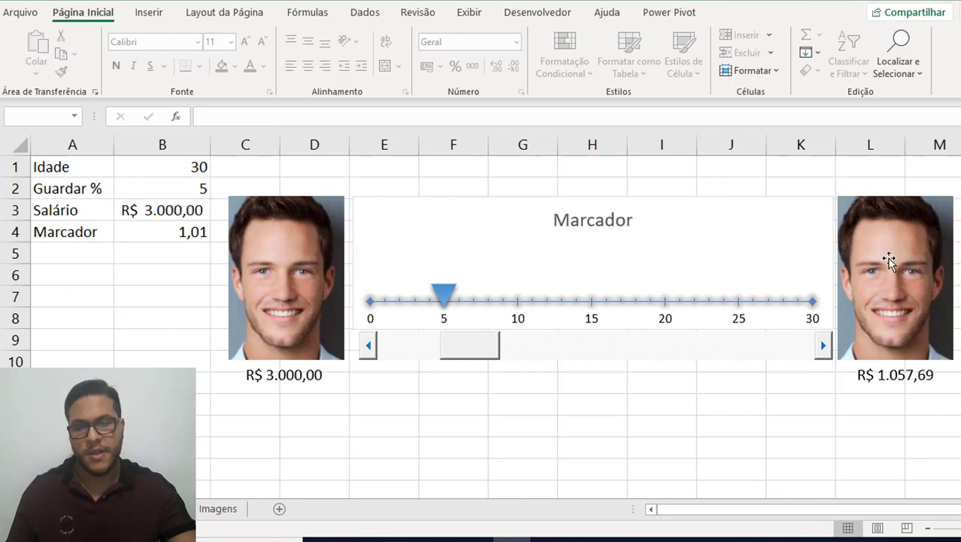
click(369, 346)
click(370, 346)
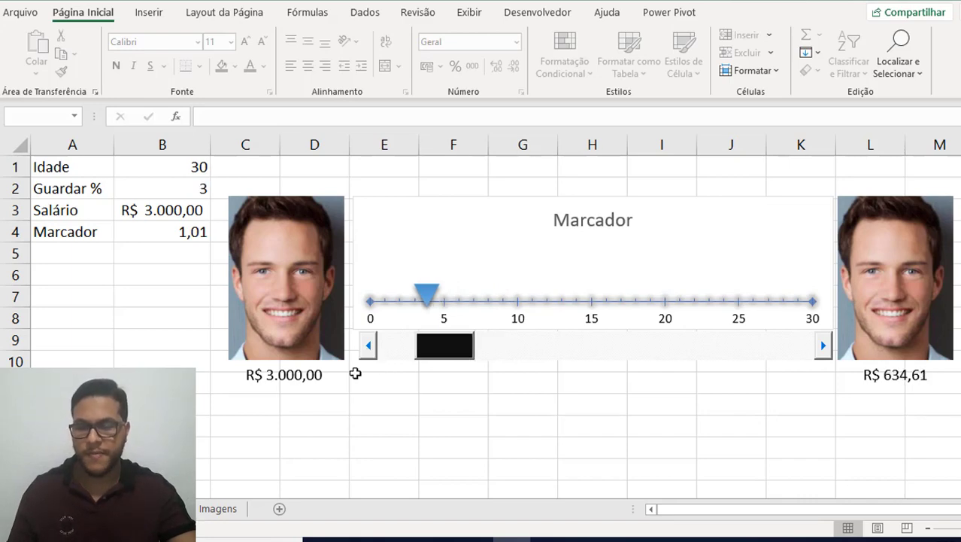
- Begin an ÍNDICE formula in F1 of the Imagens sheet with the absolute range $A$1:$C$3 as its array
click(219, 509)
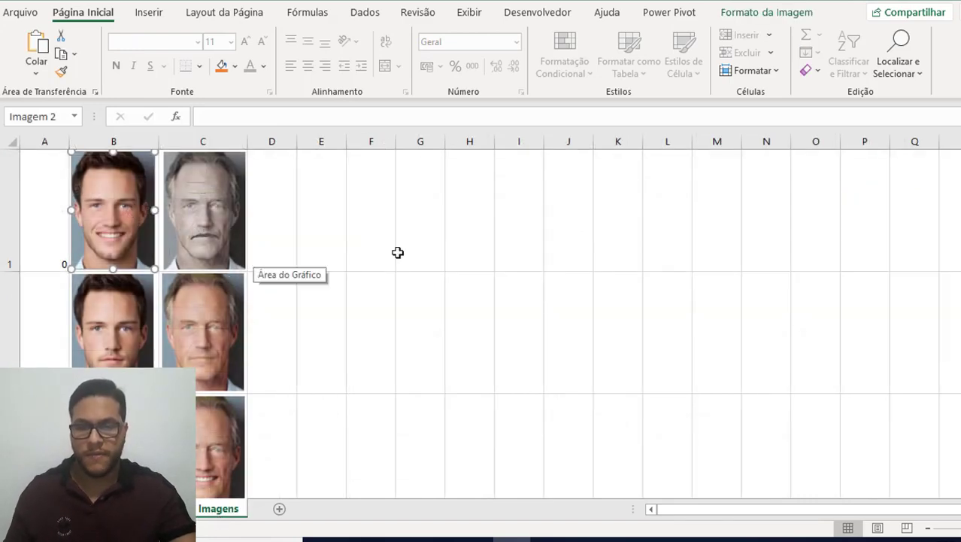
click(510, 234)
click(437, 232)
click(370, 229)
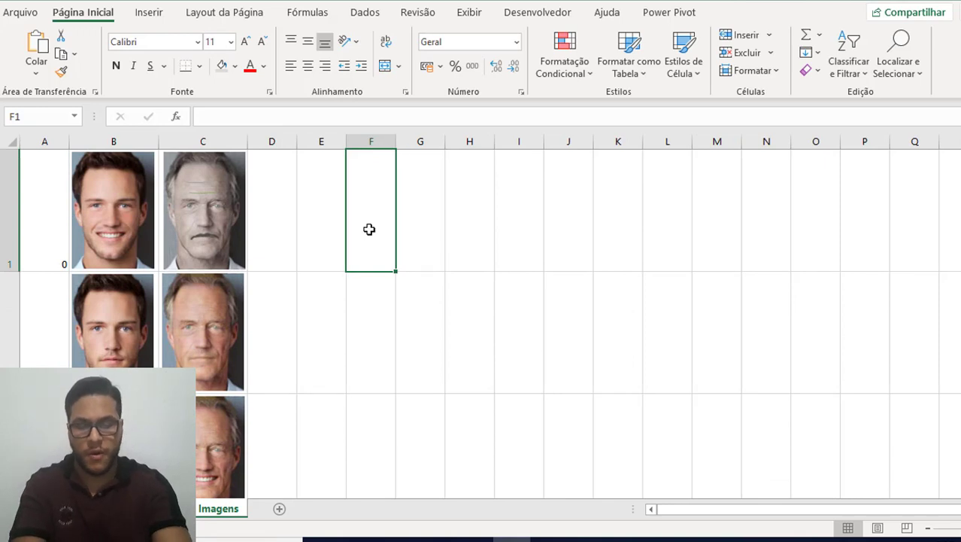
text(=)
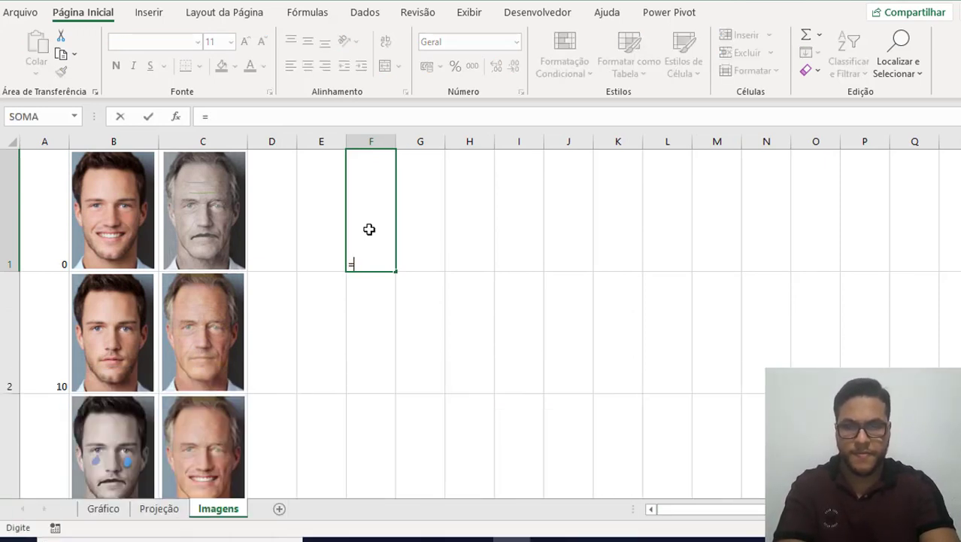
text(indice()
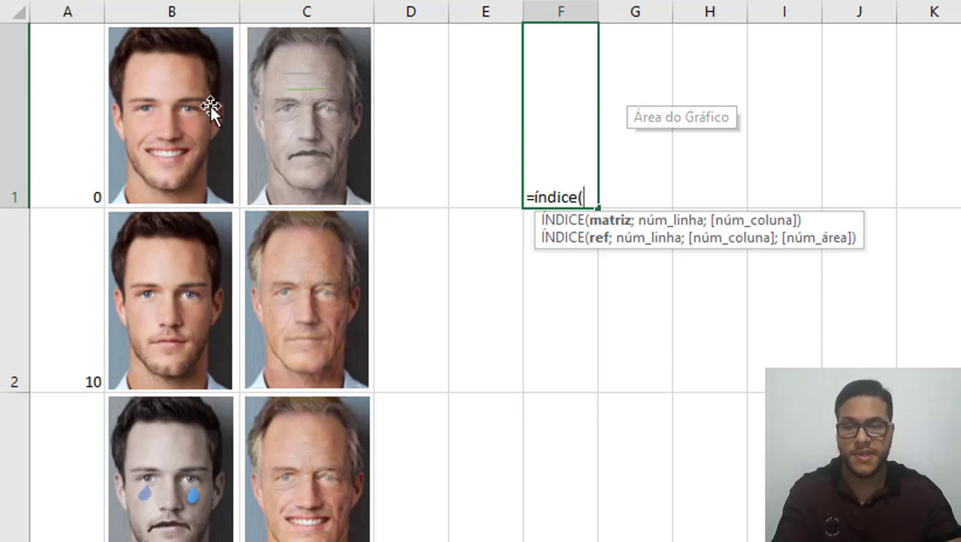
drag(59, 118, 322, 470)
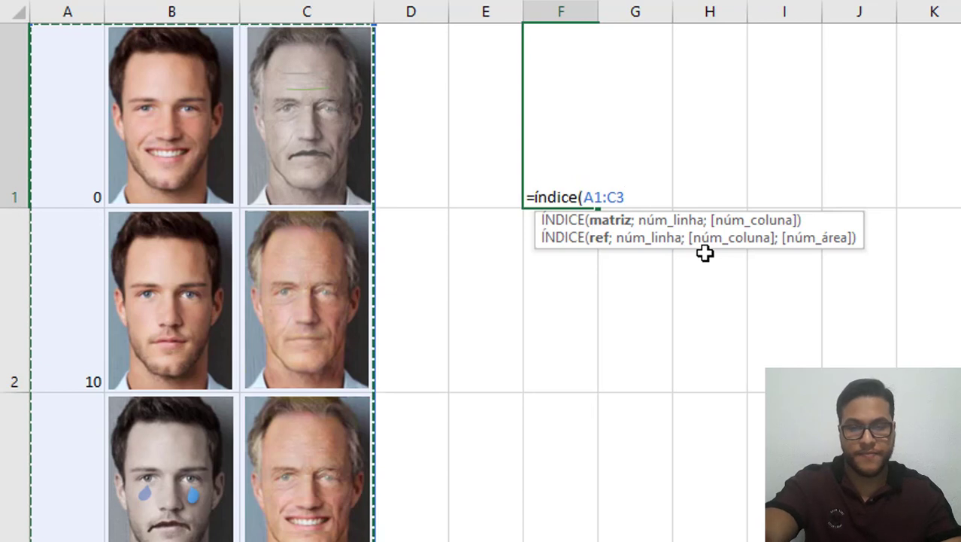
key(F4)
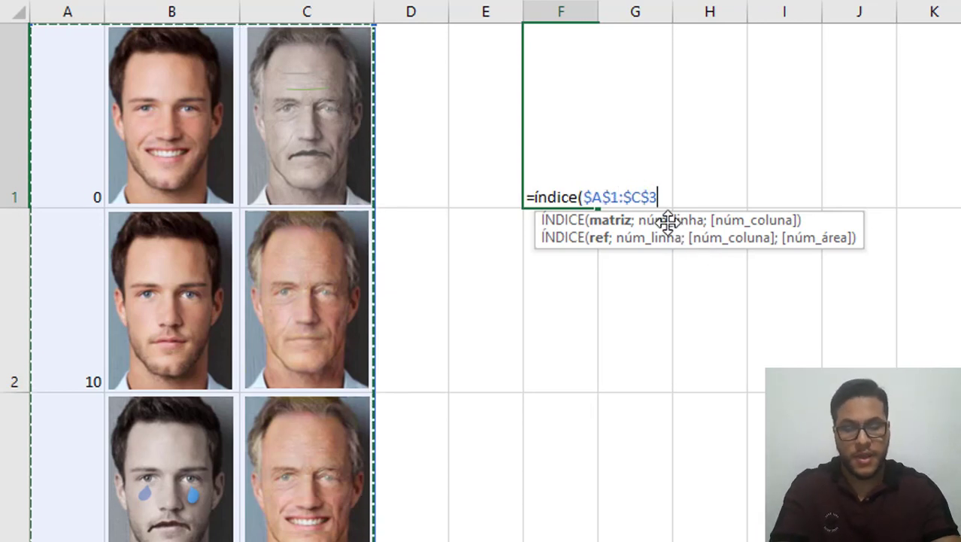
text(;)
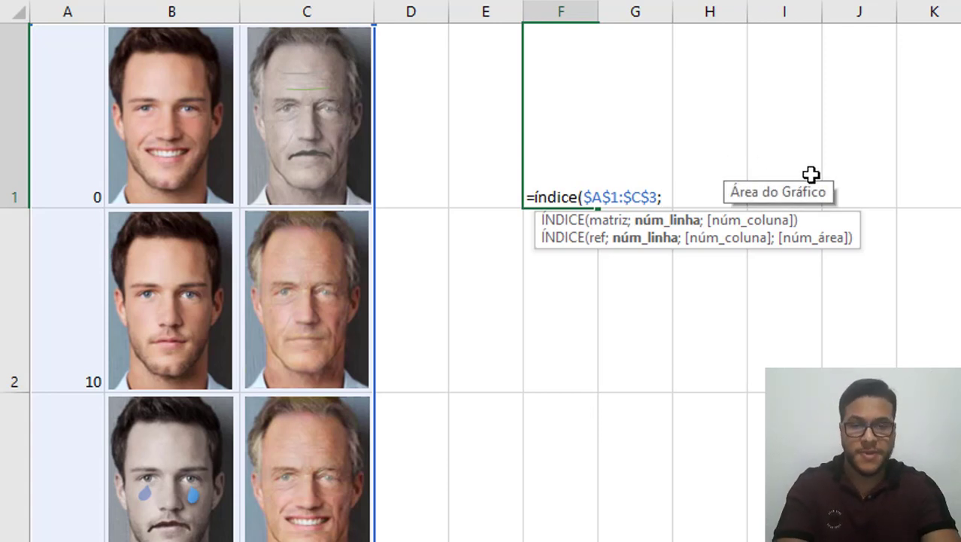
- Nest a CORRESP function as the ÍNDICE row argument, with the absolute reference Gráfico!$B$2 as its lookup value
text(cor)
key(BackSpace)
key(BackSpace)
key(BackSpace)
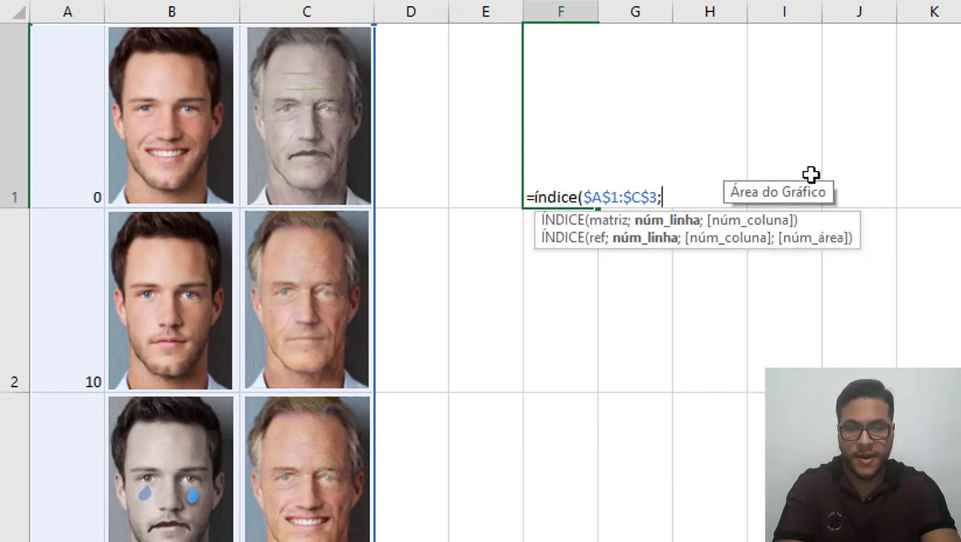
text(CORRESP()
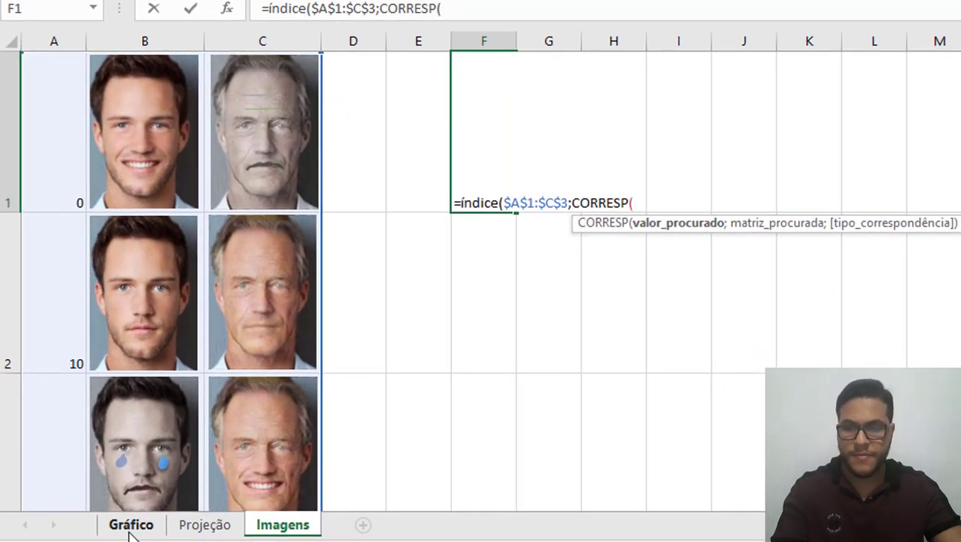
click(129, 531)
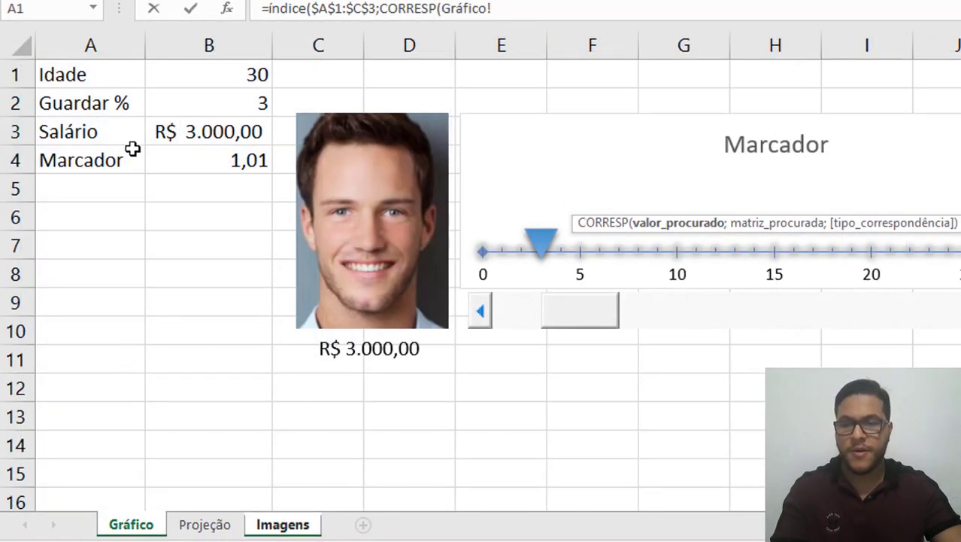
click(224, 101)
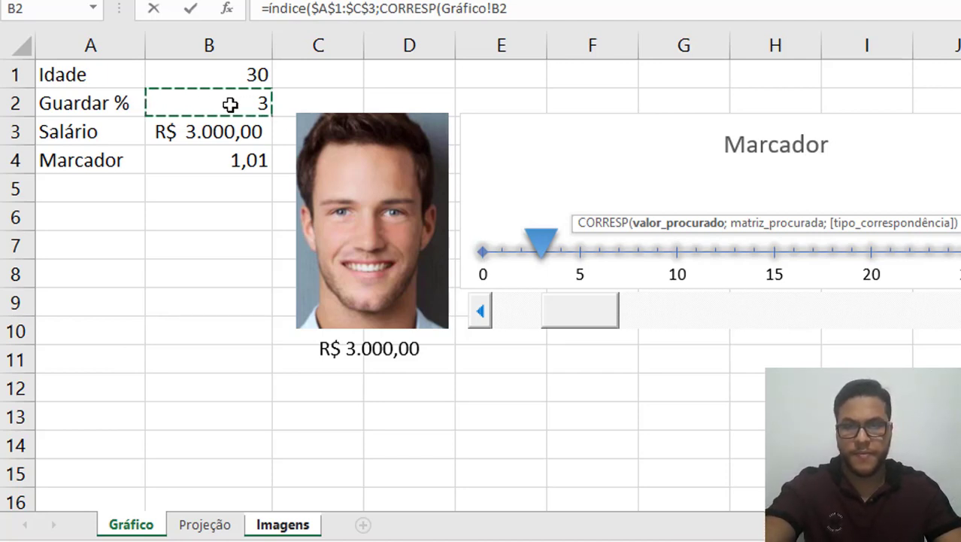
key(F4)
text(;)
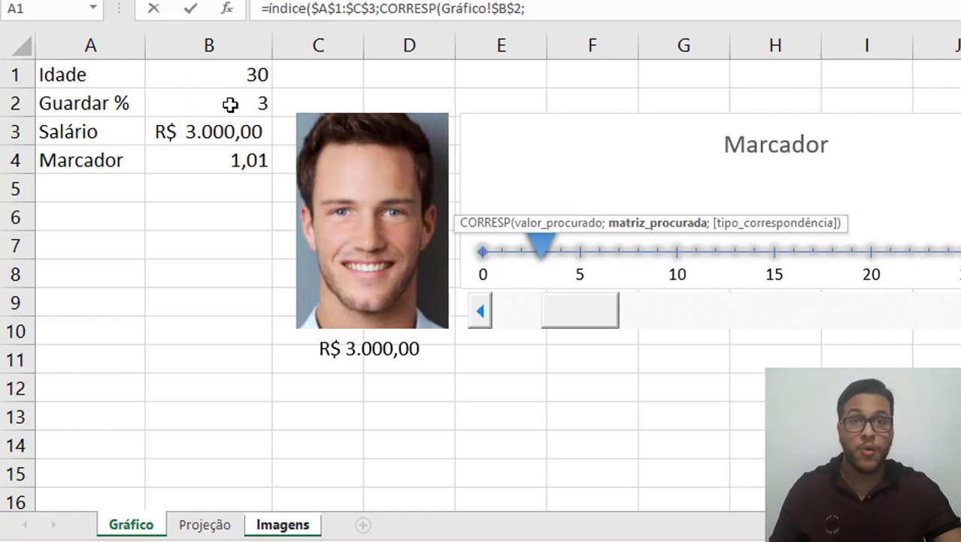
- Set the CORRESP lookup array to Imagens!$A$1:$A$3 with match type 1 and close the function
click(279, 526)
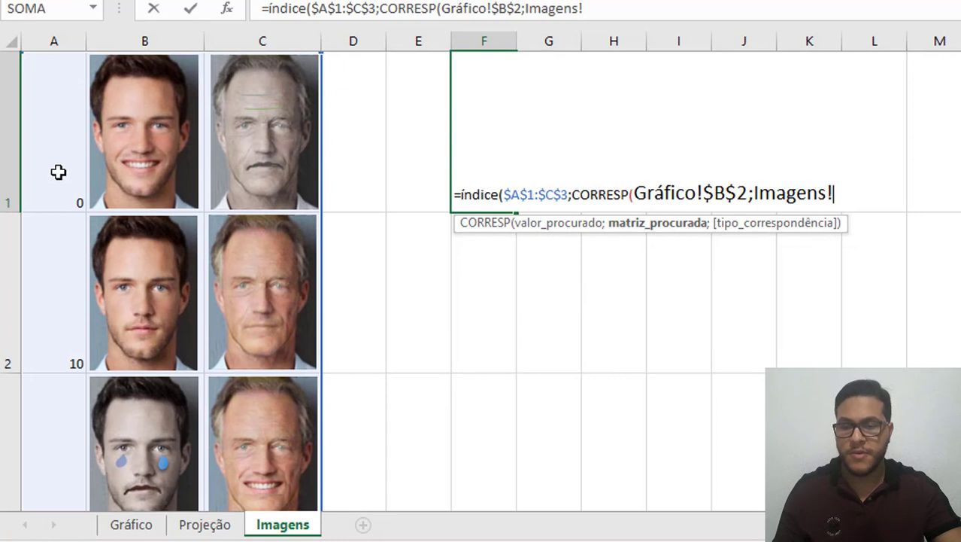
drag(58, 172, 49, 429)
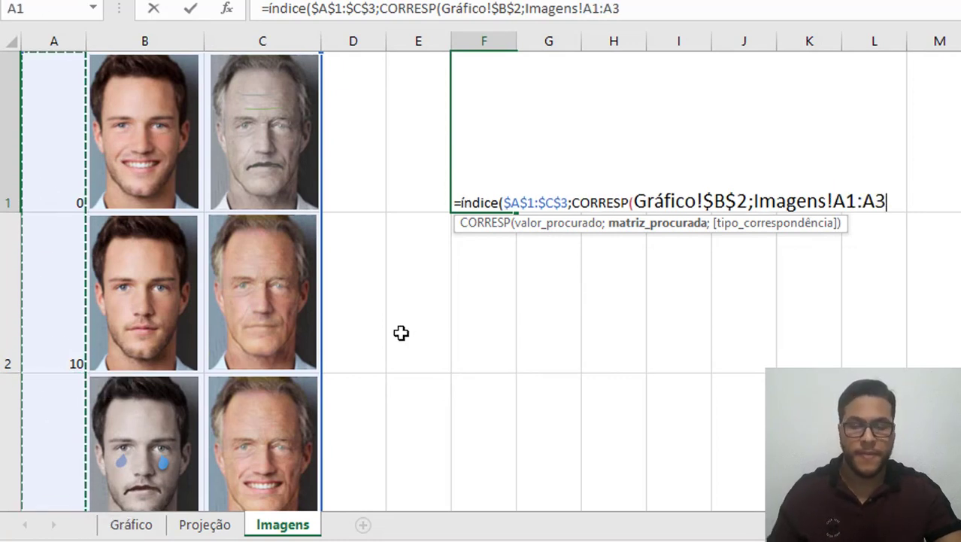
key(F4)
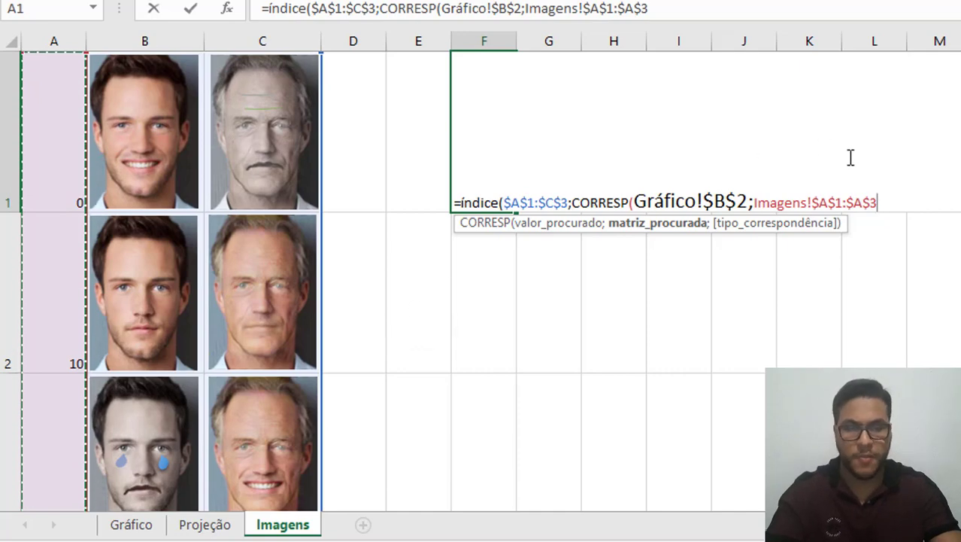
text(;)
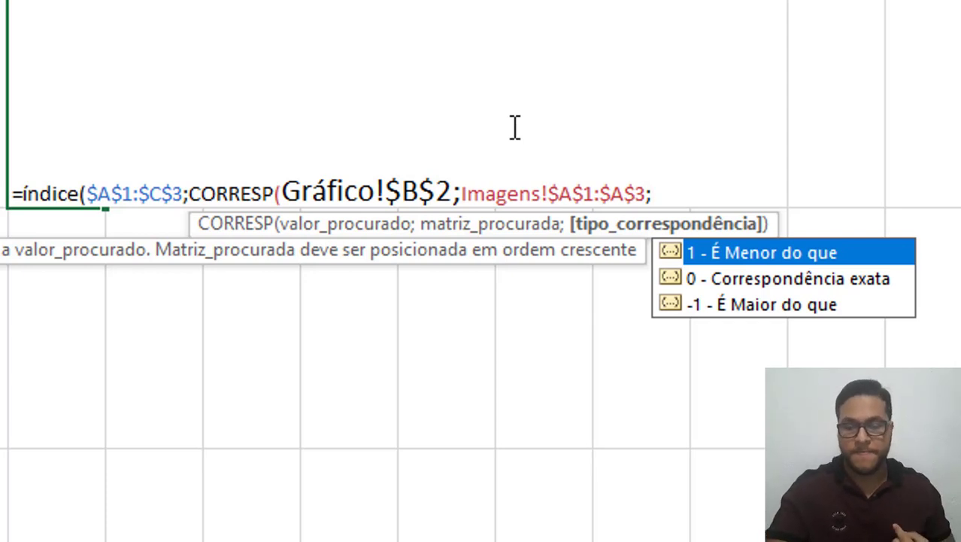
text(1);2)
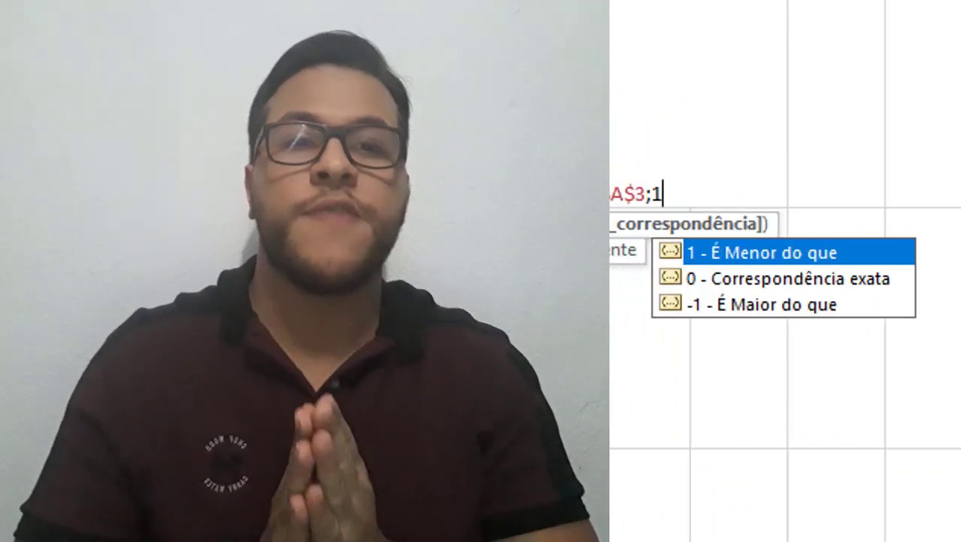
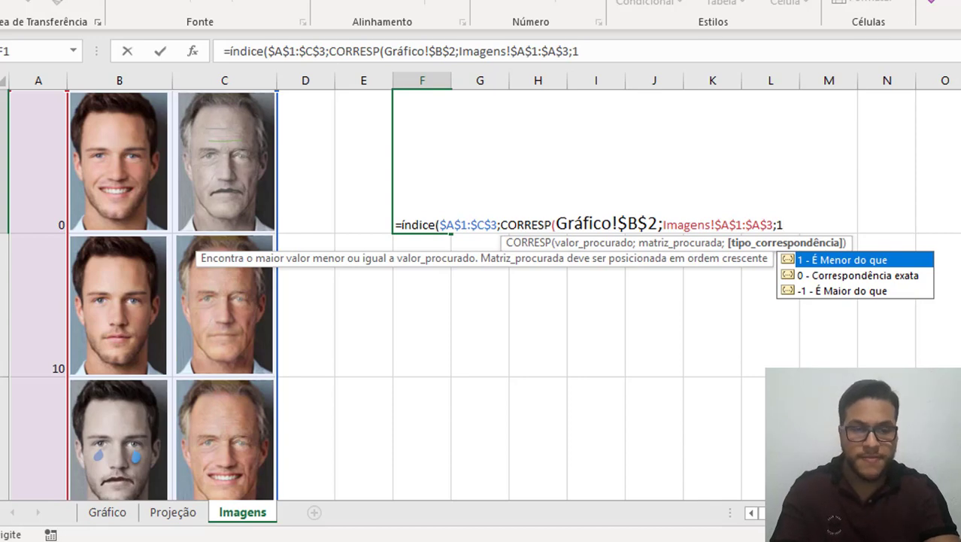
text())
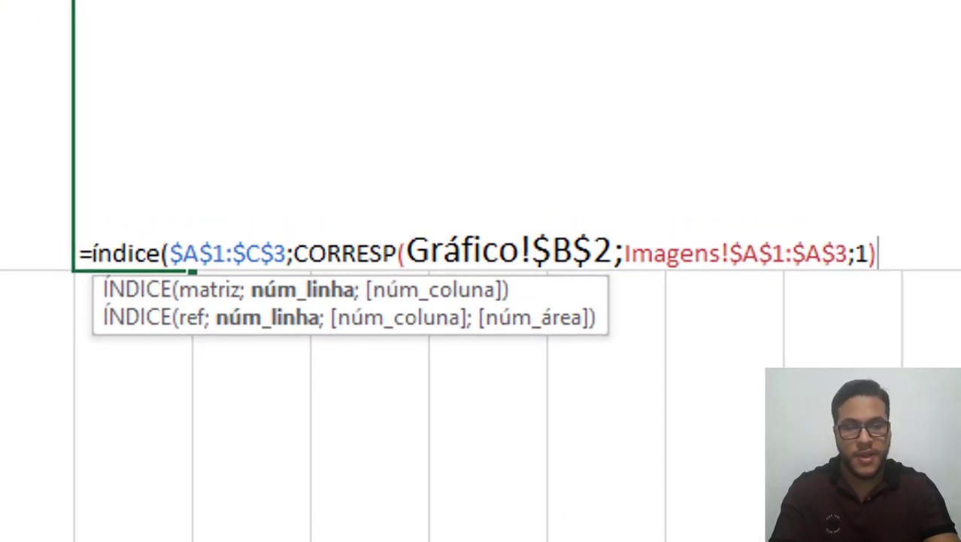
- Complete the ÍNDICE formula with column number 2, enter it, and select cell F1 again
text(;)
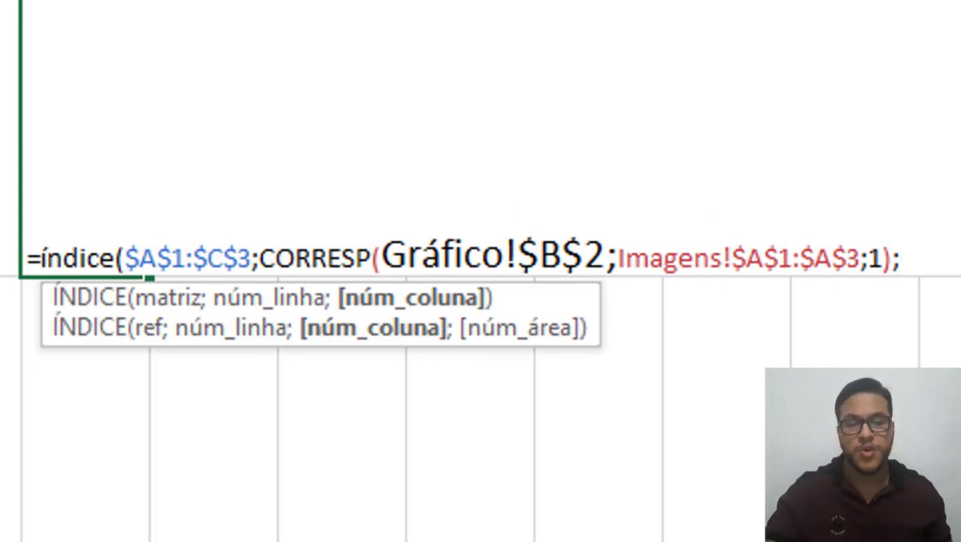
text(2)
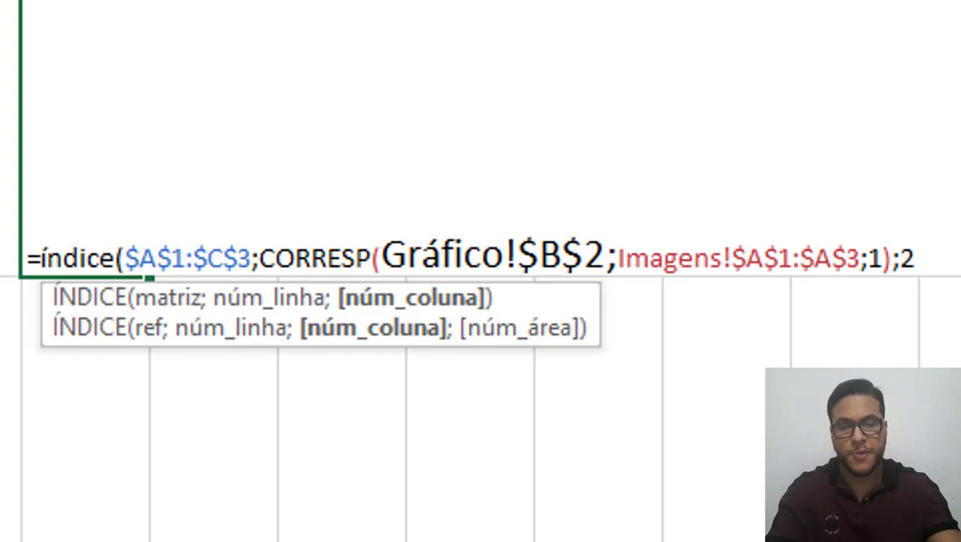
text())
key(Return)
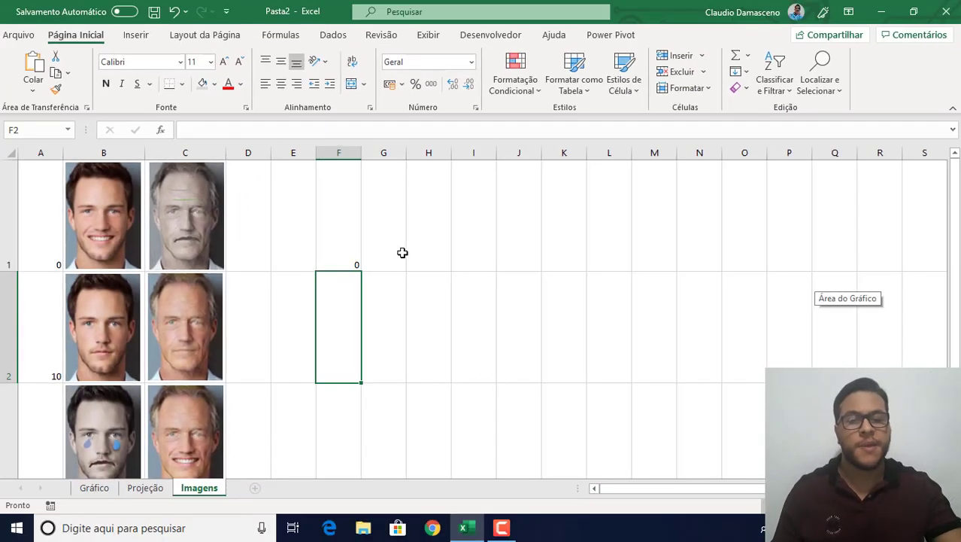
click(366, 237)
click(354, 228)
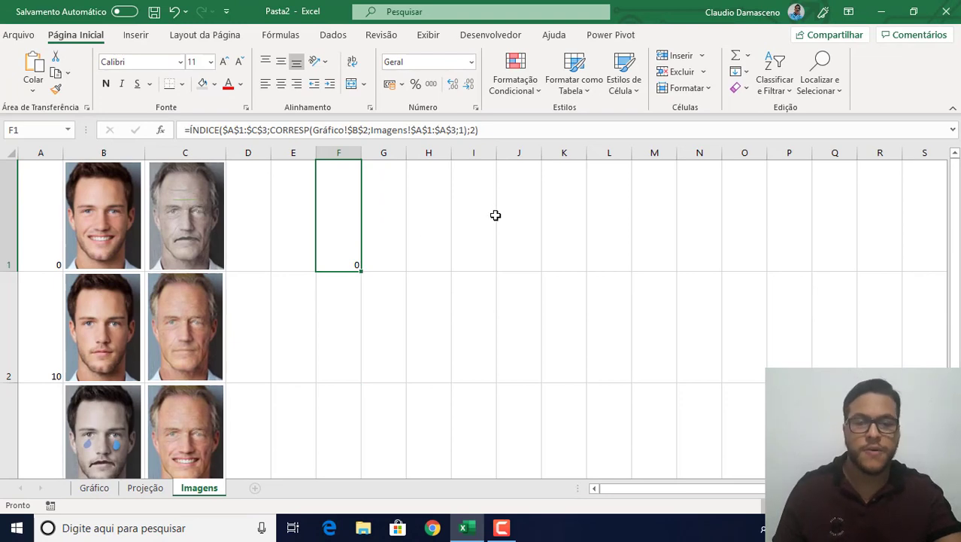
- Copy the whole ÍNDICE/CORRESP formula text from cell F1 of the Imagens sheet, leaving the cell unchanged
drag(511, 130, 185, 130)
key(ctrl+c)
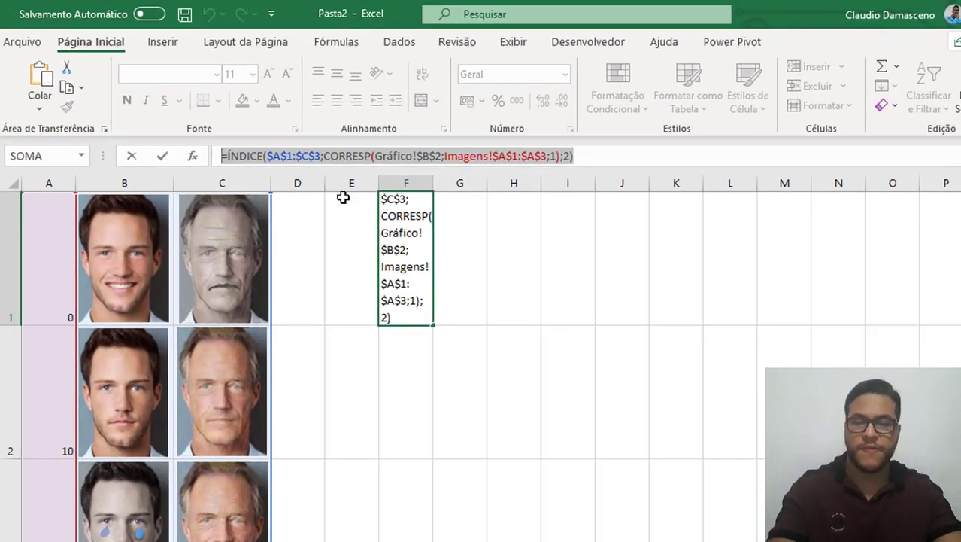
key(Escape)
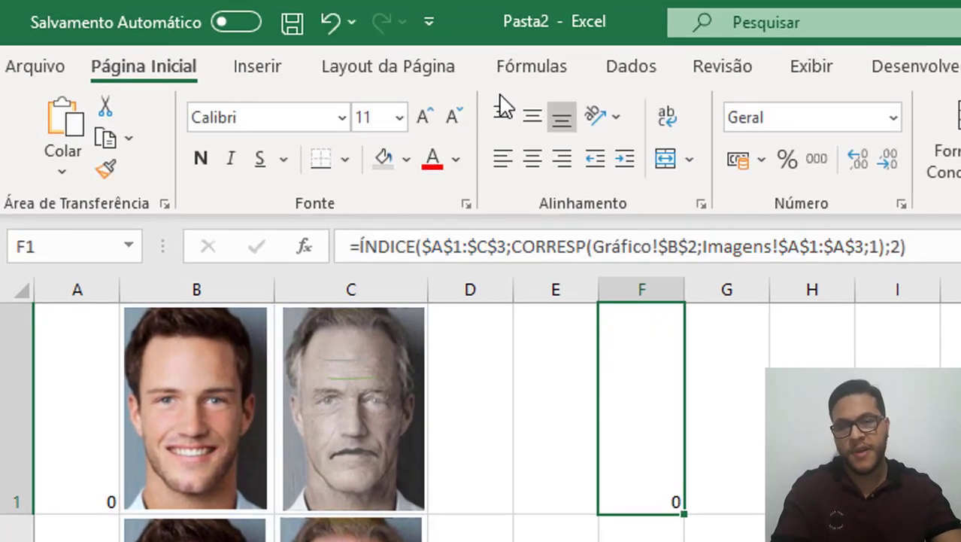
- Define a workbook-scoped name imgJovem that refers to the copied formula =ÍNDICE(Imagens!$A$1:$C$3;CORRESP(Gráfico!$B$2;Imagens!$A$1:$A$3;1);2)
click(543, 74)
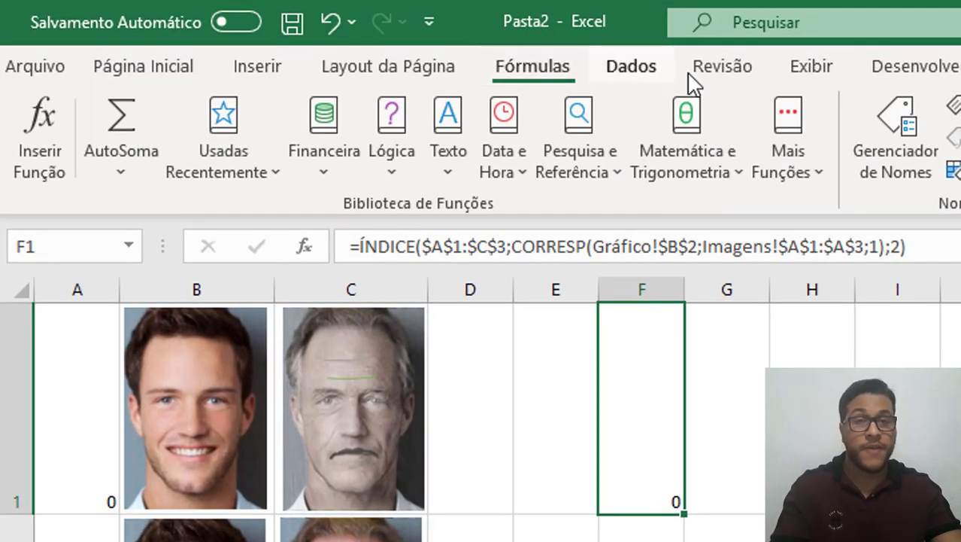
click(891, 143)
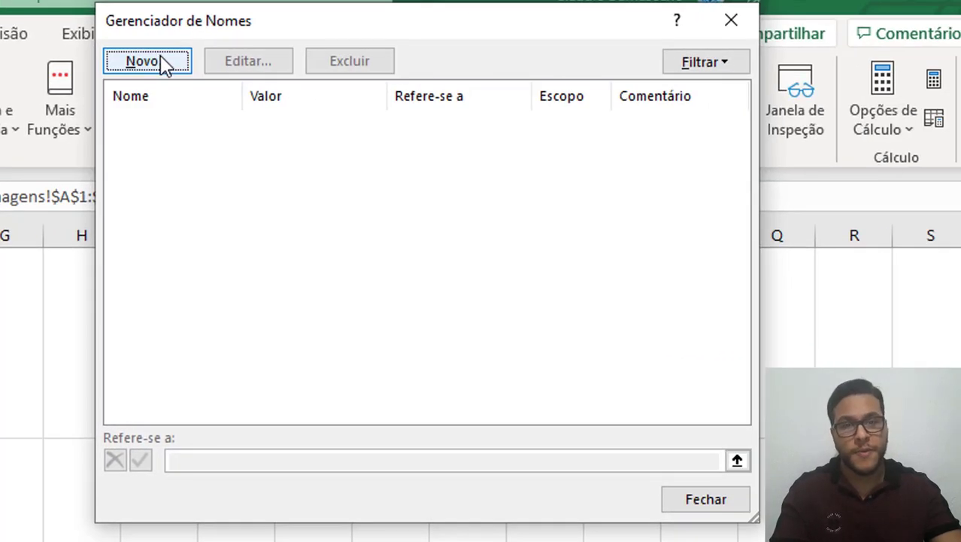
click(164, 65)
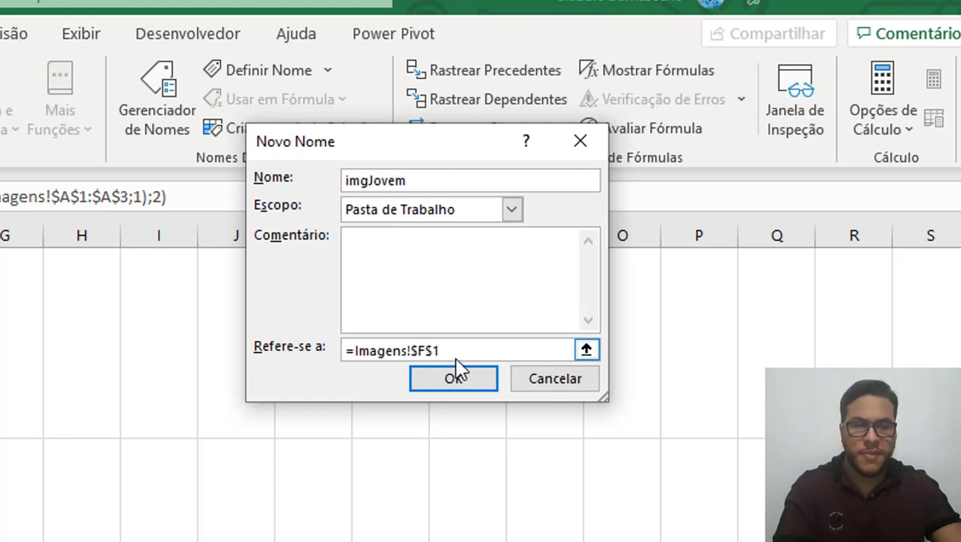
drag(459, 353, 360, 319)
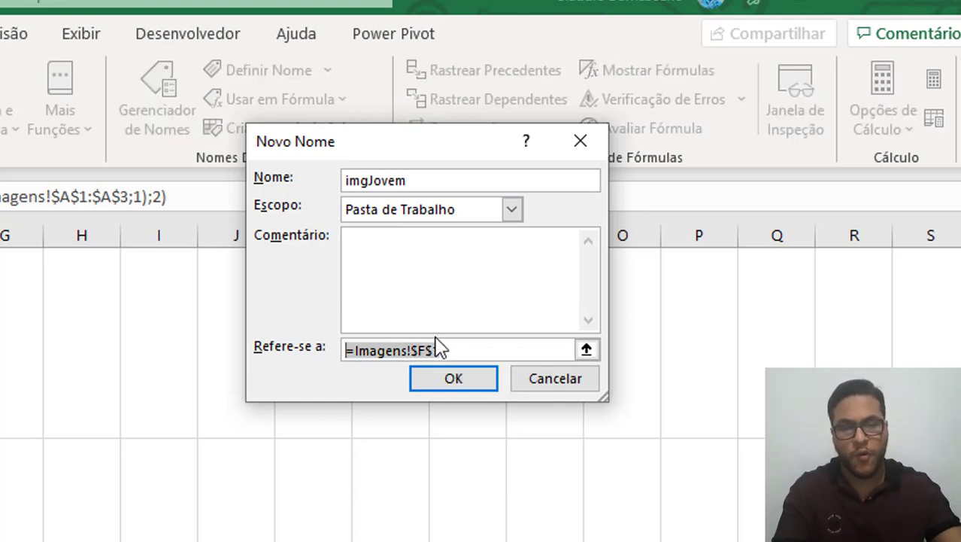
key(BackSpace)
key(ctrl+v)
click(478, 378)
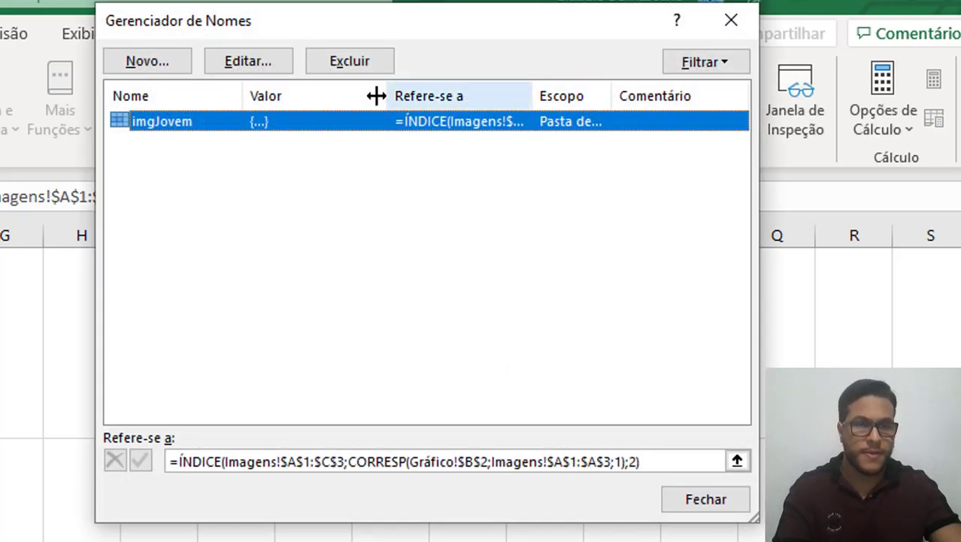
click(744, 27)
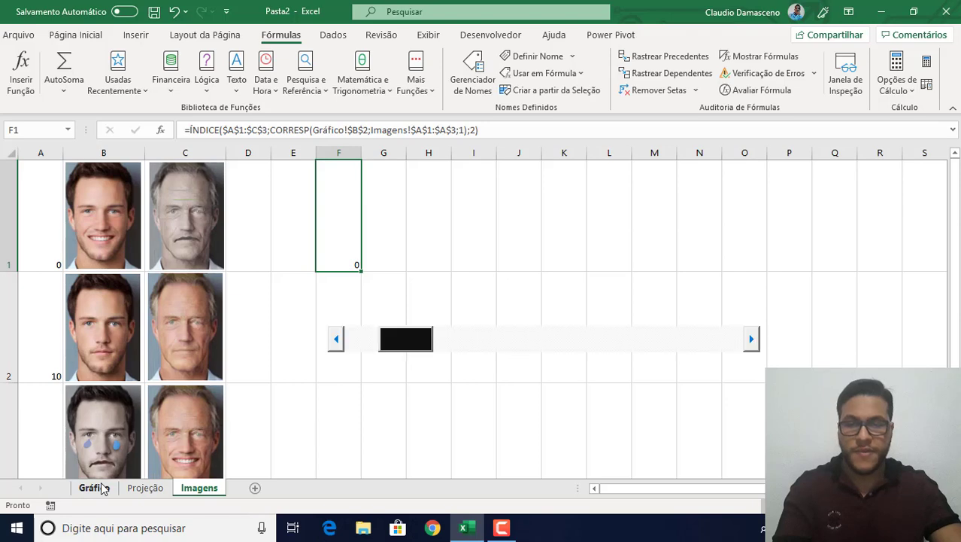
- On the Gráfico sheet, link the face picture above the R$ 3.000,00 label to the formula =imgJovem
click(13, 533)
click(182, 326)
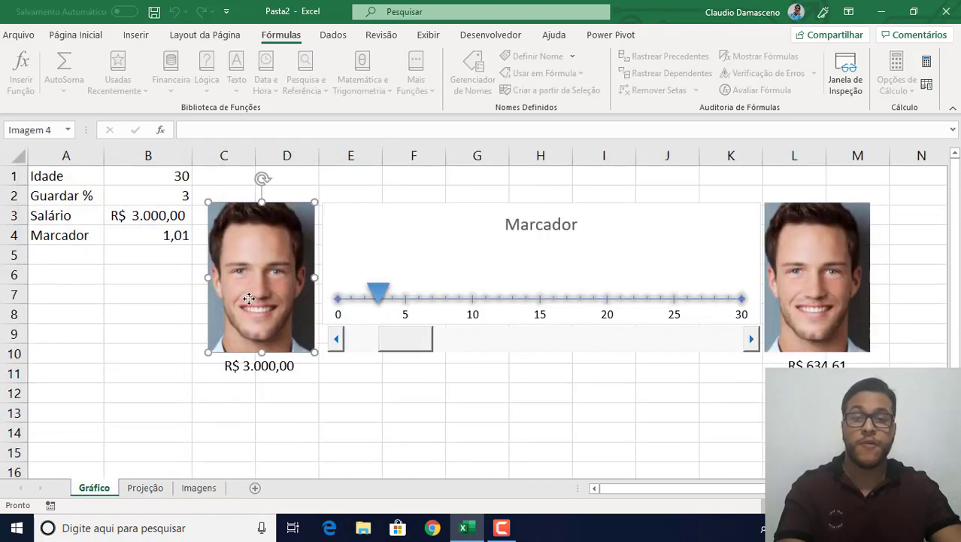
click(271, 130)
text(=imgJovem)
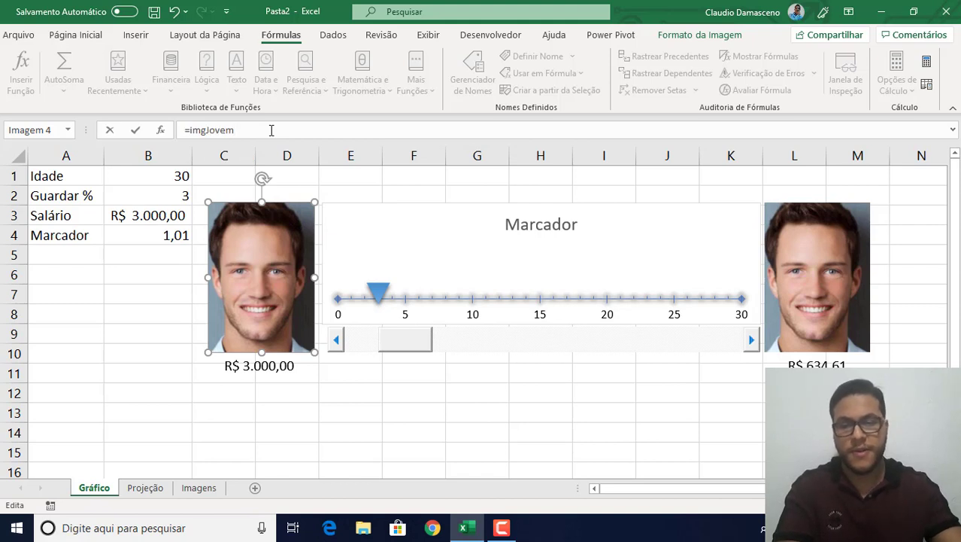
key(Return)
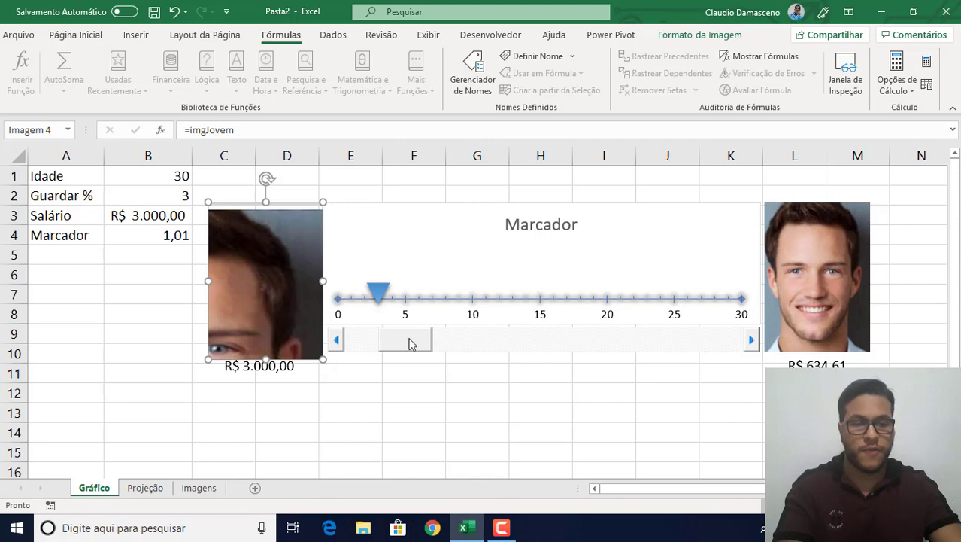
- Raise the Guardar % value to 6 with the scroll bar under the Marcador chart
click(753, 340)
click(752, 340)
click(752, 340)
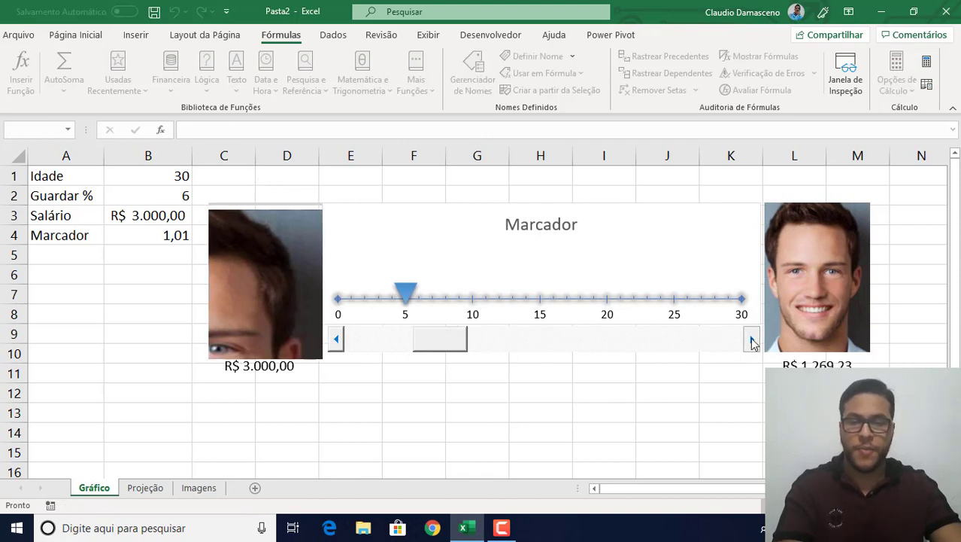
- Crop the picture linked to imgJovem, shifting and shrinking the image so the whole face fits inside the crop frame
click(216, 300)
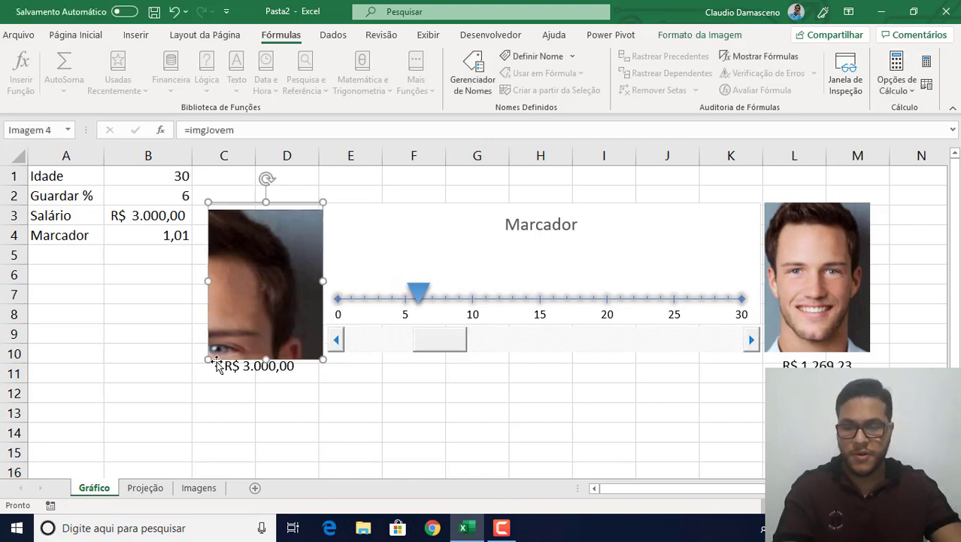
mouse_move(210, 361)
mouse_down()
mouse_move(200, 361)
mouse_move(209, 358)
mouse_up()
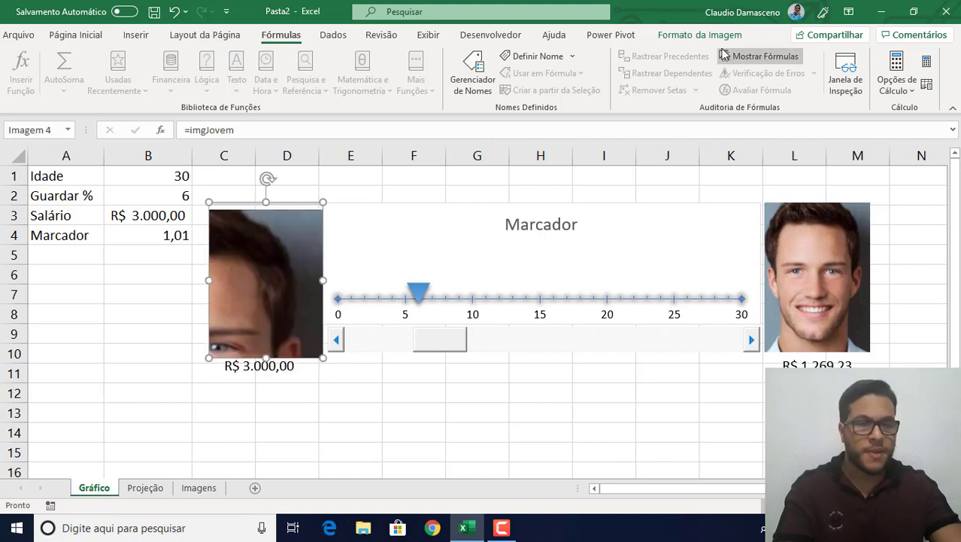
click(703, 34)
click(831, 66)
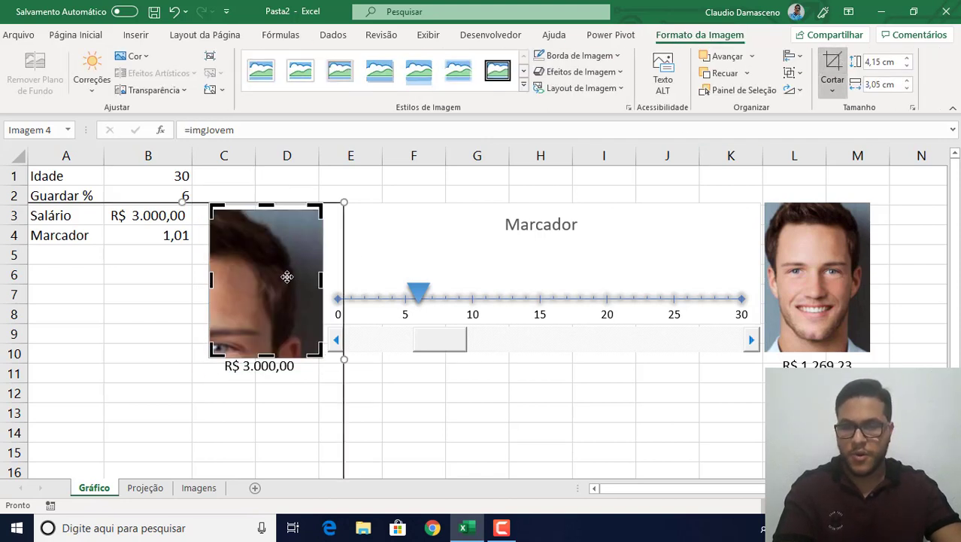
ctrl+scroll(283, 282, down, 3)
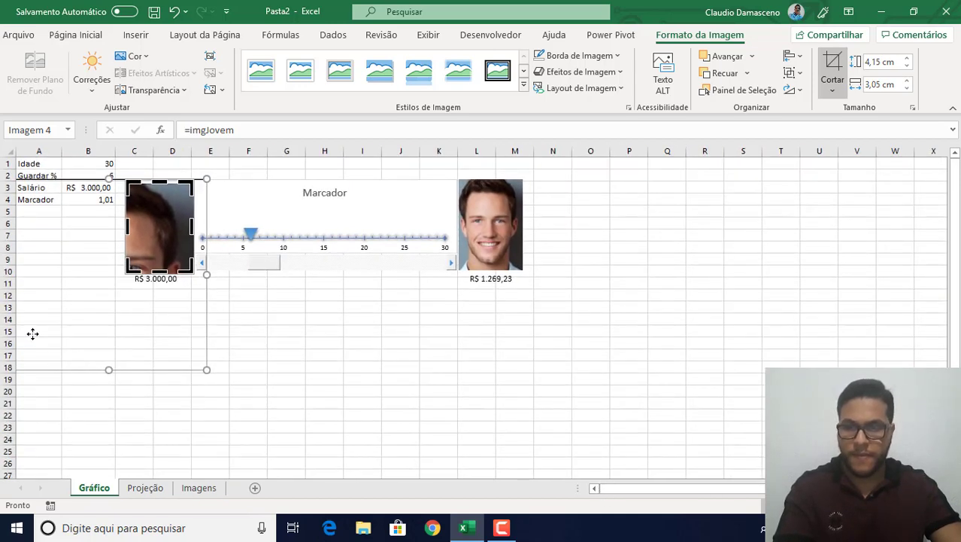
drag(33, 333, 124, 323)
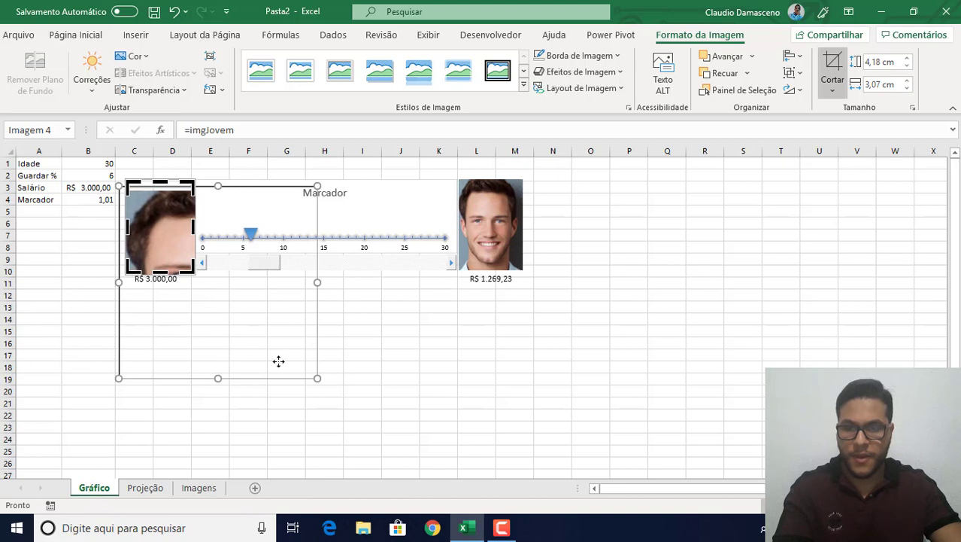
drag(313, 375, 169, 254)
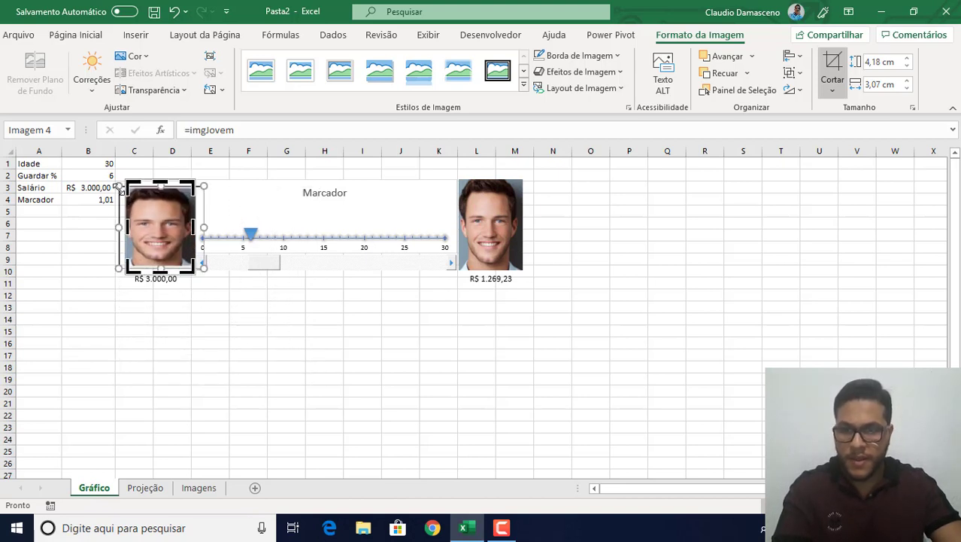
- Fit the crop frame around the face at about 3,64 cm high by 3,2 cm wide and finish the crop
key(Escape)
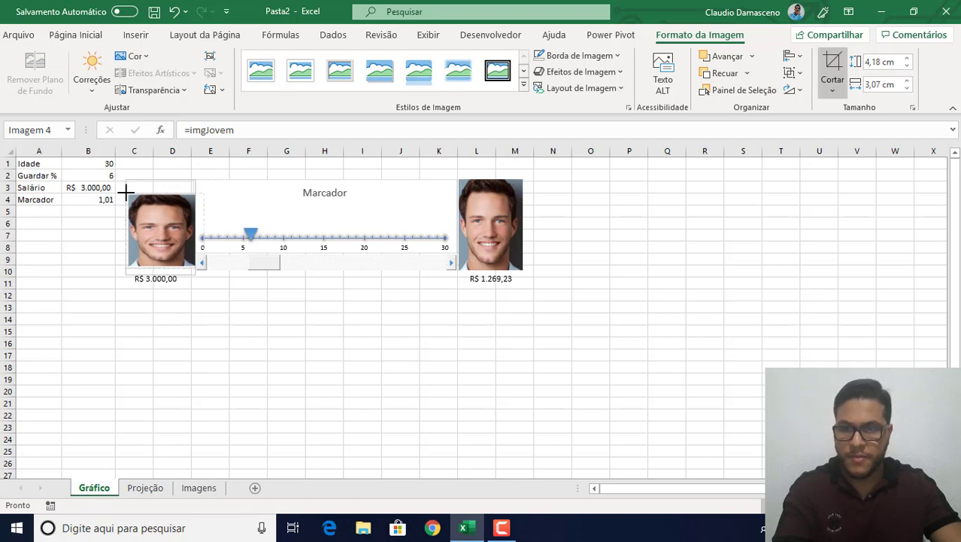
click(126, 194)
drag(127, 193, 114, 188)
key(Escape)
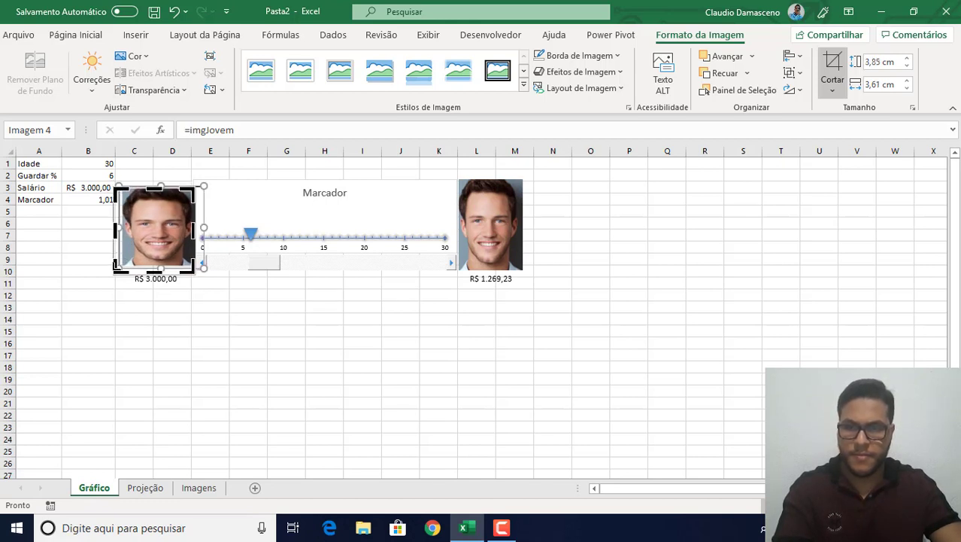
drag(116, 264, 122, 271)
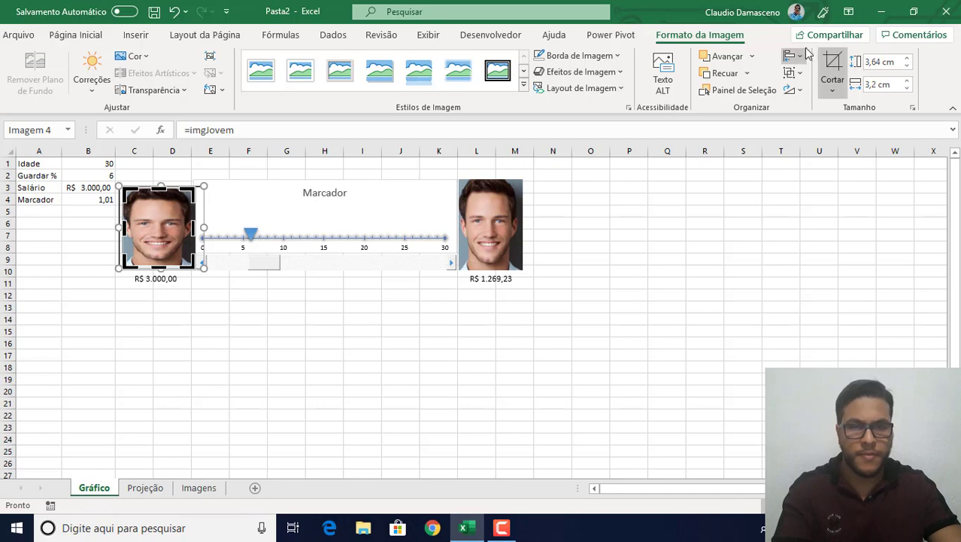
click(828, 72)
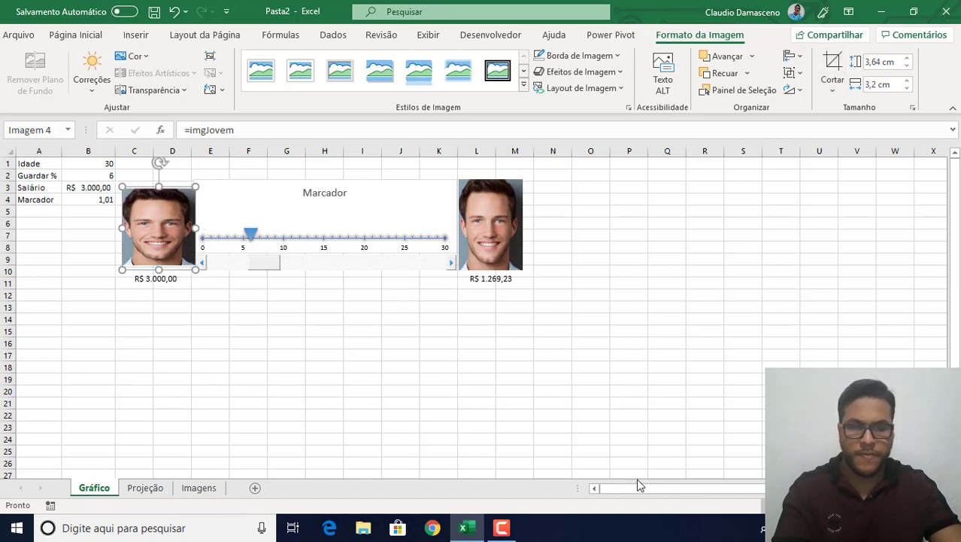
- Recrop the linked picture, narrowing the image inside the frame and widening the frame to about 3,41 cm
scroll(376, 363, up, 3)
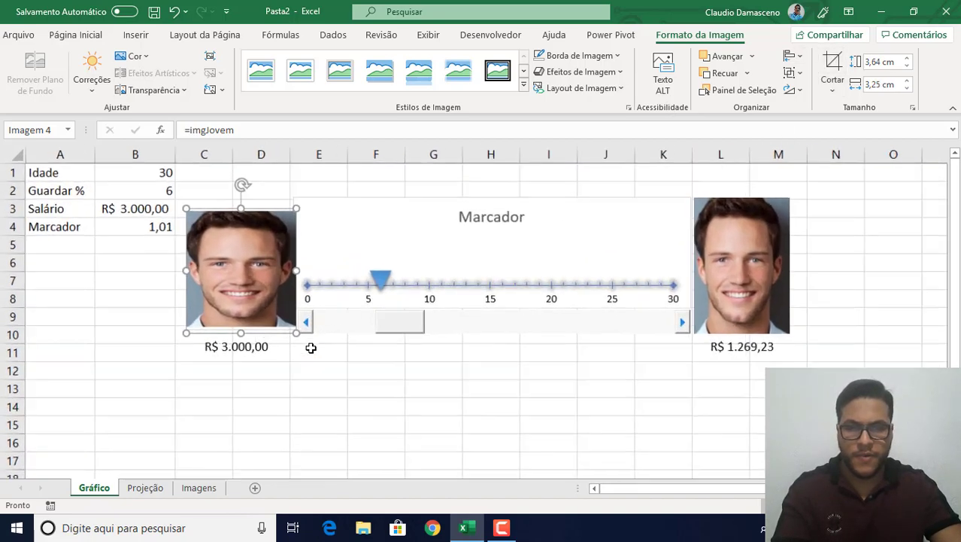
scroll(311, 347, up, 3)
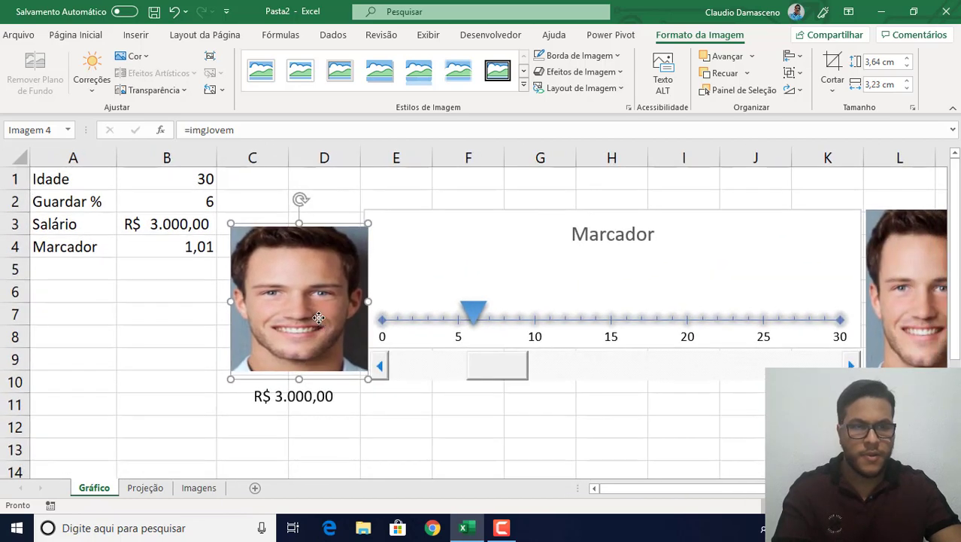
click(832, 70)
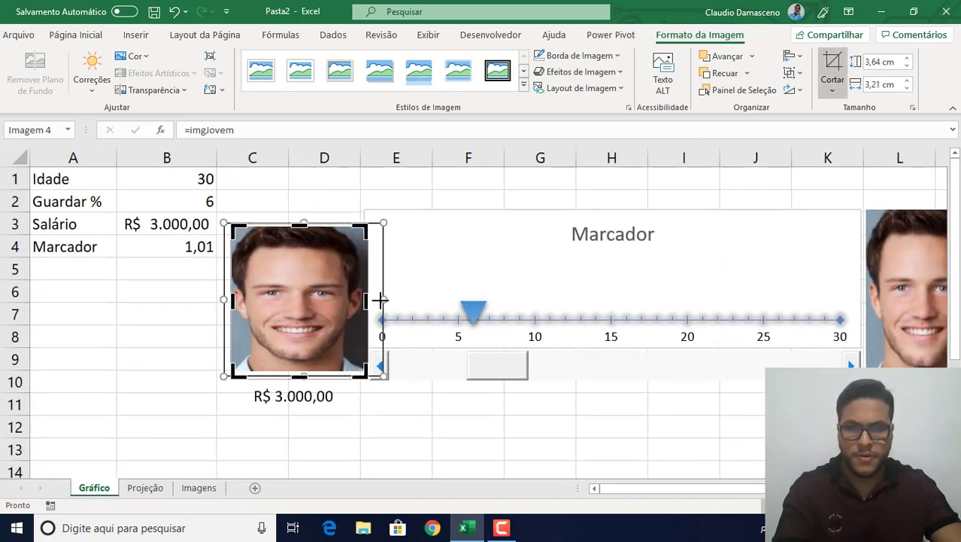
drag(380, 299, 337, 299)
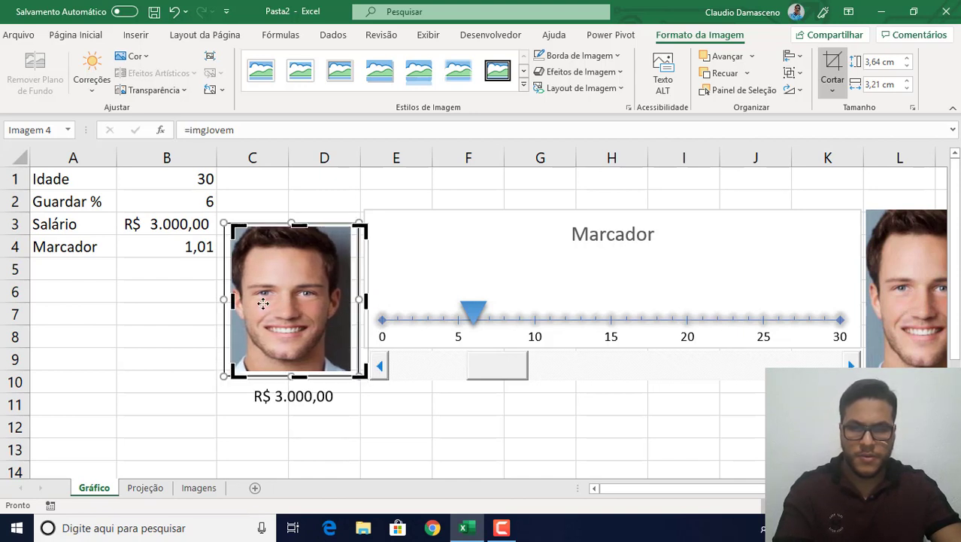
drag(234, 299, 223, 299)
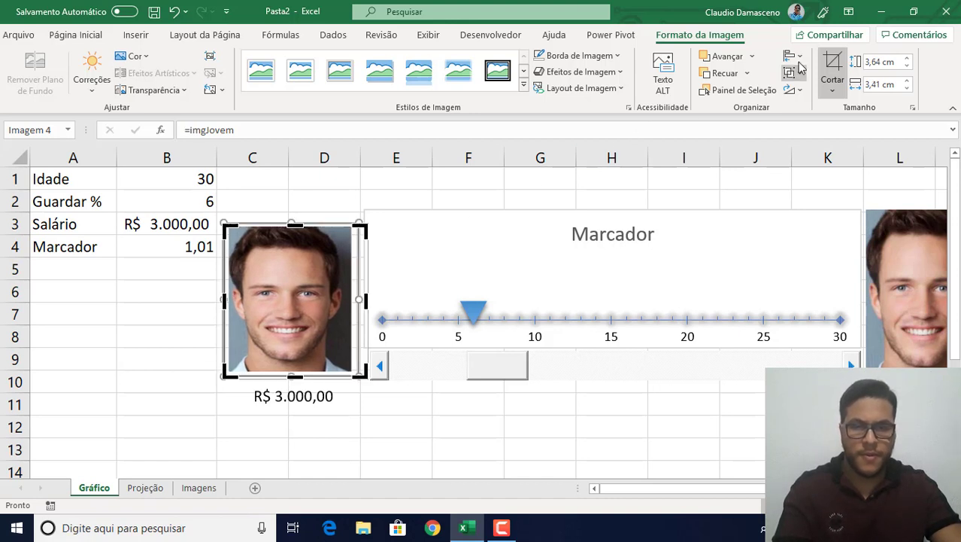
click(833, 68)
click(358, 413)
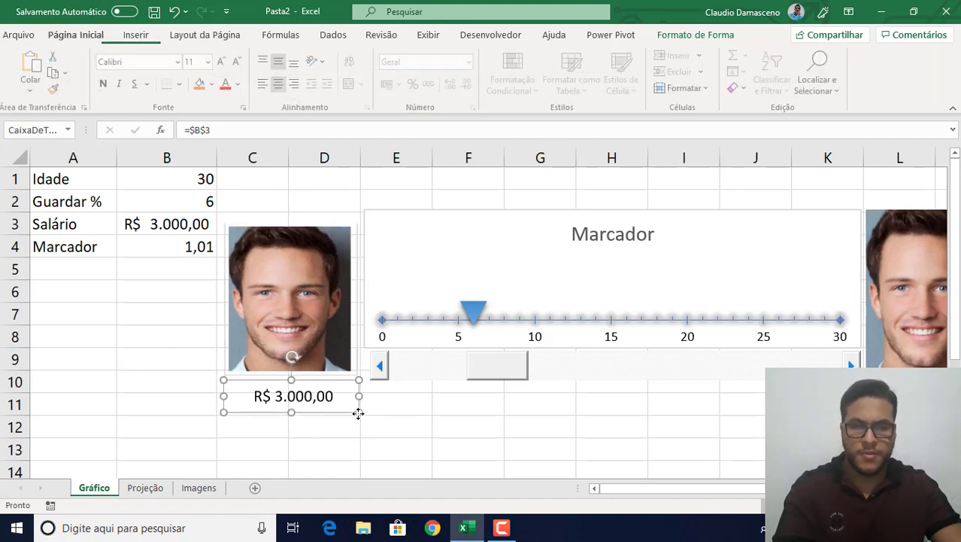
click(532, 403)
click(304, 299)
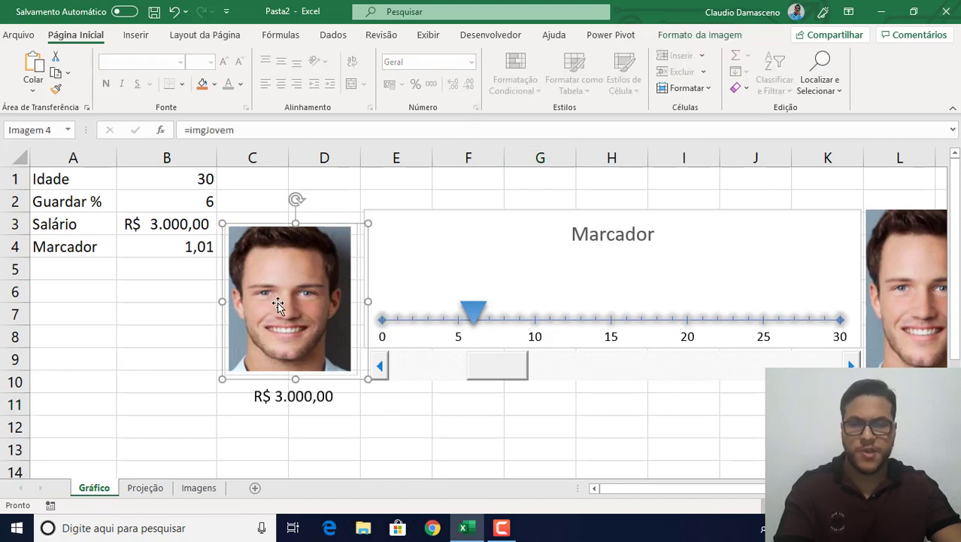
click(442, 404)
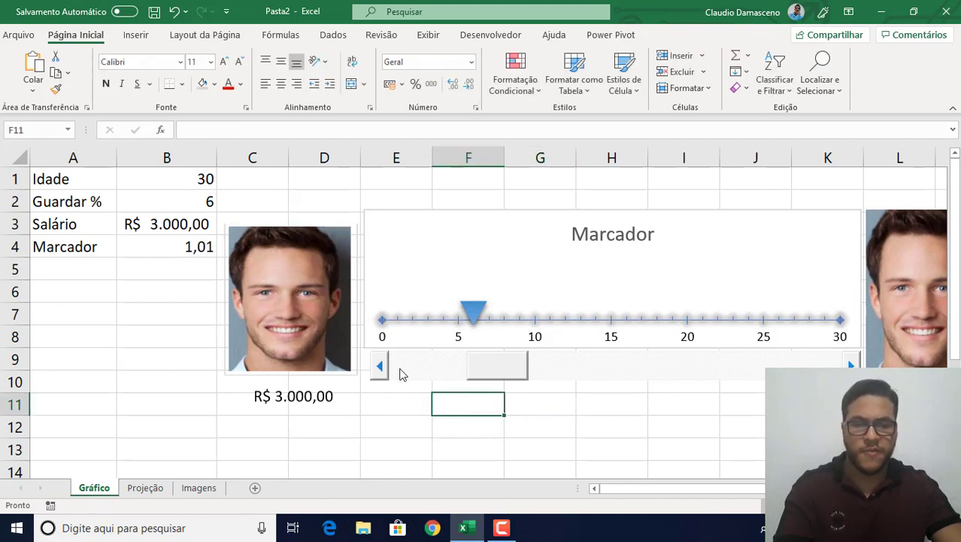
- Raise Guardar % gradually to 21 with the scroll bar to test how the linked picture responds
click(381, 366)
click(851, 366)
click(851, 366)
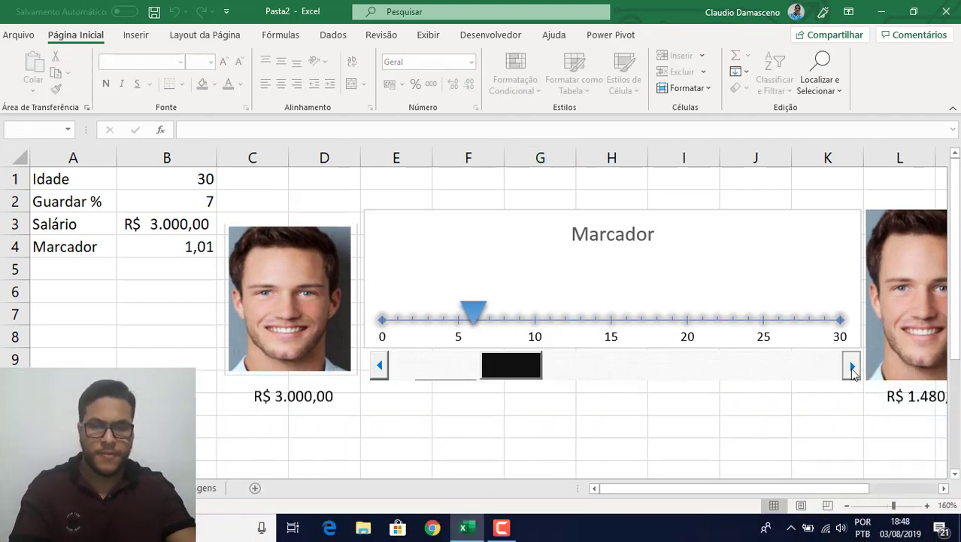
click(851, 366)
click(852, 367)
click(852, 366)
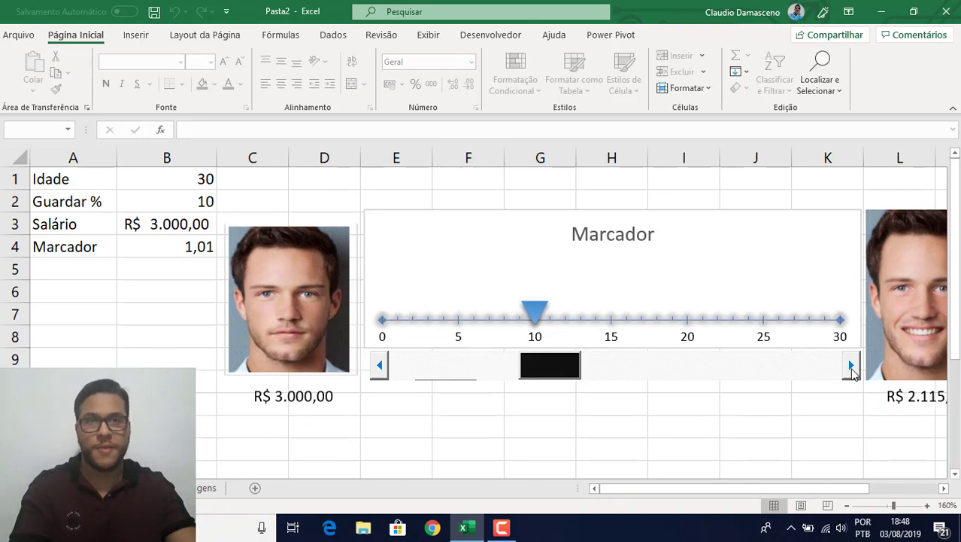
click(851, 366)
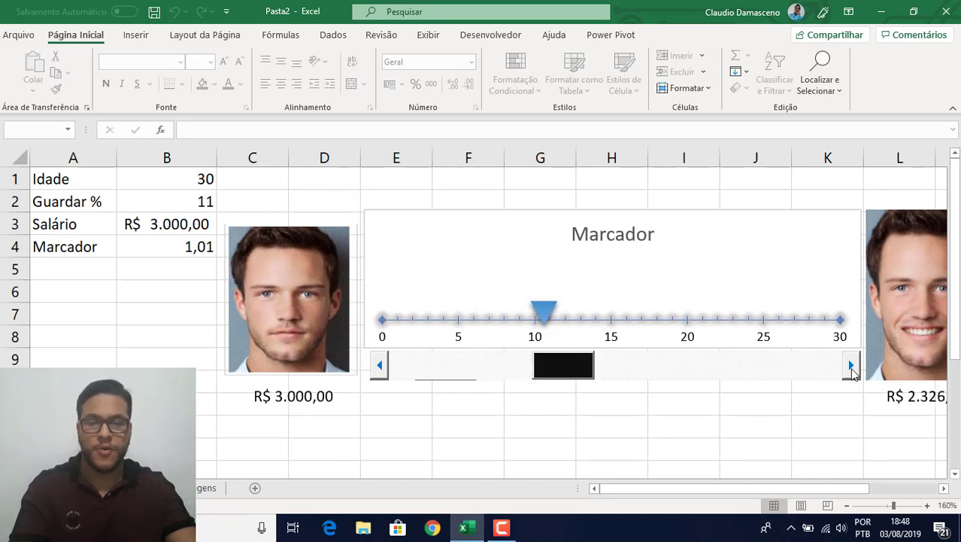
click(852, 366)
click(852, 366)
click(852, 367)
click(852, 367)
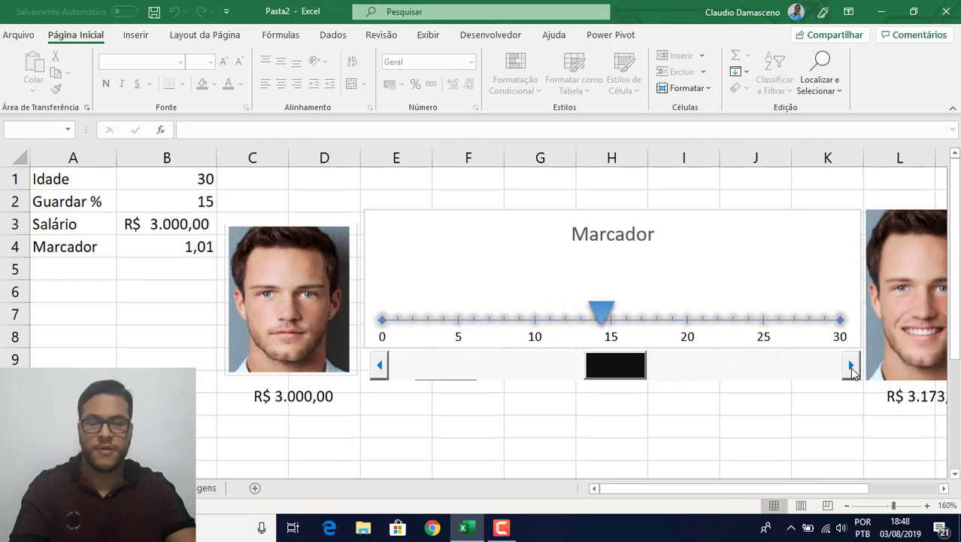
click(852, 366)
click(851, 367)
click(852, 366)
click(851, 366)
click(851, 366)
click(851, 367)
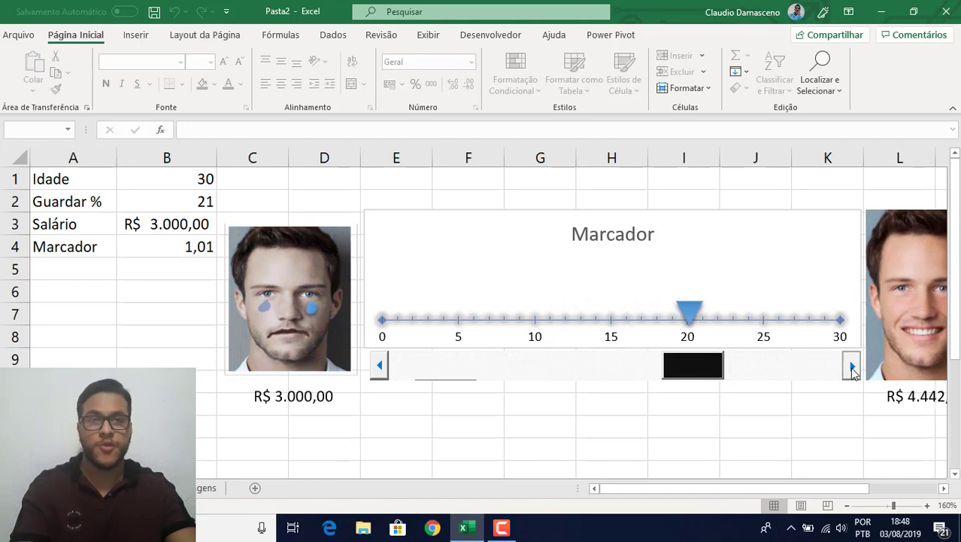
- Lower Guardar % to 0 with the scroll bar to test how the linked face picture responds
click(460, 374)
click(459, 374)
click(459, 374)
click(459, 374)
click(458, 374)
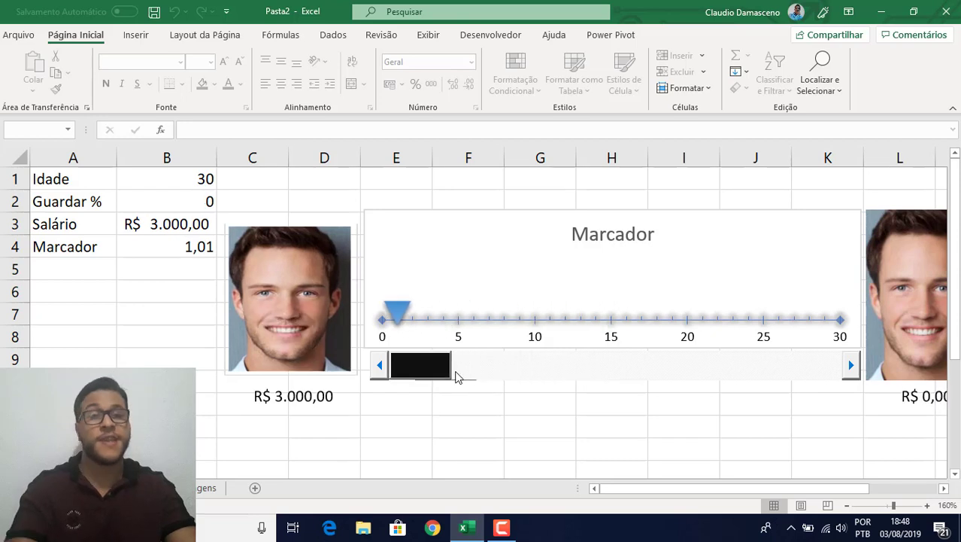
mouse_move(380, 326)
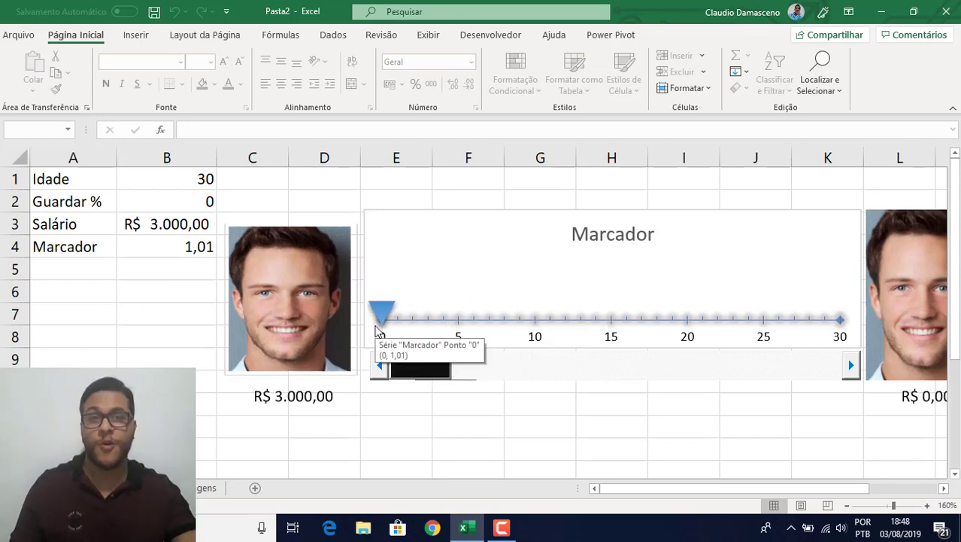
- Crop both sides of the picture linked to imgJovem to about 3,14 cm wide and reposition it beside the chart
click(281, 296)
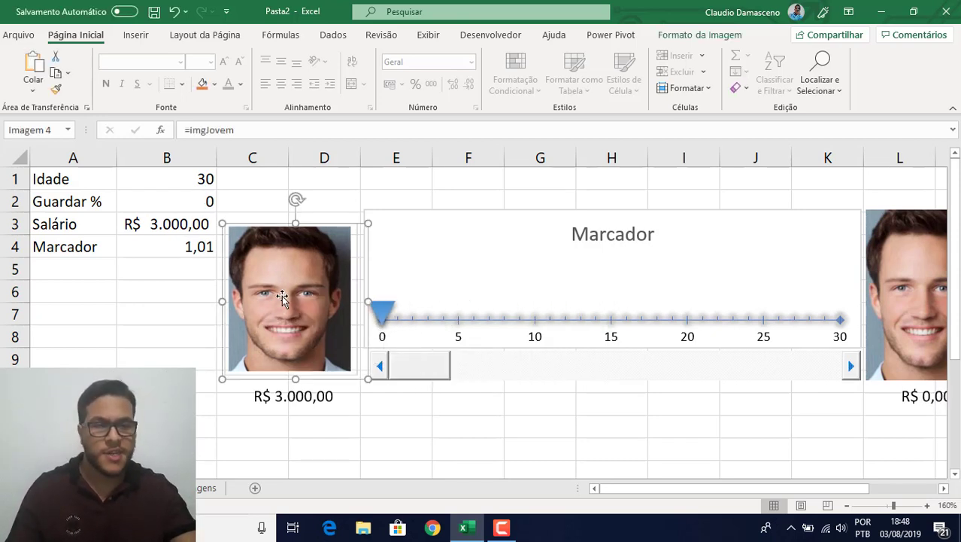
click(713, 37)
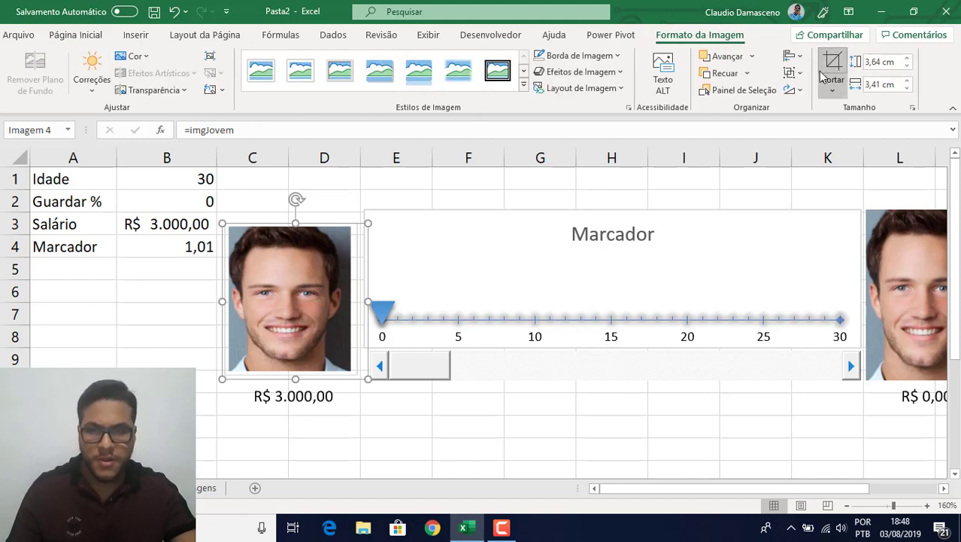
click(832, 68)
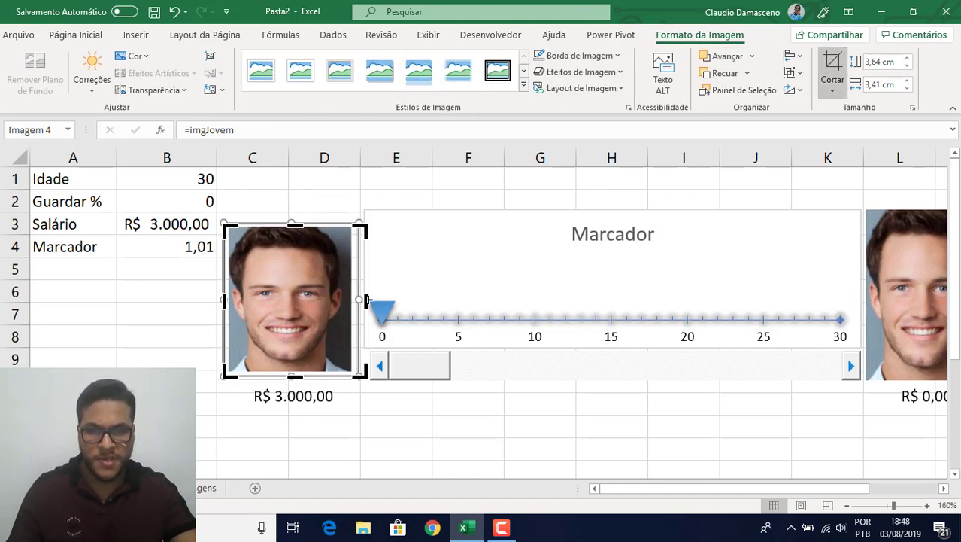
drag(367, 300, 358, 301)
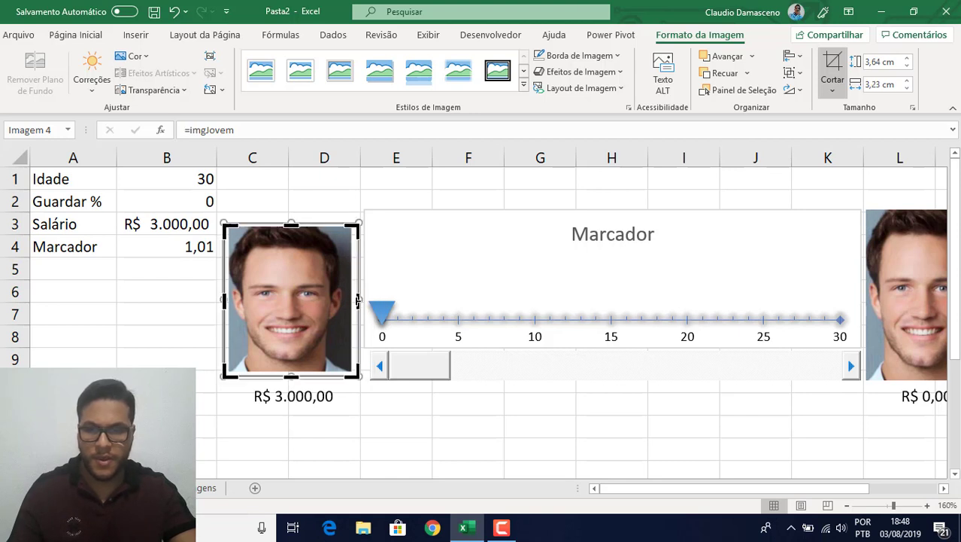
drag(223, 299, 227, 299)
click(844, 64)
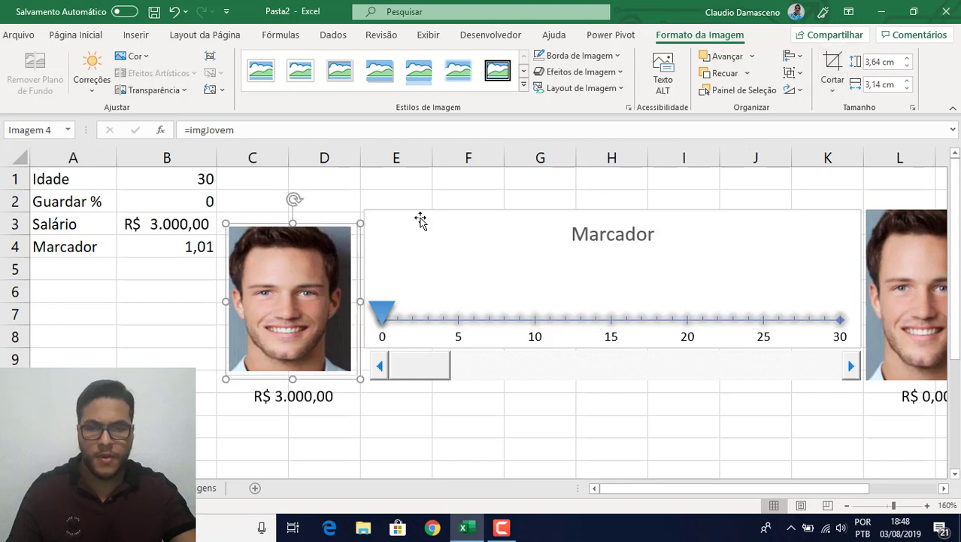
drag(354, 299, 312, 290)
- On the Imagens sheet, duplicate the smiling young face from B1 and place the copy in the empty area around columns K and L
click(896, 301)
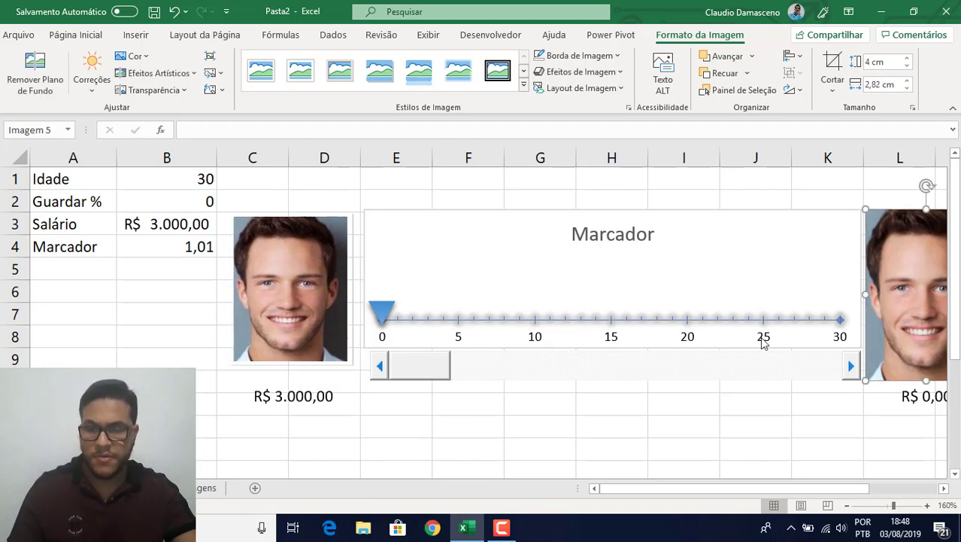
click(204, 488)
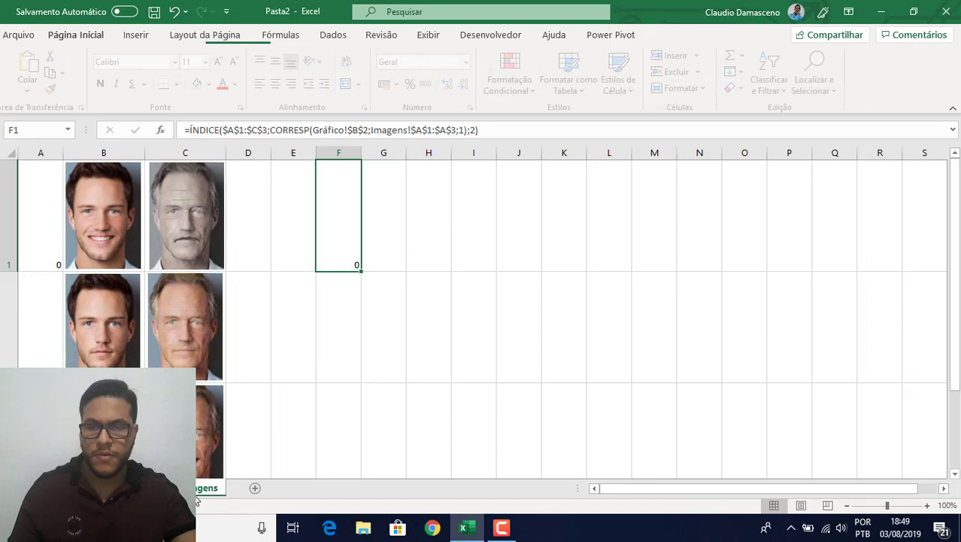
click(185, 228)
click(135, 236)
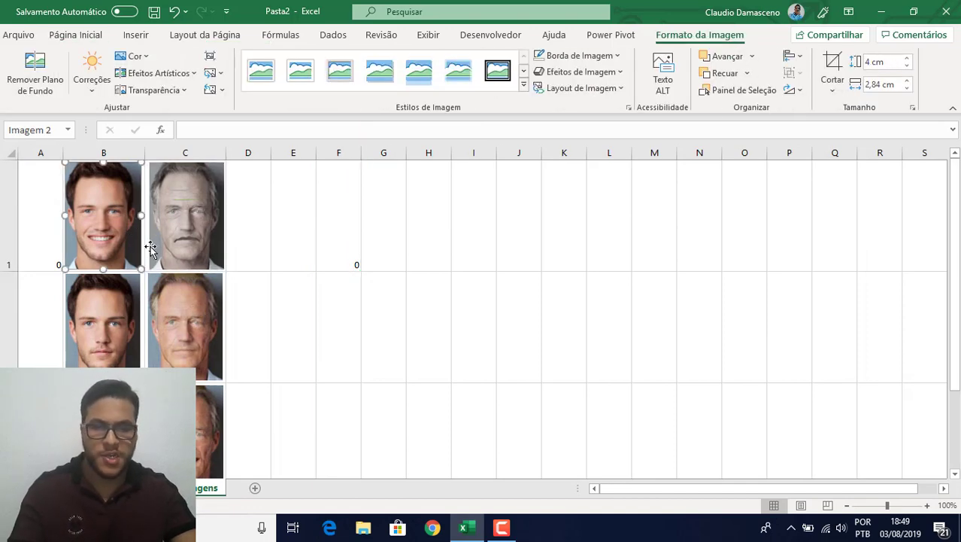
click(530, 264)
key(ctrl+v)
drag(531, 256, 566, 337)
- Link the copied young face picture to the named formula =imgJovem
click(274, 134)
text(=o)
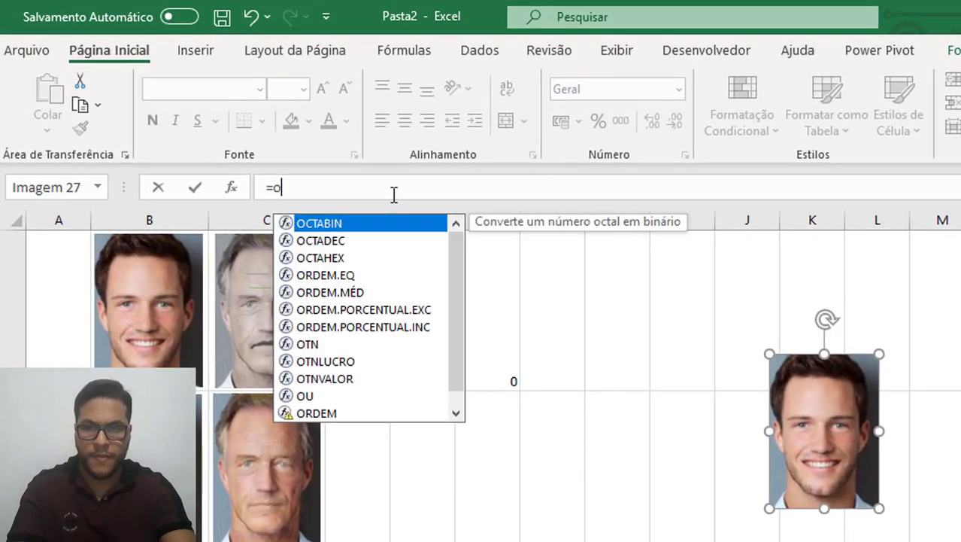
text(mgJovem)
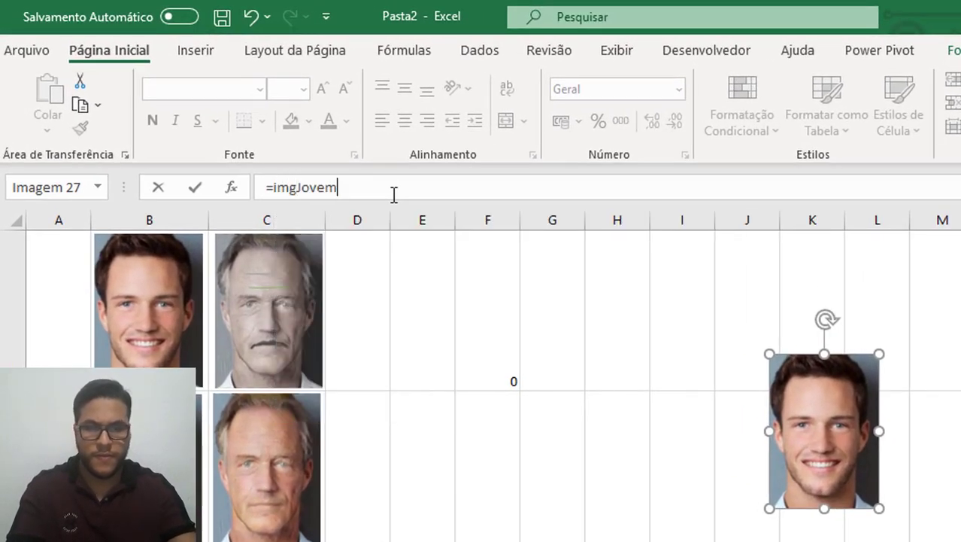
key(Return)
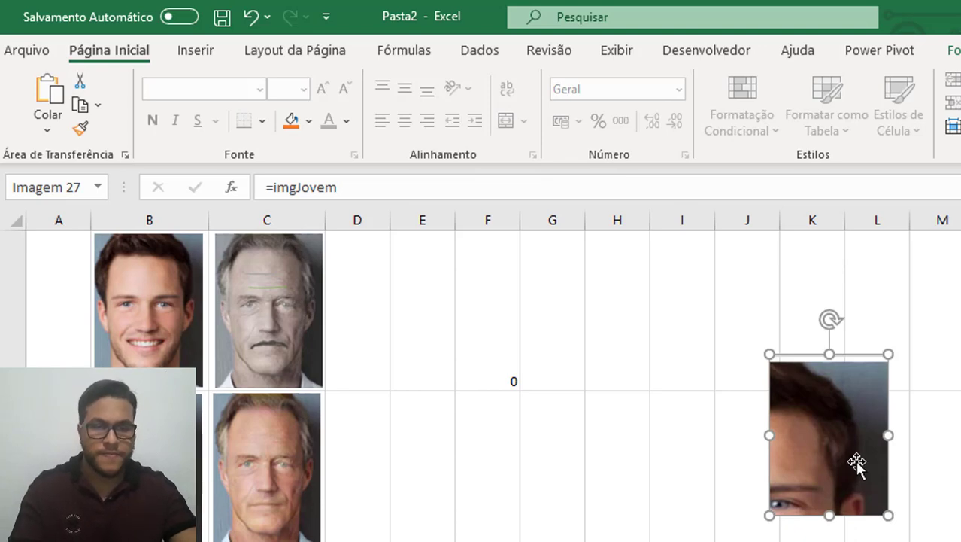
- Move the linked copy up and crop it, shrinking the image until the whole face fits inside the crop frame
drag(831, 433, 862, 378)
click(926, 79)
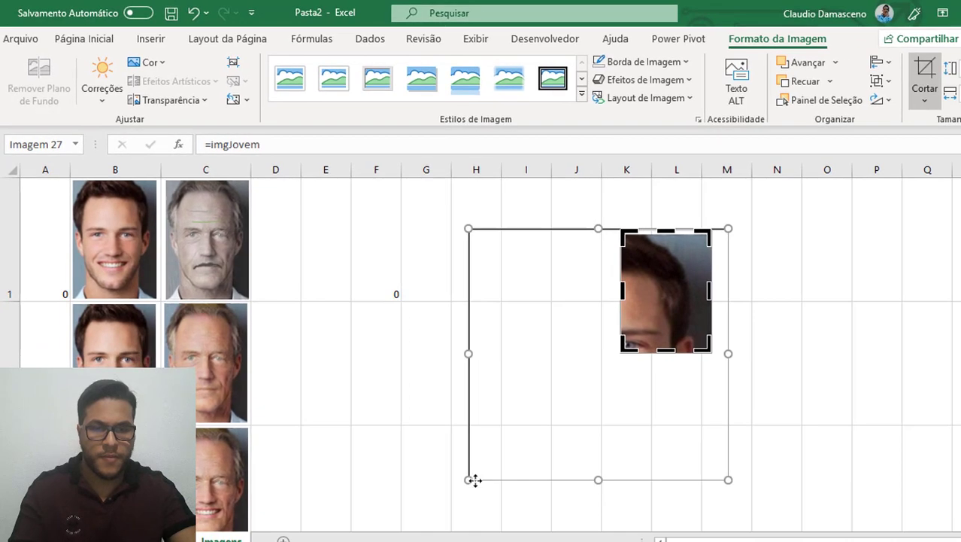
drag(485, 470, 653, 356)
drag(595, 294, 618, 296)
drag(723, 289, 715, 289)
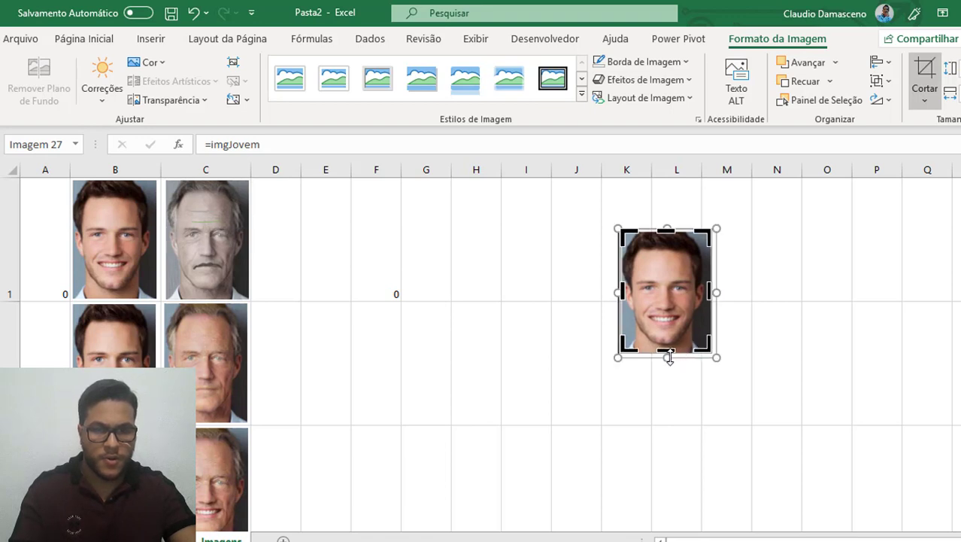
drag(668, 355, 668, 355)
click(924, 75)
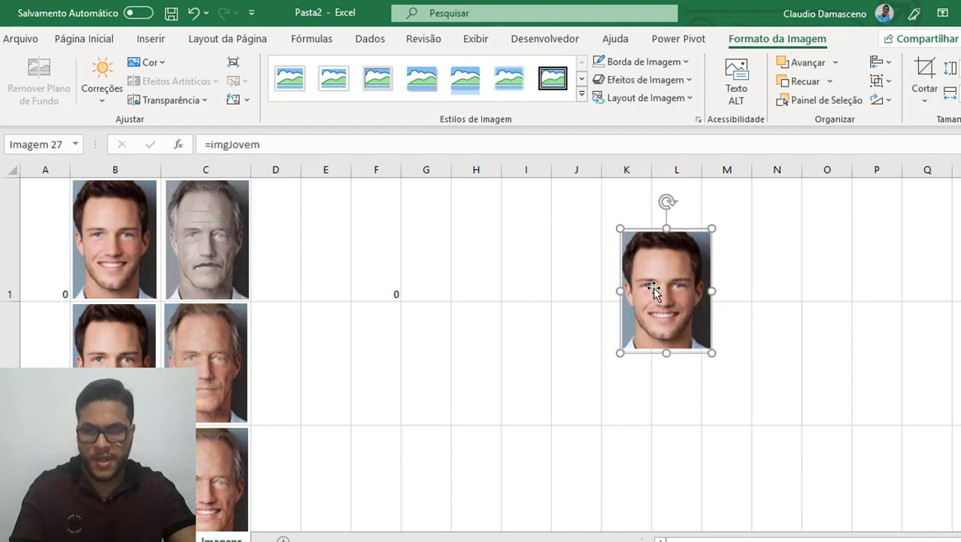
- Move the cropped linked picture to the Gráfico sheet beside the chart, replacing the old young face picture there
key(ctrl+x)
click(164, 540)
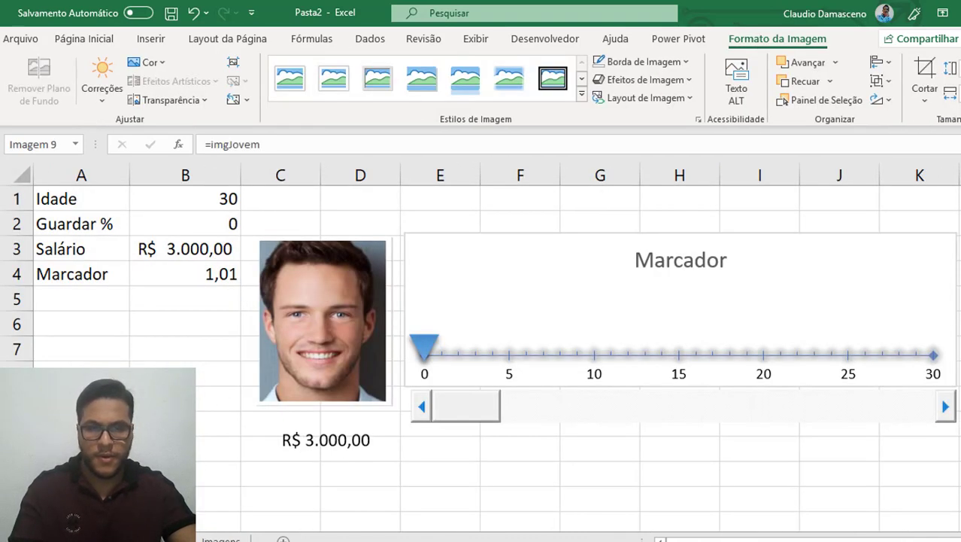
key(ctrl+v)
drag(815, 361, 297, 319)
click(337, 335)
key(Delete)
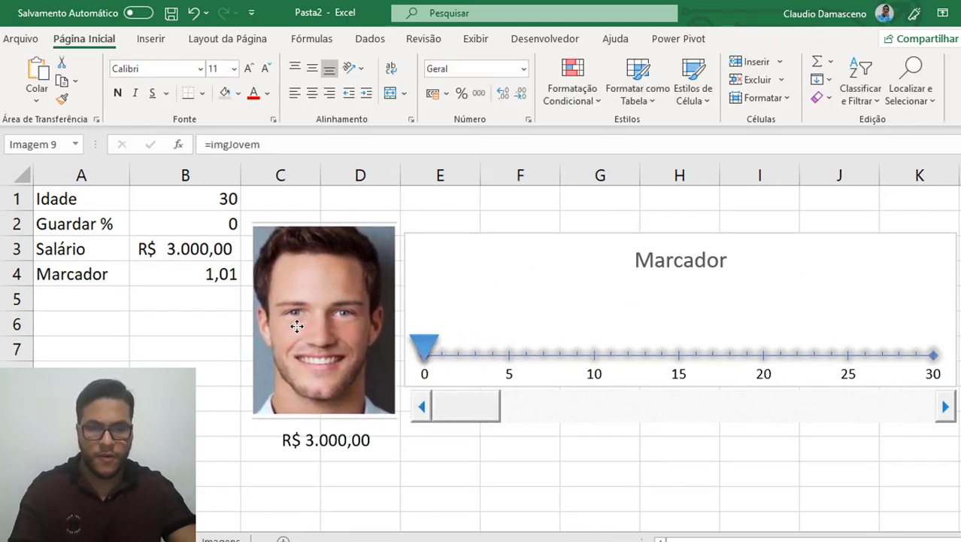
- Test the new linked picture by raising Guardar % to 10 and lowering it to 0 with the scroll bar
click(657, 412)
click(685, 407)
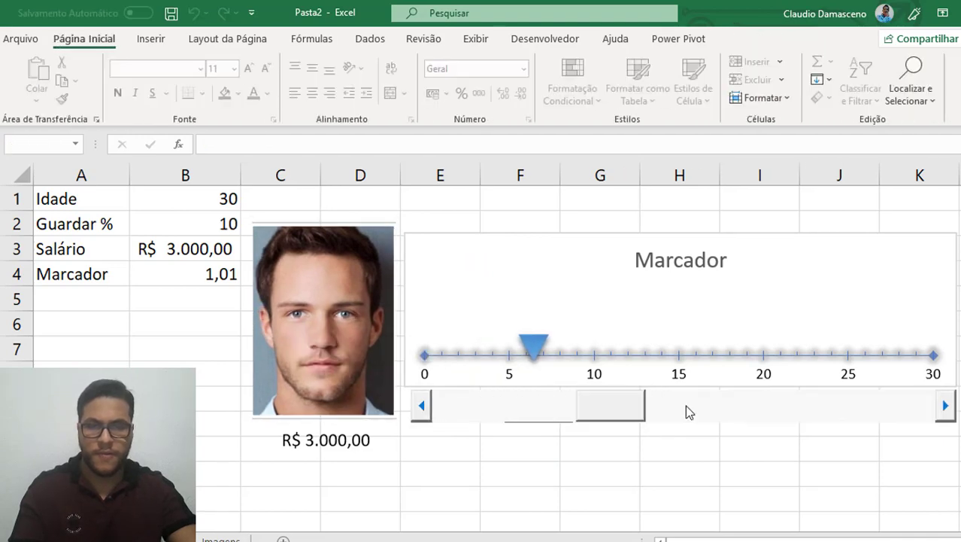
click(484, 408)
click(450, 408)
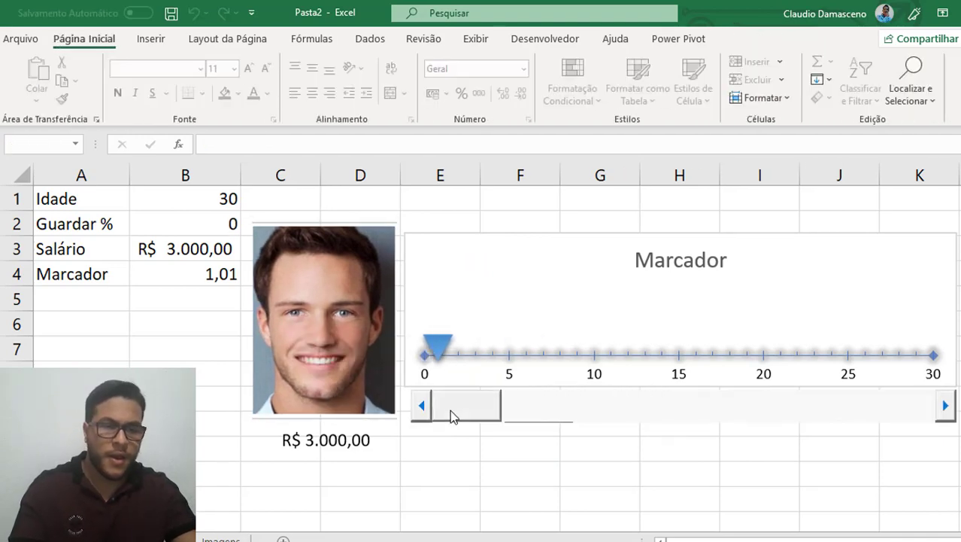
click(361, 311)
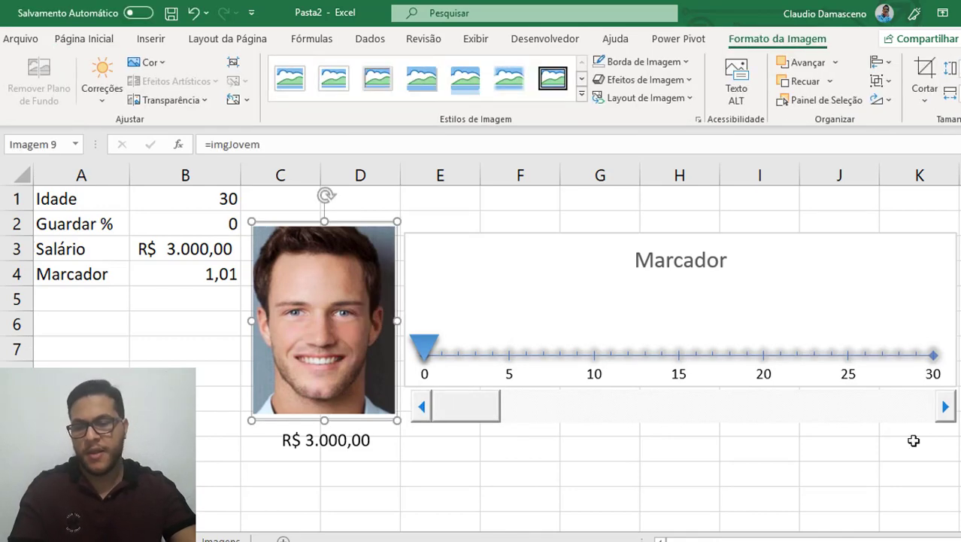
- Copy the text of the ÍNDICE/CORRESP formula from cell F1 on the Imagens sheet
click(229, 541)
click(394, 225)
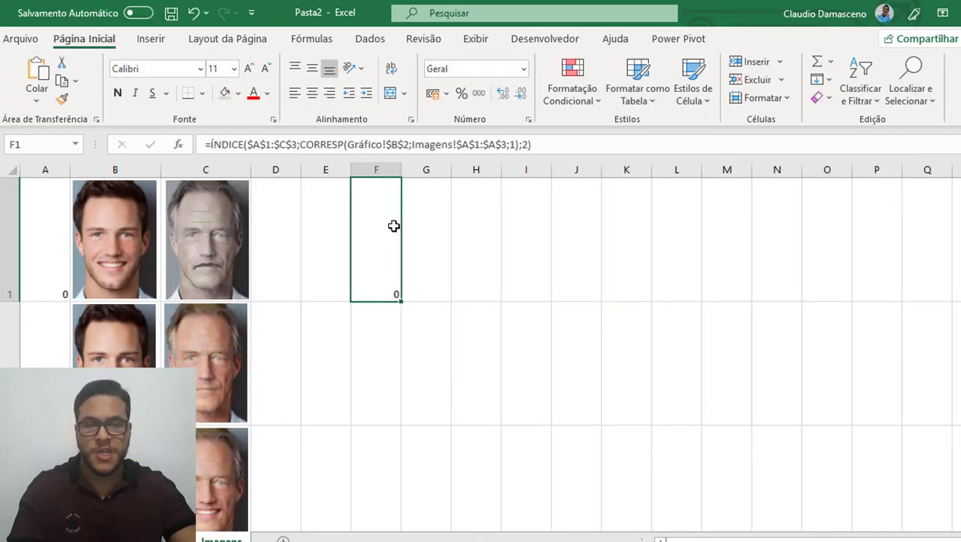
key(ctrl+c)
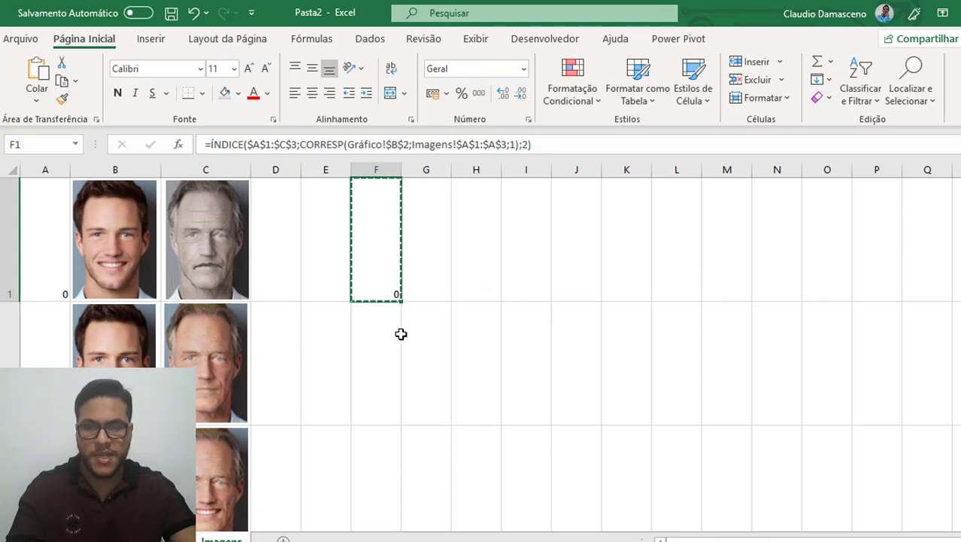
double_click(393, 331)
click(376, 276)
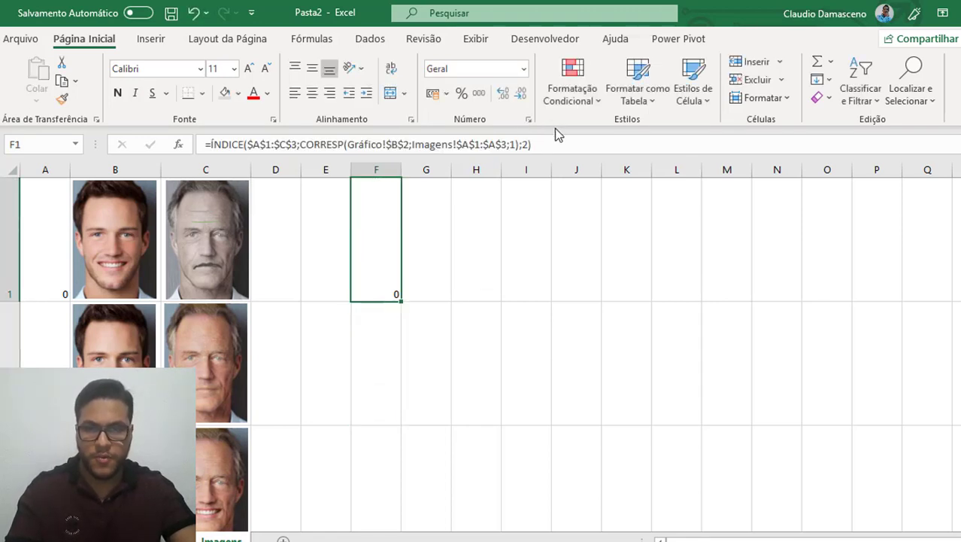
drag(557, 140, 251, 144)
key(ctrl+c)
- Enter =ÍNDICE($A$1:$C$3;CORRESP(Gráfico!$B$2;Imagens!$A$1:$A$3;1);3) in cell F2, using column 3 for the elderly faces
click(386, 367)
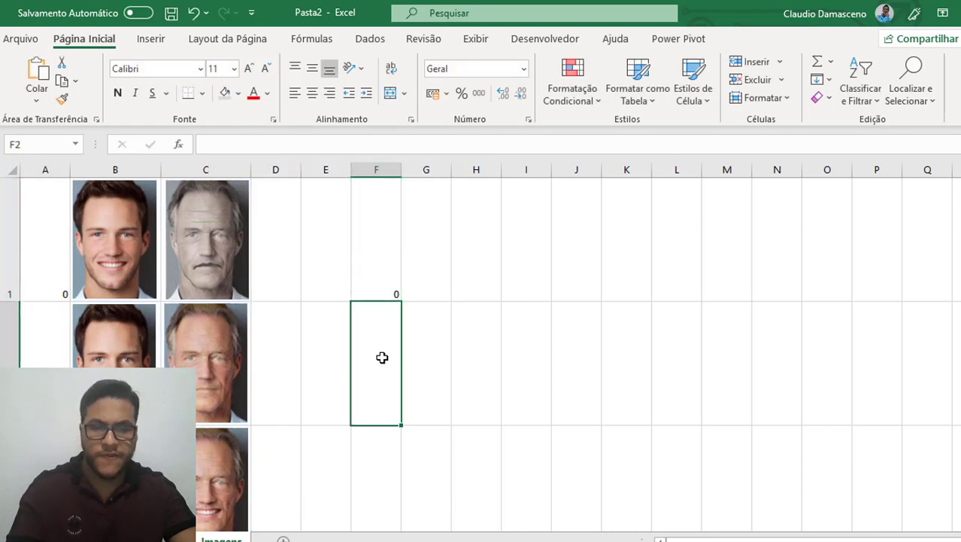
double_click(383, 357)
key(ctrl+v)
click(676, 420)
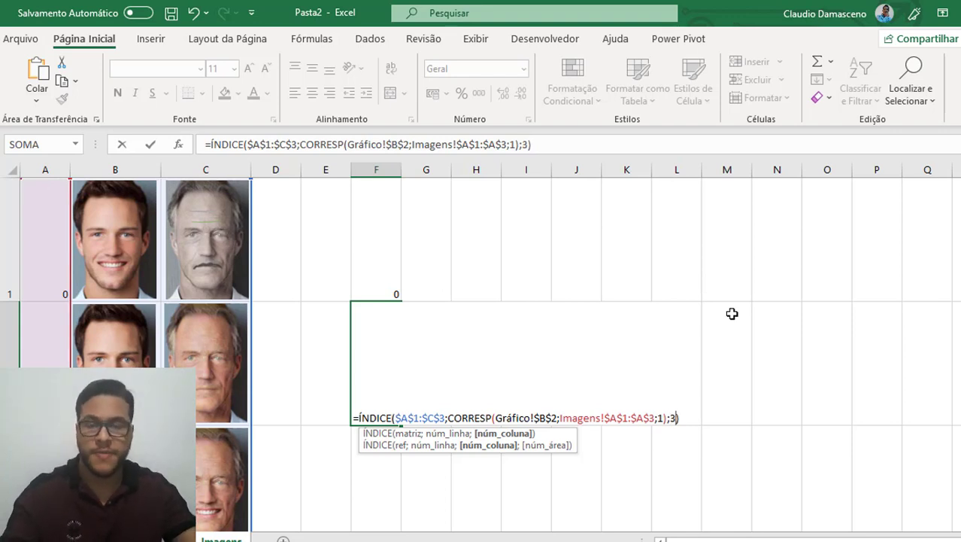
text(;3)
key(Return)
scroll(714, 316, up, 1)
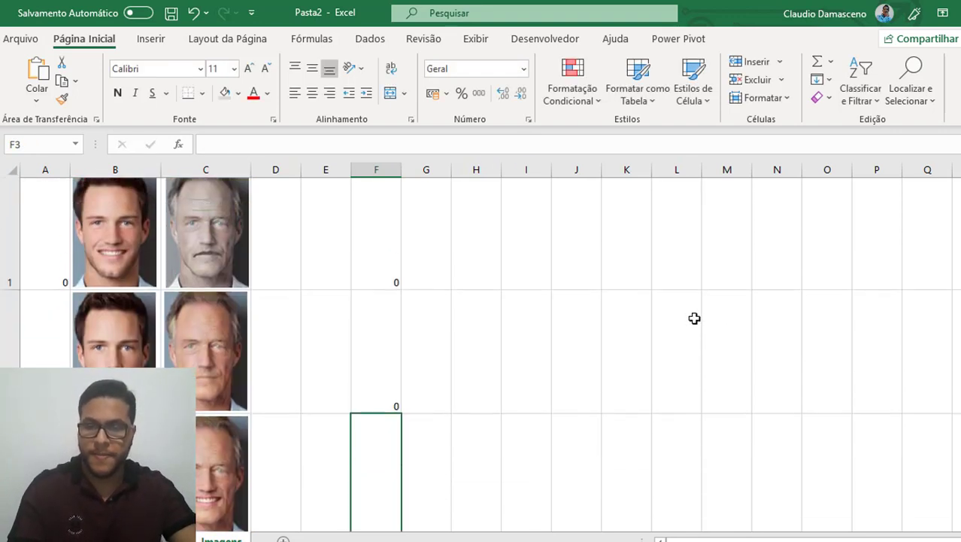
- Copy the full formula text from cell F2 and leave the cell unedited
click(382, 380)
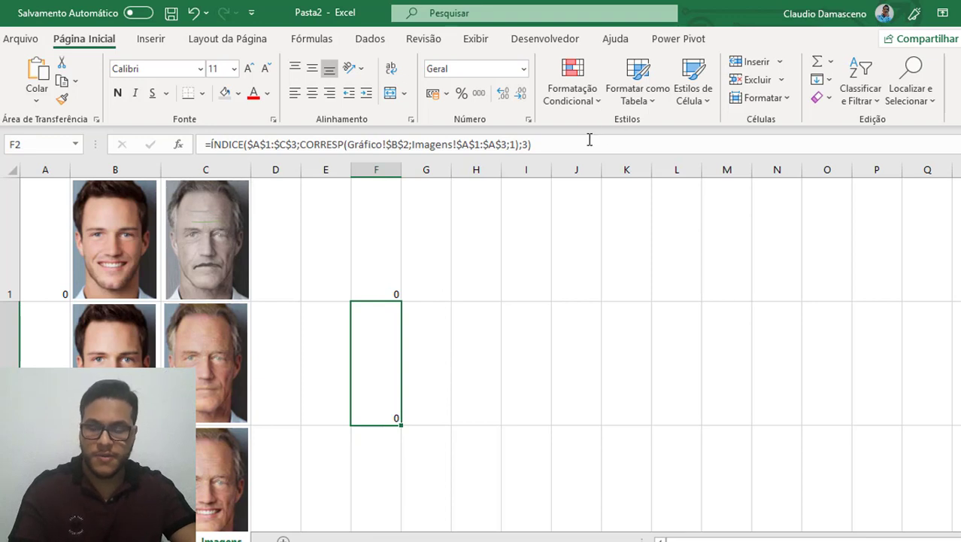
drag(590, 140, 202, 158)
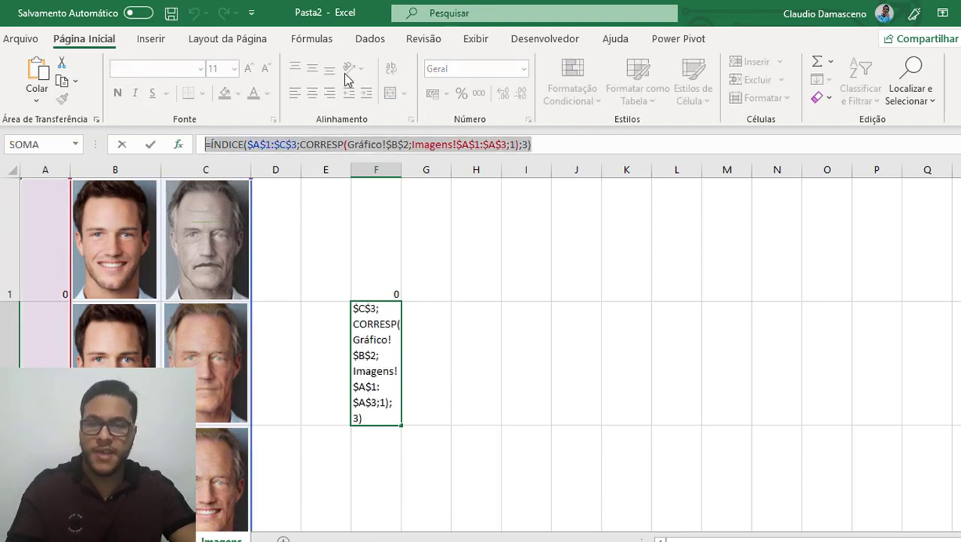
key(Escape)
- Define the workbook-level name imgIdoso, referring to the copied ÍNDICE/CORRESP formula with column 3
click(329, 43)
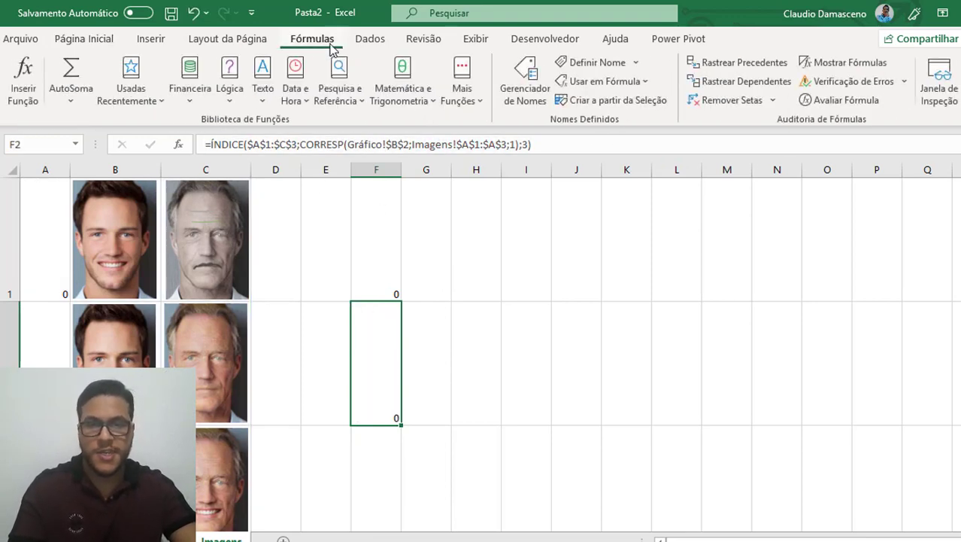
click(547, 105)
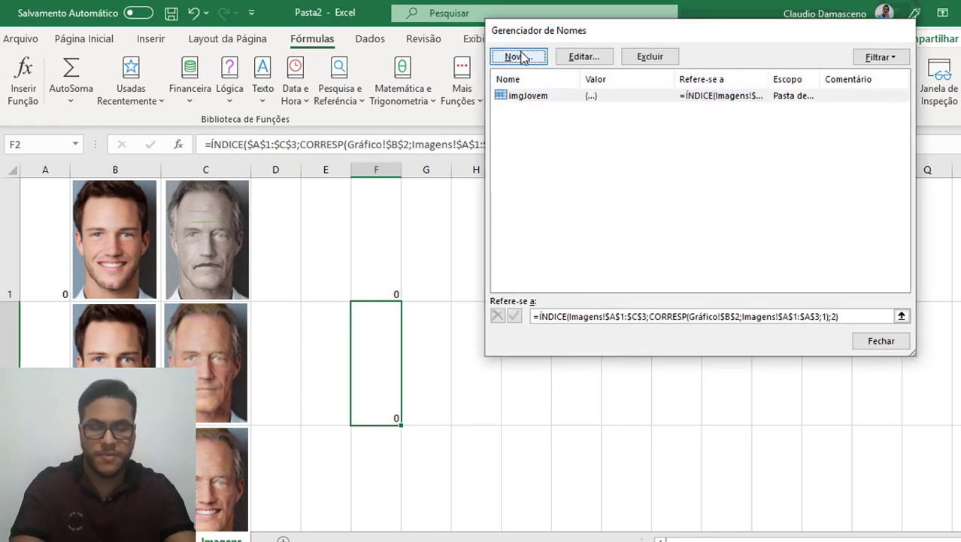
click(519, 57)
text(imgIdoso)
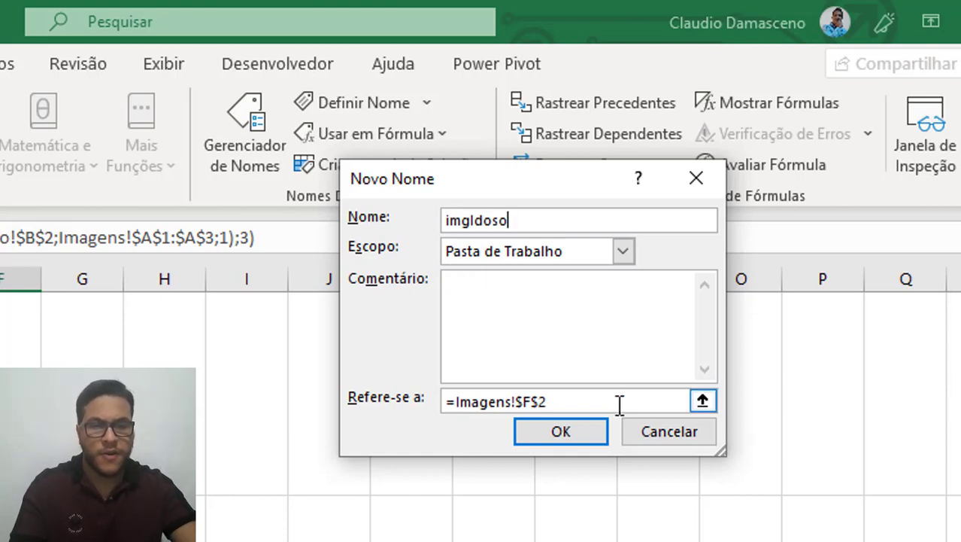
drag(577, 400, 435, 407)
key(ctrl+v)
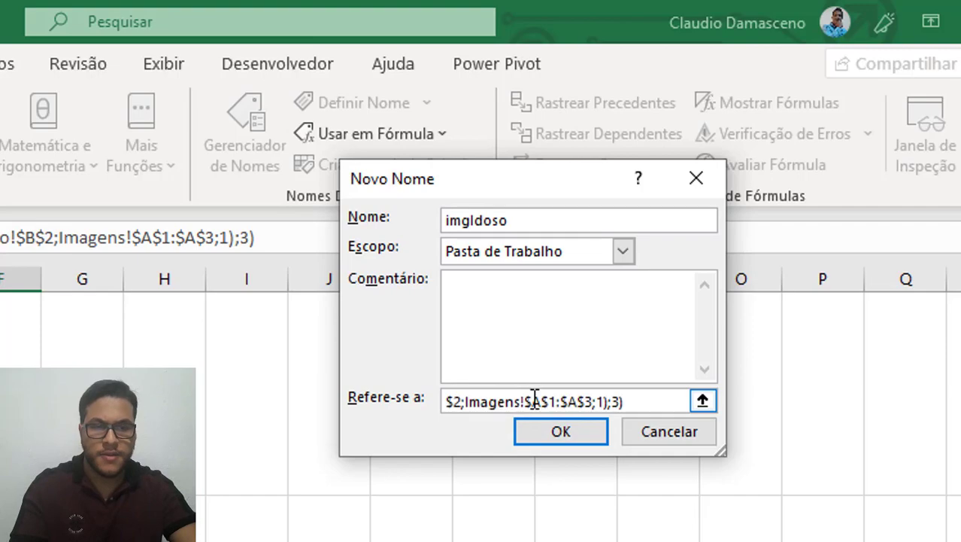
click(568, 451)
click(803, 540)
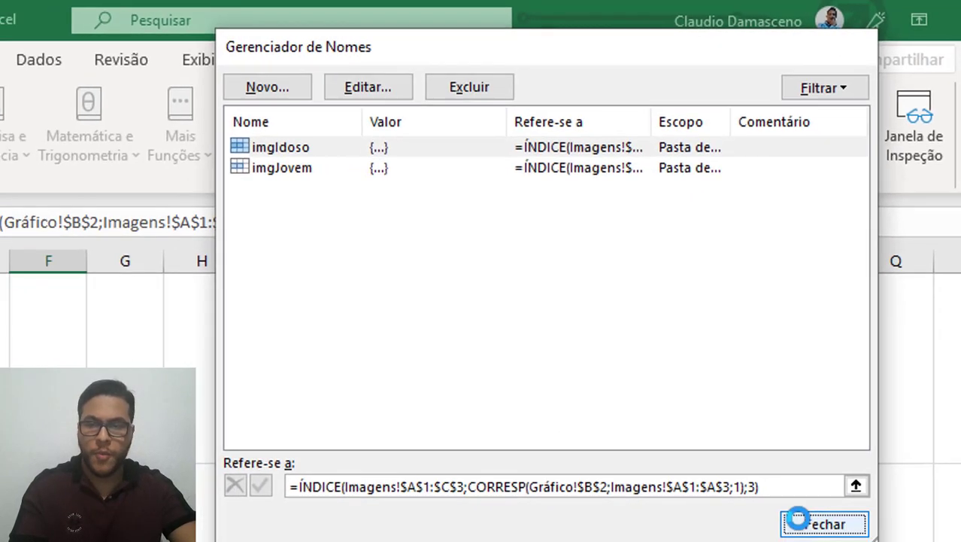
- Place a copy of the grey elderly face beside the table on the Imagens sheet and link it to =imgIdoso
click(201, 235)
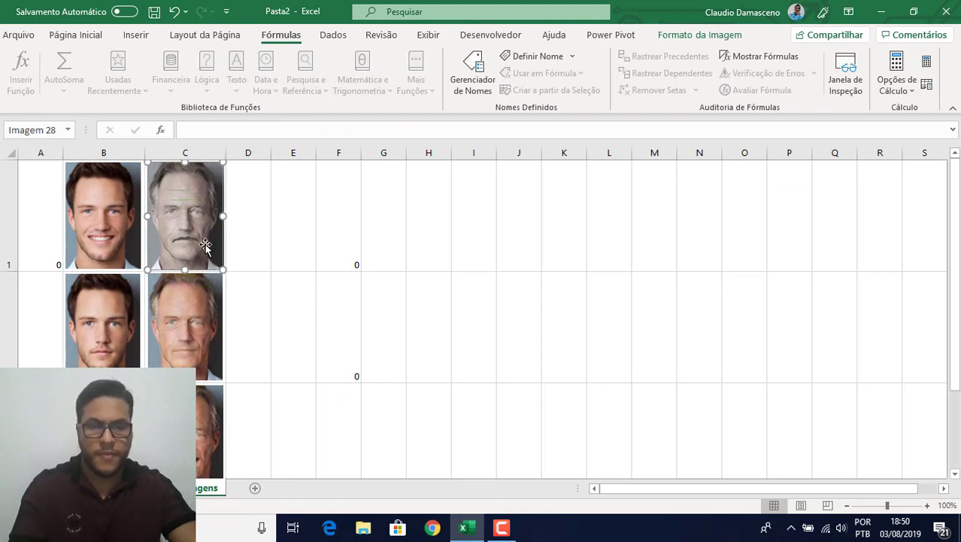
drag(204, 246, 544, 342)
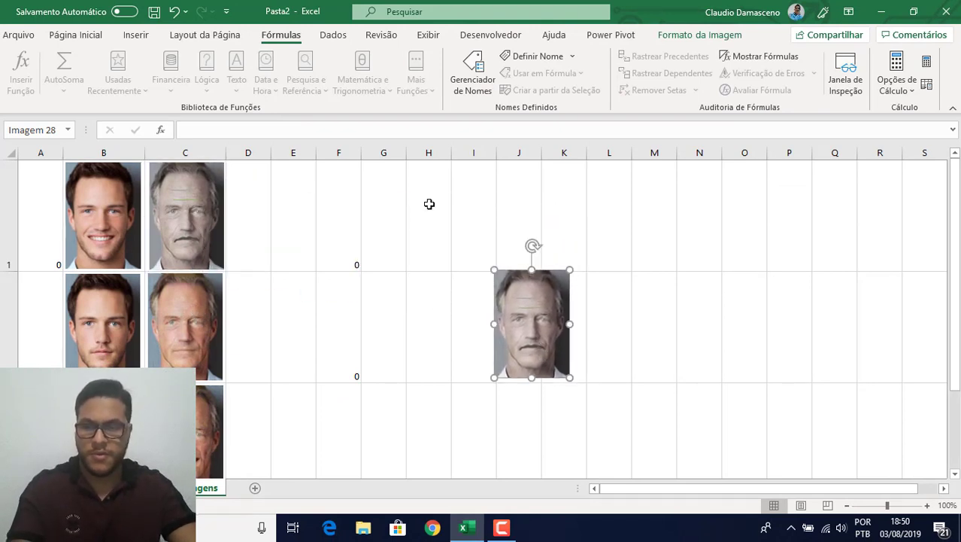
click(285, 129)
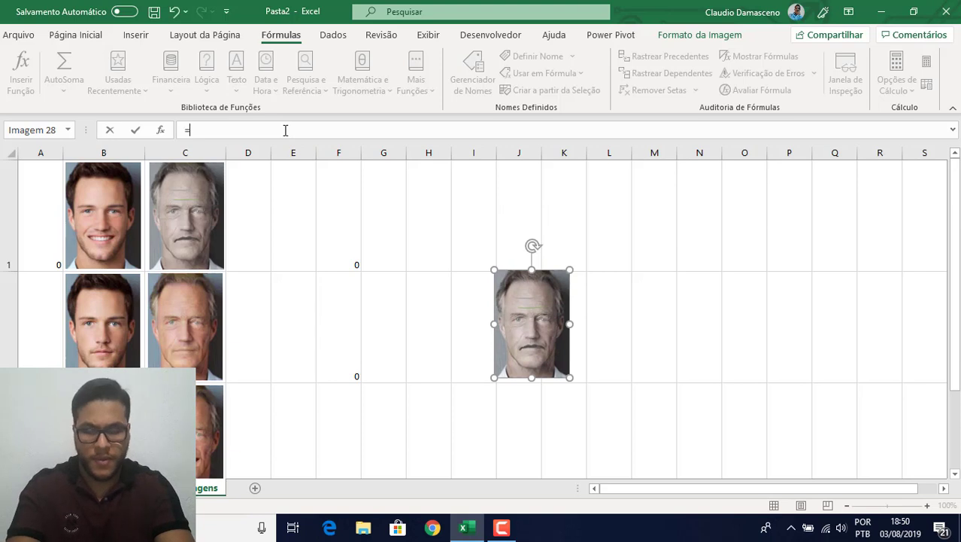
text(=img)
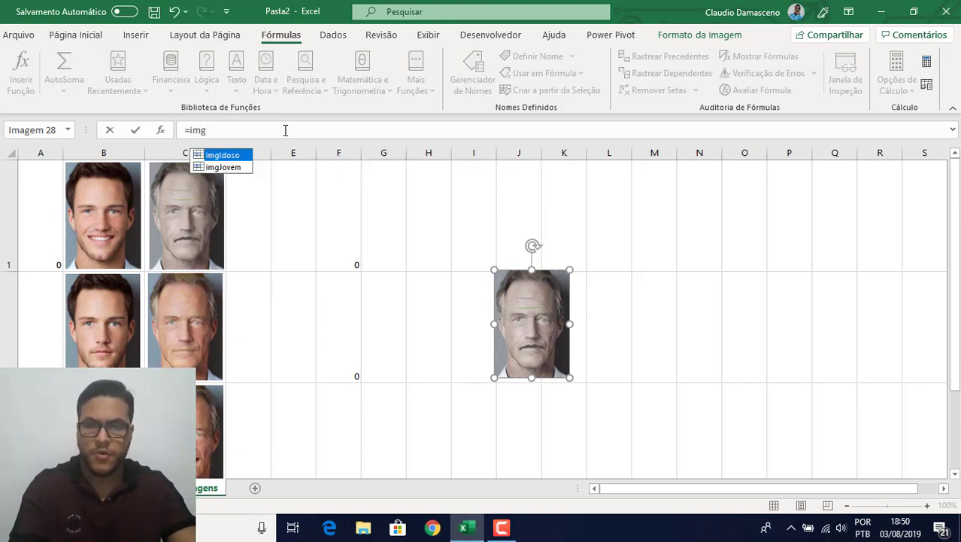
key(Tab)
key(Return)
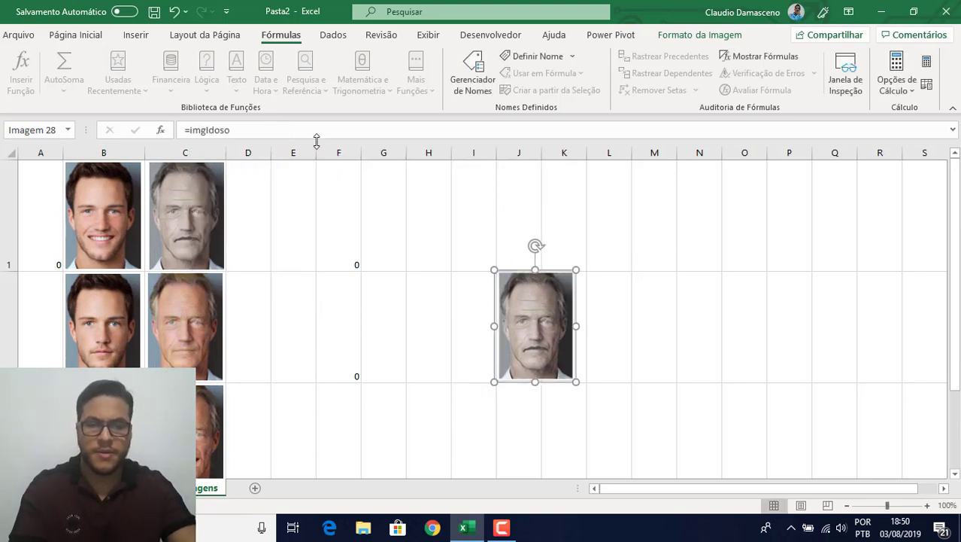
- Cut the linked elderly picture from the Imagens sheet and paste it onto the Gráfico sheet
drag(544, 300, 519, 274)
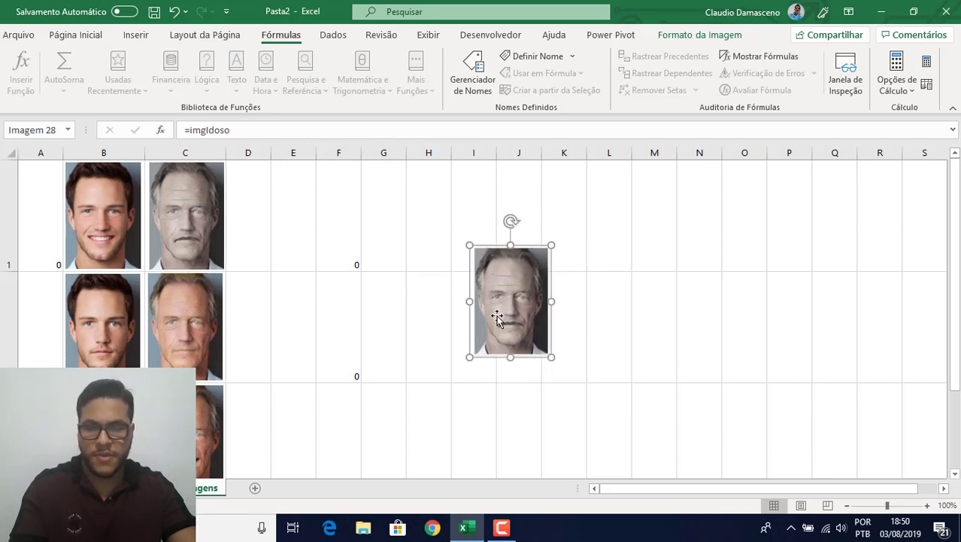
key(Delete)
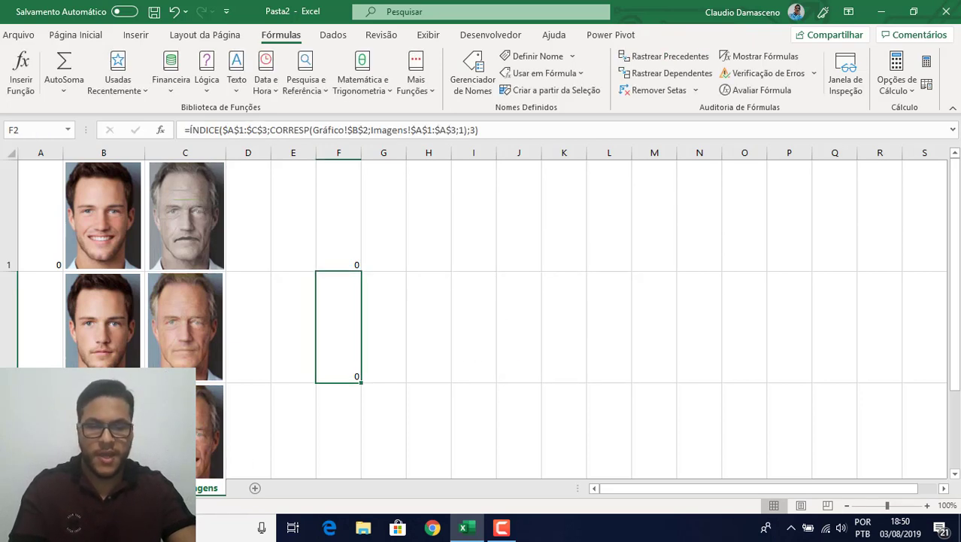
click(148, 488)
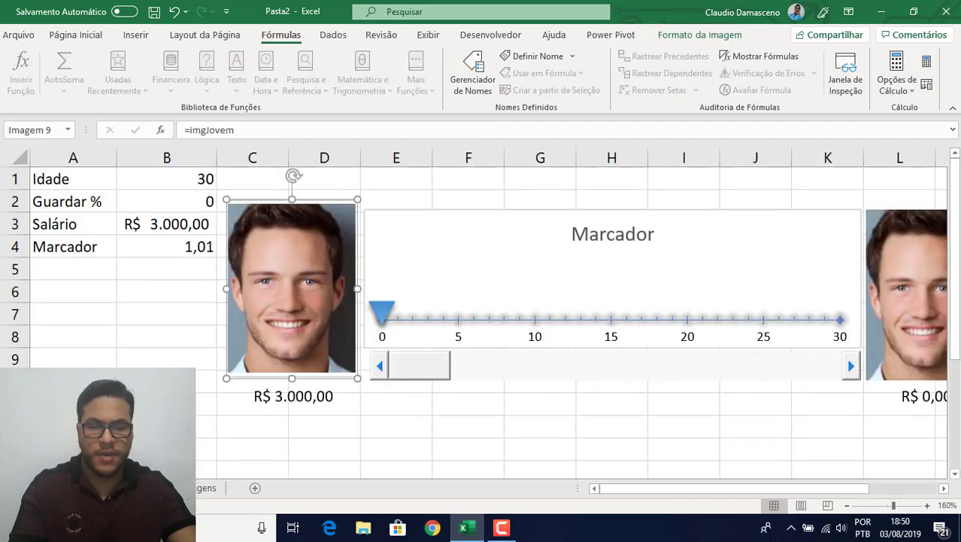
click(847, 504)
click(848, 504)
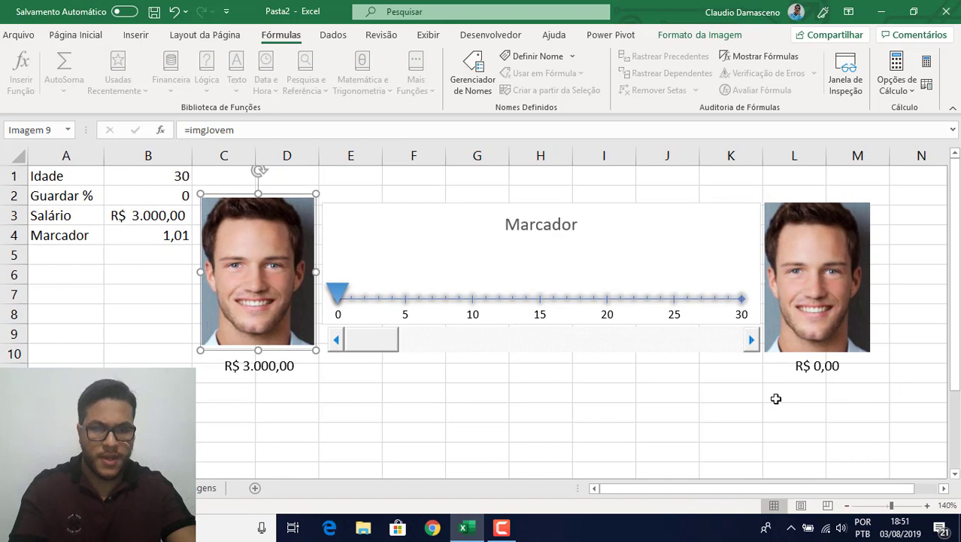
key(ctrl+v)
- Delete the young face beside the chart's 30 end and put the elderly picture in its place above the retirement amount
drag(243, 267, 807, 269)
key(Right)
key(Right)
key(Right)
key(Right)
key(Right)
key(Right)
key(Right)
key(Right)
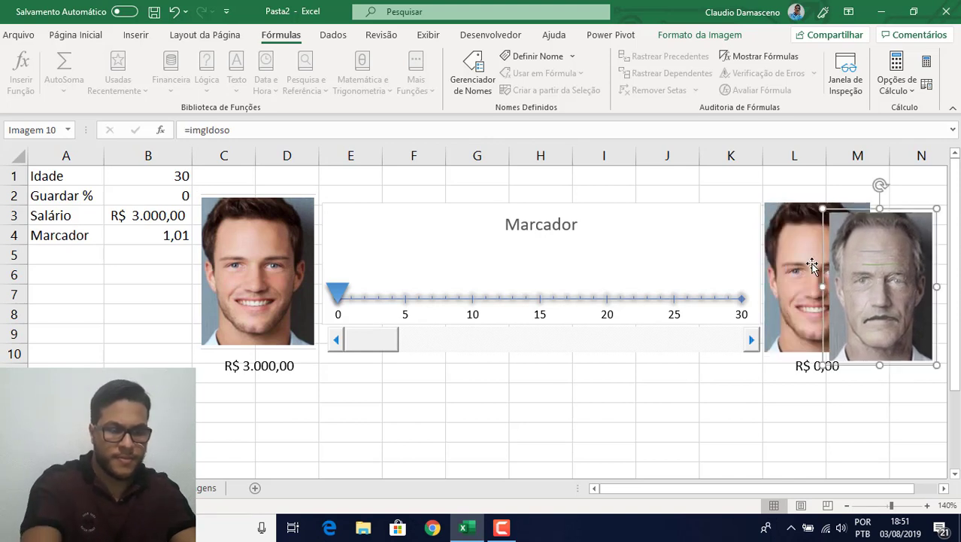
click(794, 250)
key(Delete)
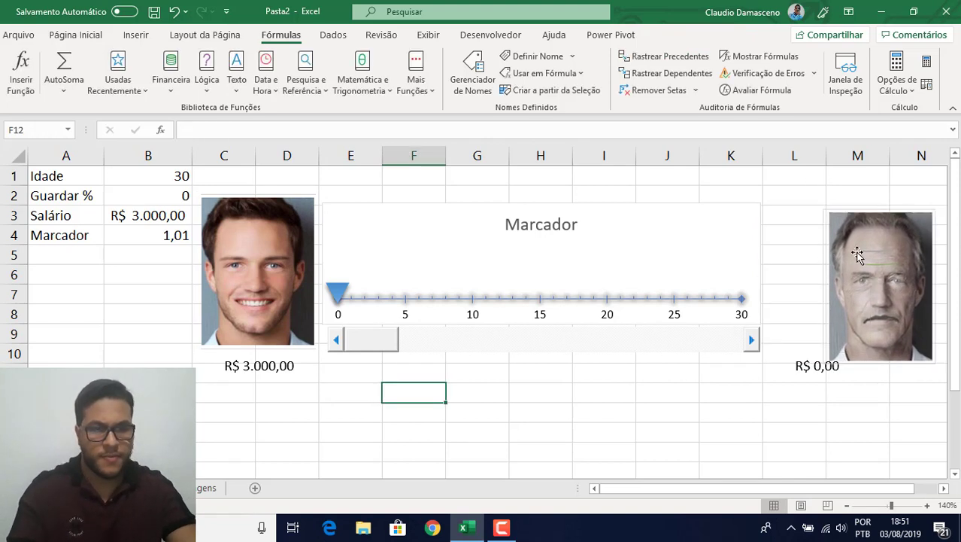
drag(854, 253, 803, 236)
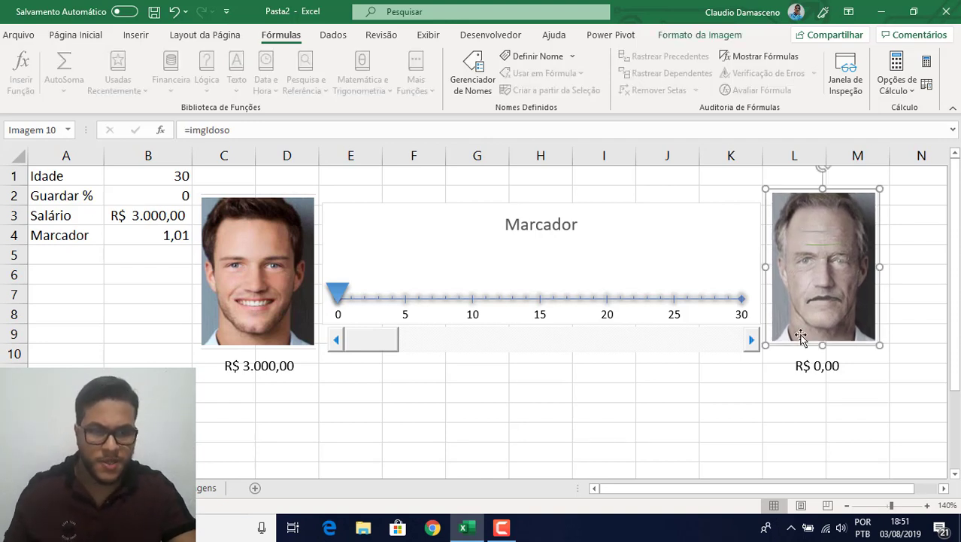
click(804, 405)
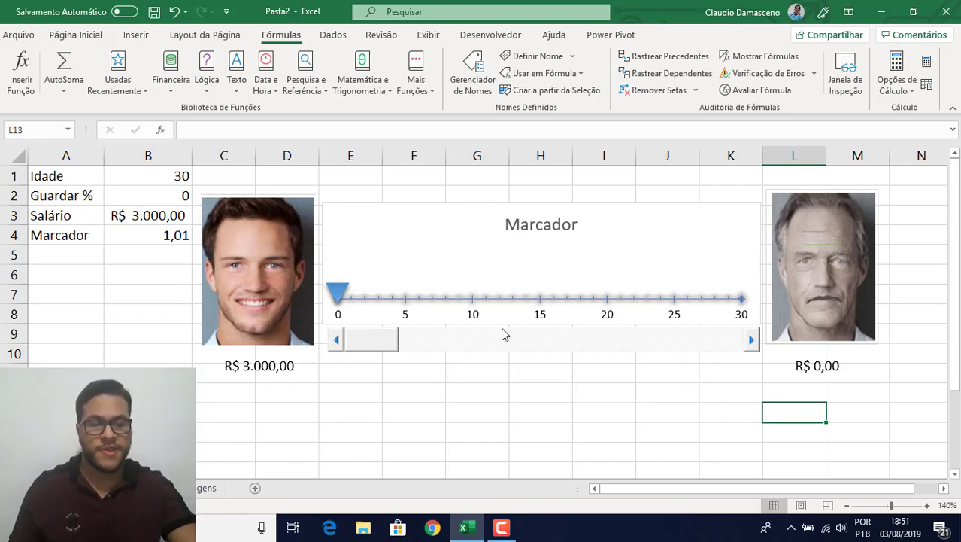
- Raise the savings percentage to 20 with the scroll bar to test how both face pictures respond
click(750, 341)
click(752, 342)
click(780, 344)
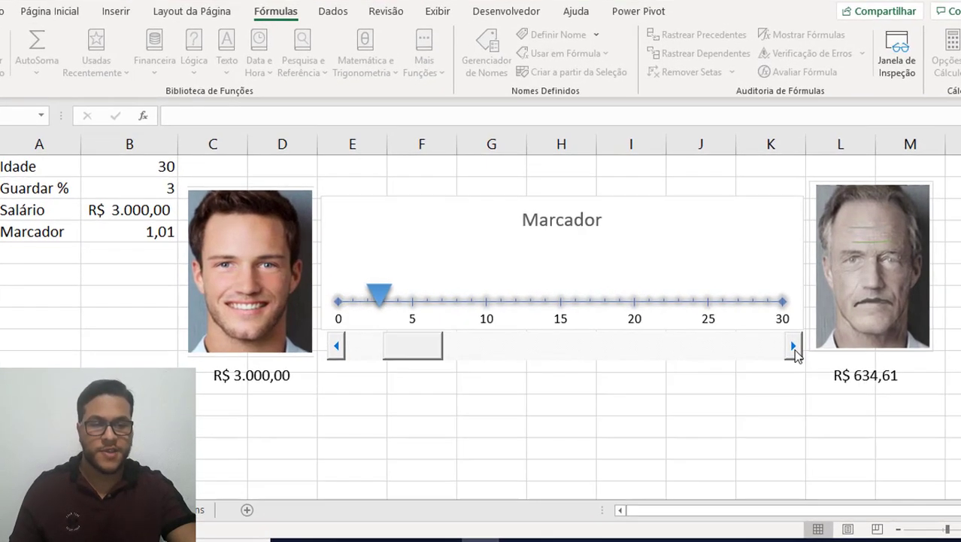
click(780, 345)
click(780, 344)
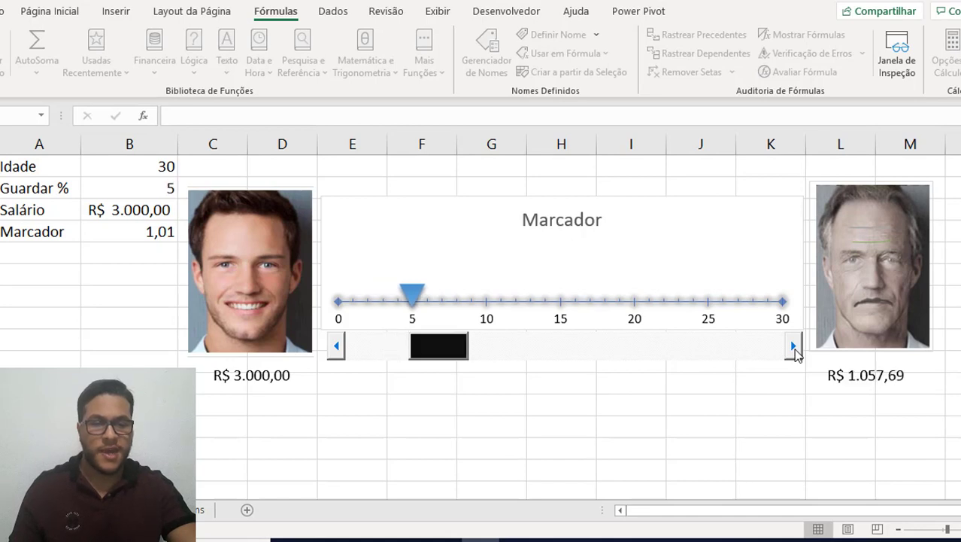
click(793, 348)
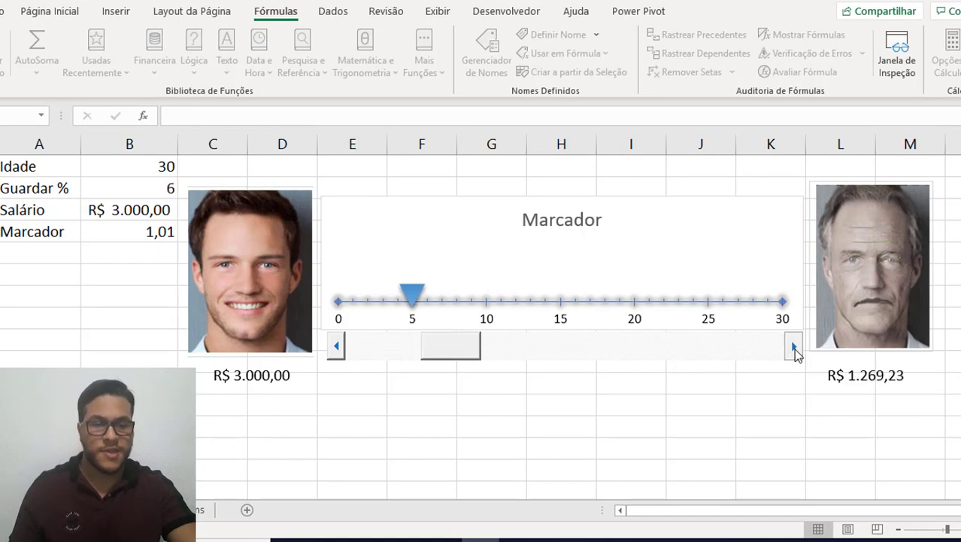
click(794, 347)
click(794, 348)
click(794, 348)
click(794, 347)
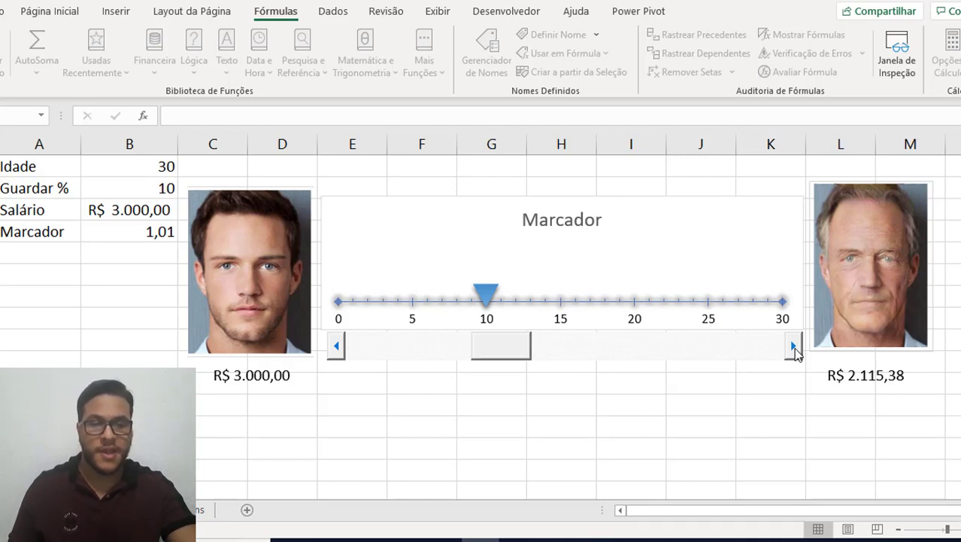
click(794, 347)
click(793, 347)
click(794, 347)
click(793, 348)
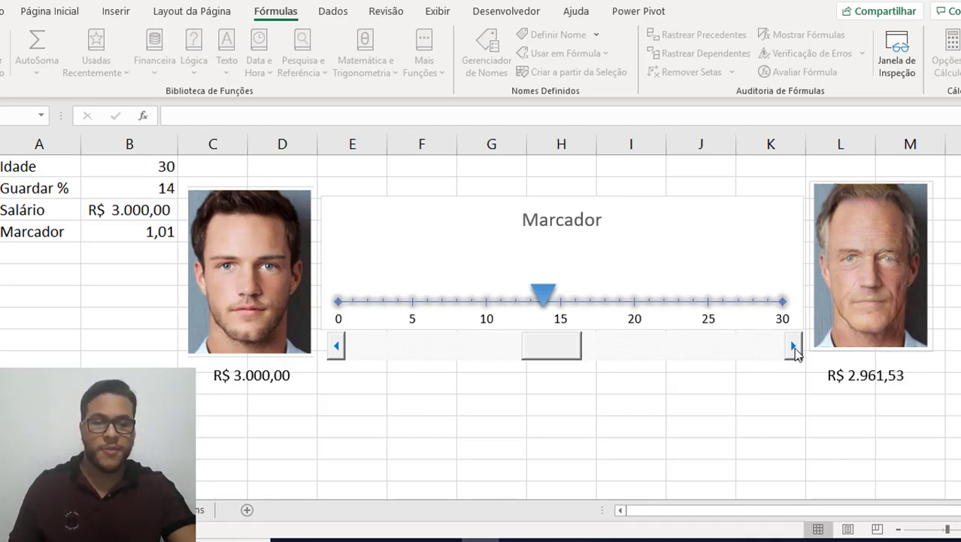
click(793, 347)
click(794, 348)
click(794, 347)
click(794, 346)
click(793, 347)
click(794, 347)
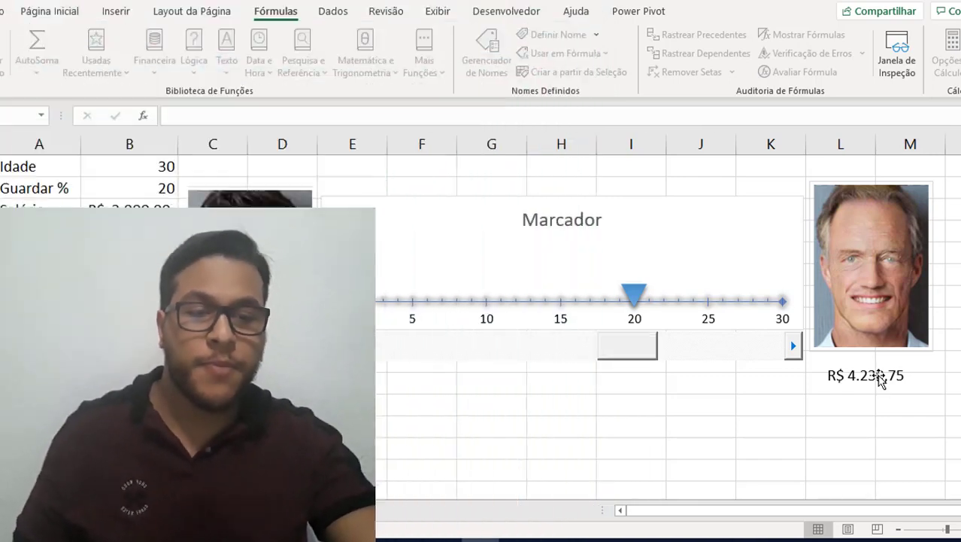
- Shift the retirement amount text box slightly to align it under the elderly face
click(883, 379)
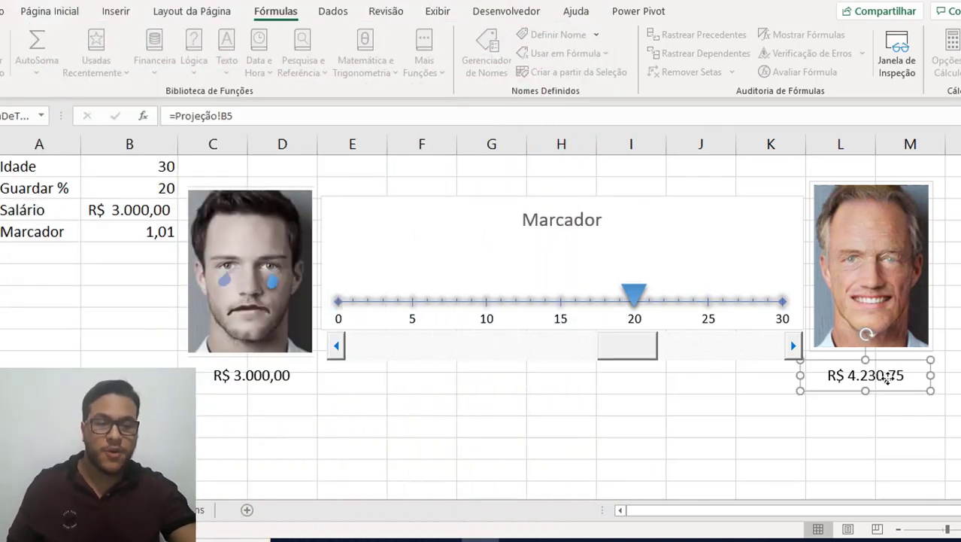
mouse_move(888, 379)
mouse_down()
mouse_move(897, 364)
mouse_move(894, 381)
mouse_up()
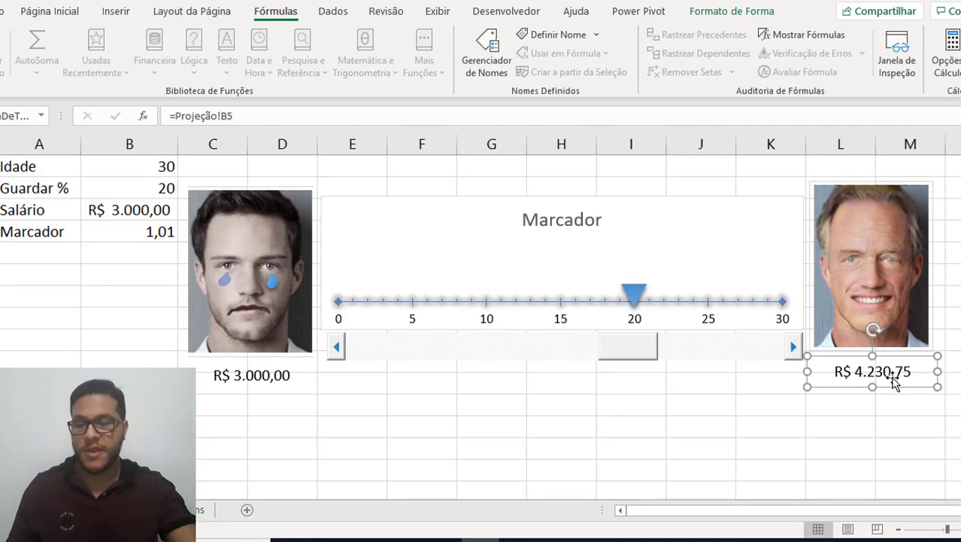
- Apply the three coloured arrows icon set as conditional formatting to the % cell B6 on the Projeção sheet
key(ctrl+Page_Down)
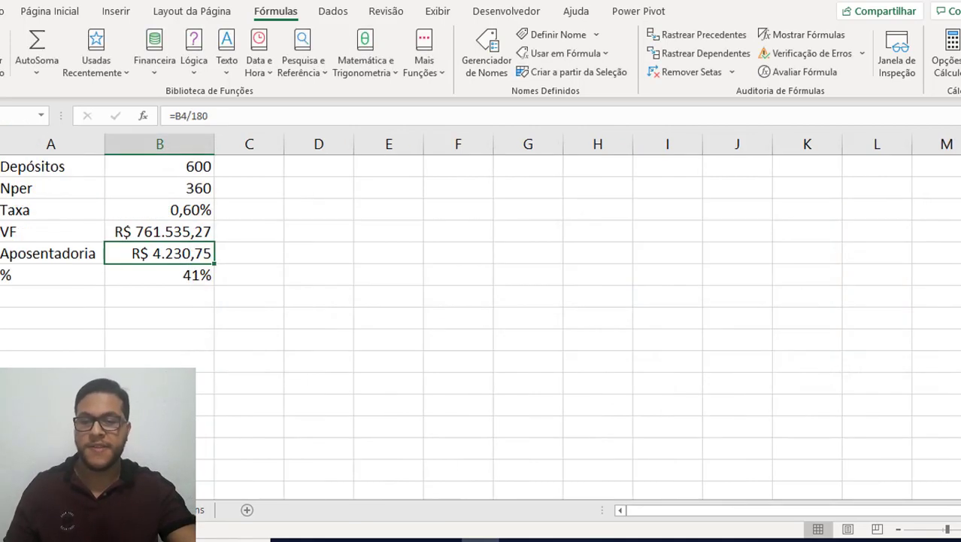
click(185, 276)
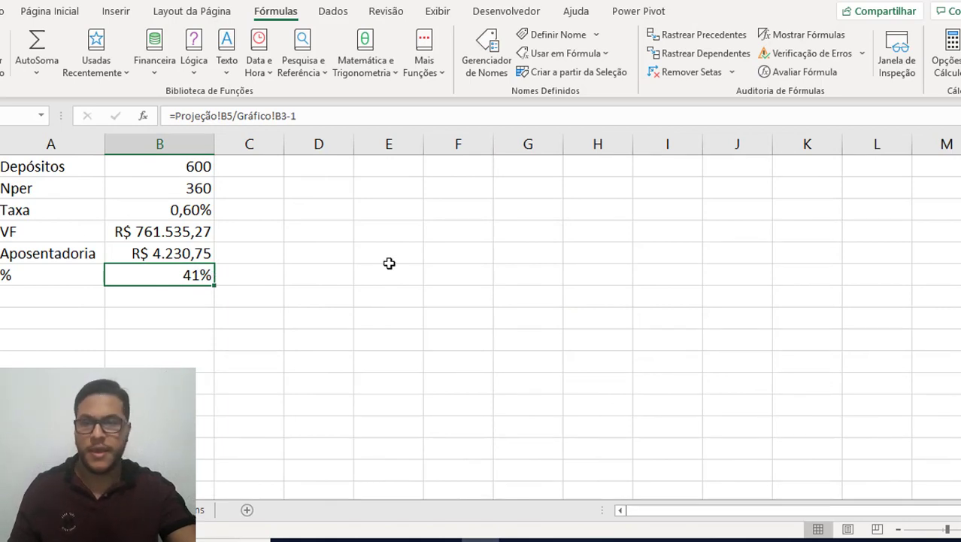
click(51, 12)
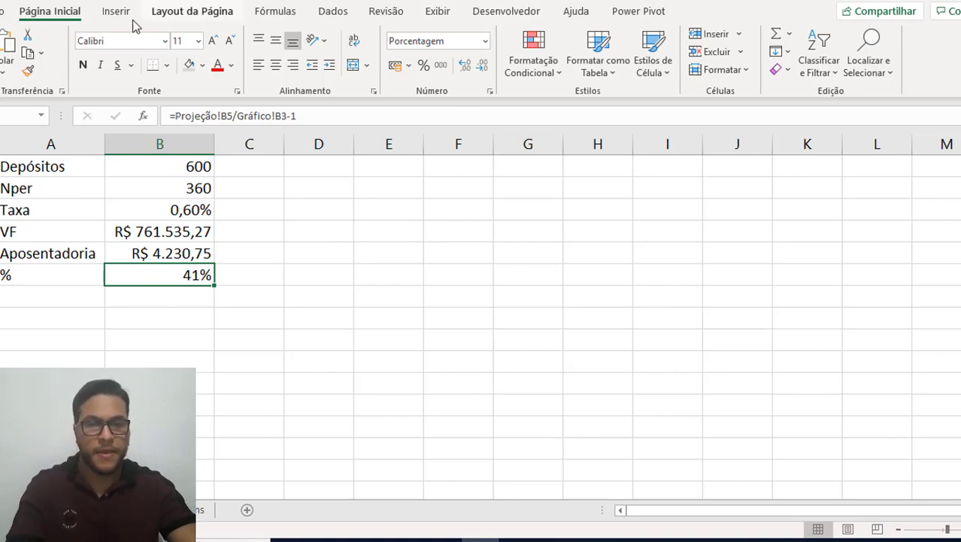
click(562, 70)
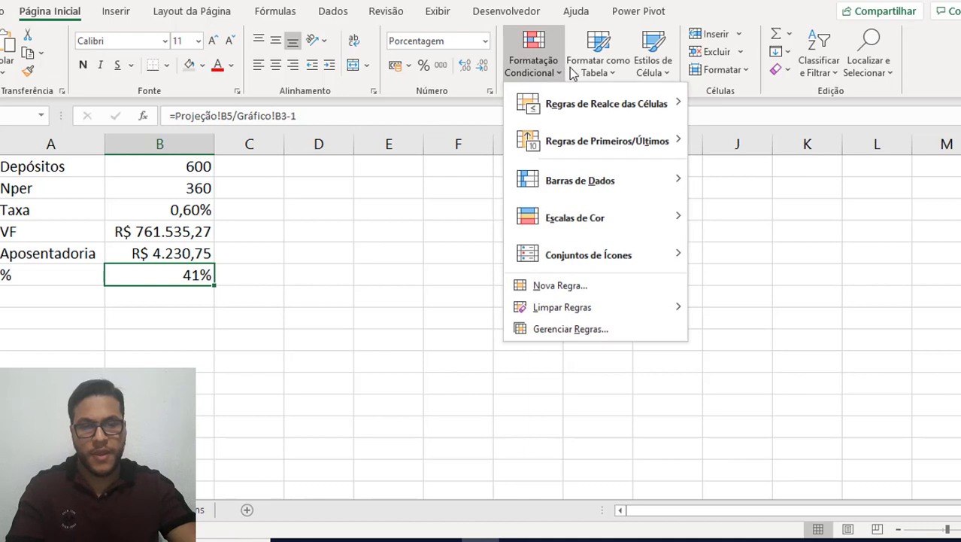
mouse_move(659, 253)
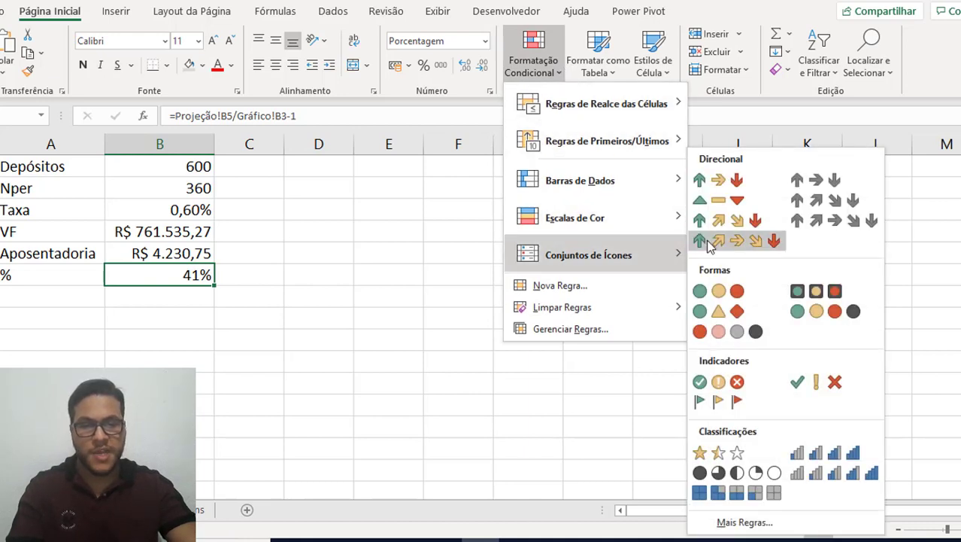
click(719, 182)
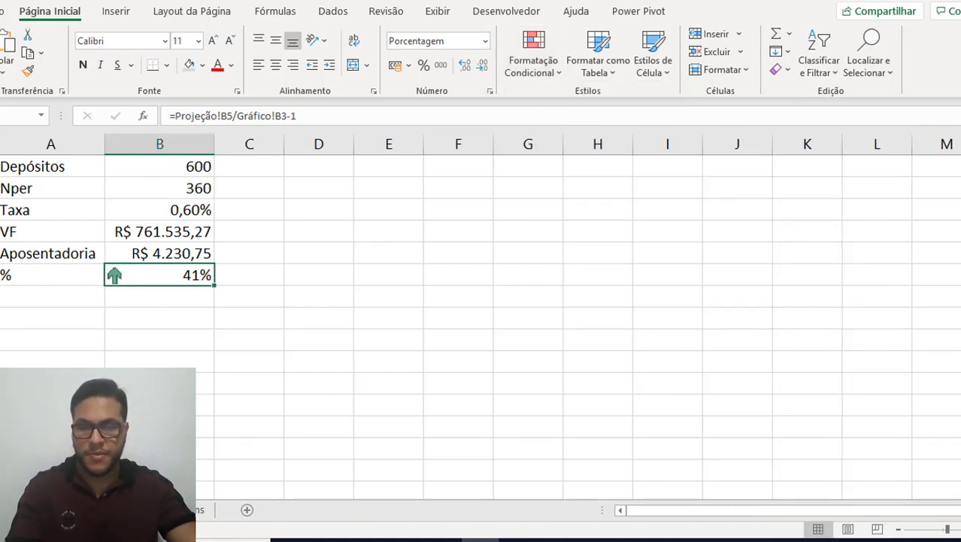
- Lower the savings percentage to 5 on the Gráfico sheet and check the arrow in cell B6 of Projeção
click(67, 510)
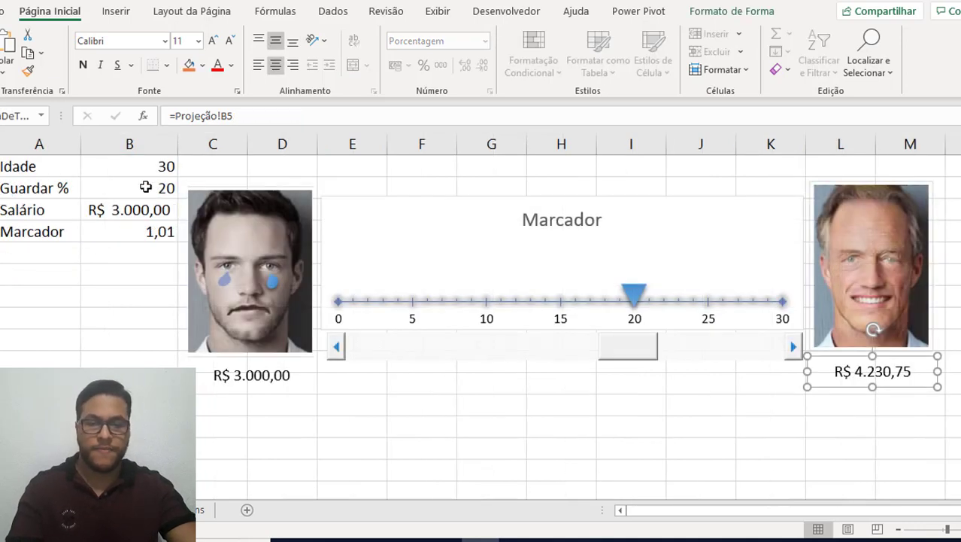
click(382, 356)
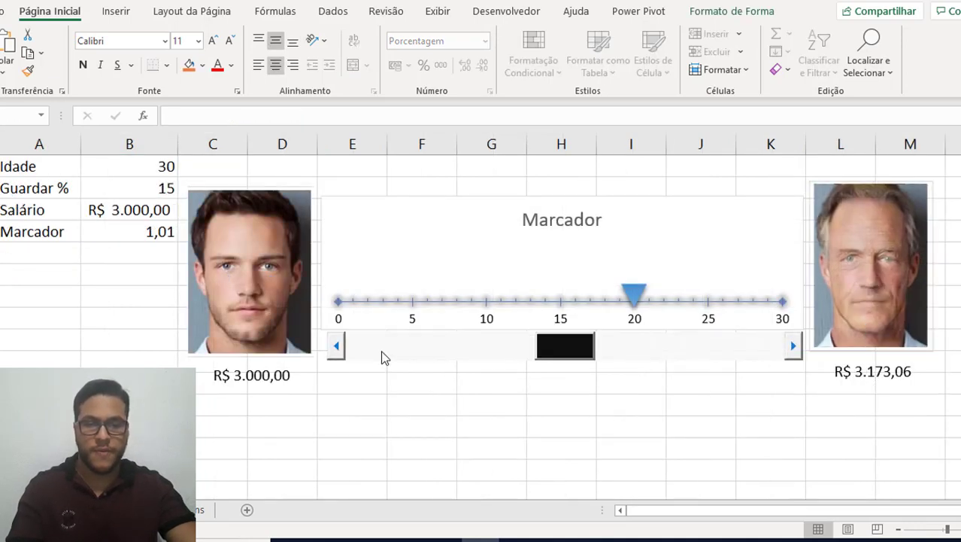
click(382, 357)
click(383, 356)
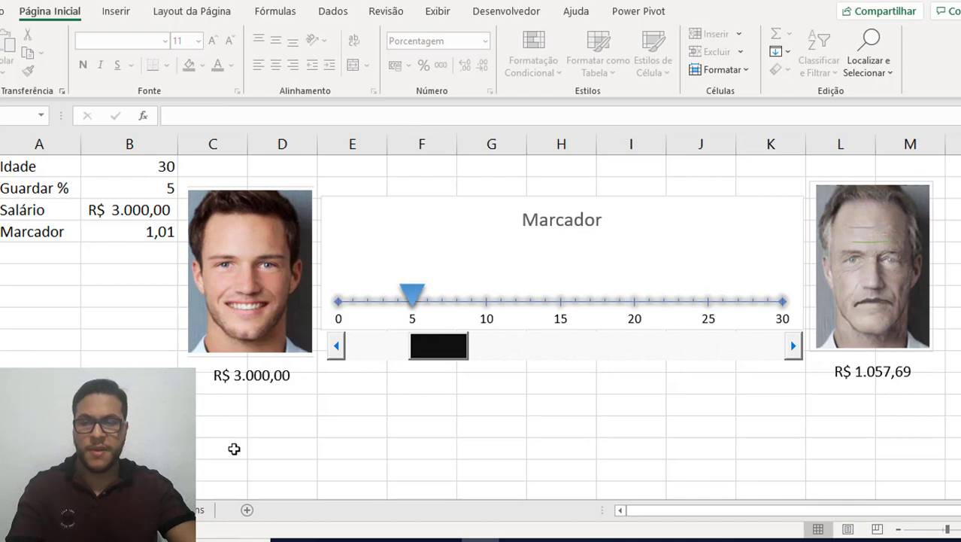
click(125, 510)
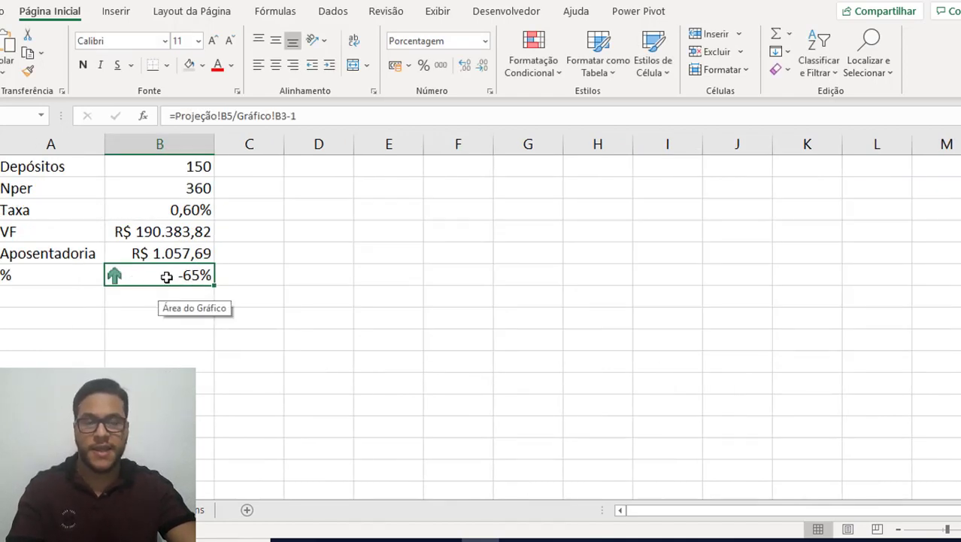
- Start a new conditional formatting rule for cell B6 using the icon set of red, yellow and green arrows
click(533, 64)
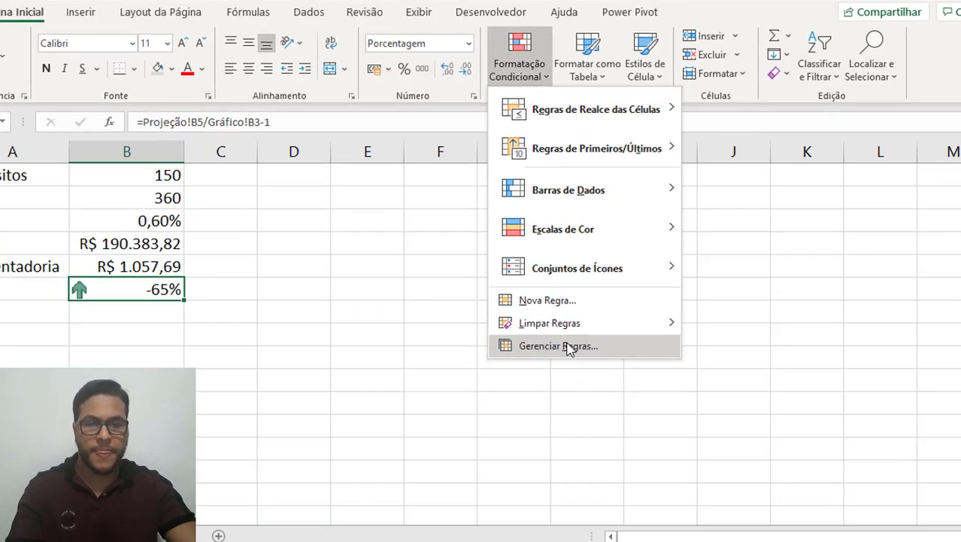
click(558, 346)
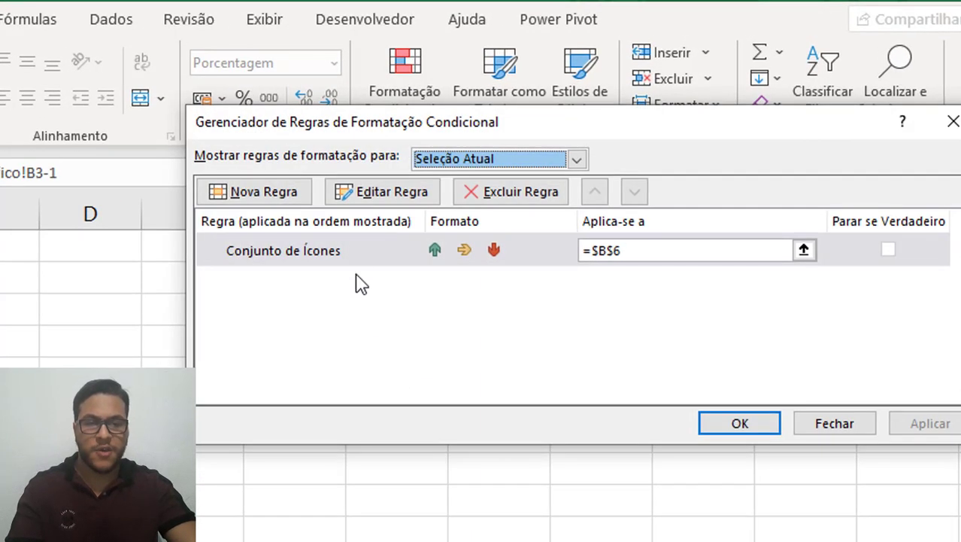
click(480, 186)
click(361, 192)
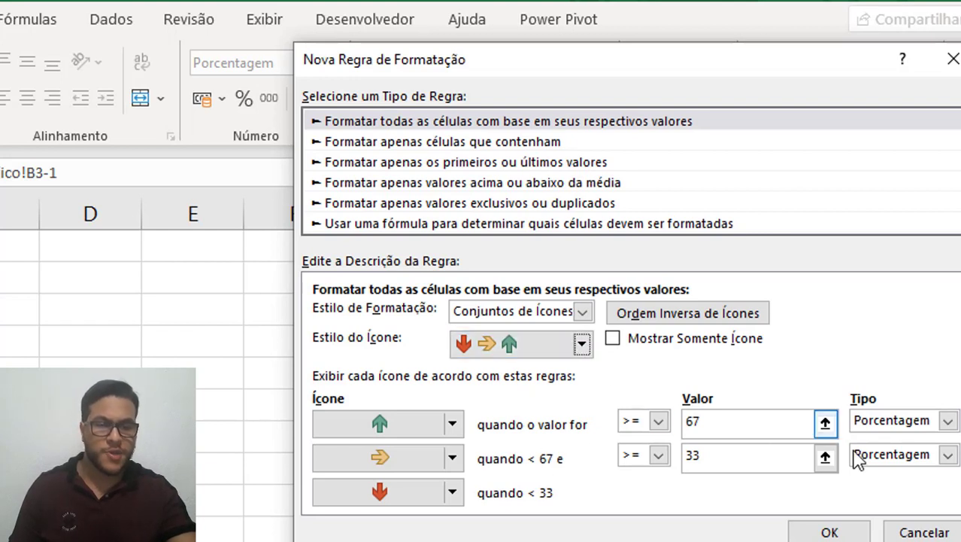
- Set the value type of both the green and yellow arrow thresholds to Número in the new rule
click(892, 423)
click(884, 442)
click(907, 454)
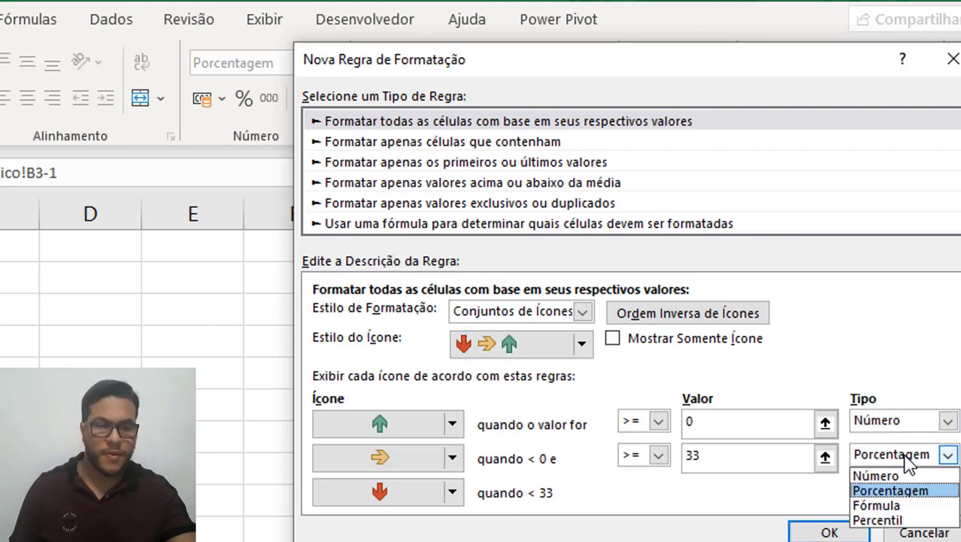
click(899, 477)
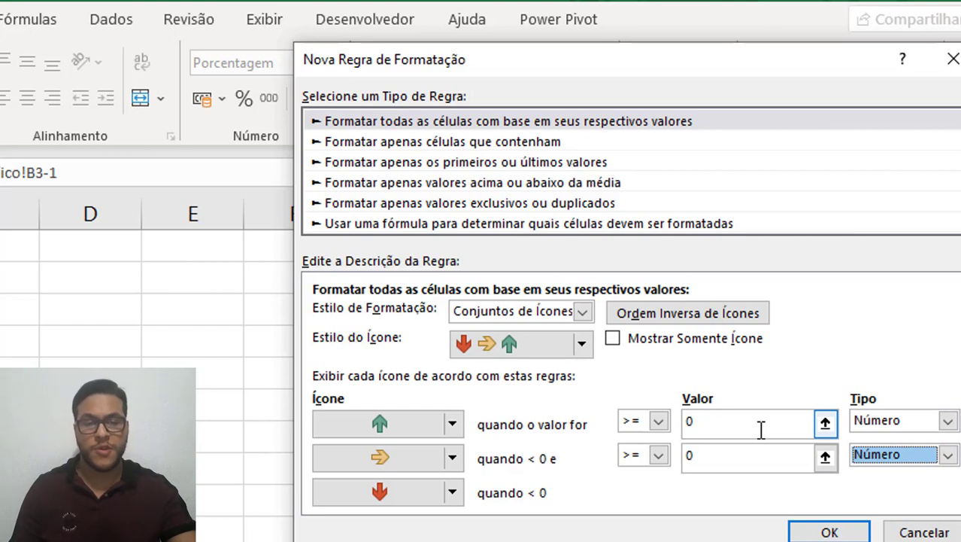
- Set the green arrow to values >= 0,3 and the yellow arrow to values >= 0, and create the rule
click(659, 456)
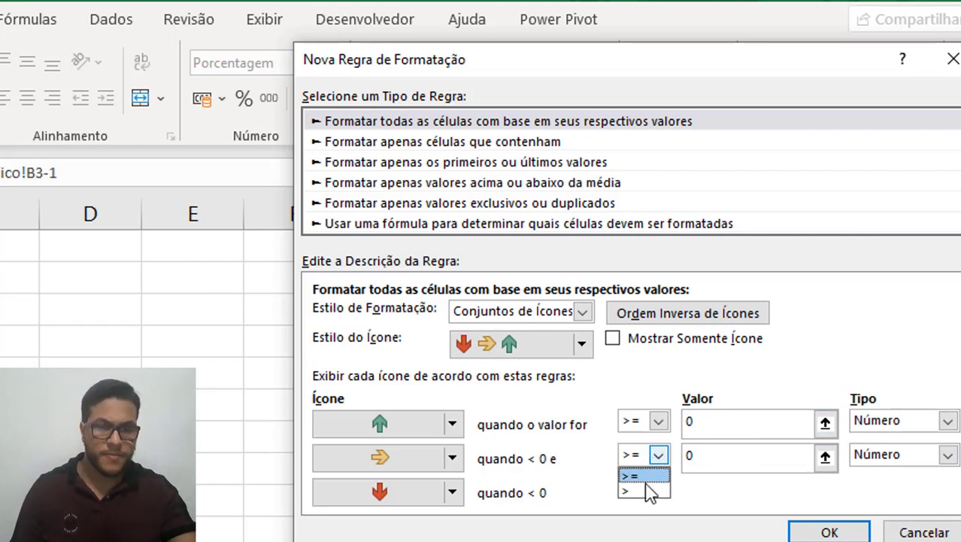
click(658, 422)
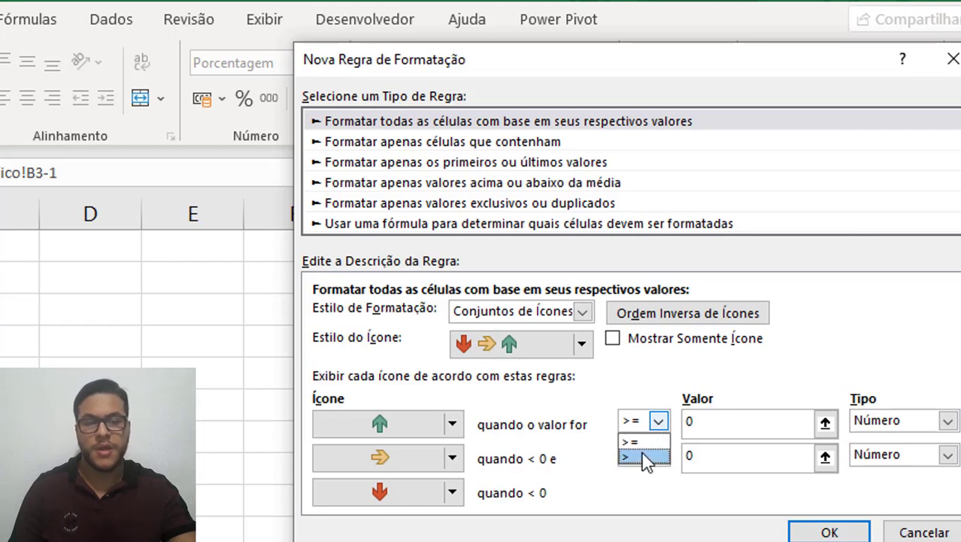
click(716, 425)
double_click(733, 421)
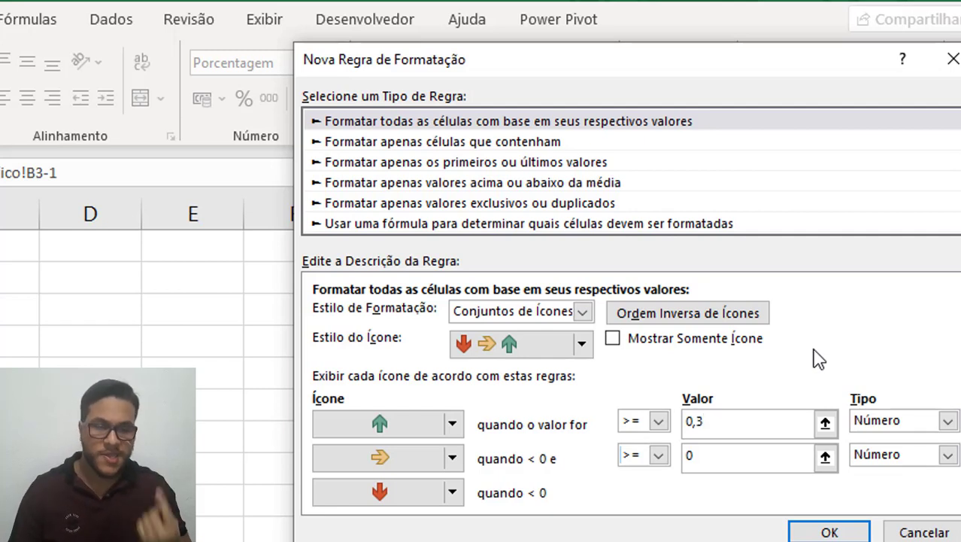
click(779, 457)
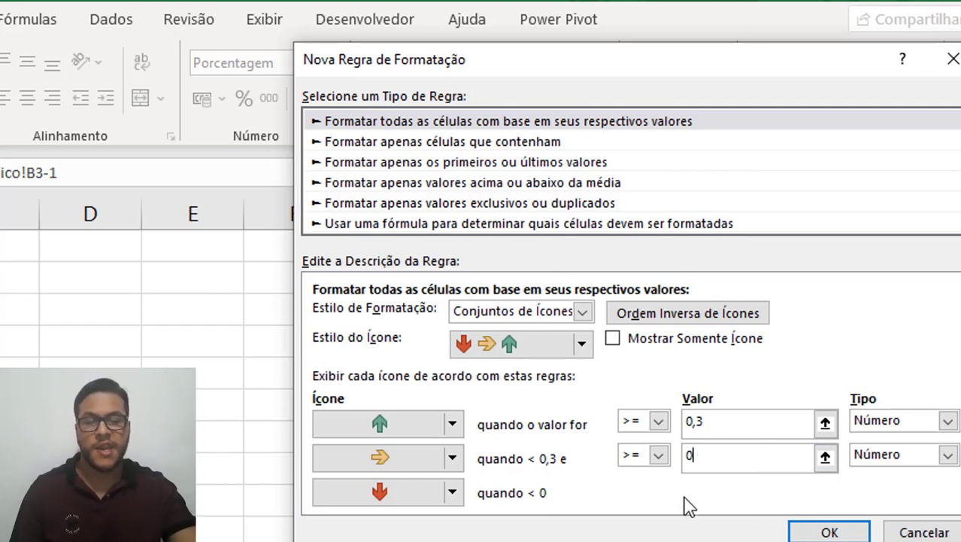
click(829, 533)
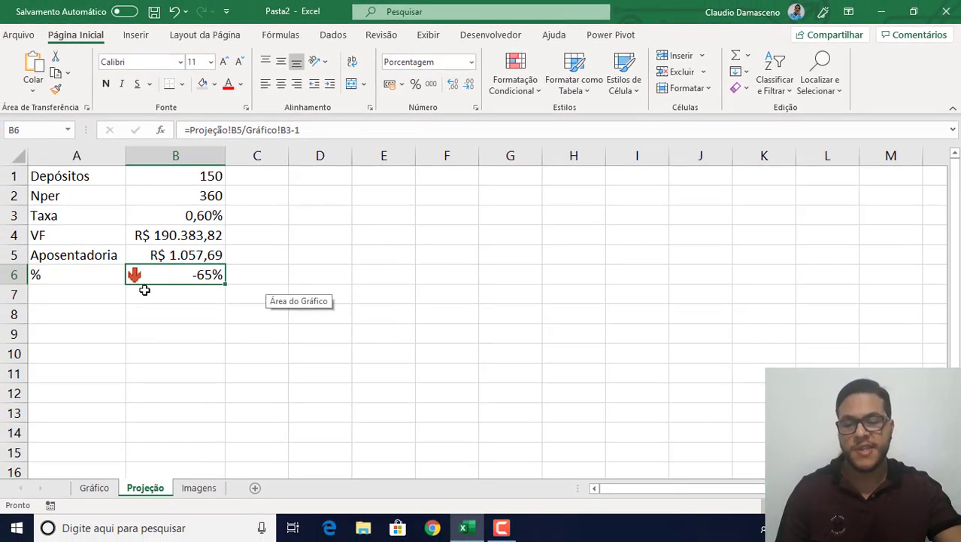
- Raise the savings percentage to 15 with the scroll bar on the Gráfico sheet
click(96, 489)
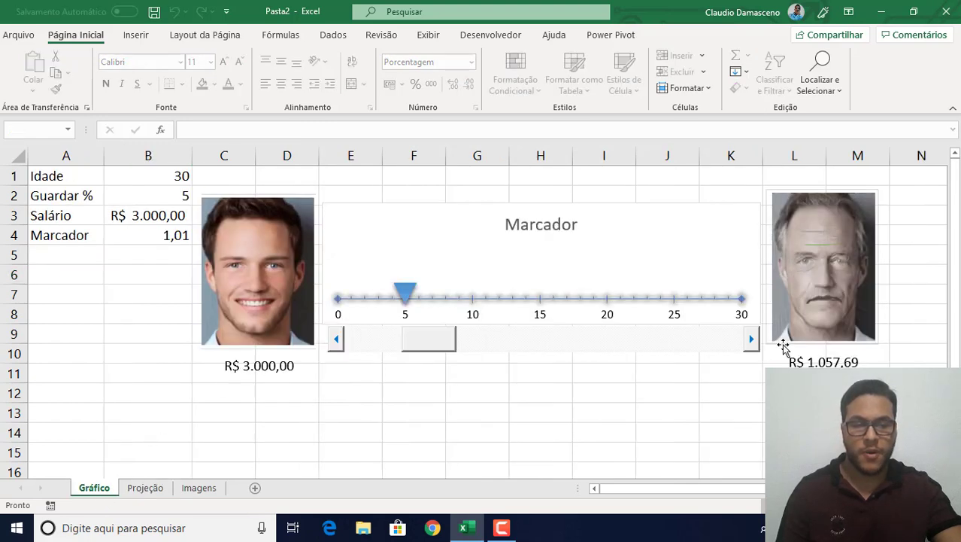
click(752, 339)
click(752, 340)
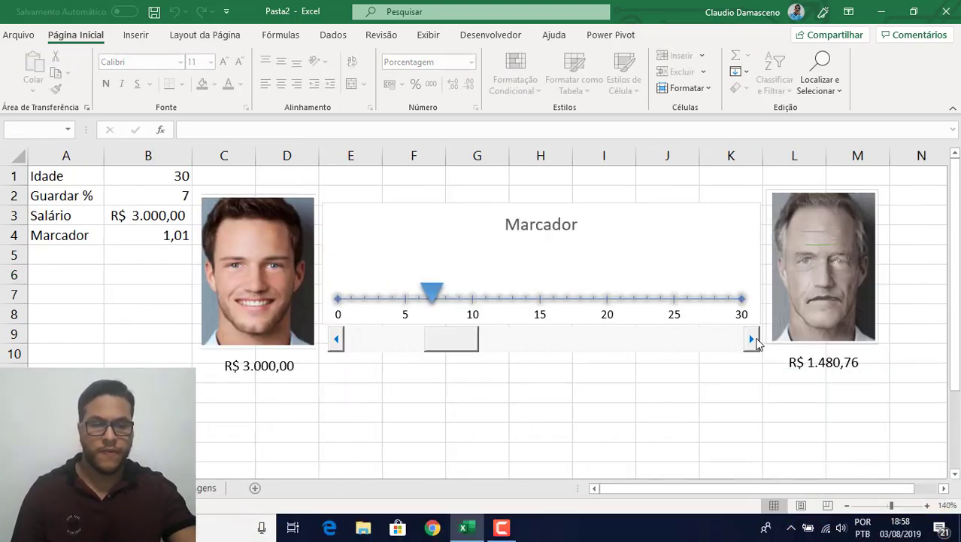
click(752, 339)
click(753, 340)
click(753, 339)
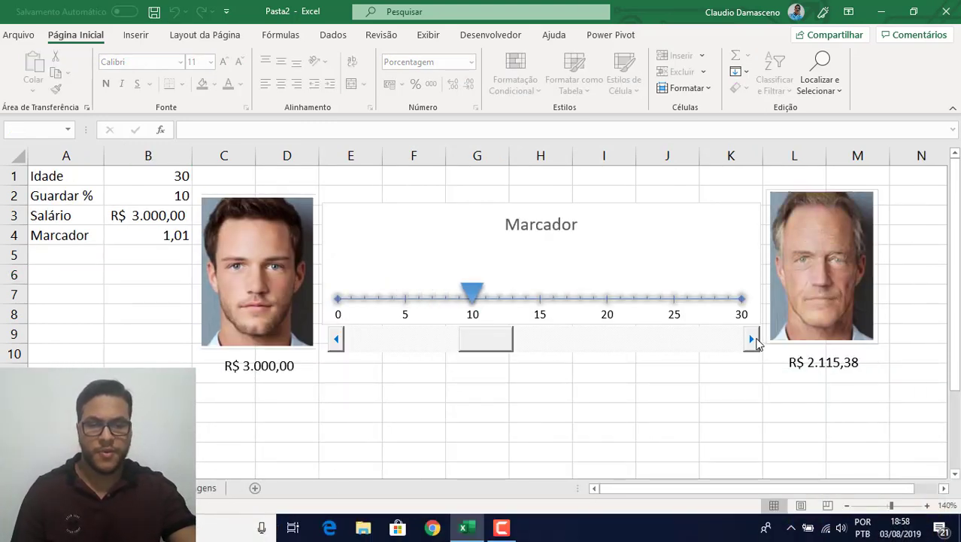
click(753, 340)
click(753, 339)
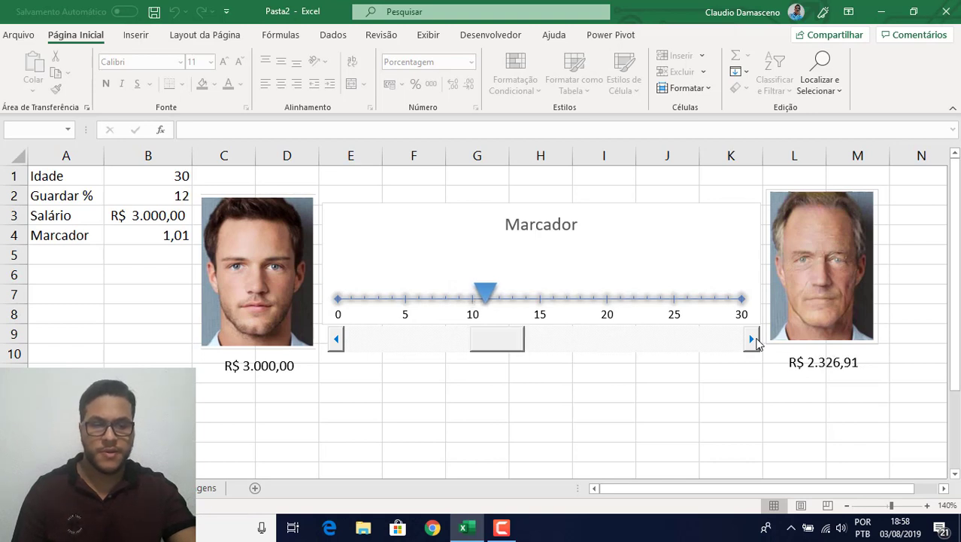
click(753, 339)
click(753, 339)
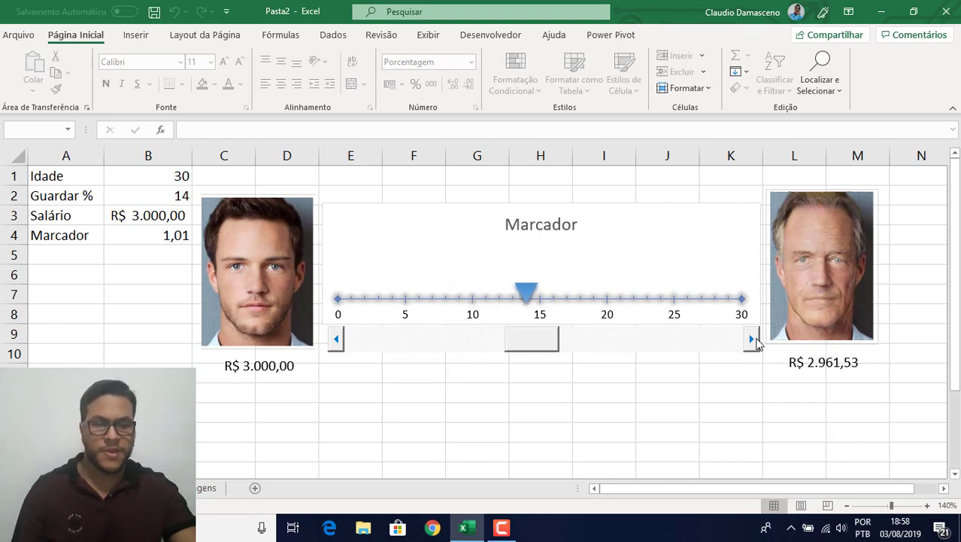
click(753, 340)
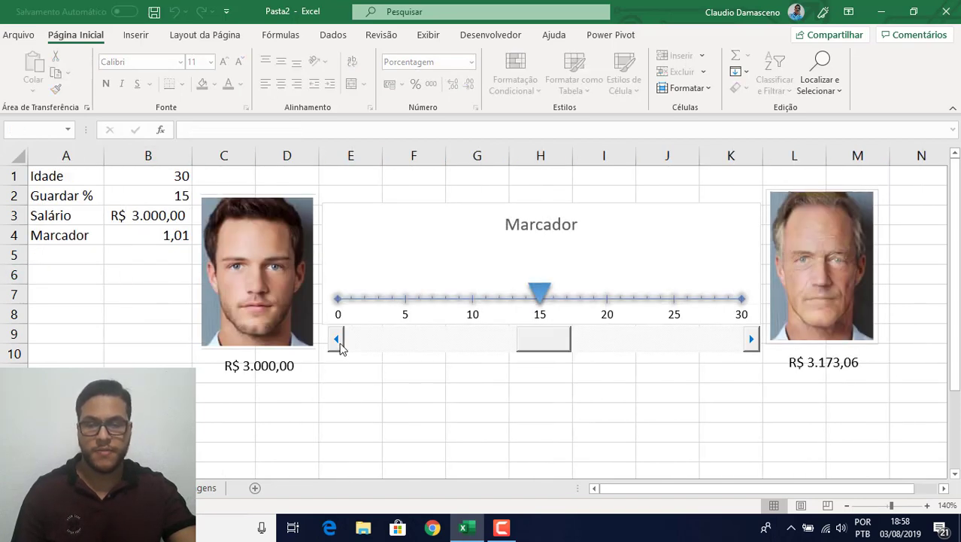
click(336, 340)
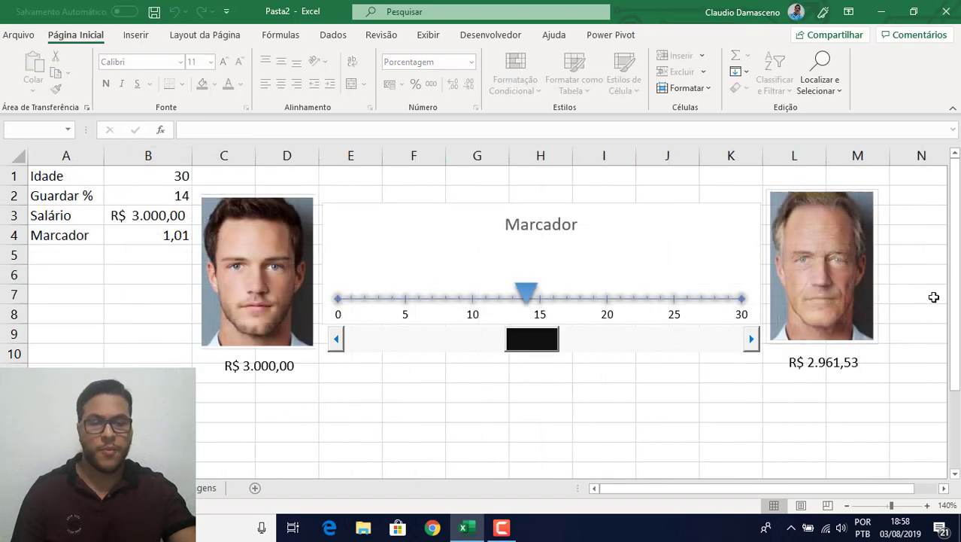
click(751, 339)
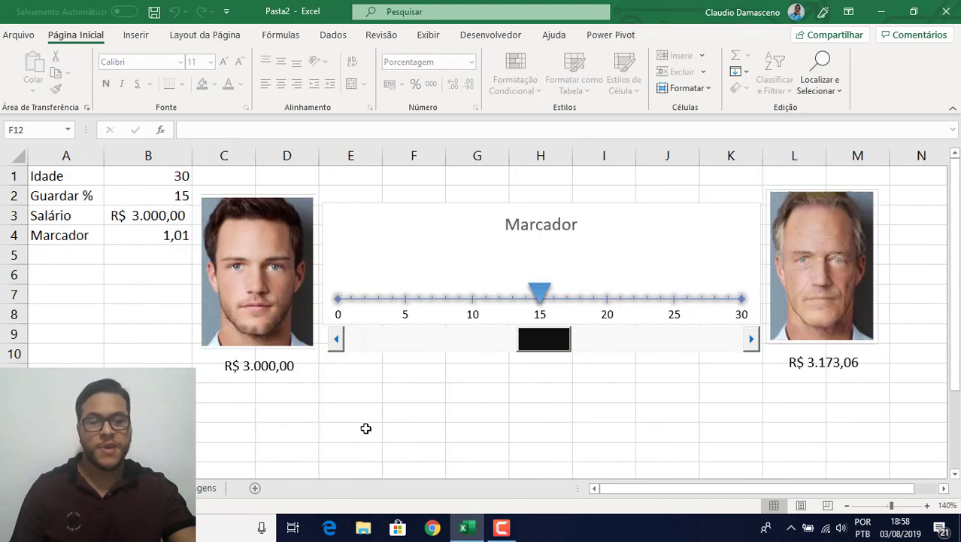
- Raise the savings percentage to 19 and check the arrow in cell B6 of the Projeção sheet
click(751, 340)
click(752, 340)
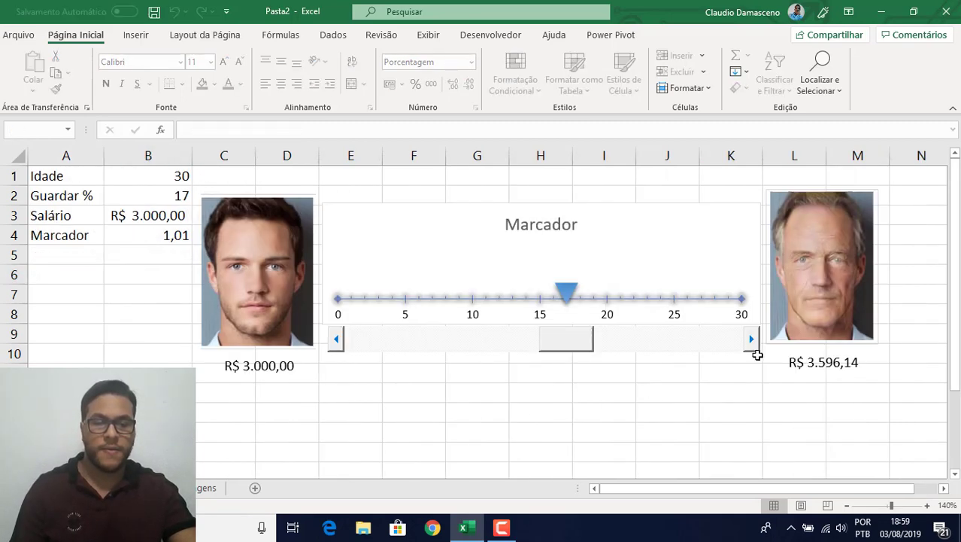
click(751, 340)
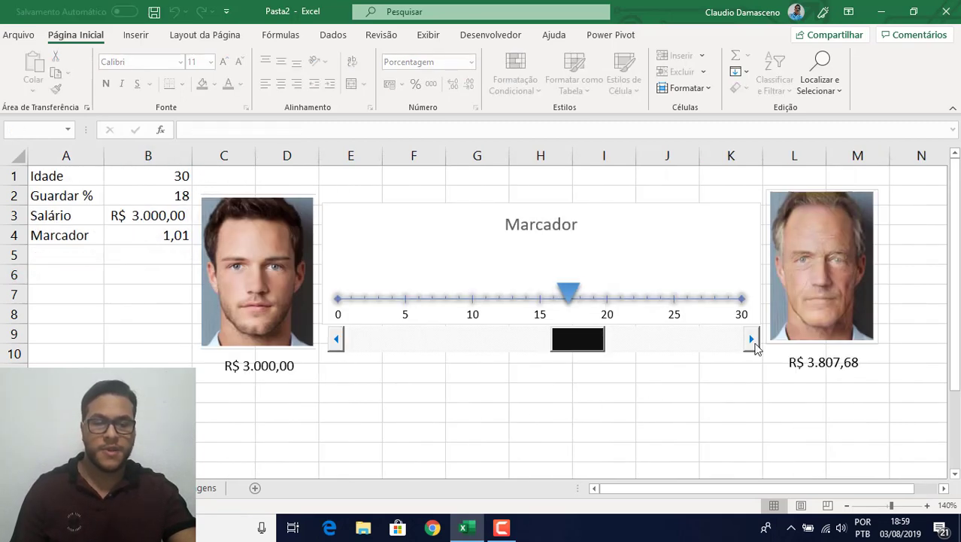
click(752, 339)
click(167, 487)
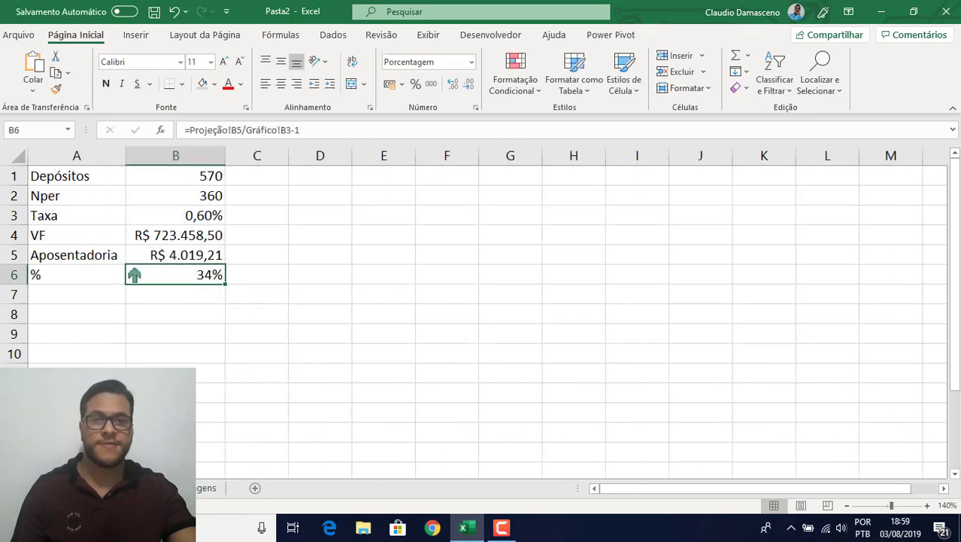
- Lower the savings percentage to 18 on the Gráfico sheet and check the arrow in cell B6 of Projeção
click(207, 488)
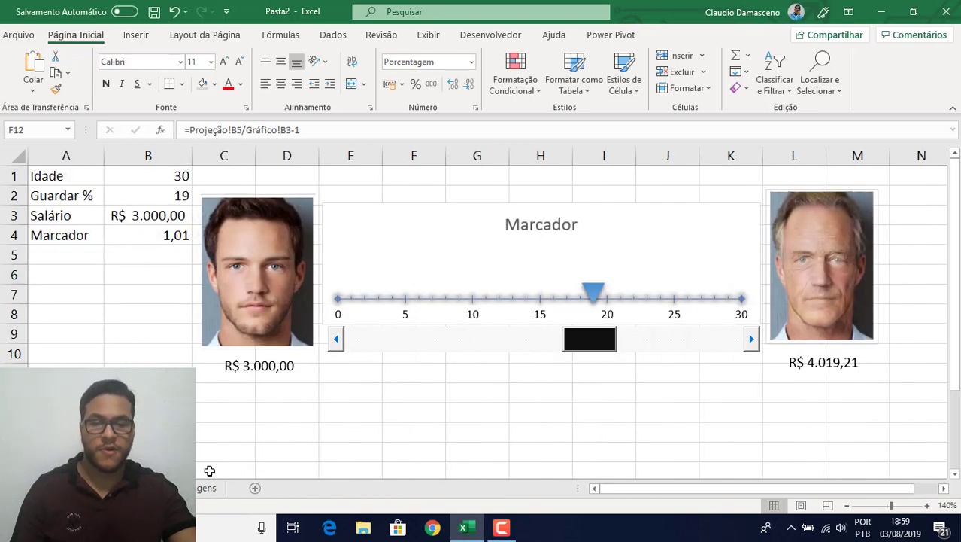
click(336, 339)
click(167, 487)
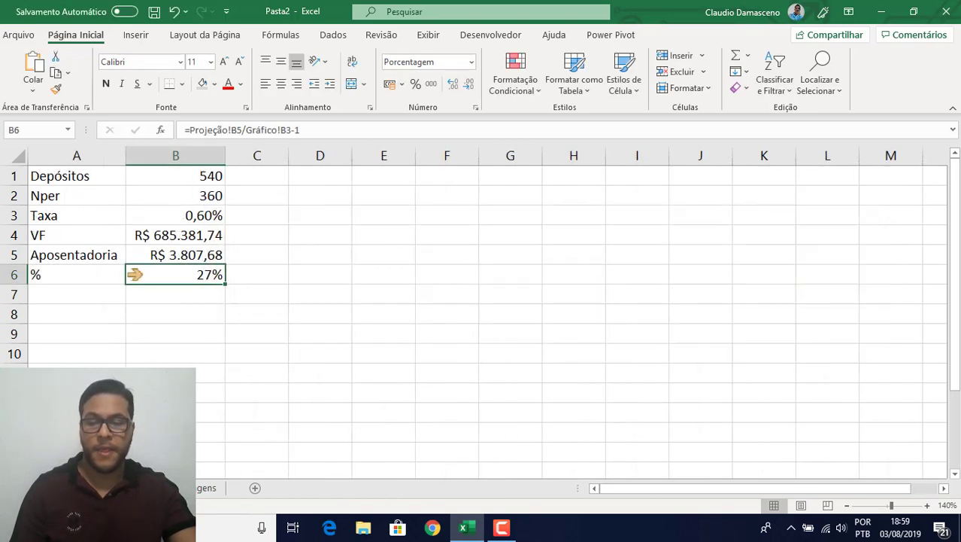
key(ctrl+Page_Down)
key(ctrl+Page_Up)
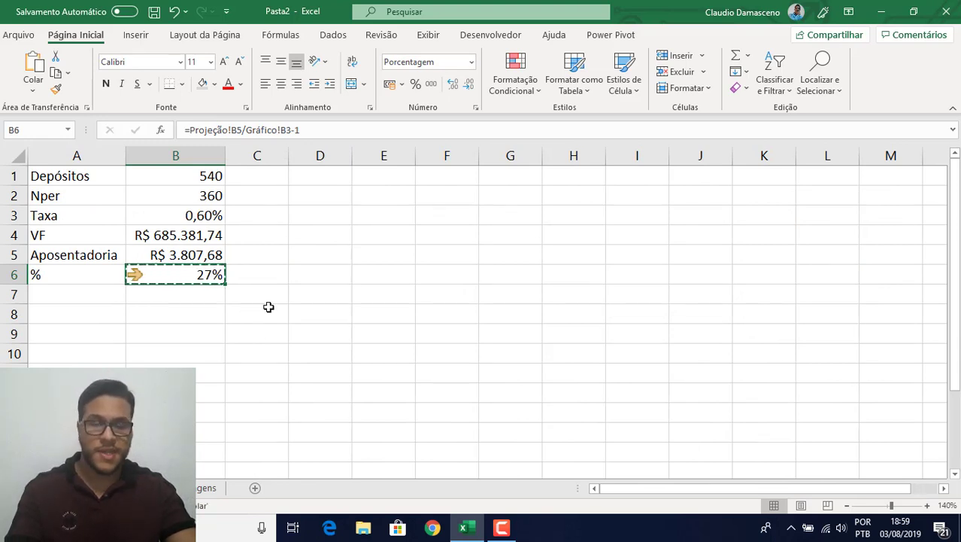
- Try to paste a copy of the % cell B6 into cell B7 and undo it
click(199, 293)
key(ctrl+v)
key(Escape)
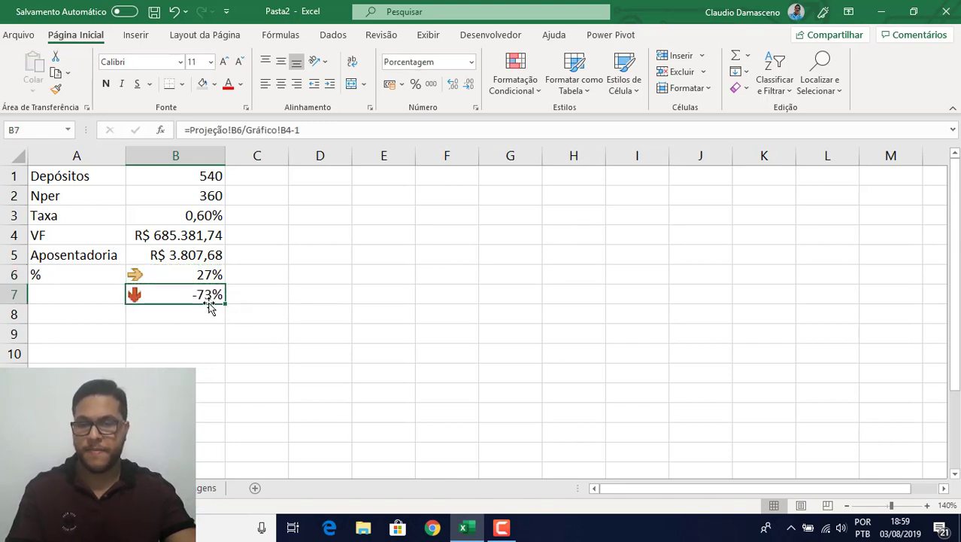
double_click(198, 294)
key(Escape)
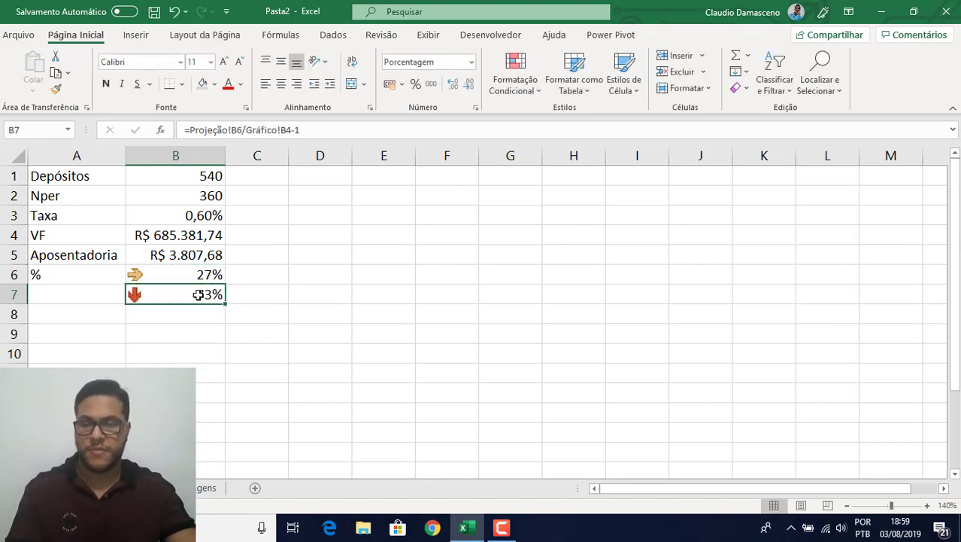
key(ctrl+z)
- Copy the formula text =Projeção!B5/Gráfico!B3-1 from cell B6 into B7 and format B7 as a percentage
click(200, 278)
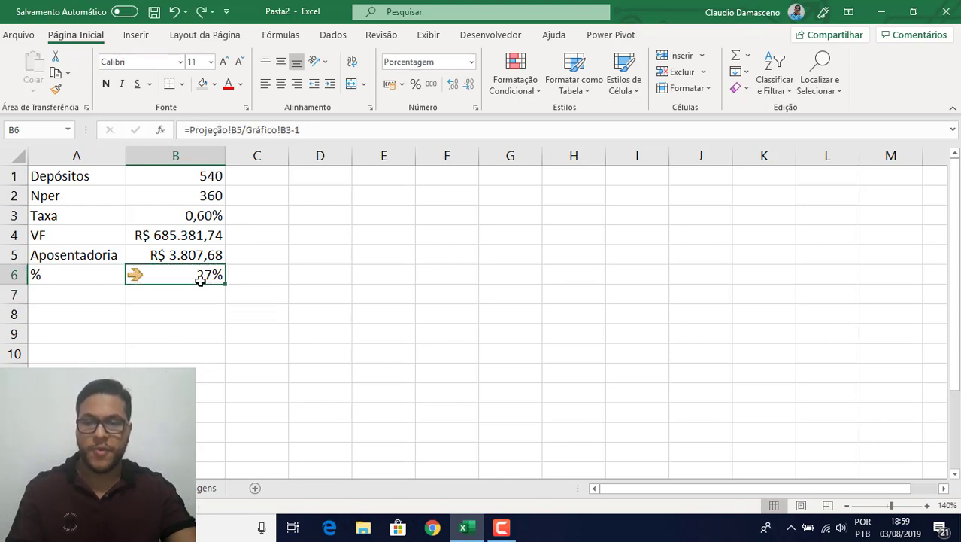
drag(309, 133, 172, 129)
key(ctrl+c)
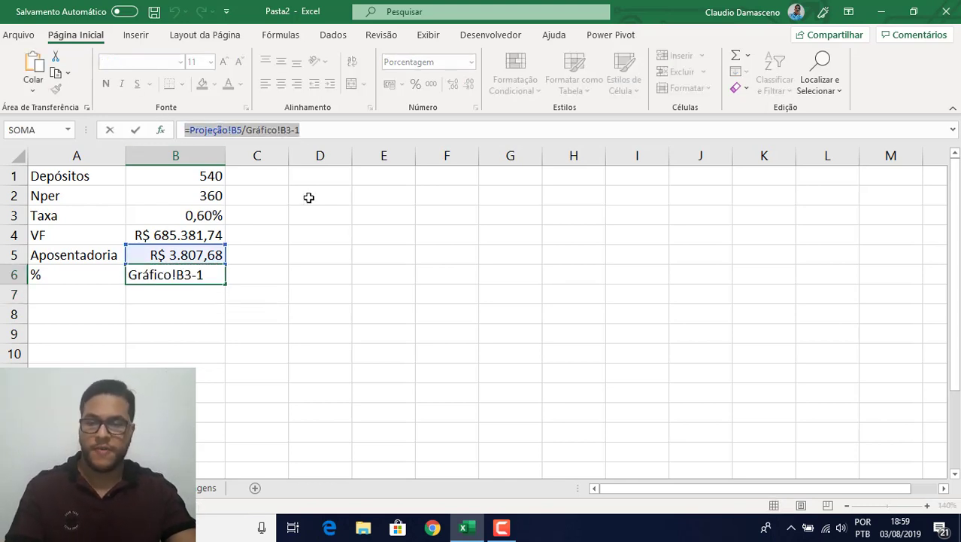
key(Escape)
click(195, 298)
key(ctrl+v)
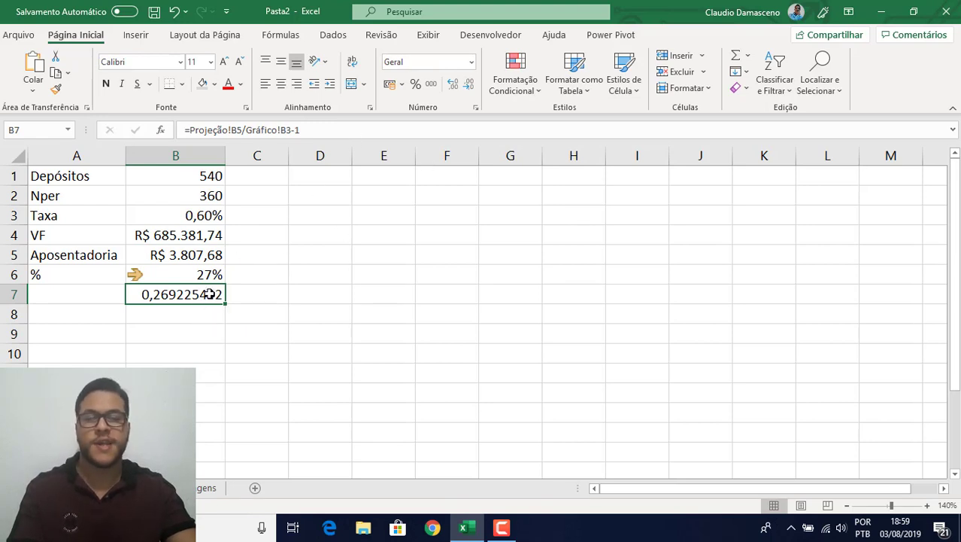
click(416, 85)
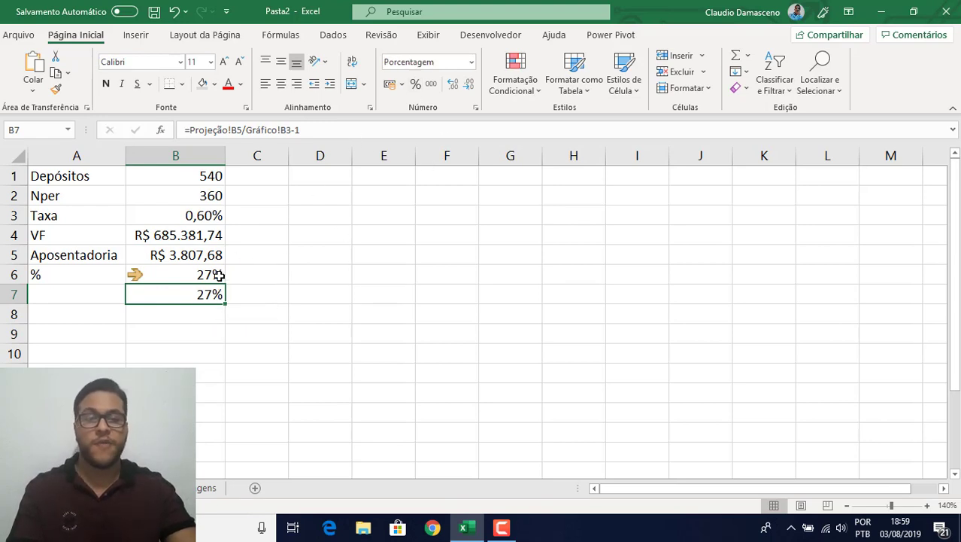
- Edit the icon set rule of cell B6 to show only the icon, and apply the change
click(214, 275)
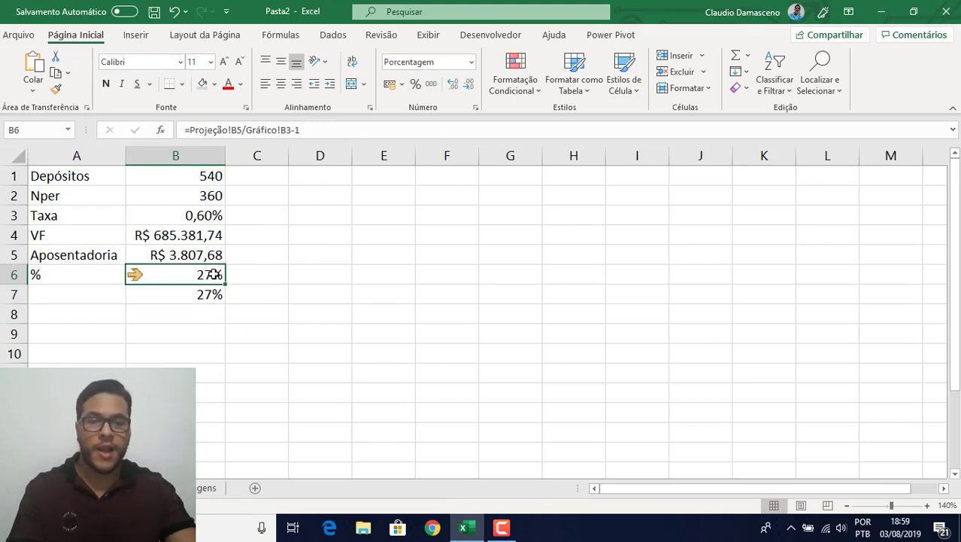
click(537, 94)
click(554, 324)
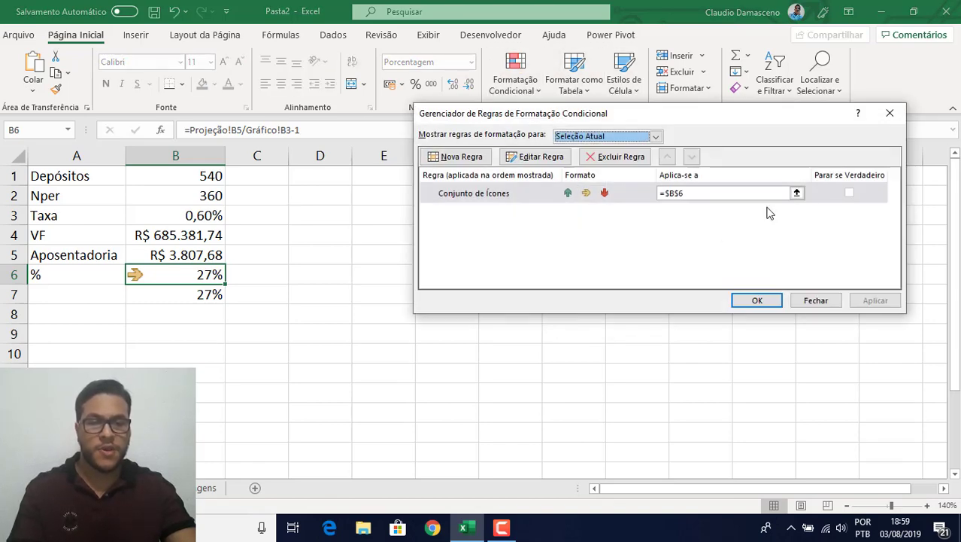
click(550, 196)
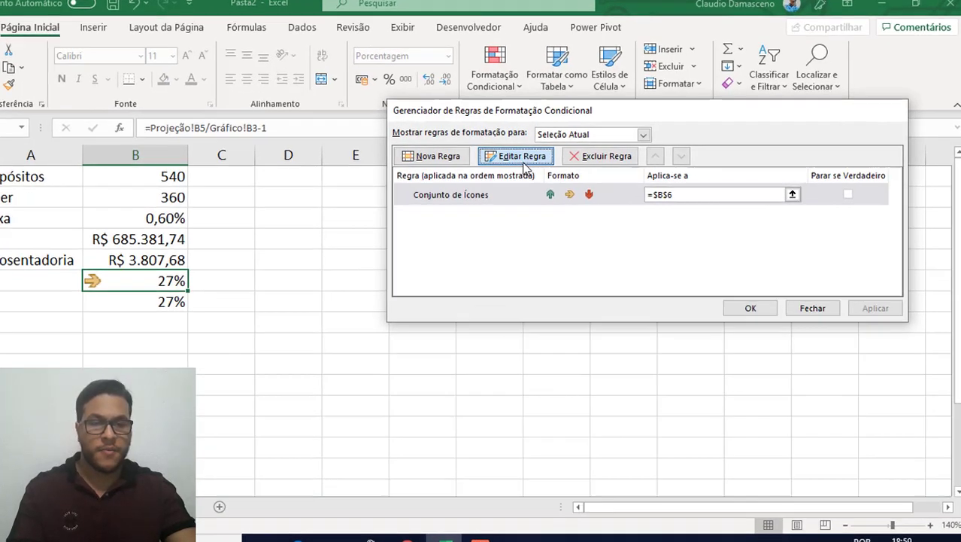
click(537, 156)
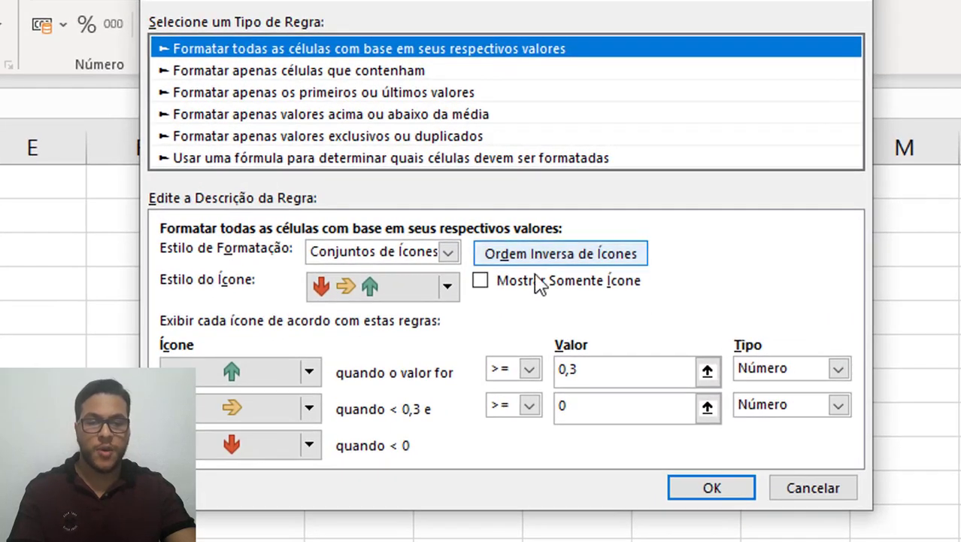
click(527, 284)
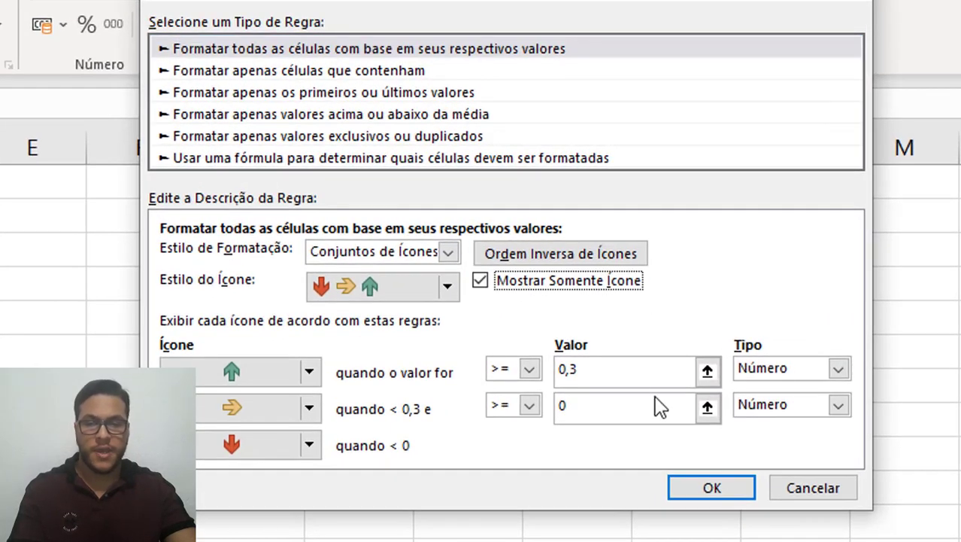
click(718, 486)
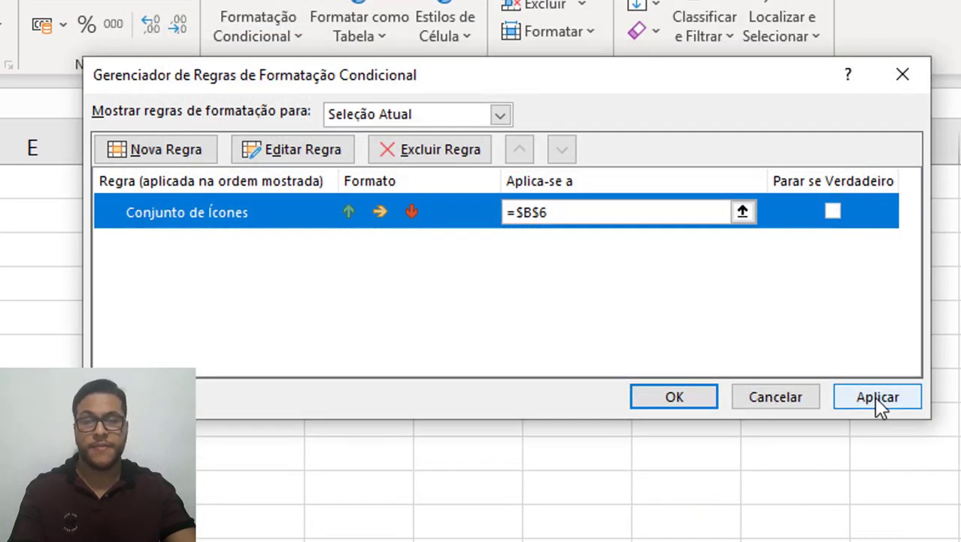
click(876, 397)
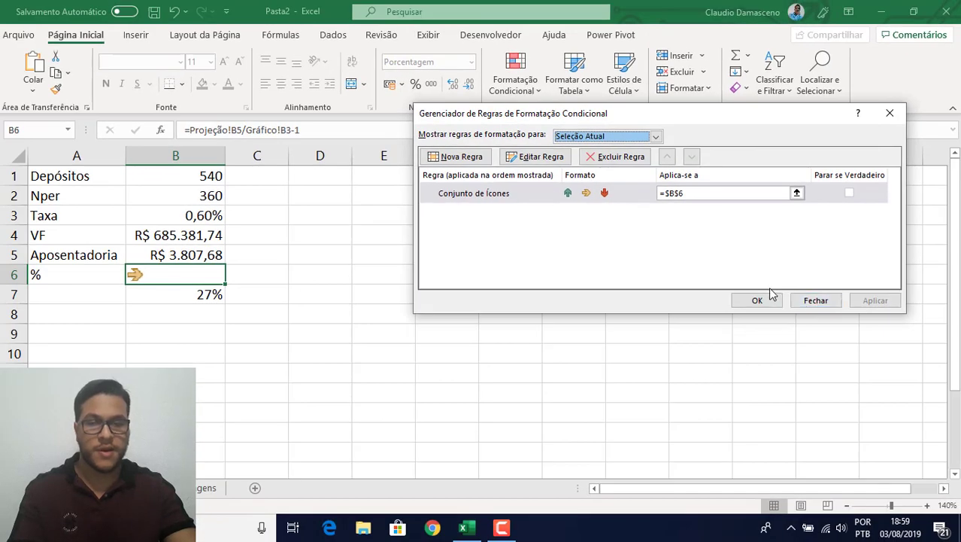
click(758, 300)
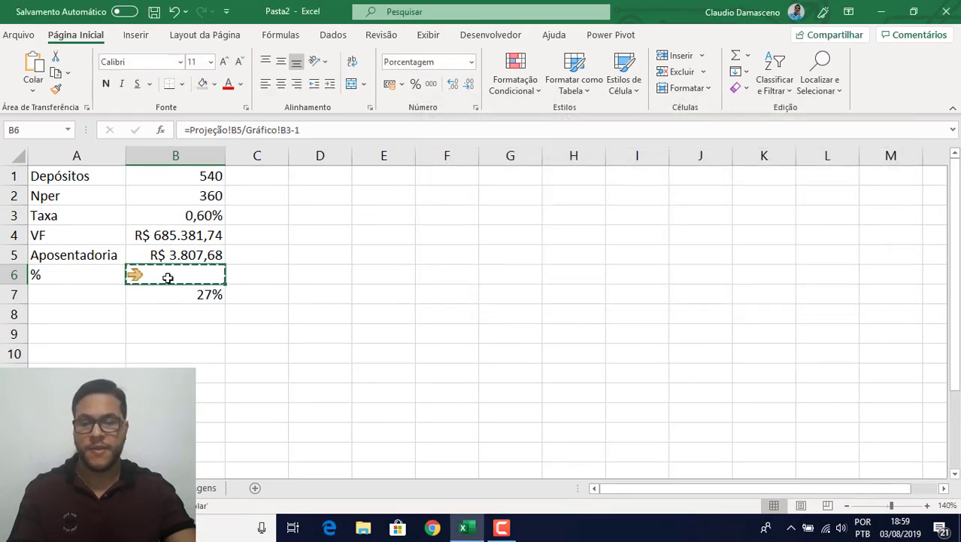
- Paste the copied arrow cell B6 of Projeção as a linked picture at cell F12 of the Gráfico sheet
key(ctrl+Page_Up)
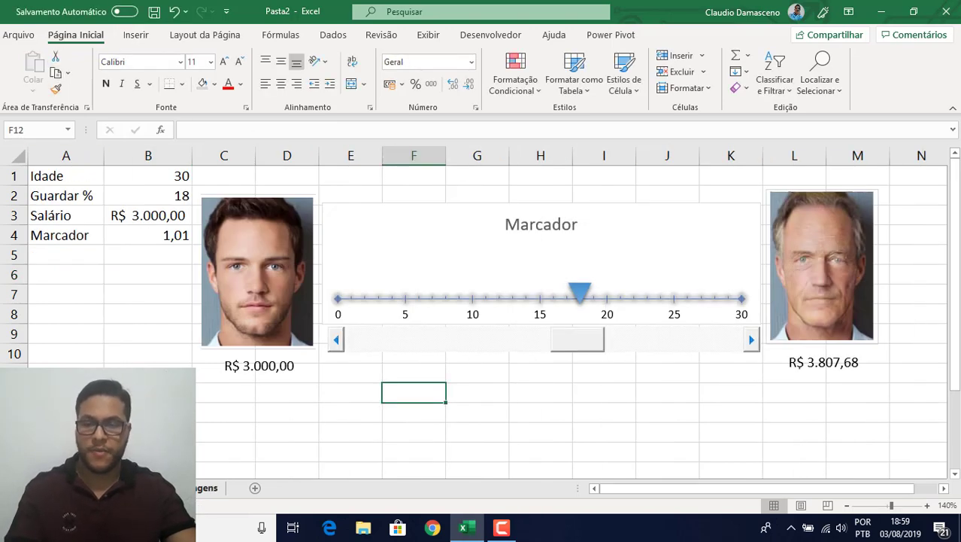
key(ctrl+Page_Down)
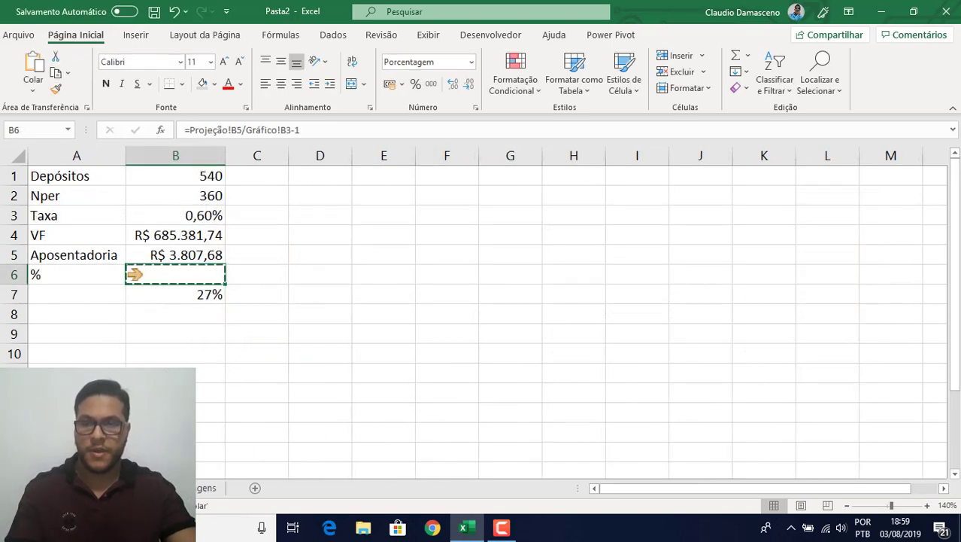
key(ctrl+Page_Up)
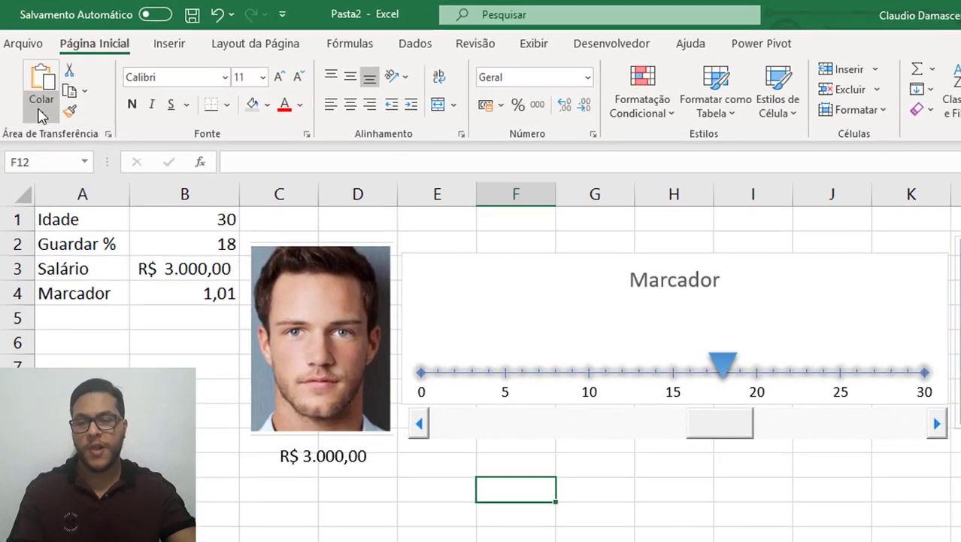
click(34, 88)
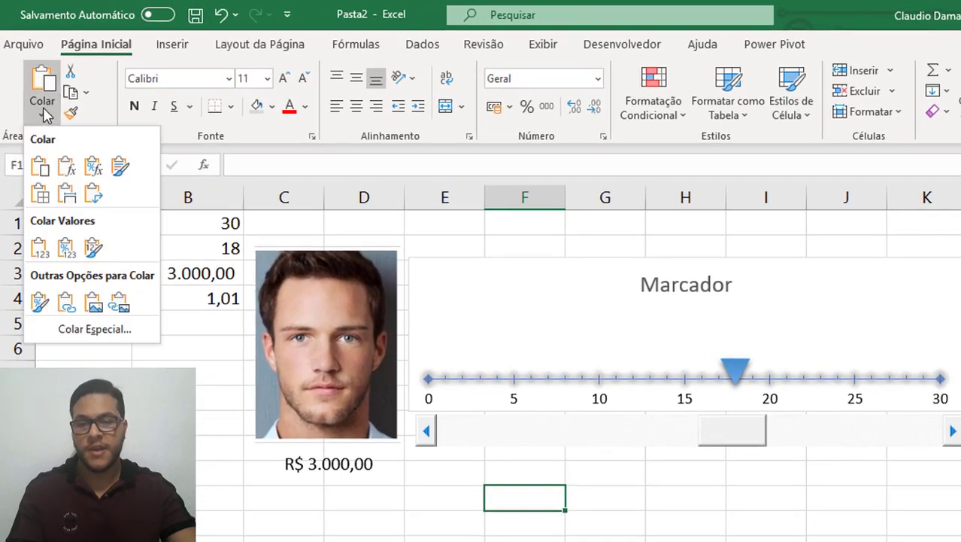
click(123, 303)
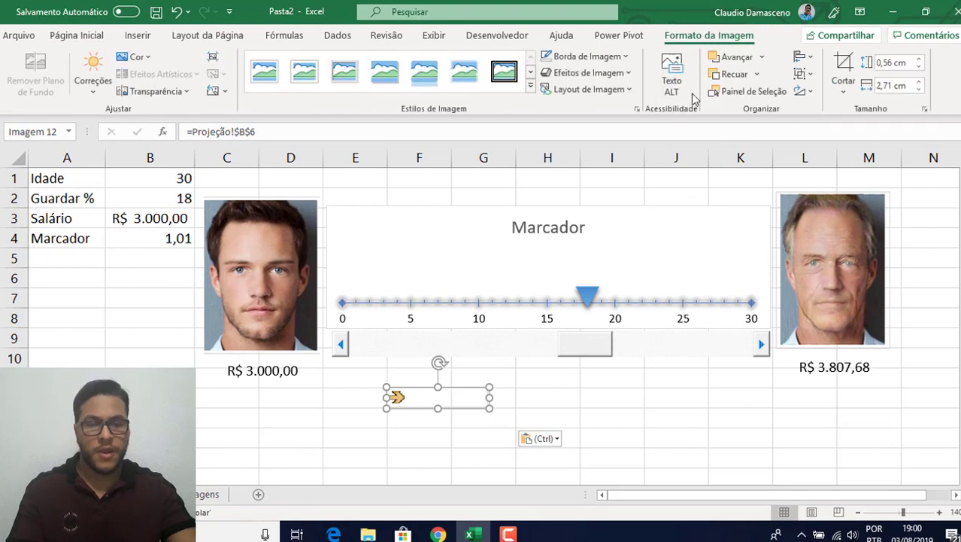
- Crop the linked arrow picture closely around its icon, to about 0,62 cm high and 0,68 cm wide
click(843, 68)
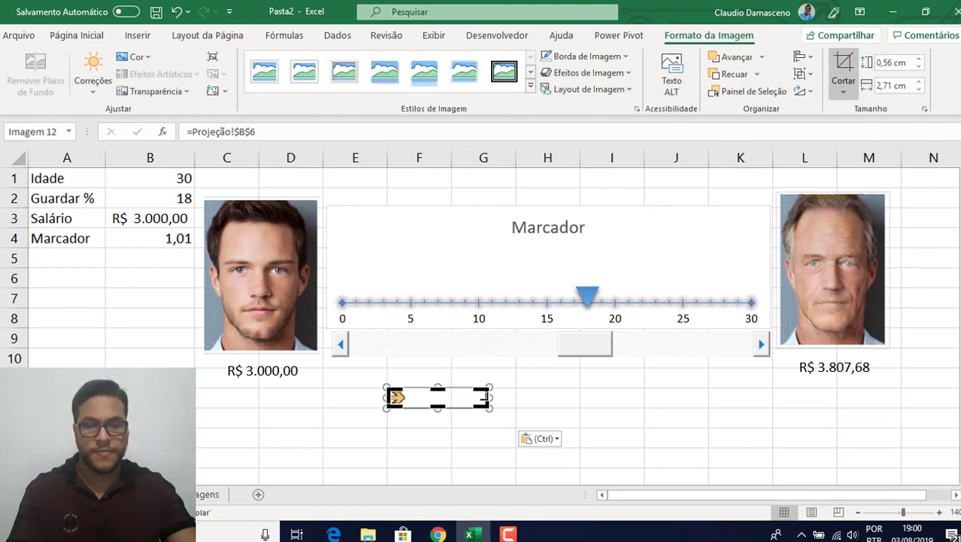
drag(484, 398, 475, 399)
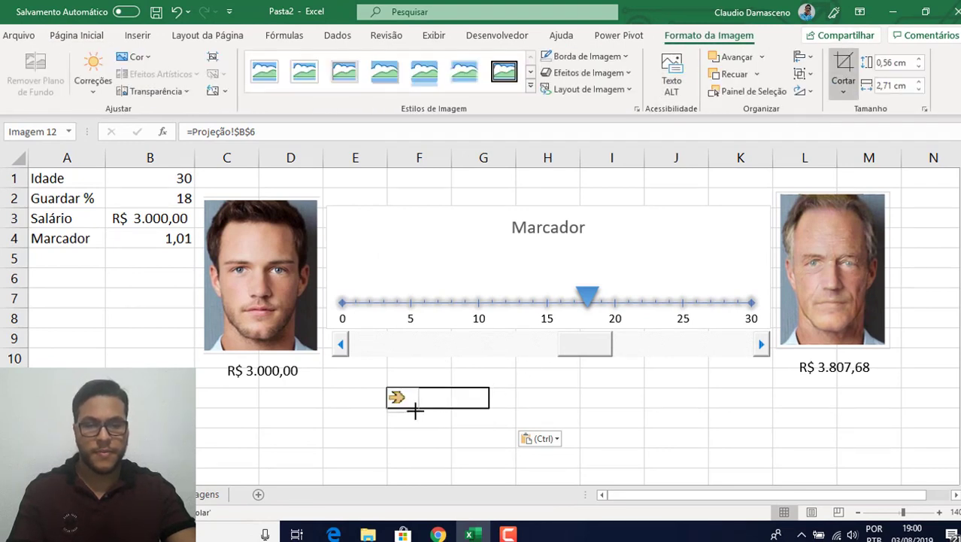
drag(412, 409, 413, 410)
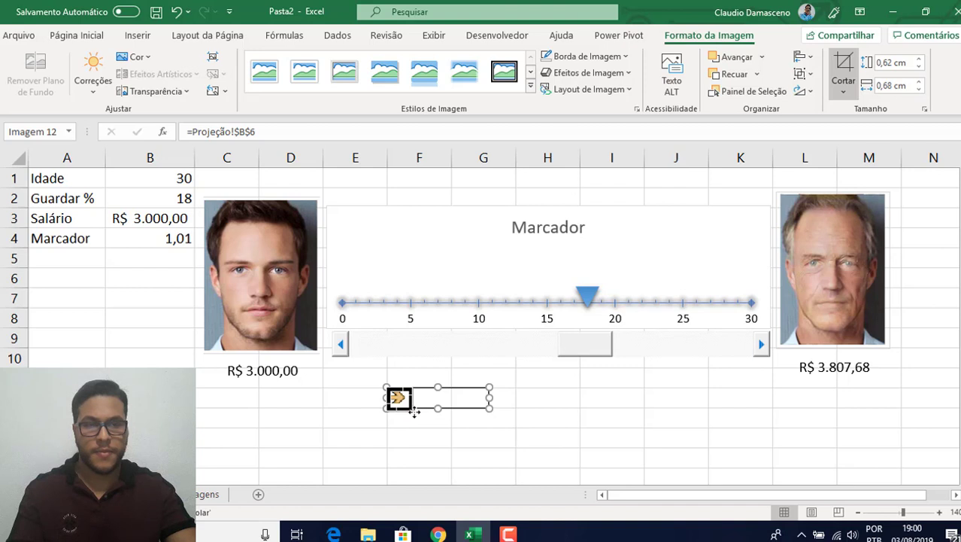
click(841, 84)
click(852, 112)
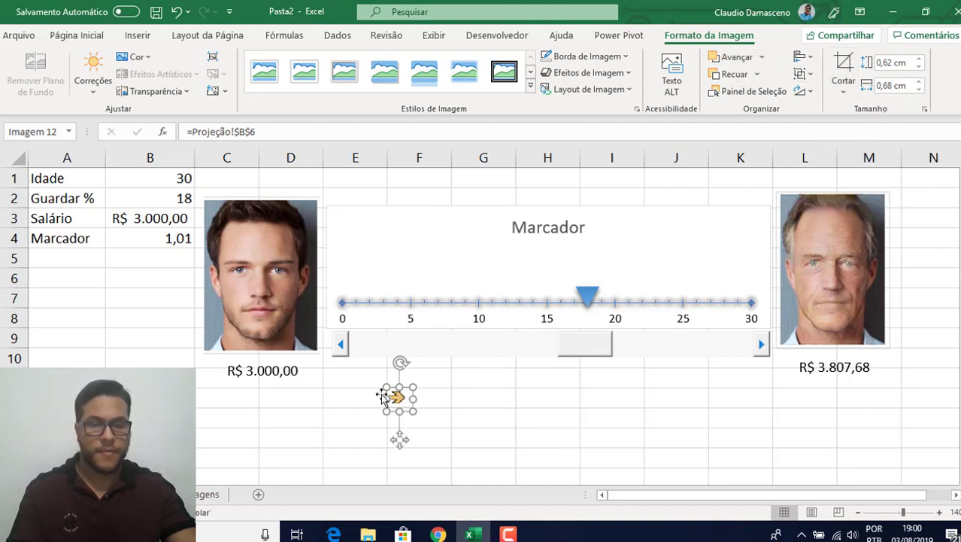
- Move the cropped arrow picture under the retirement income amount below the older man's face
drag(401, 404, 766, 373)
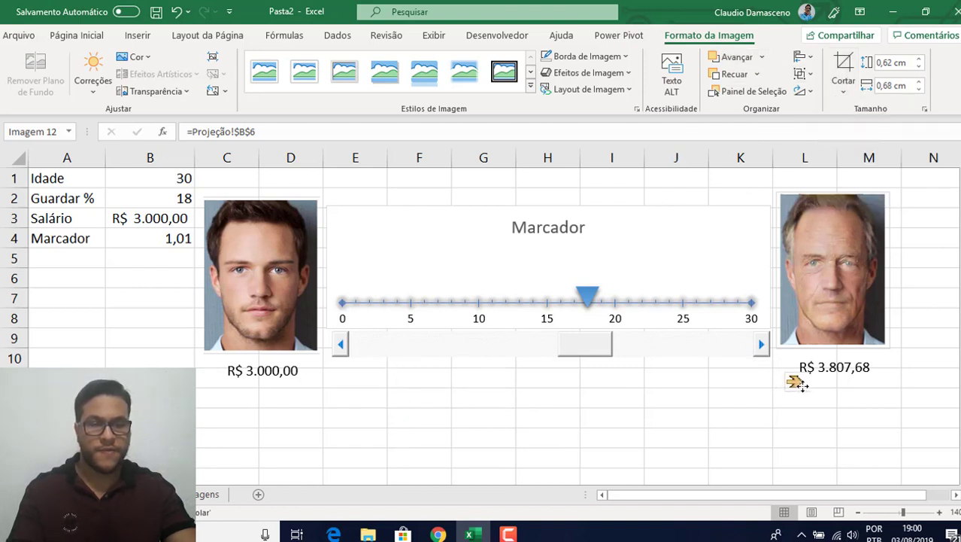
click(853, 410)
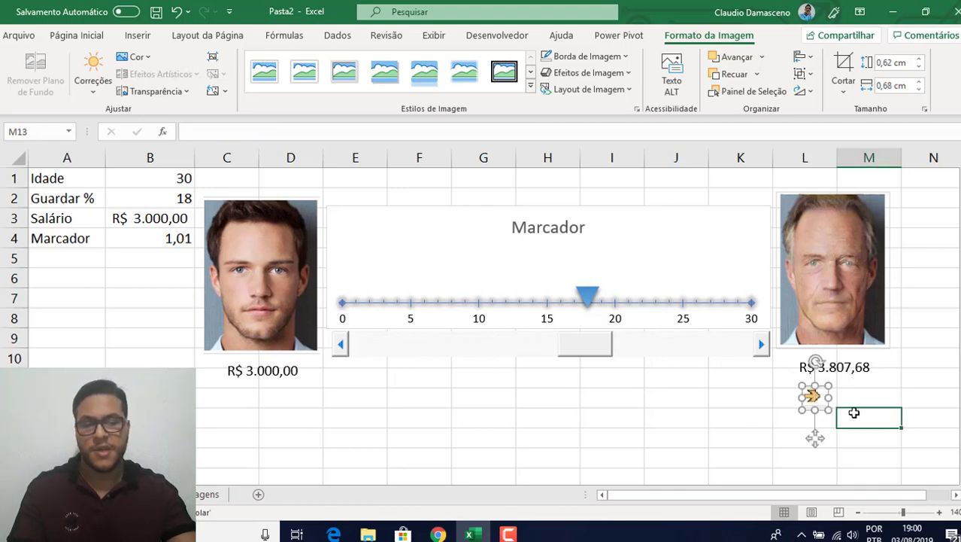
click(814, 396)
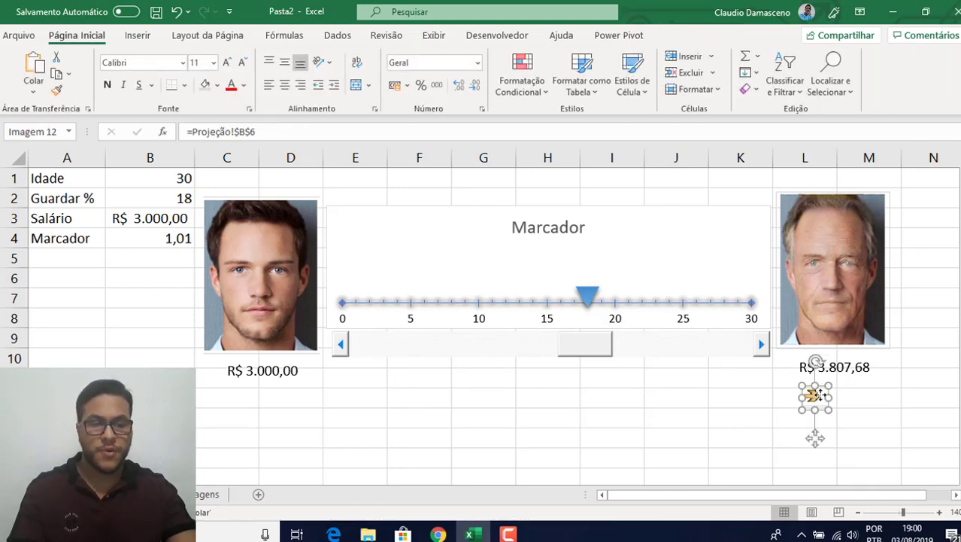
drag(816, 393, 817, 395)
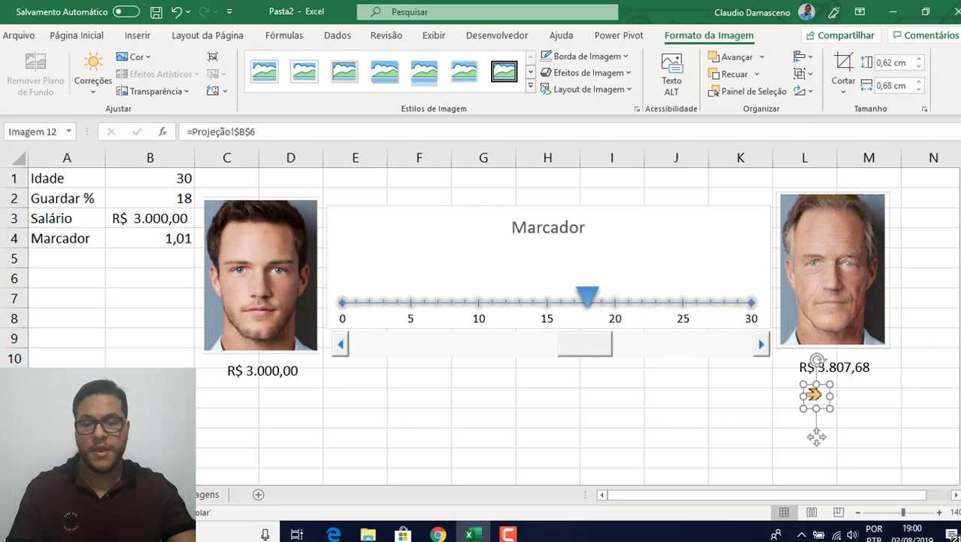
- Clear the pending copy on Projeção and duplicate the retirement income text box on Gráfico just below the original
click(141, 494)
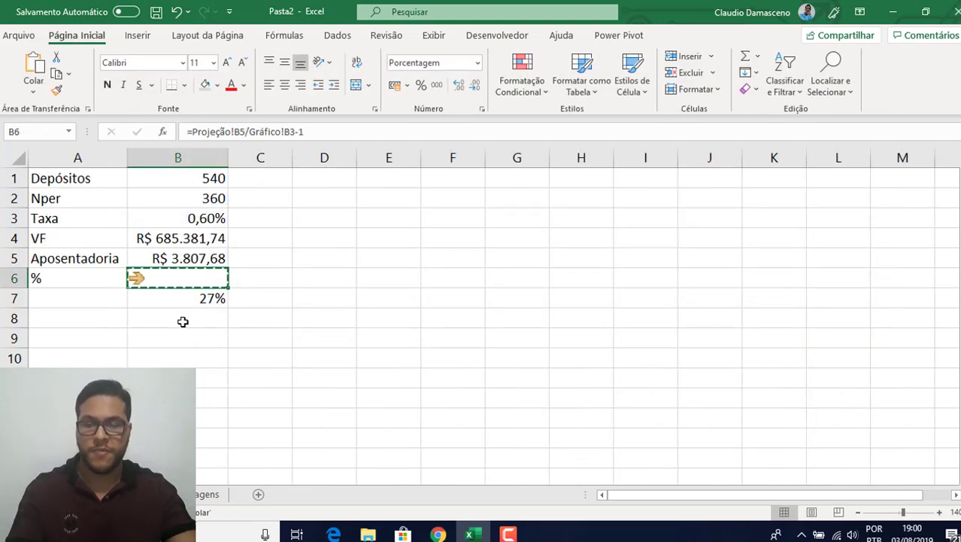
key(Escape)
click(87, 494)
click(839, 369)
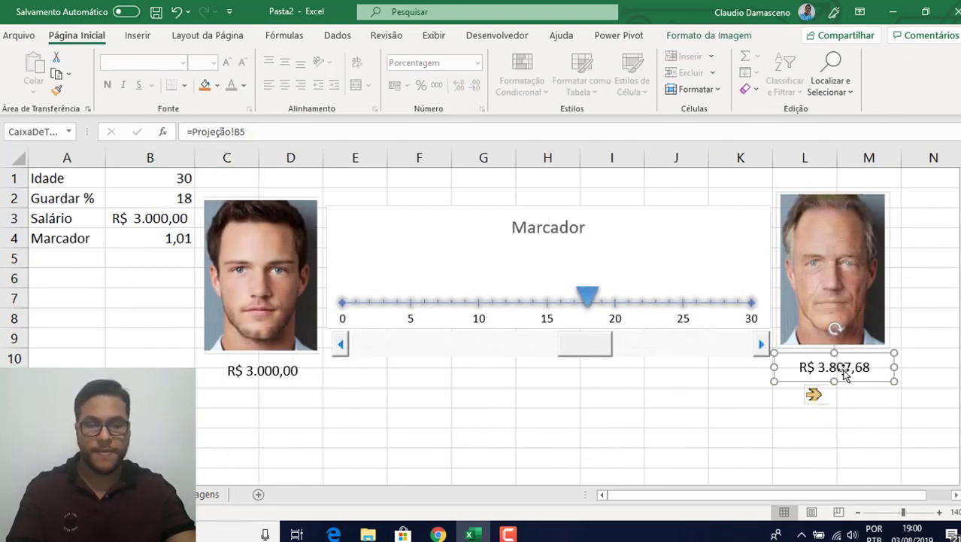
mouse_move(876, 388)
ctrl+mouse_down()
mouse_move(891, 413)
mouse_move(882, 399)
ctrl+mouse_up()
- Link the duplicated text box to the percentage in cell B7 of Projeção with =Projeção!B7
drag(248, 132, 184, 131)
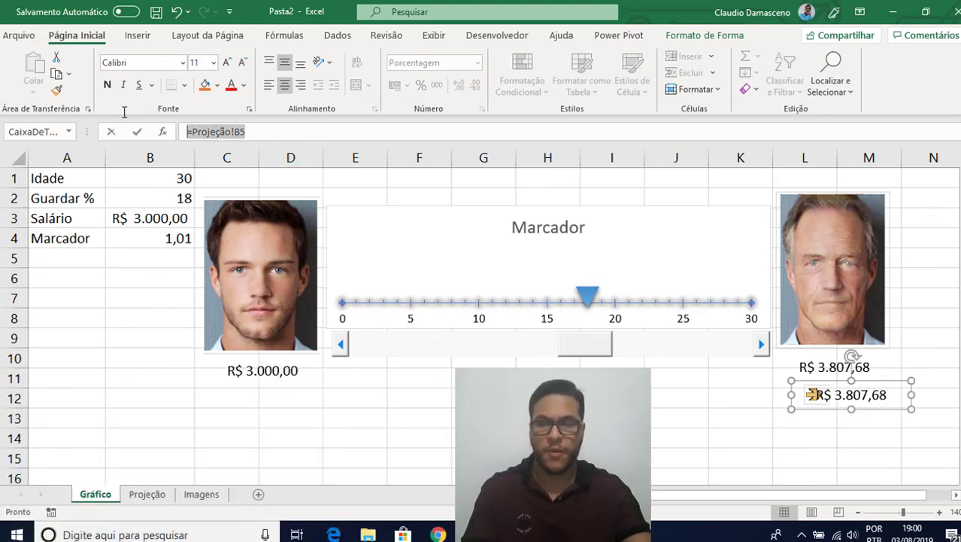
text(=)
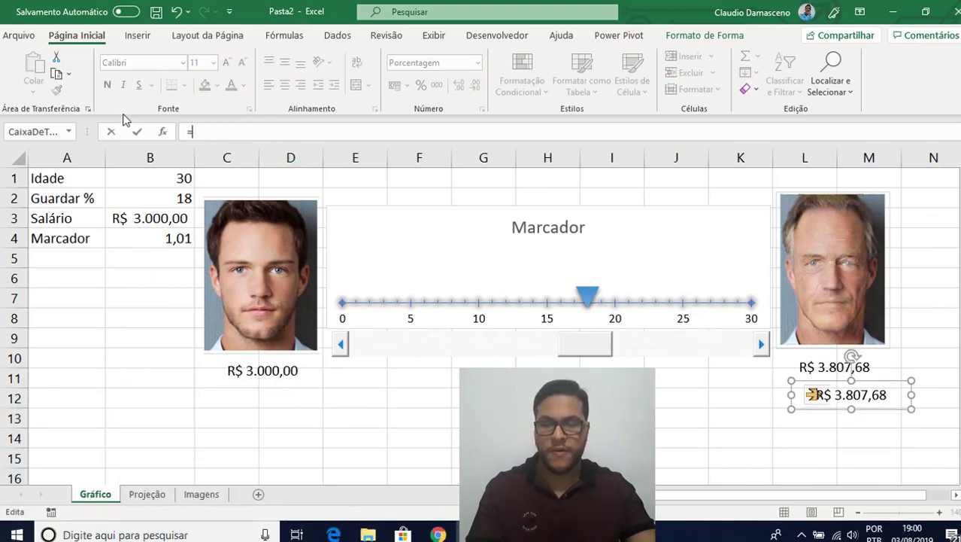
click(154, 494)
click(174, 304)
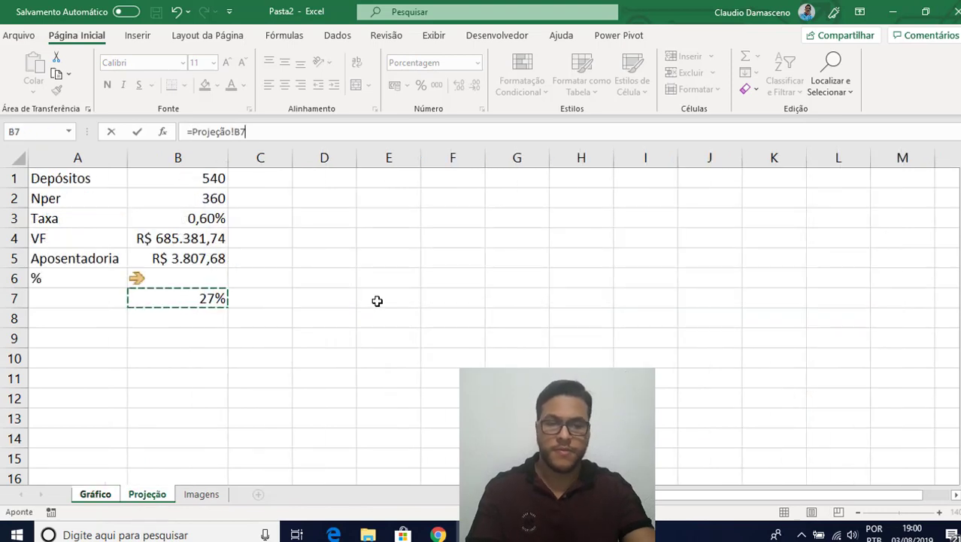
key(Return)
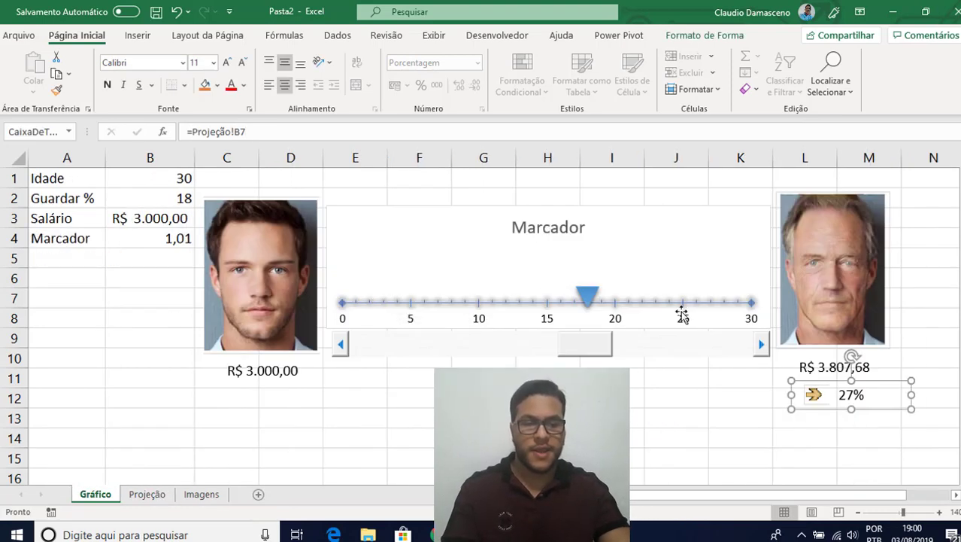
- Place the percentage text box close beside the arrow and raise the savings percentage by one step
click(641, 379)
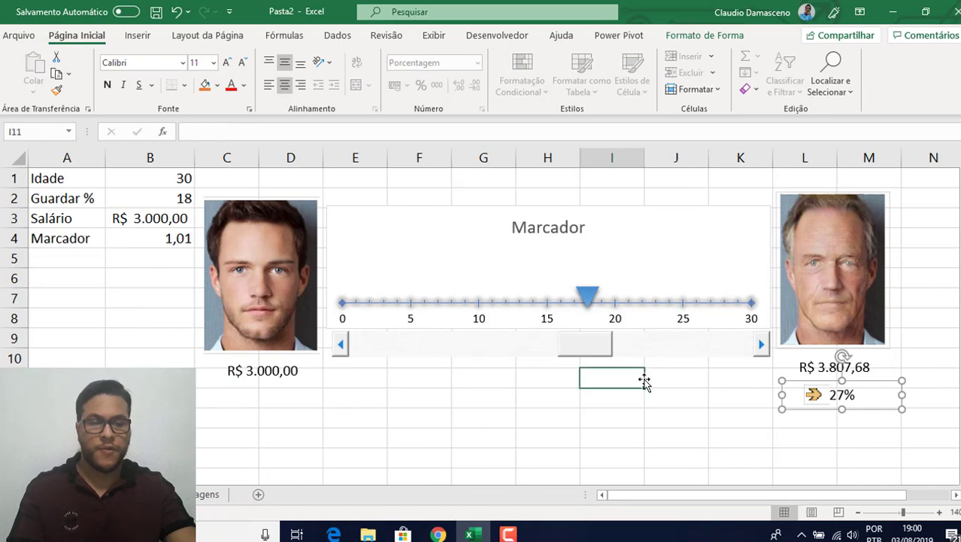
click(765, 344)
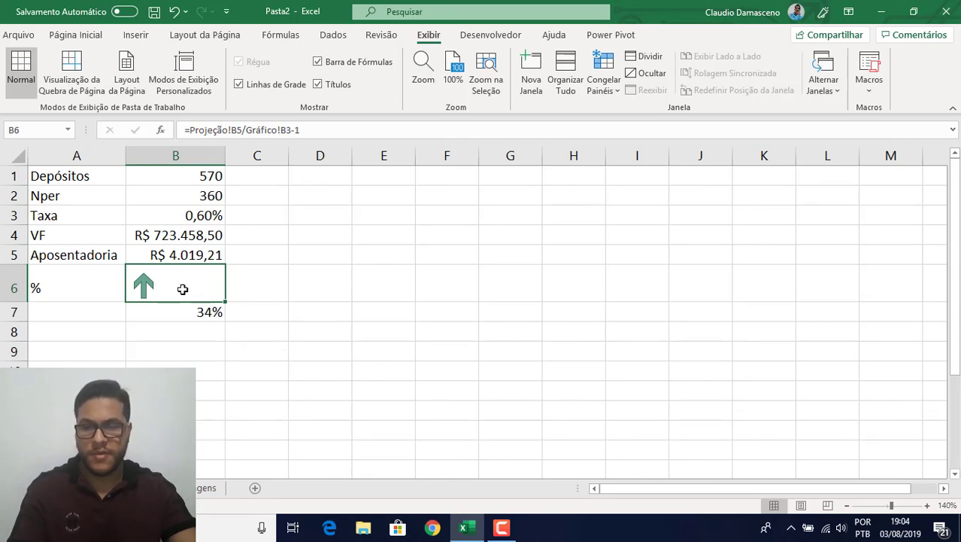
- Move the arrow cell from B6 to C6 on Projeção, and the formula text =Projeção!B5/Gráfico!B3-1 from B7 to B6
drag(167, 303, 260, 301)
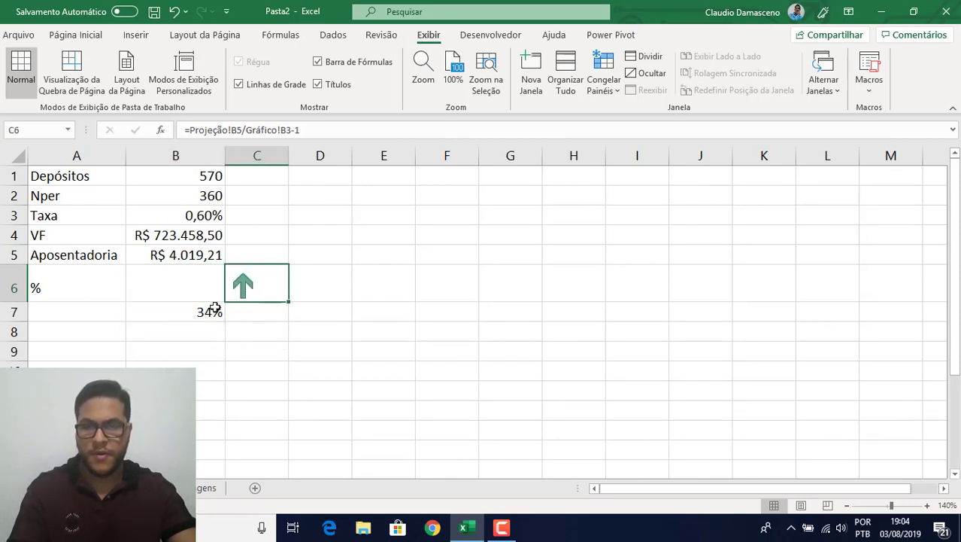
click(214, 309)
drag(310, 133, 179, 128)
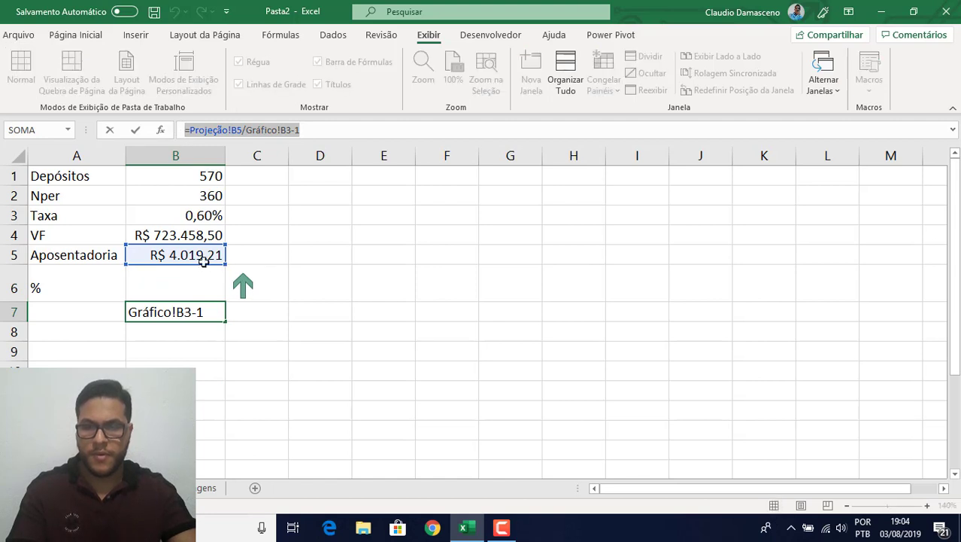
key(ctrl+x)
click(165, 282)
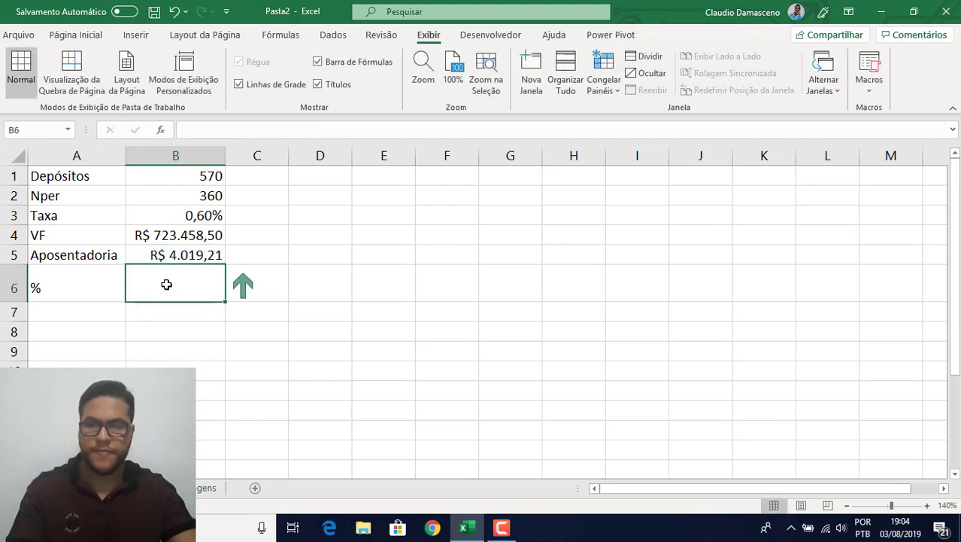
key(ctrl+v)
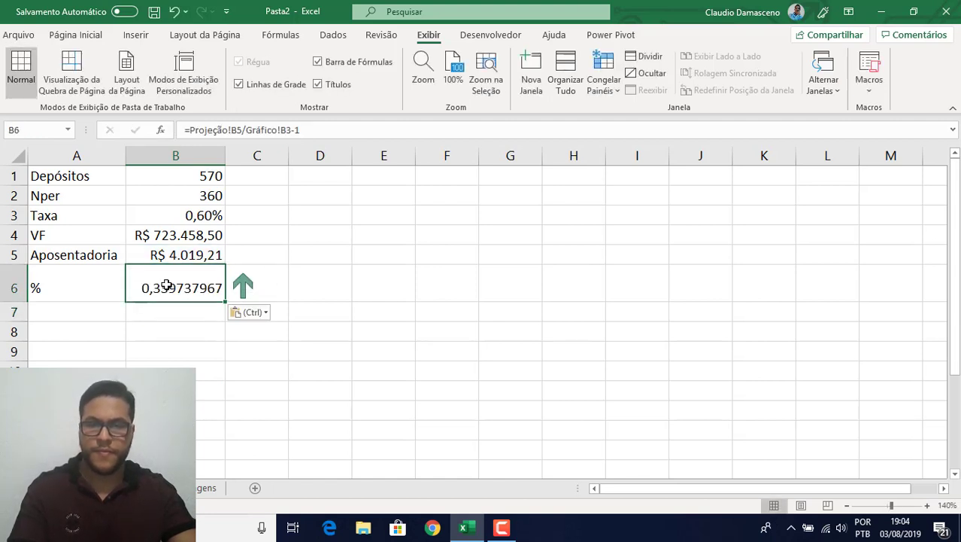
- Format cell B6 as a percentage and narrow column C to fit the arrow
click(91, 38)
click(415, 83)
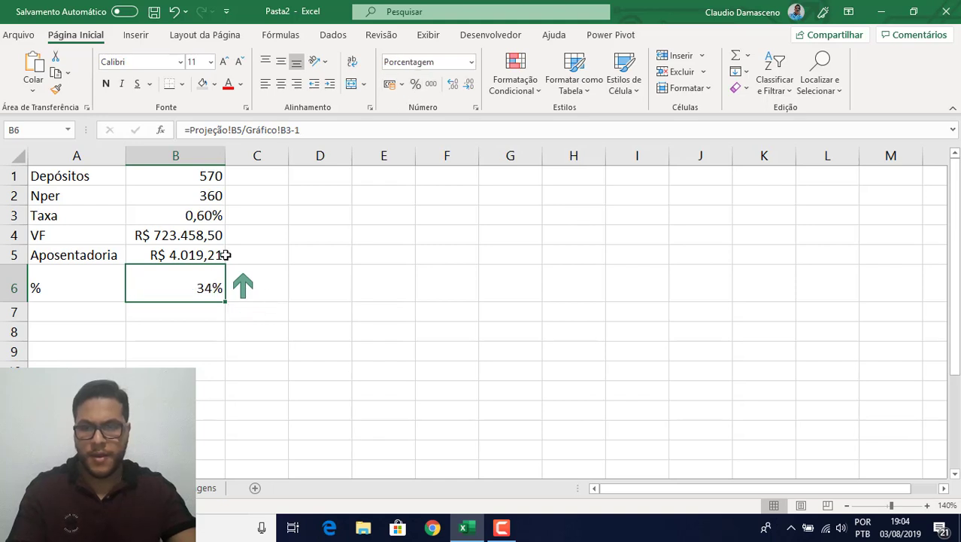
click(266, 270)
drag(288, 155, 268, 155)
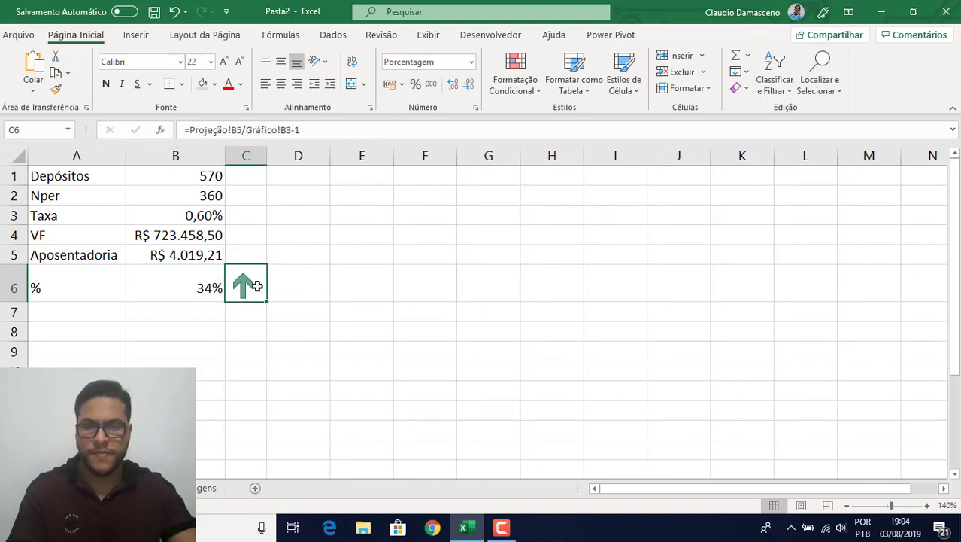
- Copy the arrow cell C6 and paste it as a linked picture over cell E6, shifted slightly within the column
click(356, 287)
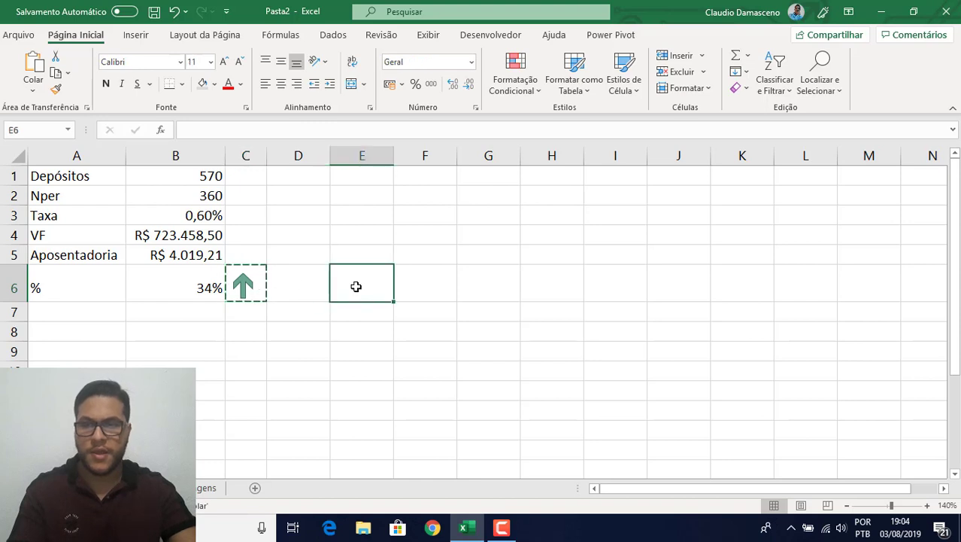
click(33, 89)
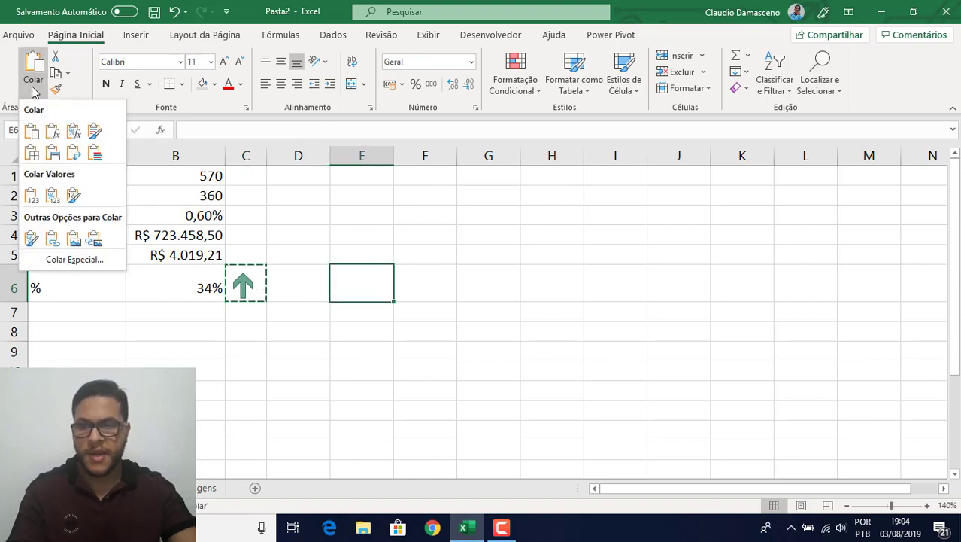
click(94, 238)
drag(363, 283, 378, 284)
click(404, 283)
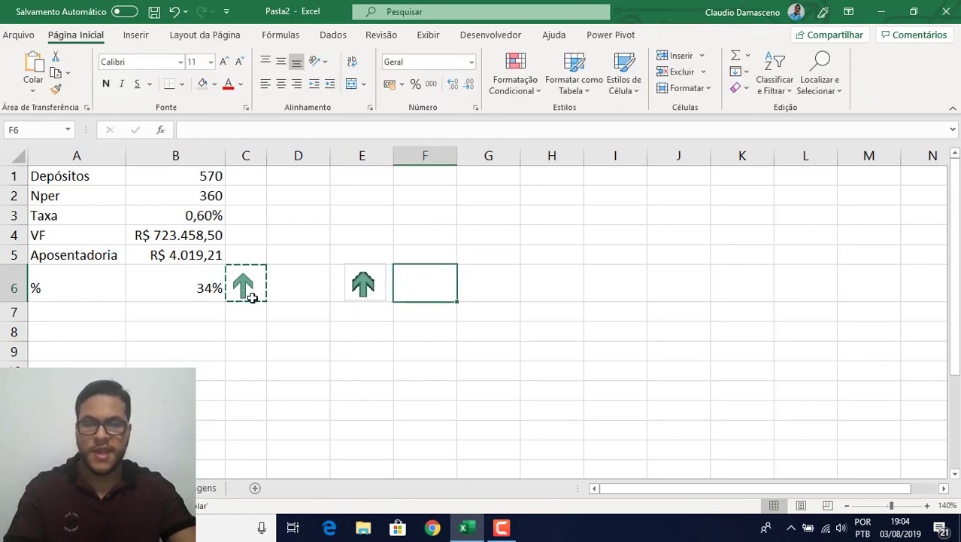
key(Escape)
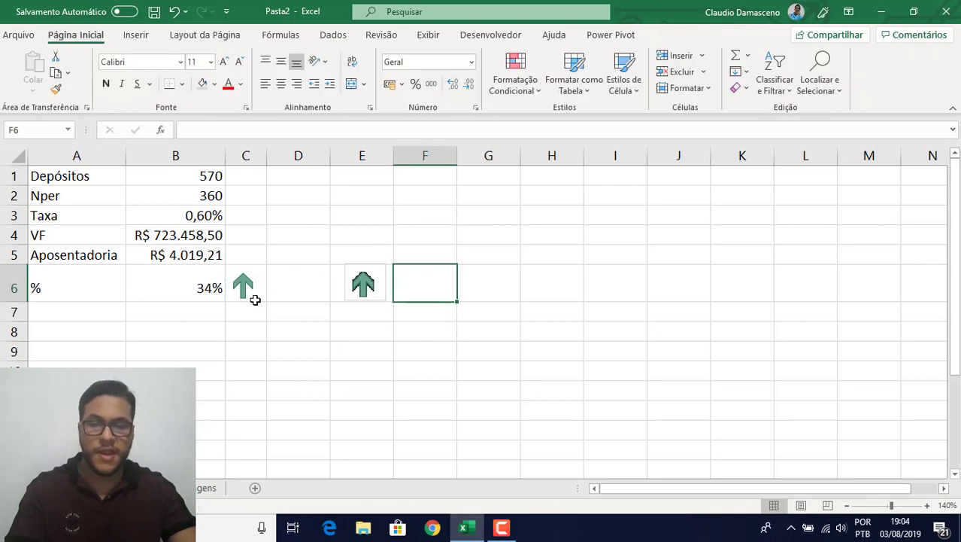
- Fill the arrow cell C6 with white and move its linked picture in column E slightly upward
click(370, 284)
click(264, 290)
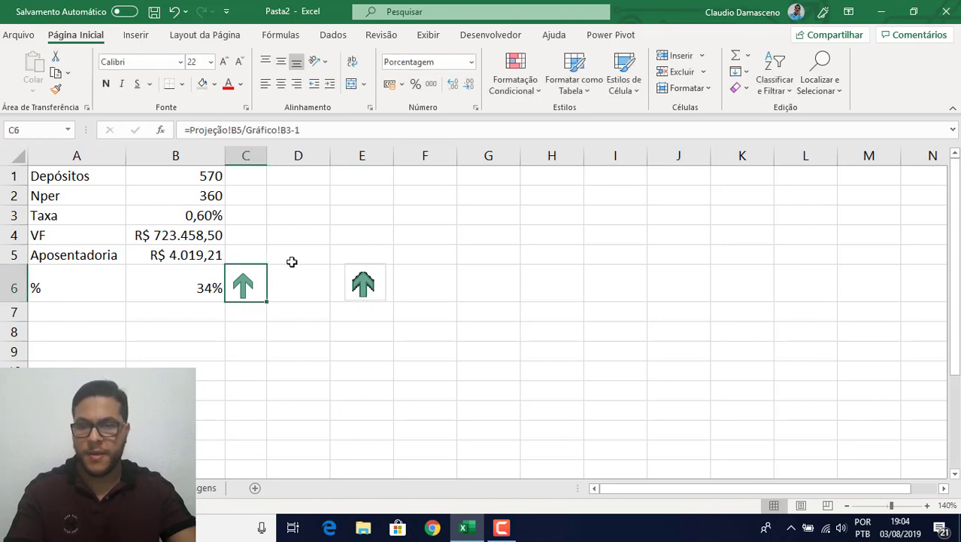
click(215, 85)
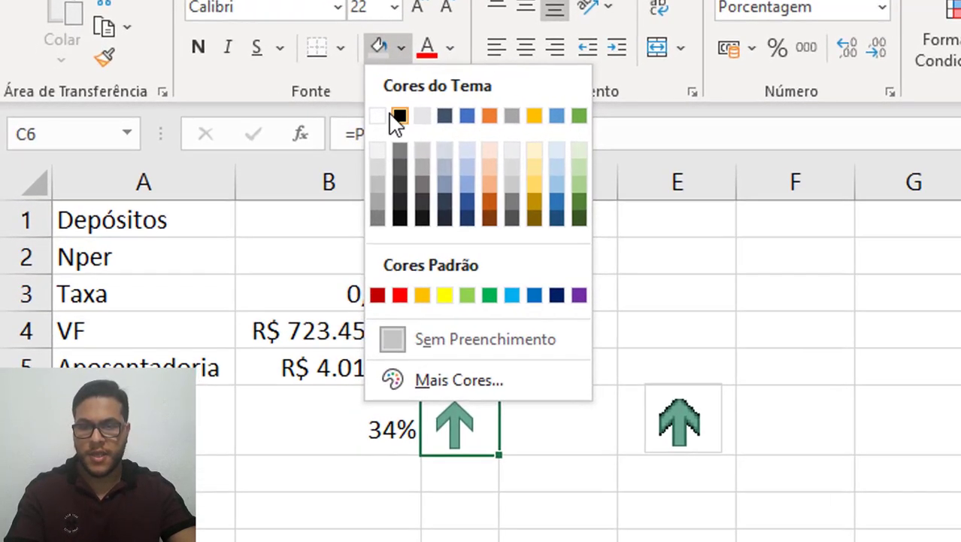
click(393, 116)
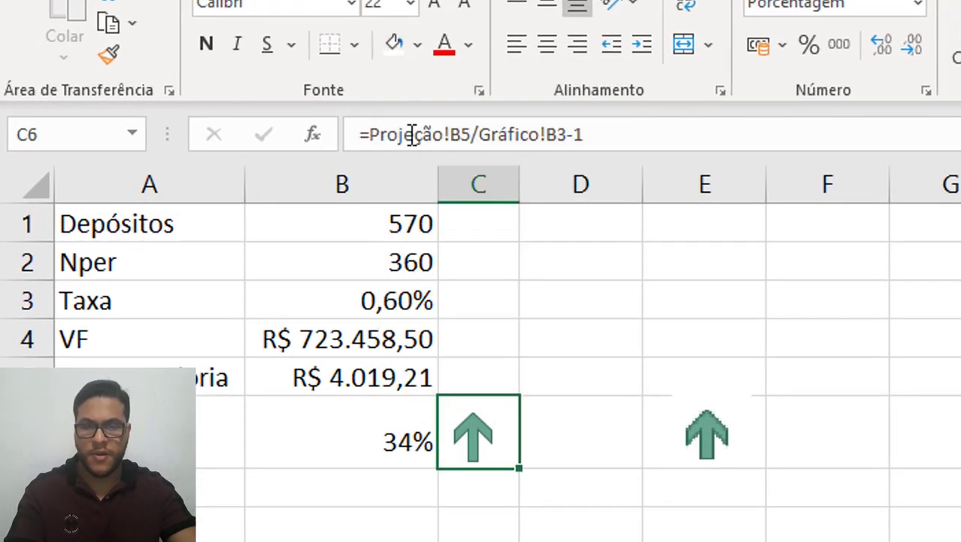
click(857, 299)
mouse_move(715, 456)
mouse_down()
mouse_move(716, 470)
mouse_move(711, 447)
mouse_up()
click(803, 472)
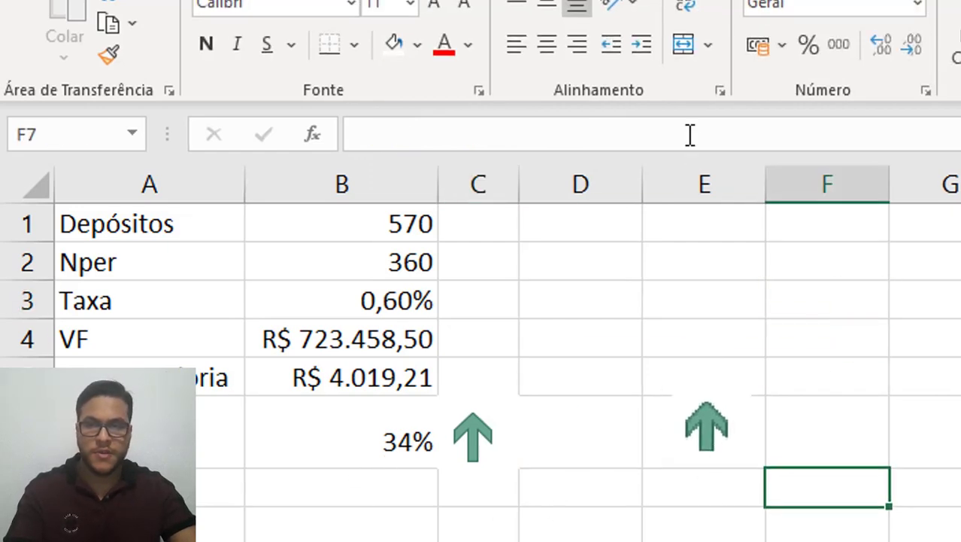
- Insert a text box beside the arrow picture on Projeção and link it to cell B6
click(226, 30)
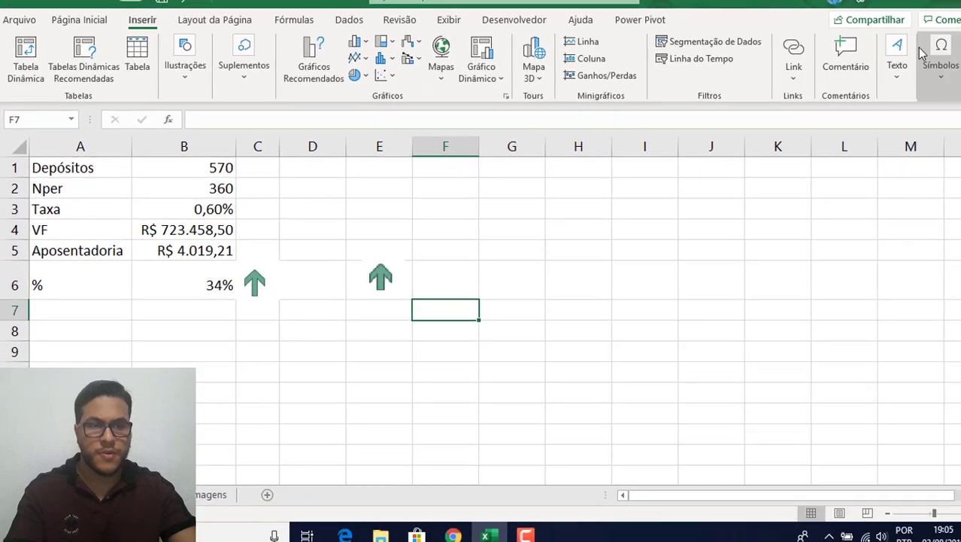
click(898, 65)
click(815, 120)
click(530, 269)
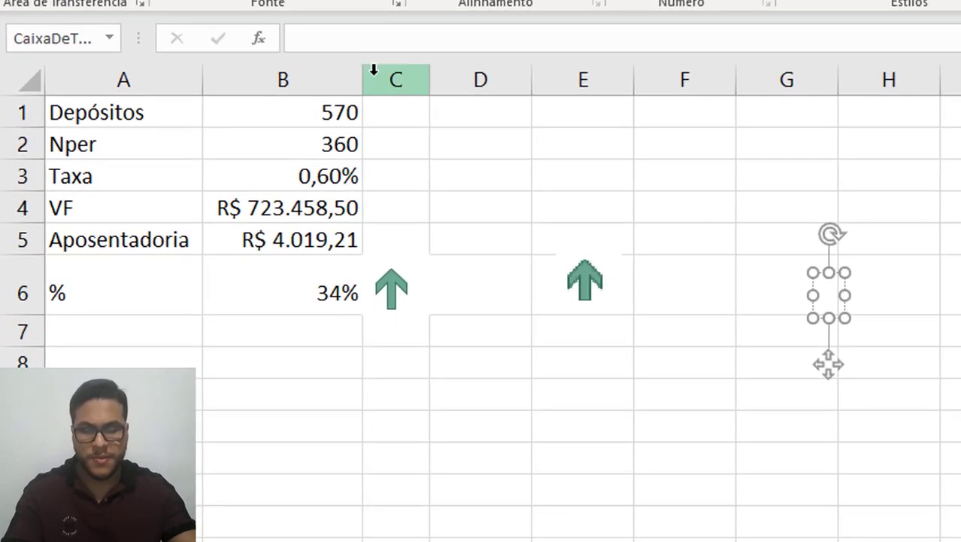
click(242, 120)
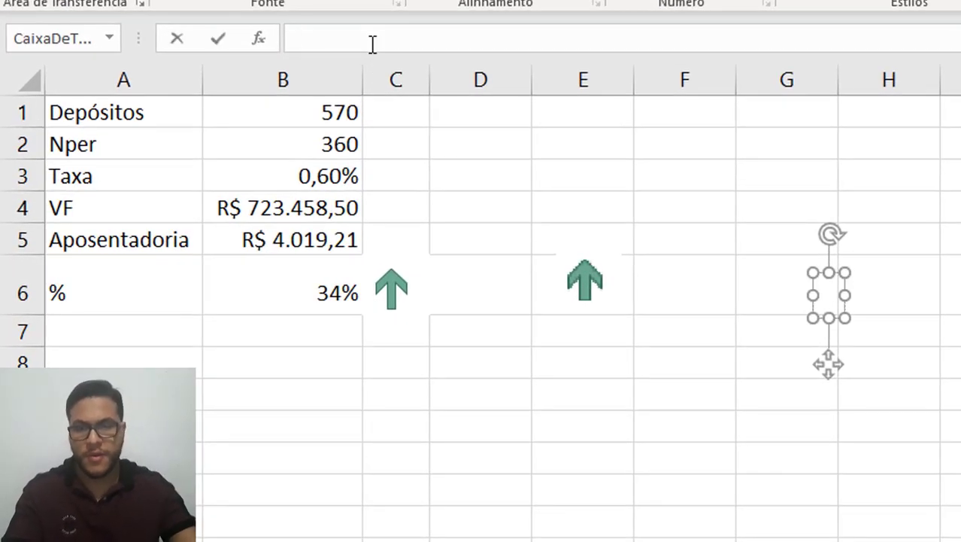
click(270, 292)
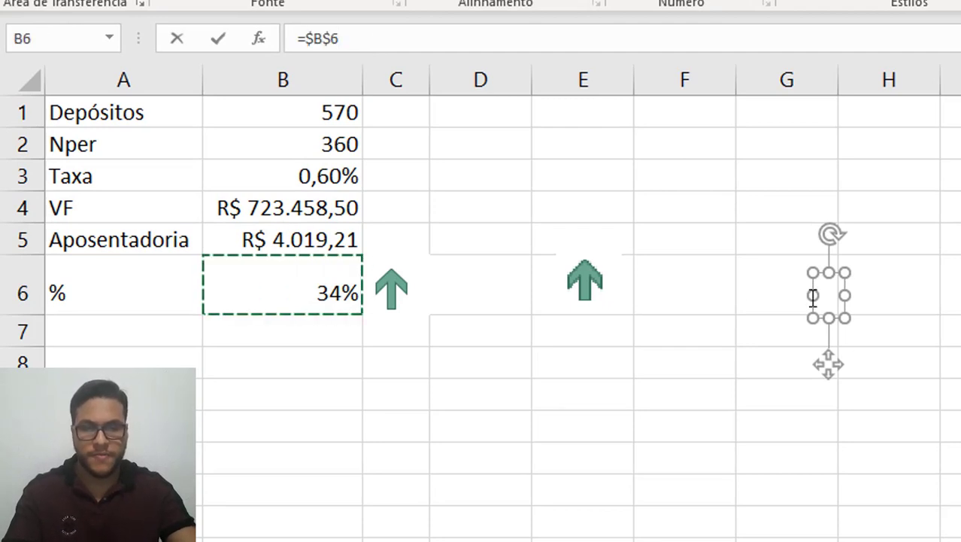
key(Return)
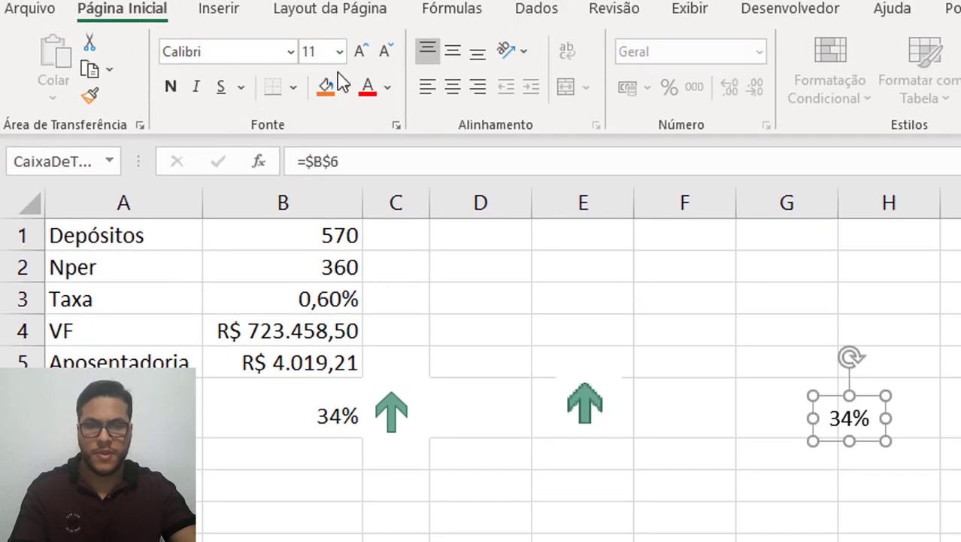
- Format the percentage text box as bold size 16 and move it right beside the linked arrow picture
click(361, 51)
click(361, 52)
click(361, 51)
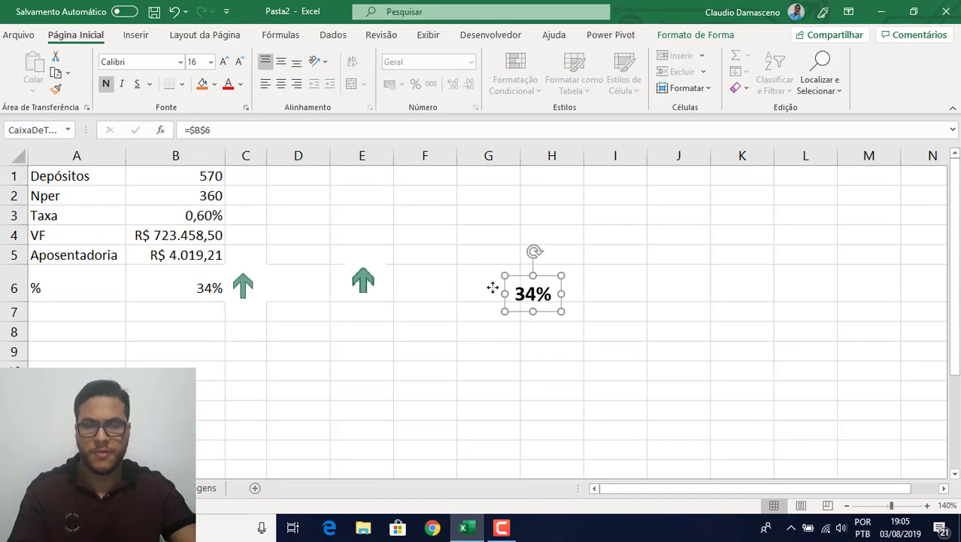
drag(493, 288, 410, 281)
drag(396, 289, 402, 290)
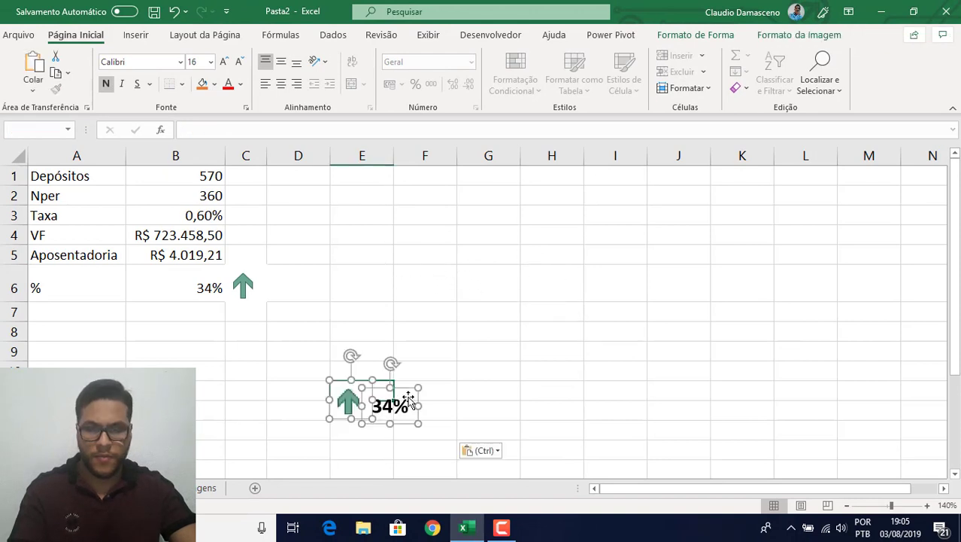
- Cut the percentage text box from Projeção, paste it on the Gráfico sheet and place it below the retirement value
click(477, 367)
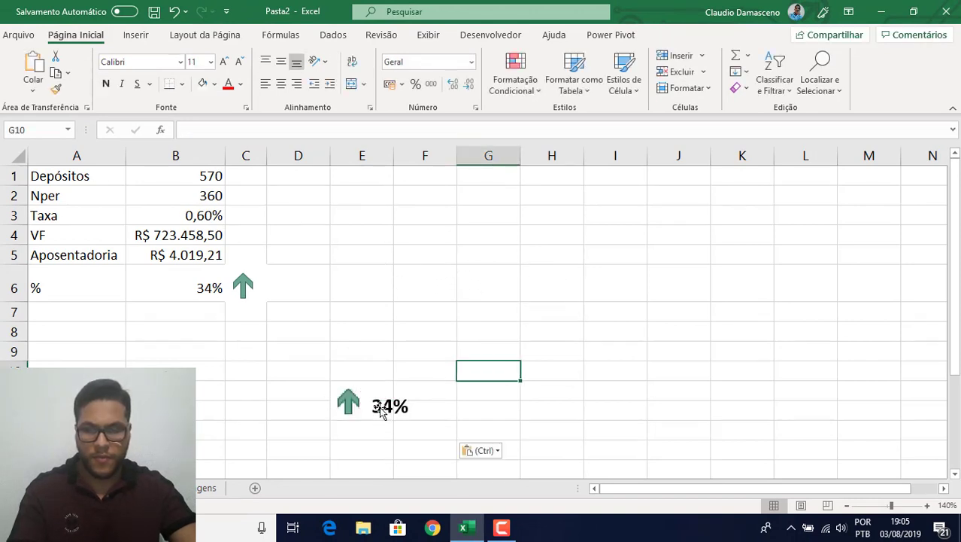
click(378, 415)
key(ctrl+x)
key(ctrl+Page_Up)
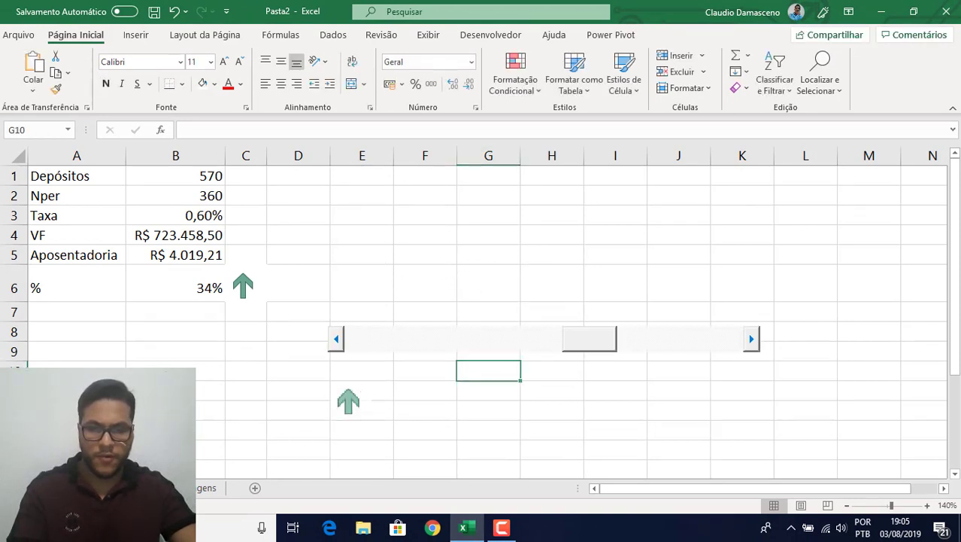
click(425, 388)
key(ctrl+v)
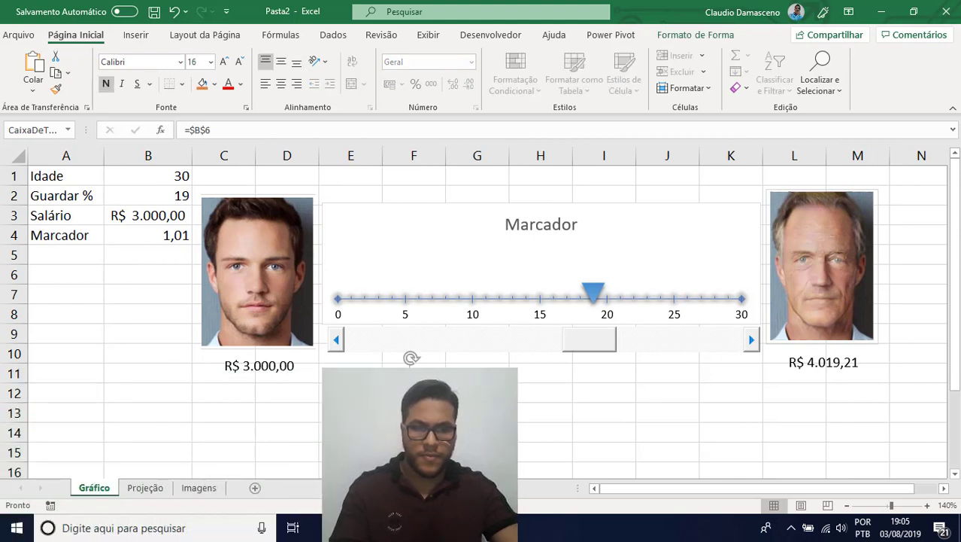
drag(436, 406, 796, 396)
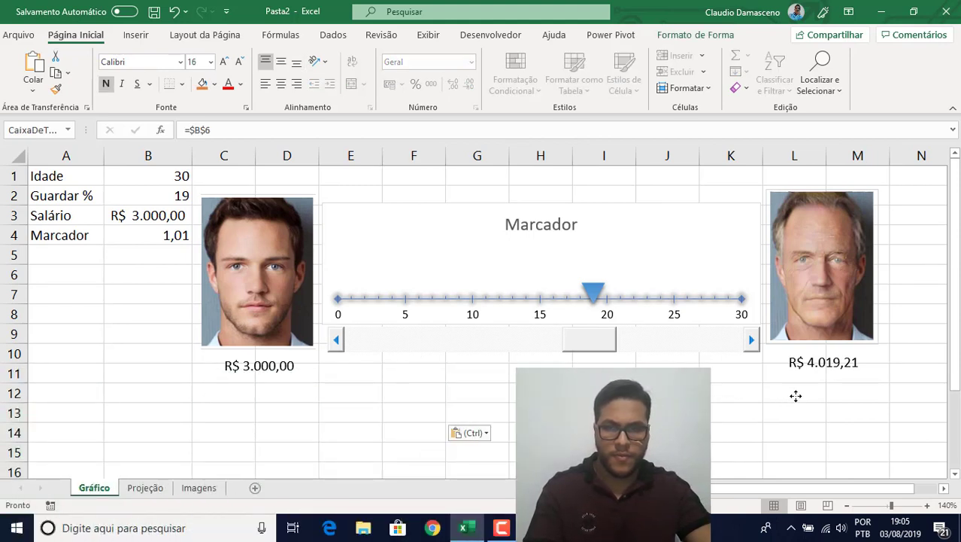
- Relink the pasted percentage text box to =Projeção!B6
click(216, 129)
drag(216, 129, 192, 125)
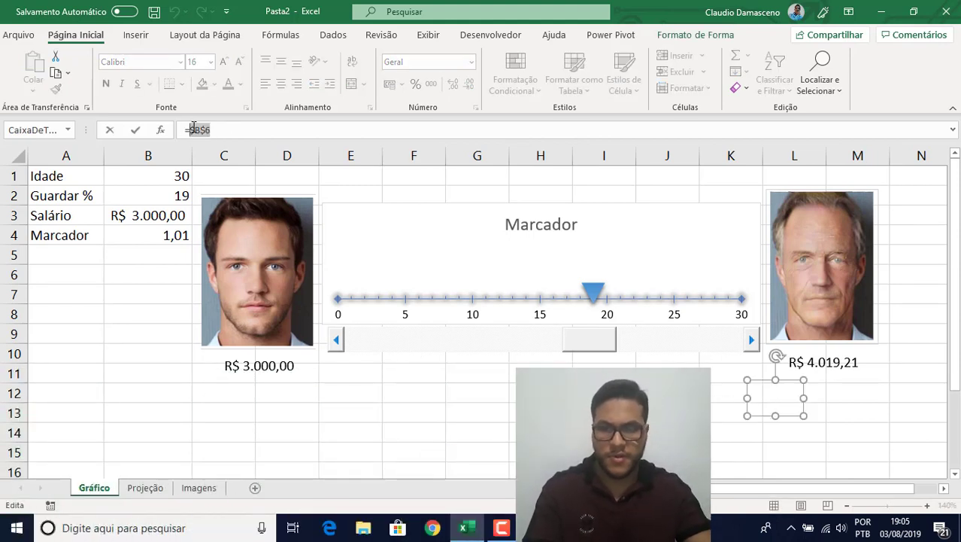
key(BackSpace)
click(145, 488)
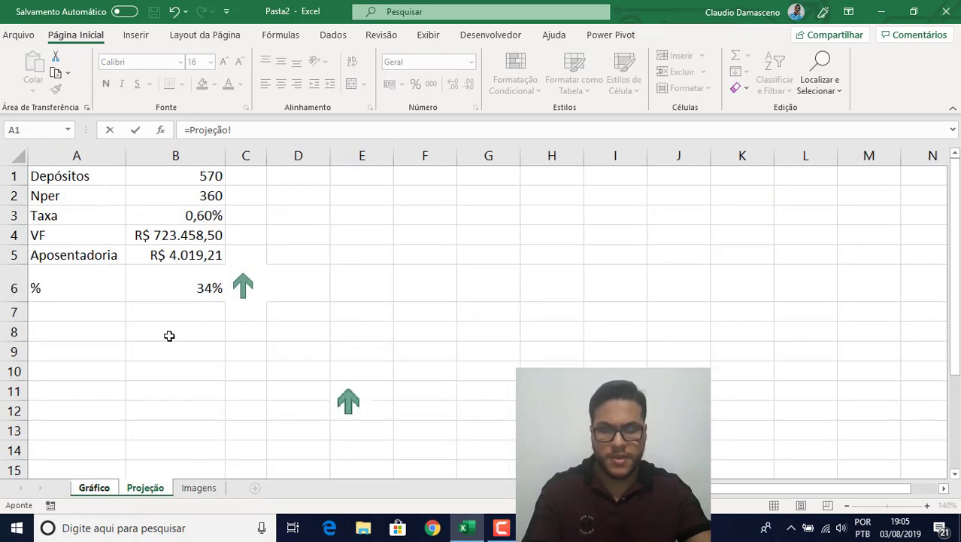
click(176, 287)
key(Return)
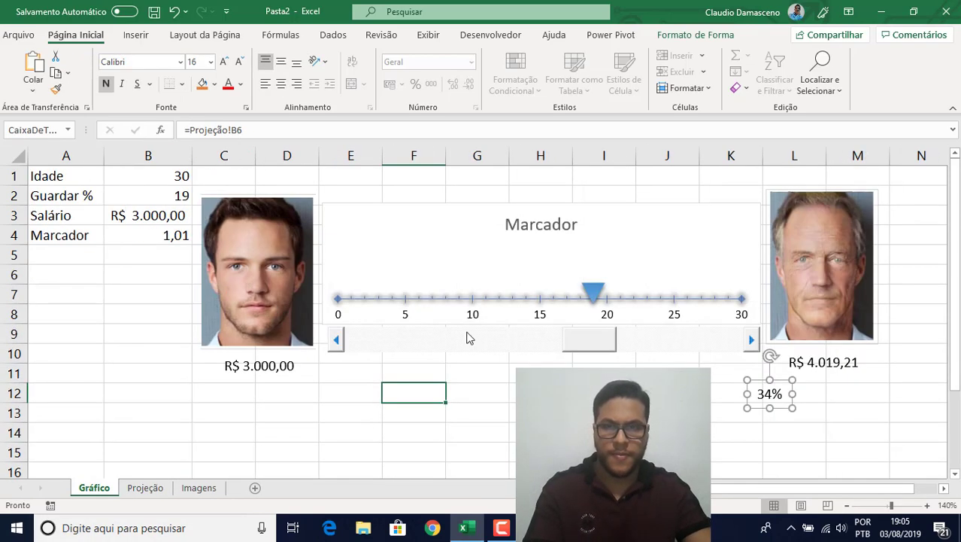
- Set the percentage text box to bold size 14 and align it beneath the retirement value
click(223, 63)
click(222, 63)
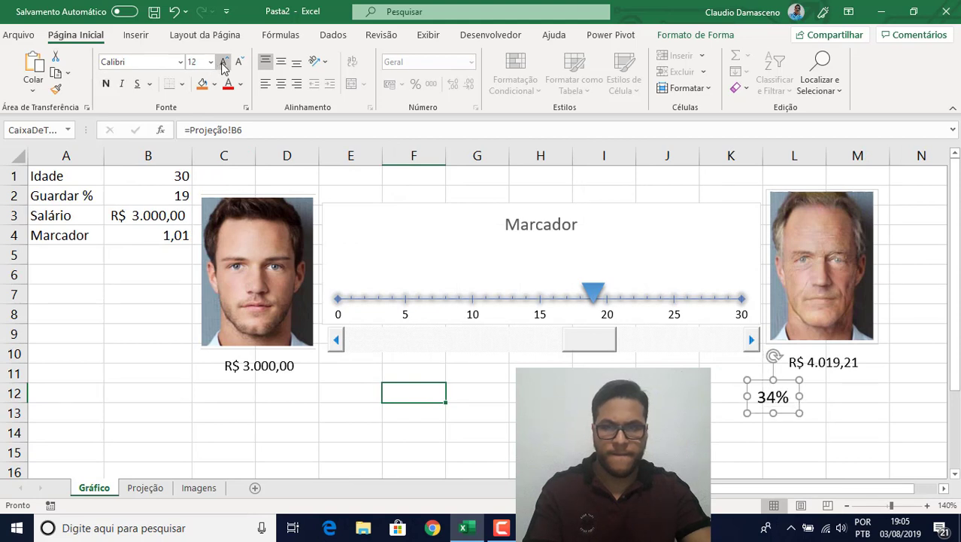
click(106, 84)
drag(774, 410, 839, 404)
- Cut the linked arrow picture from Projeção, paste it on Gráfico and place it beside the percentage text box
click(145, 488)
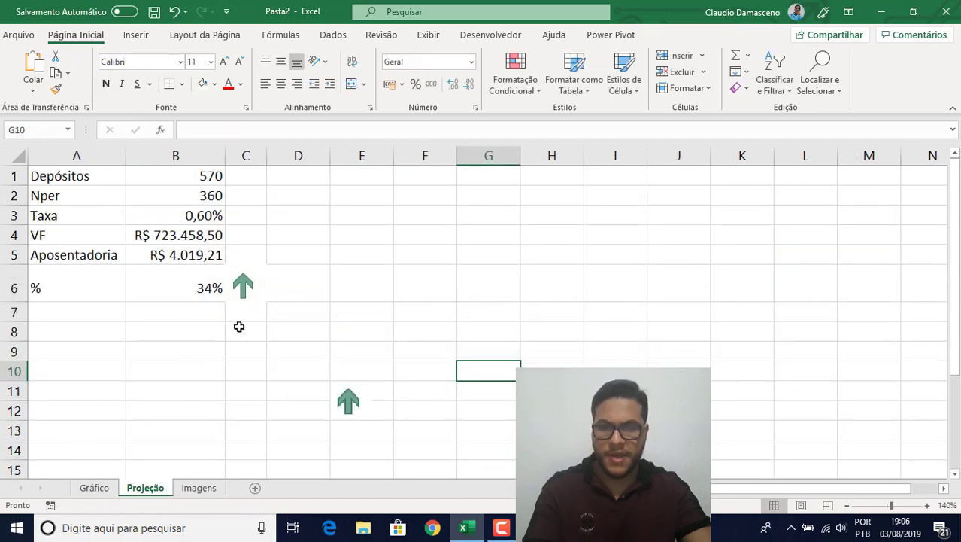
click(350, 395)
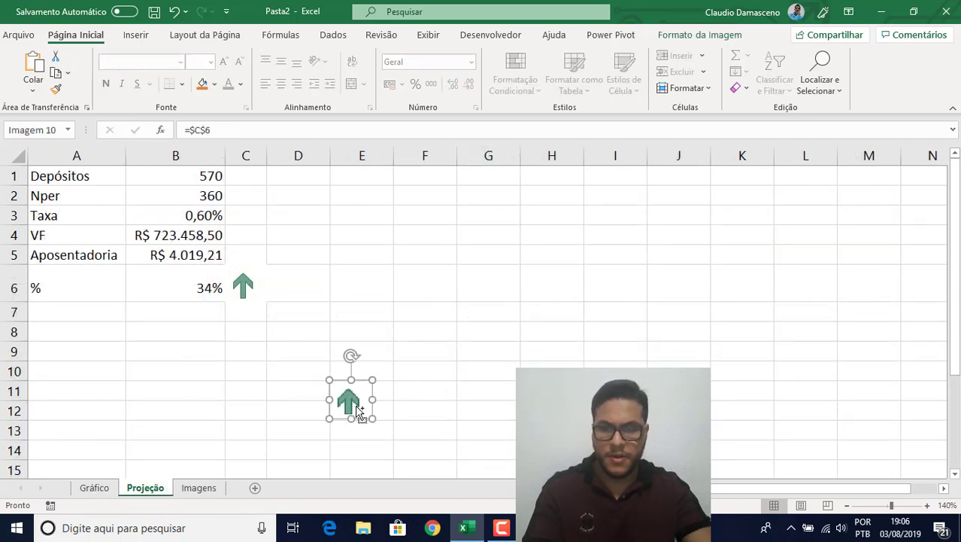
key(ctrl+x)
click(94, 488)
key(ctrl+v)
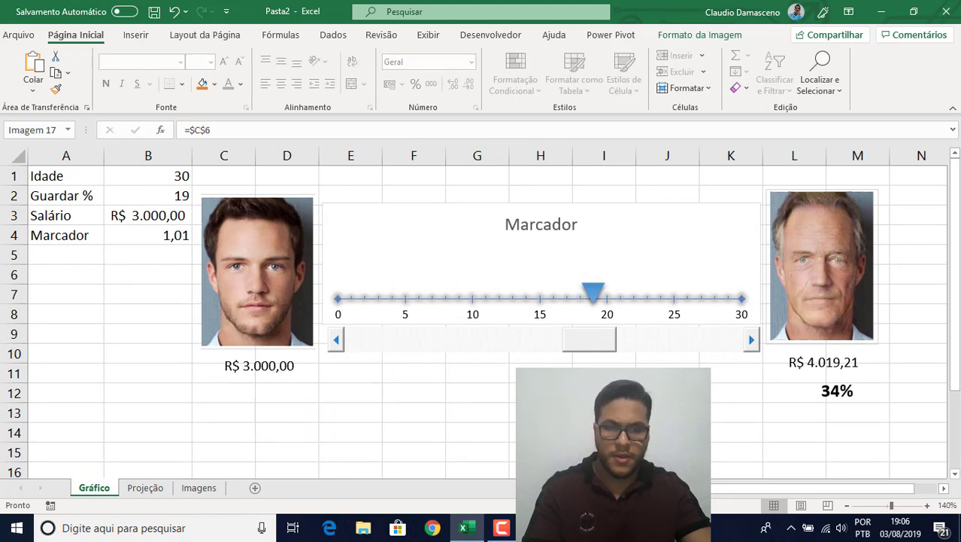
drag(703, 406, 795, 414)
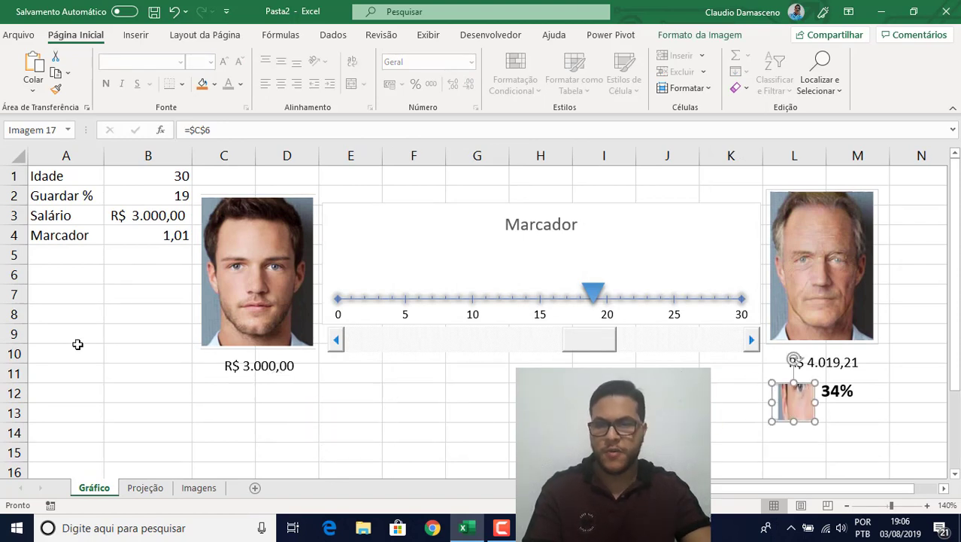
- Relink the pasted arrow picture to =Projeção!C6
double_click(201, 131)
key(BackSpace)
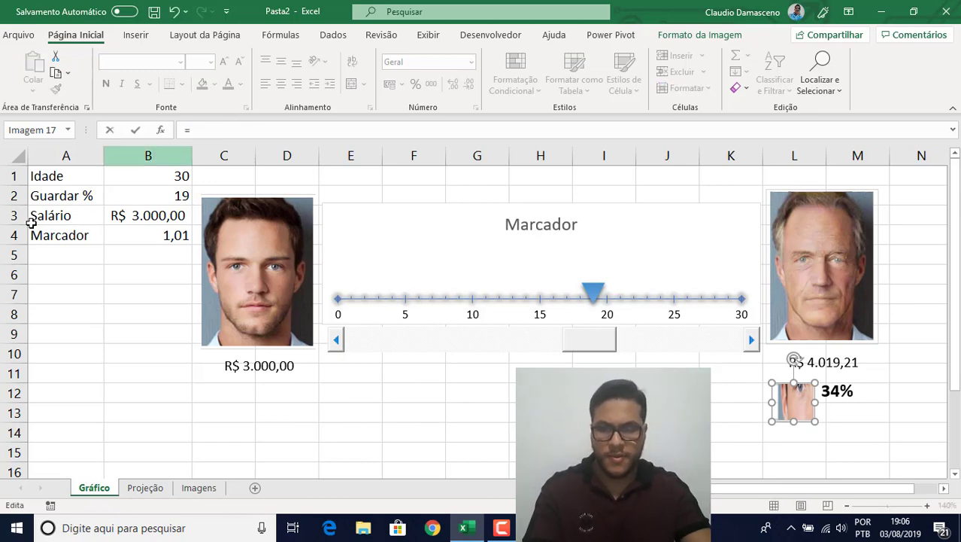
click(154, 489)
click(246, 293)
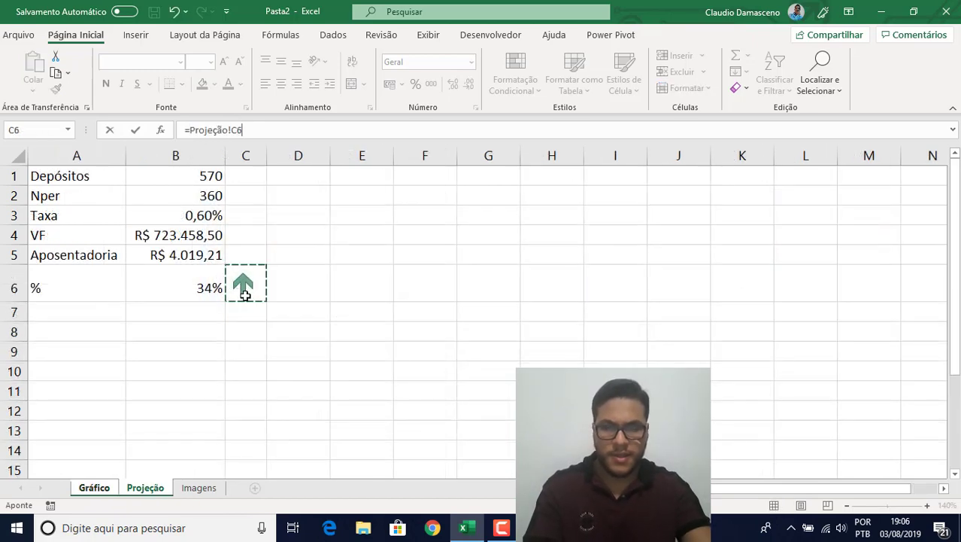
key(Return)
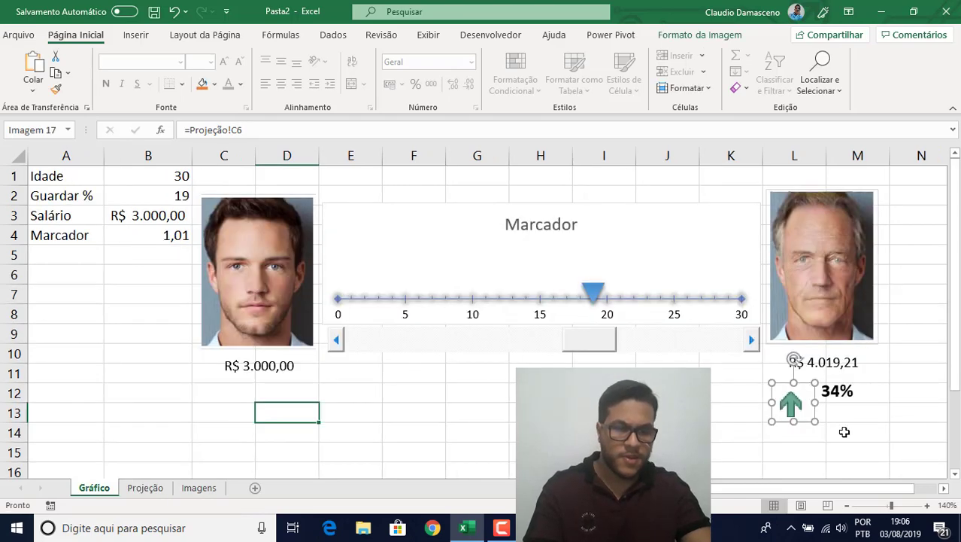
- Send the arrow picture backward and position it close against the percentage, just below the retirement value
mouse_move(794, 406)
mouse_down()
mouse_move(789, 395)
mouse_move(807, 392)
mouse_up()
right_click(805, 392)
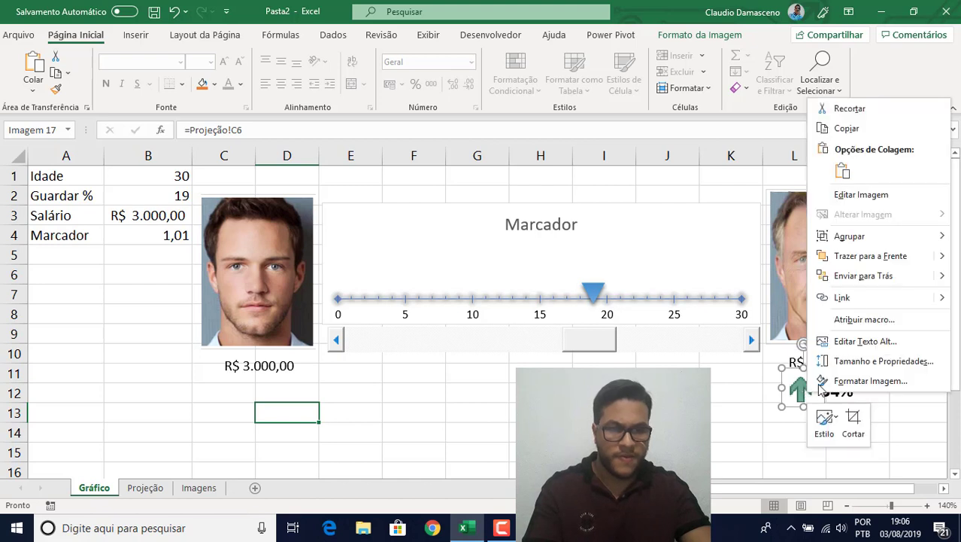
click(872, 278)
click(833, 426)
drag(806, 391, 810, 392)
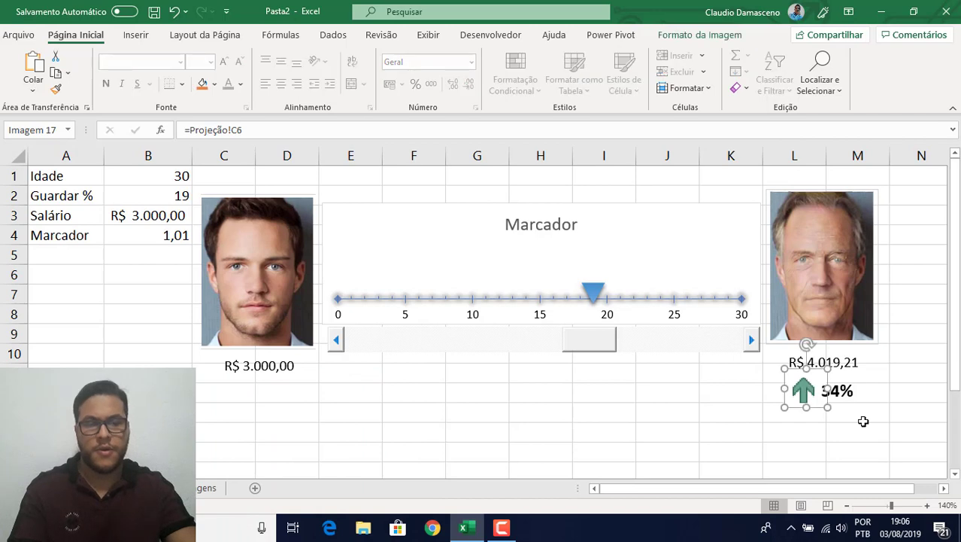
click(835, 426)
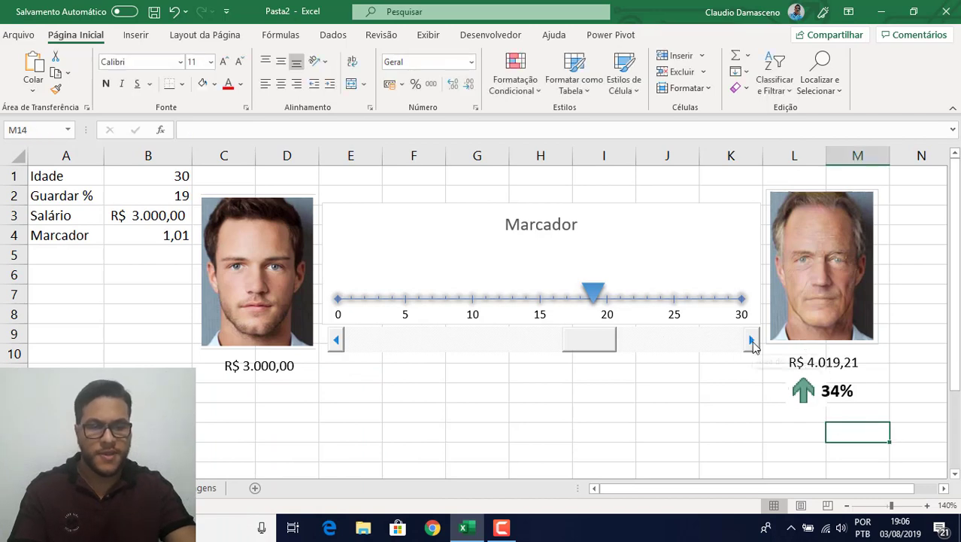
- Raise the savings percentage to 26 with the scroll bar to test the faces, arrow and percentage
click(752, 342)
click(752, 342)
click(752, 342)
click(752, 342)
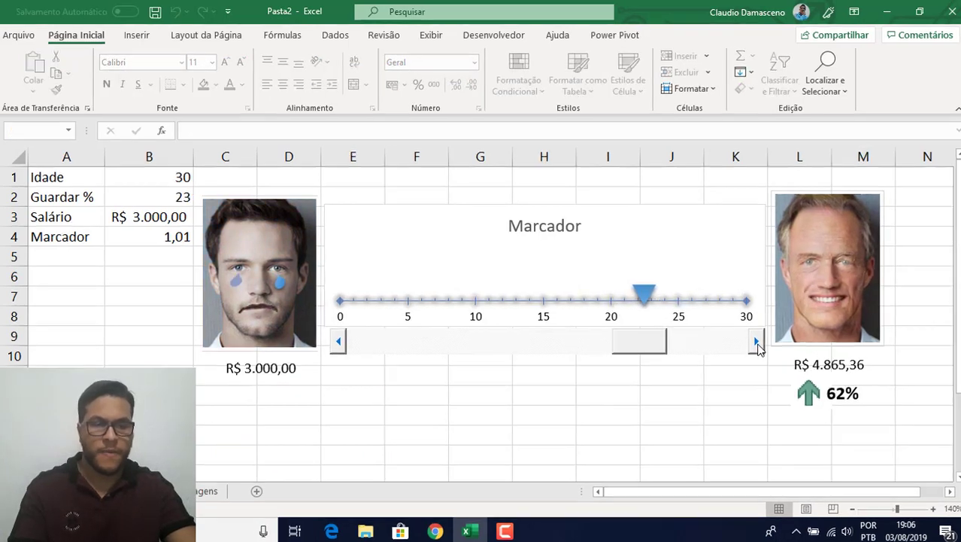
click(756, 342)
click(756, 342)
click(756, 343)
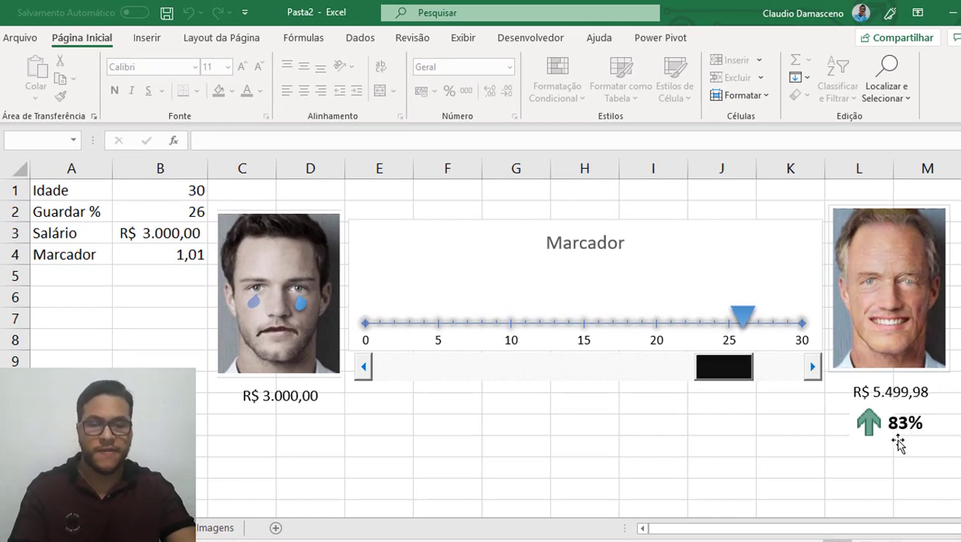
- Lower the savings percentage to 9 with the scroll bar to check how the arrow and faces respond
click(365, 369)
click(366, 369)
click(366, 369)
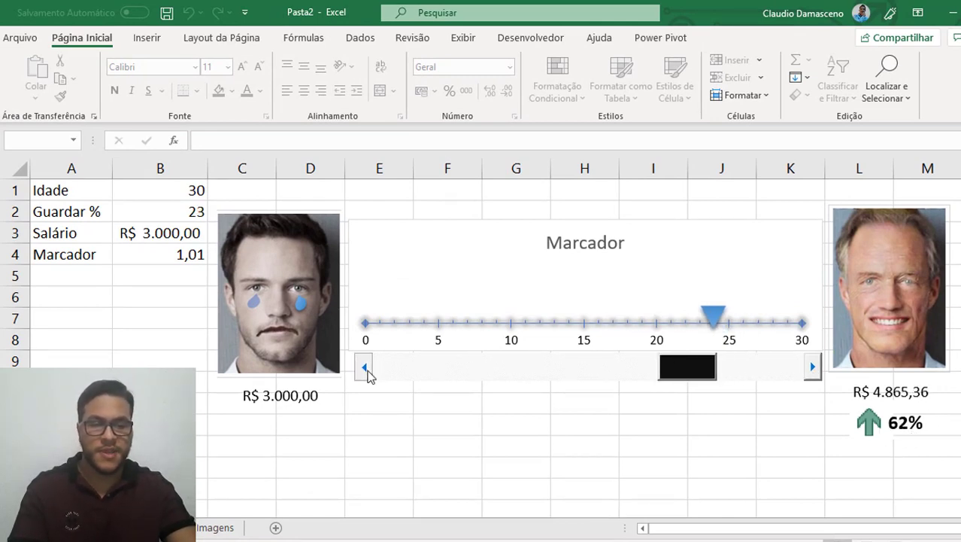
click(366, 368)
click(366, 369)
click(366, 368)
click(366, 369)
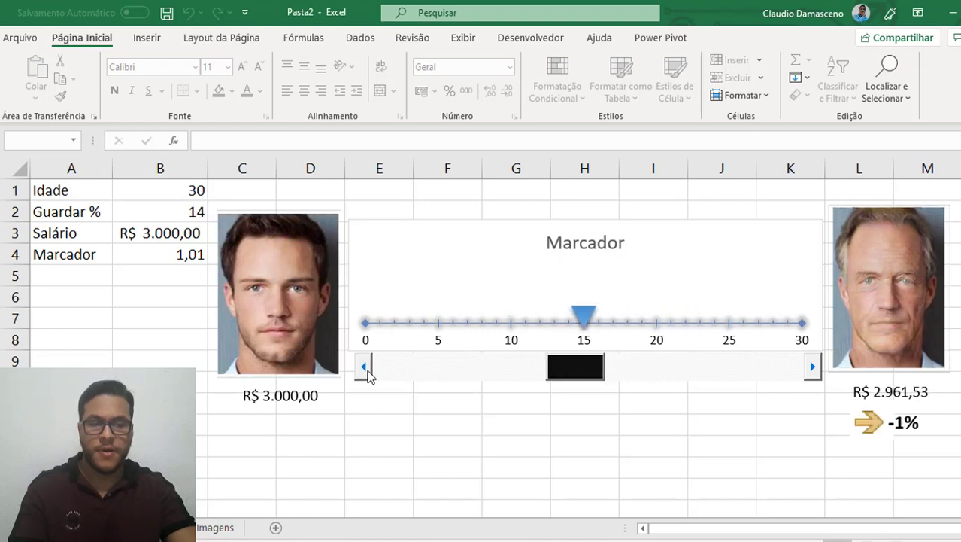
click(365, 368)
click(365, 368)
click(366, 369)
click(366, 368)
click(366, 368)
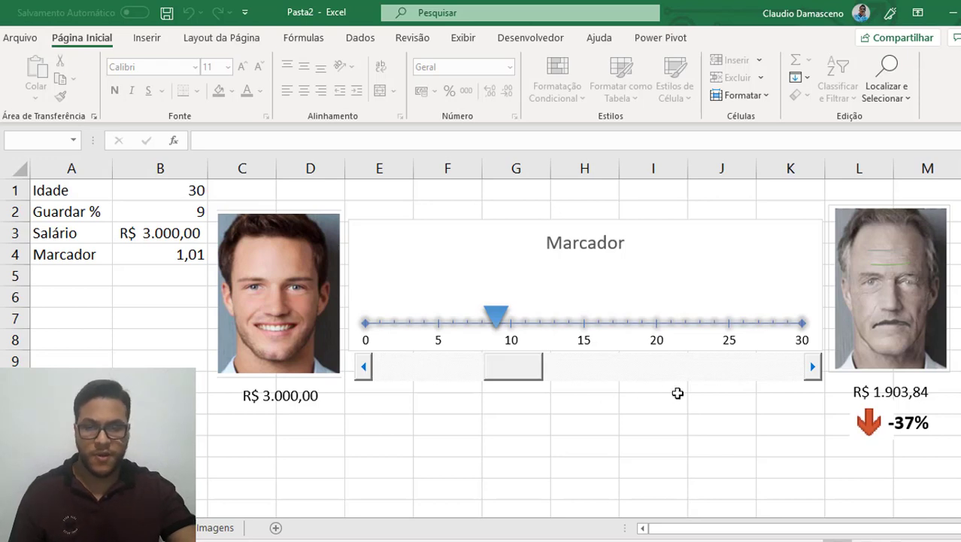
- Move the salary text box slightly upward, closer to the young man's picture
click(275, 401)
drag(285, 410, 285, 402)
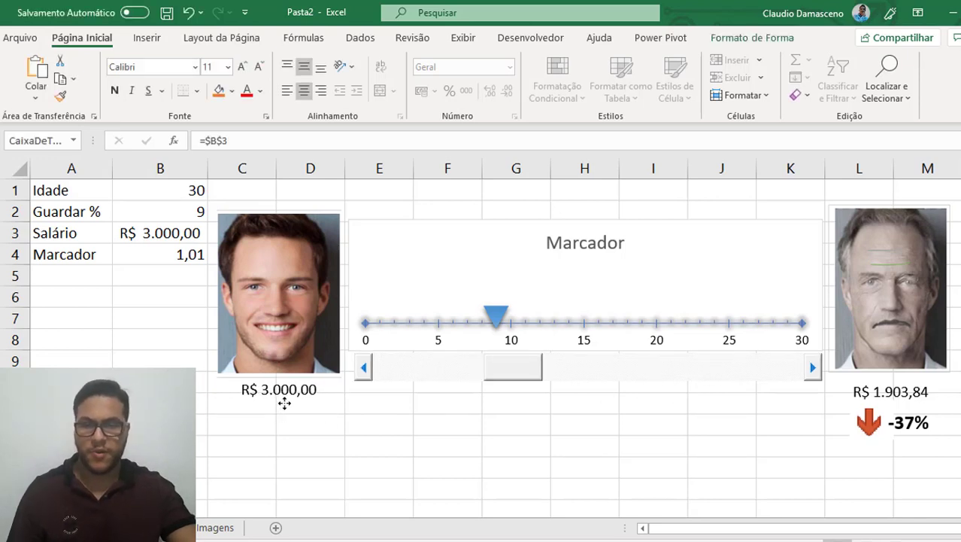
click(374, 421)
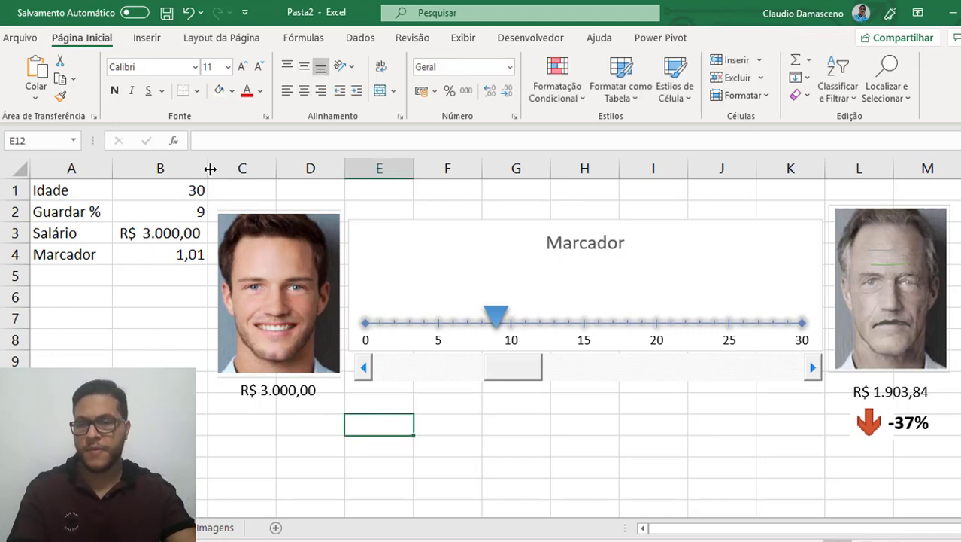
click(236, 143)
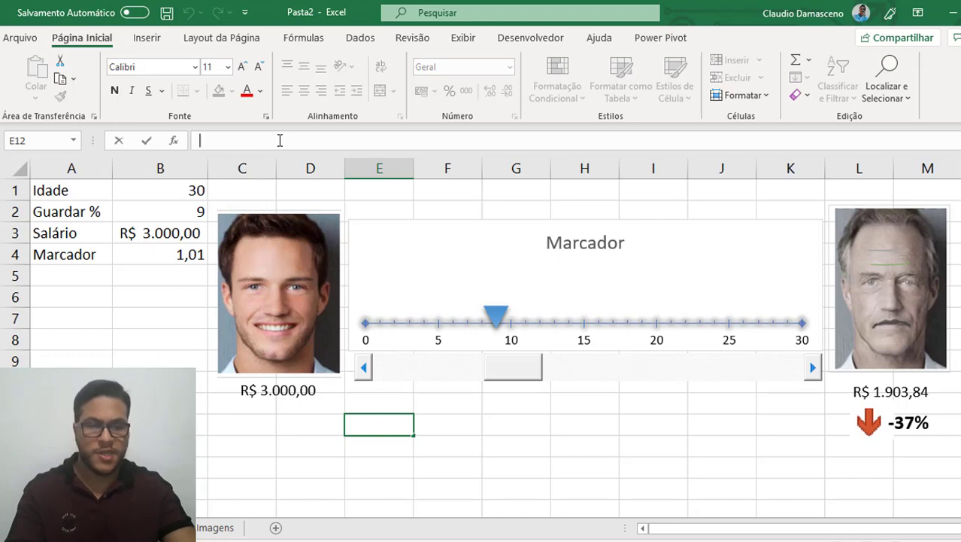
- Duplicate the percentage-change text box beneath the young man's salary, link the copy to cell $B$2 and widen it slightly
click(926, 413)
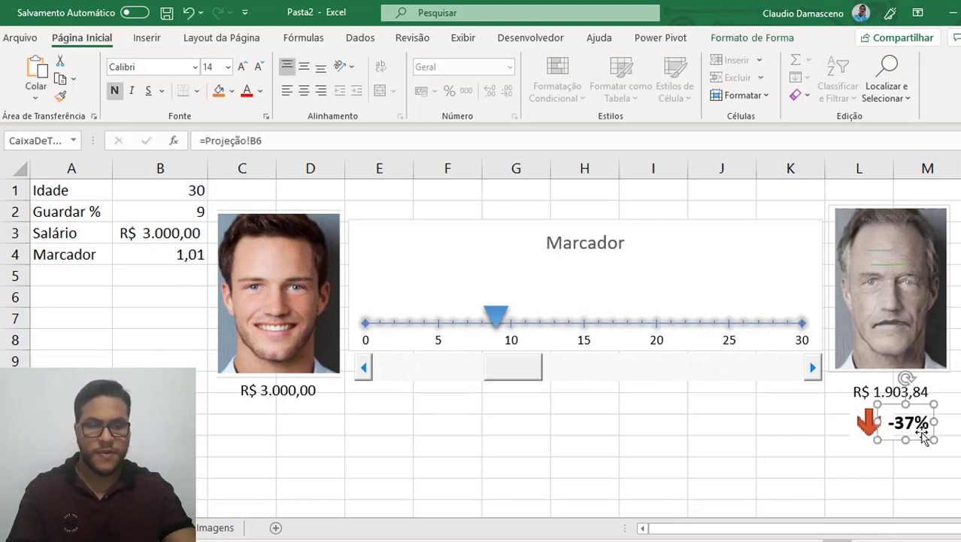
drag(923, 436, 282, 410)
drag(263, 140, 207, 141)
key(BackSpace)
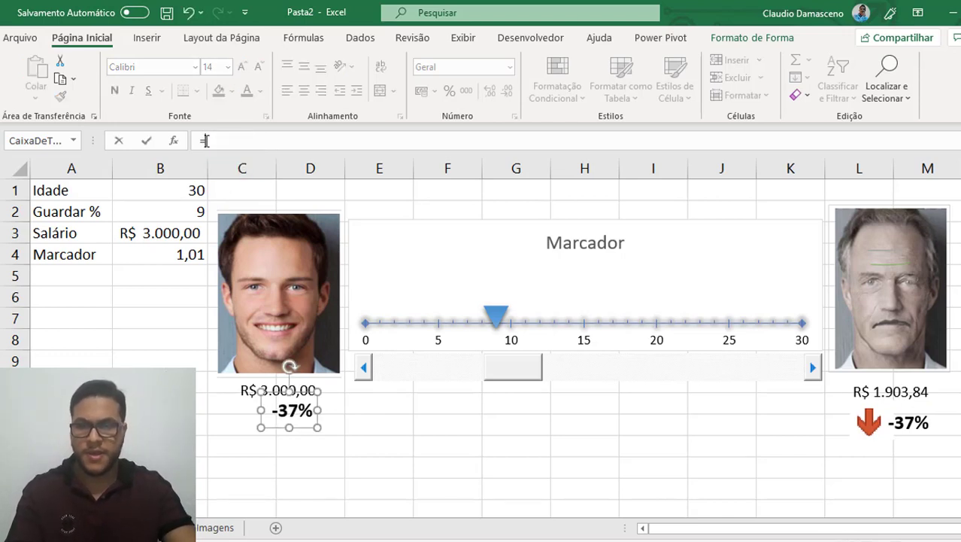
click(190, 212)
key(F4)
key(Return)
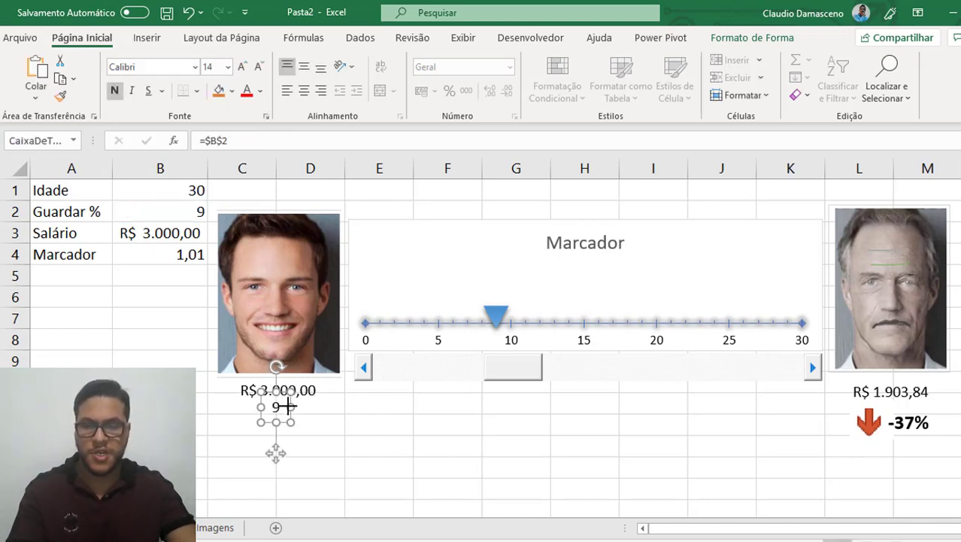
drag(291, 406, 312, 406)
- Apply the custom number format Geral% to the Guardar % value in cell B2
click(197, 208)
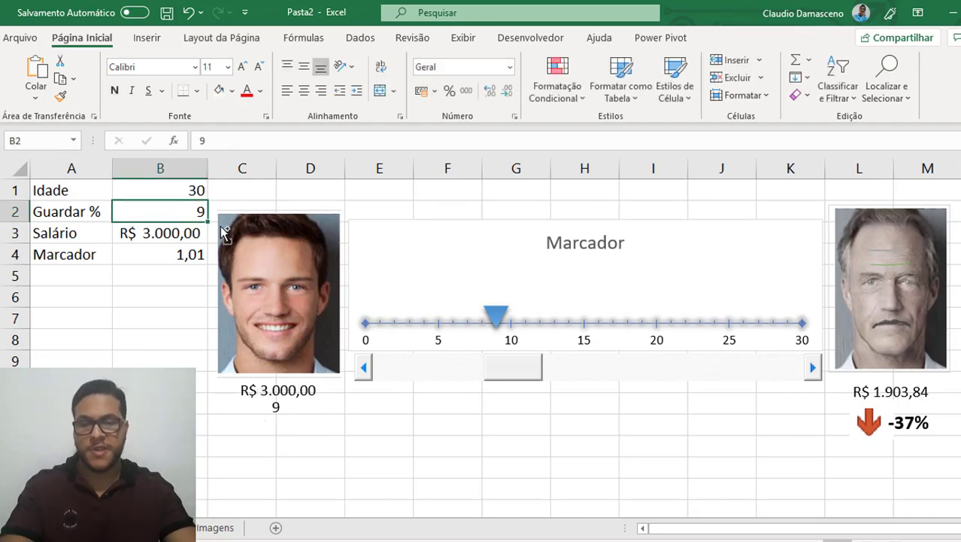
key(ctrl+1)
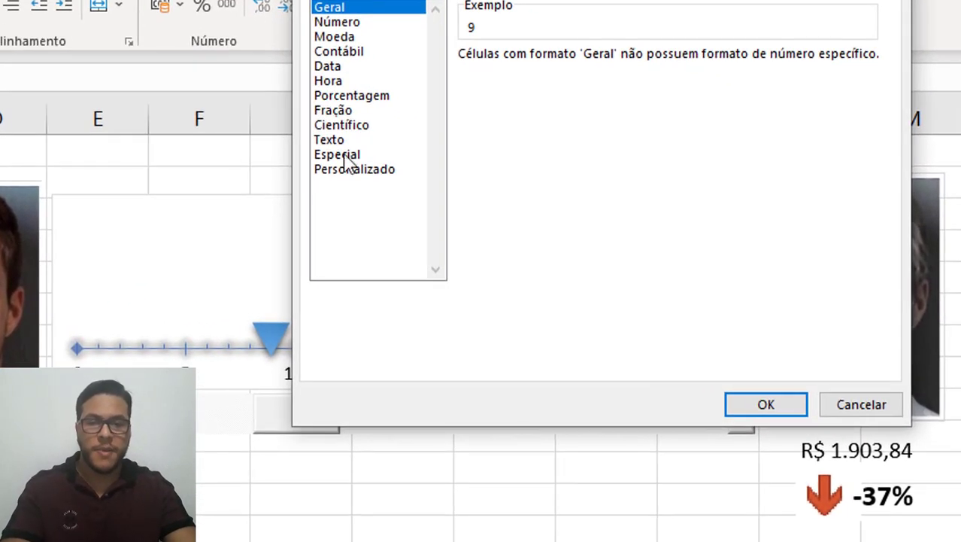
click(387, 172)
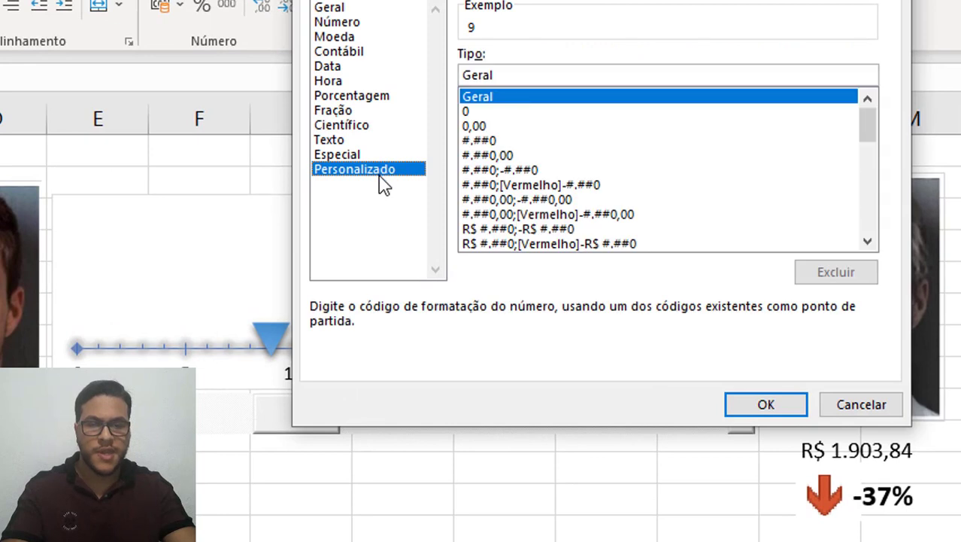
click(526, 77)
text(%)
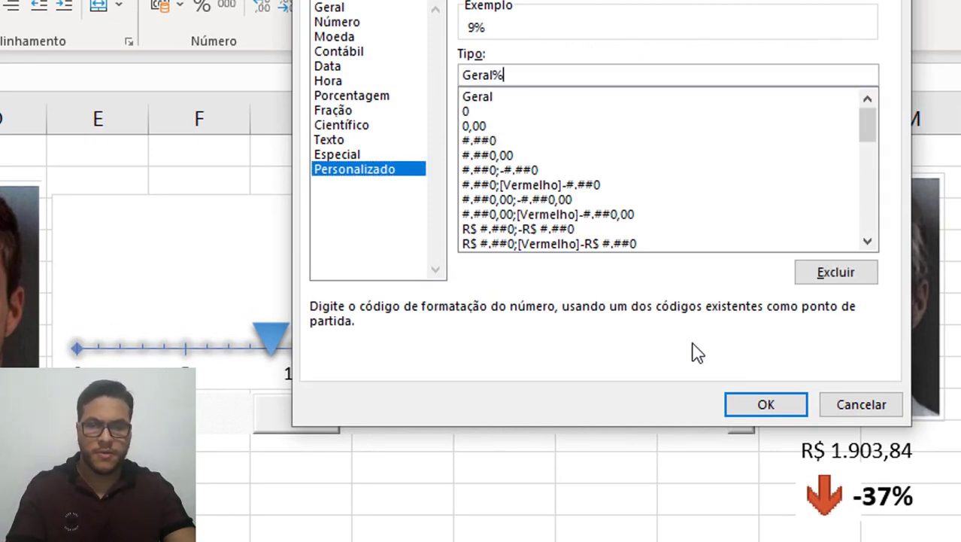
click(766, 402)
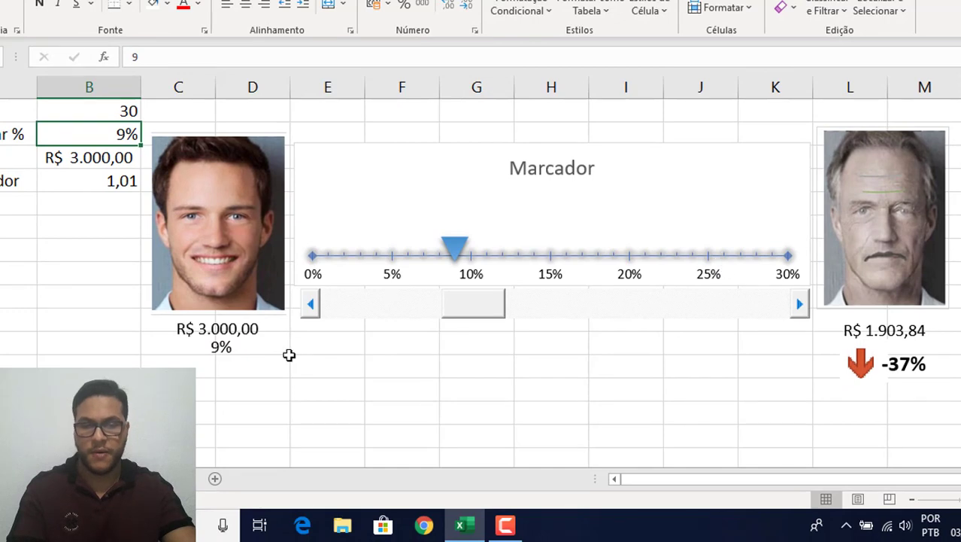
- Make the savings percentage text box bold at 18 pt and fit it on one line beneath the salary
click(219, 348)
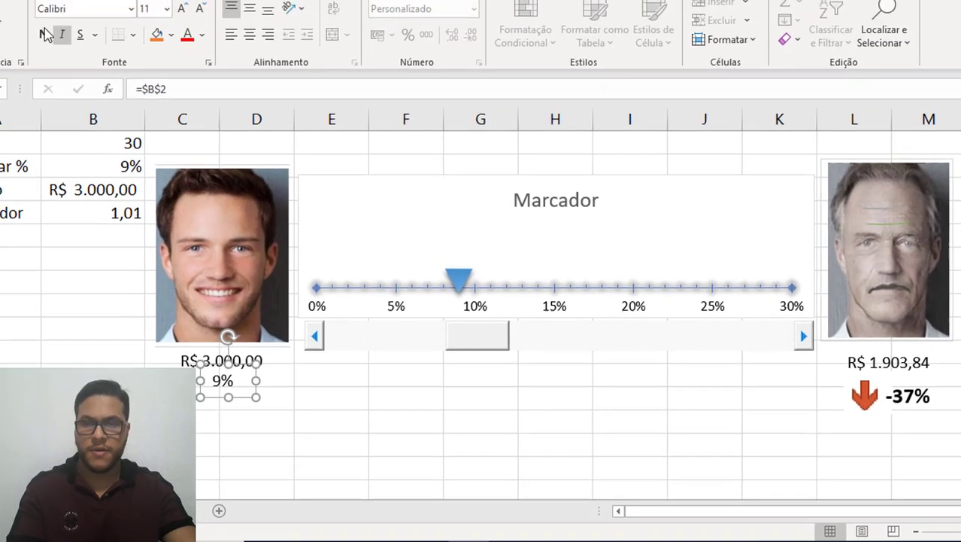
click(39, 7)
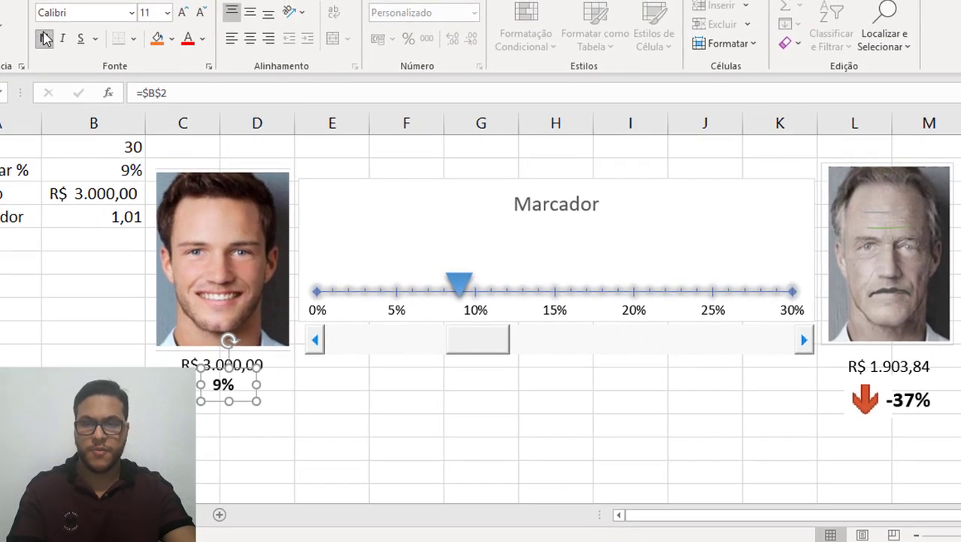
click(181, 12)
click(181, 13)
click(181, 12)
click(181, 13)
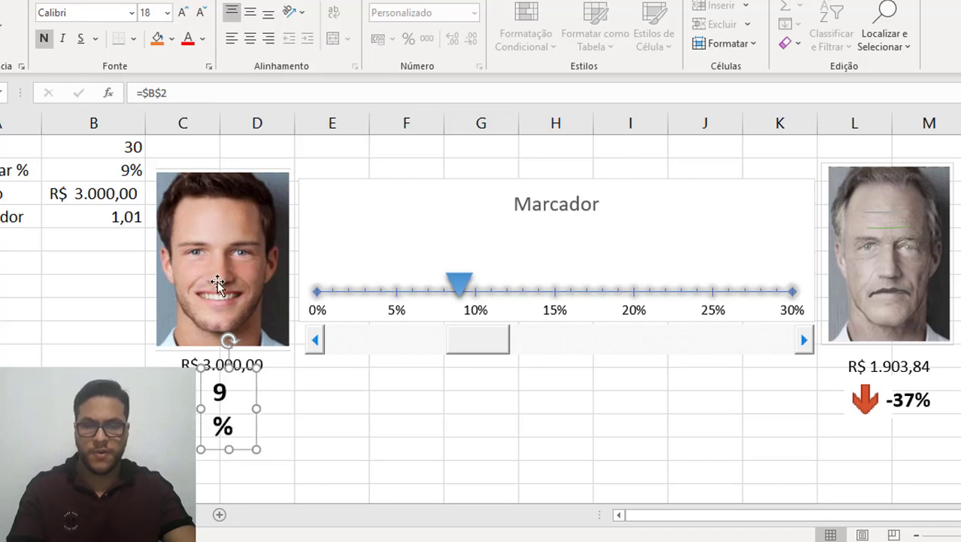
drag(256, 408, 234, 385)
click(301, 401)
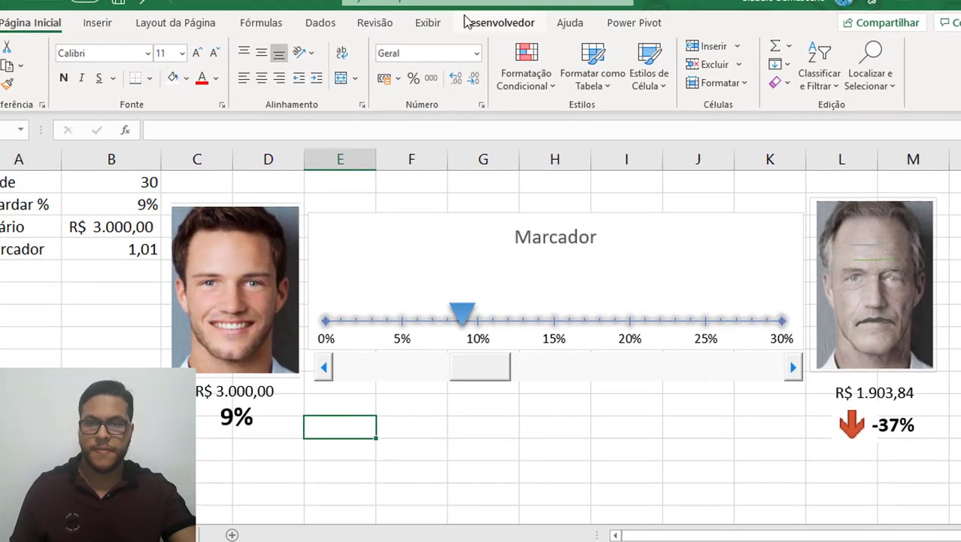
- Hide the gridlines on the Gráfico sheet
click(495, 0)
click(428, 22)
click(236, 81)
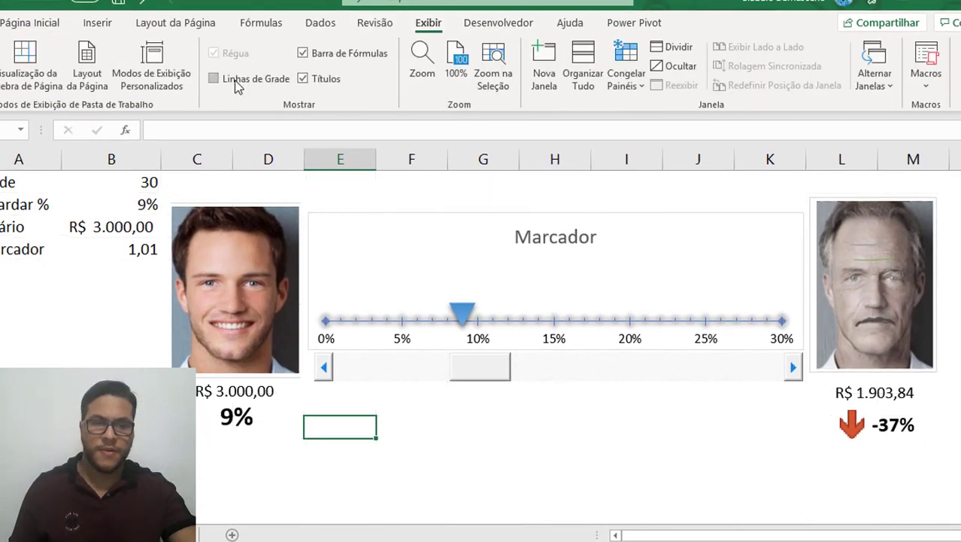
click(772, 474)
- Extend the Marcador chart slightly upward and give the chart area a blue outline
click(733, 254)
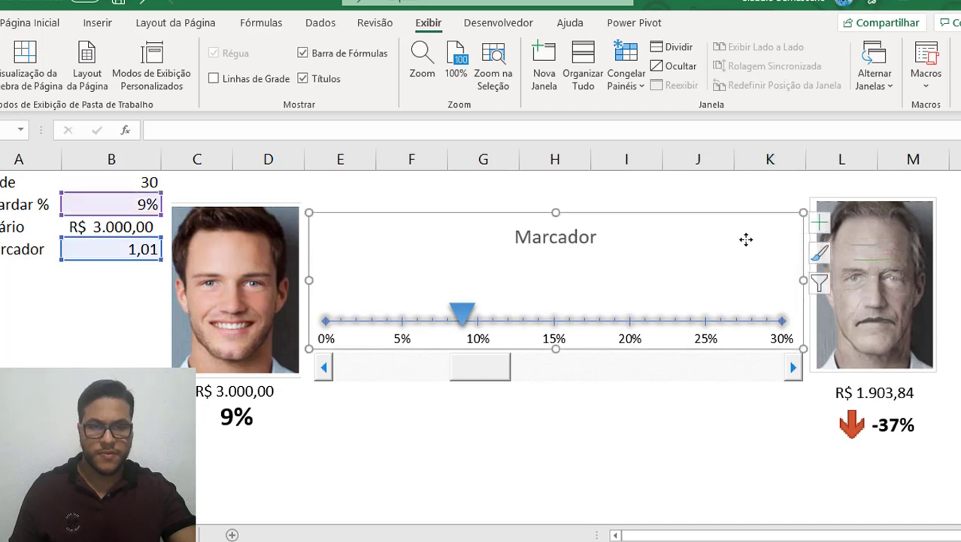
drag(557, 212, 553, 200)
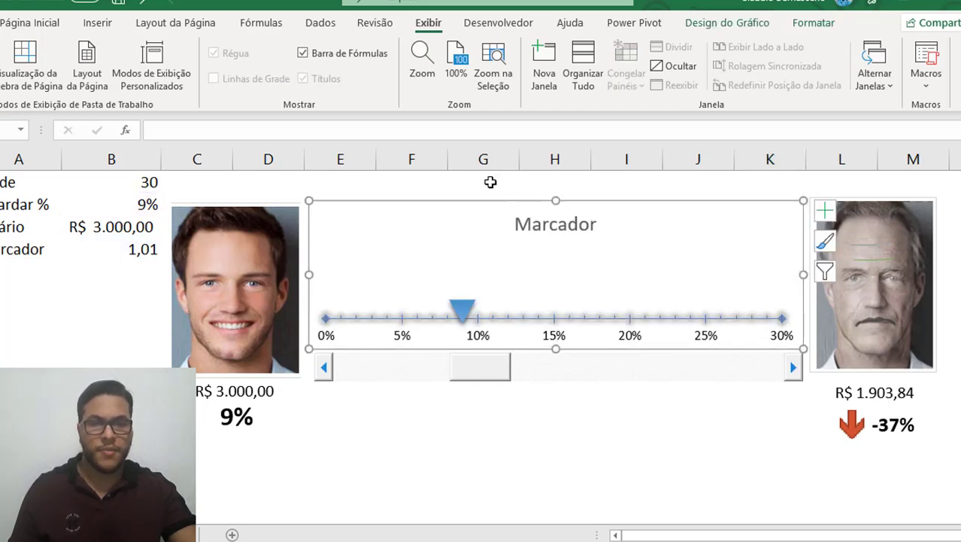
click(719, 23)
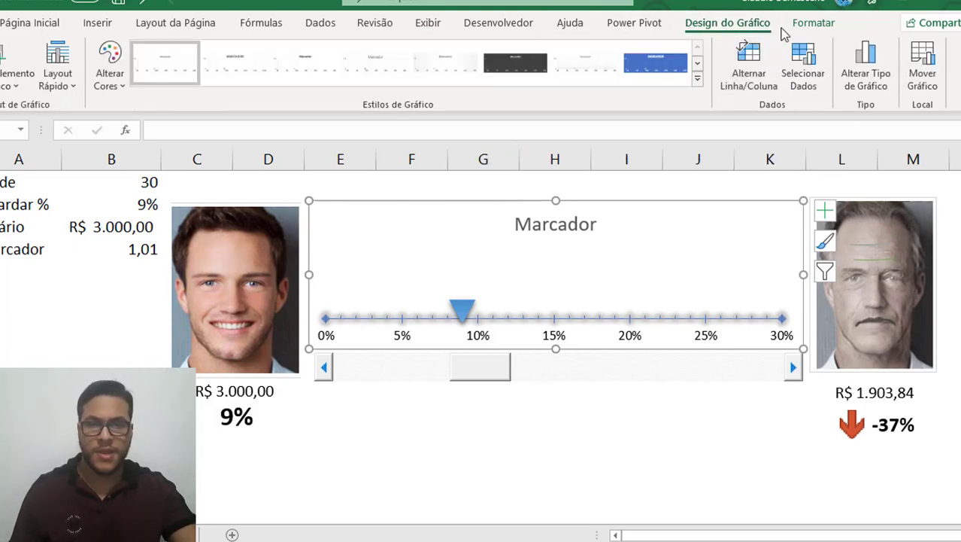
click(812, 23)
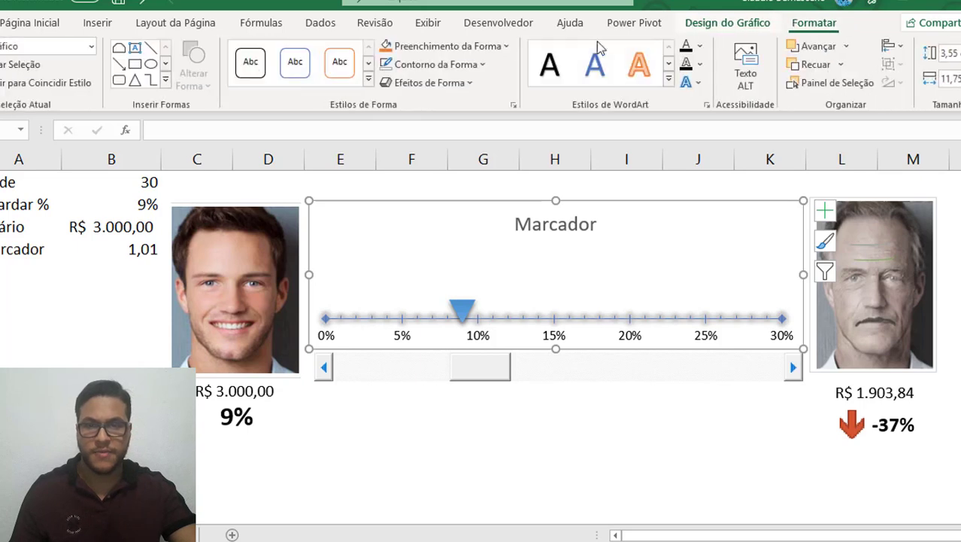
click(434, 64)
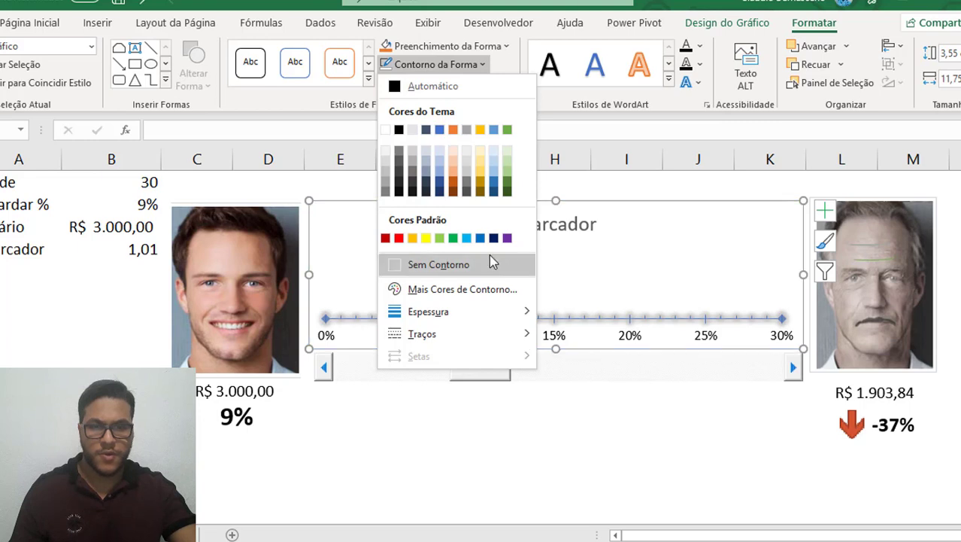
click(481, 237)
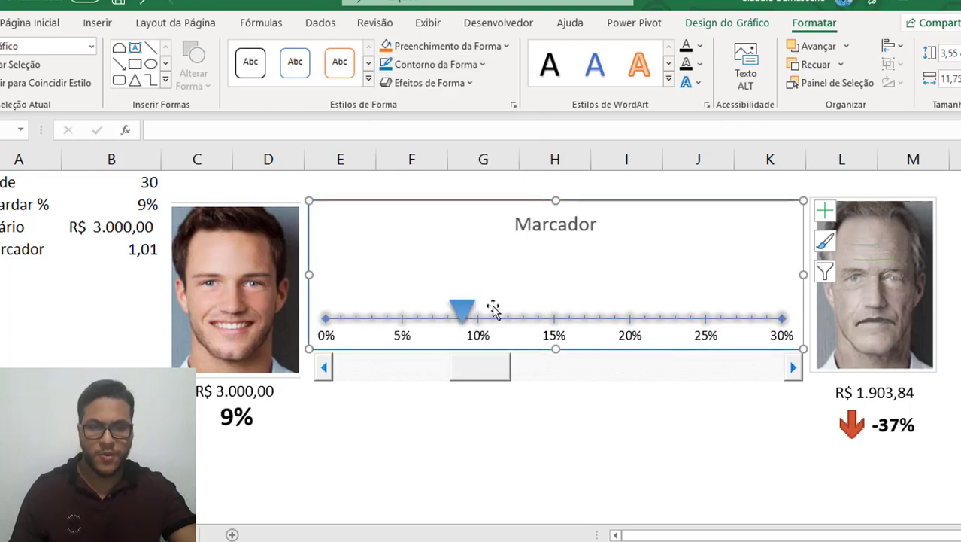
- Trim the chart's bottom edge clear of the scroll bar and test savings of 14 and 19, ending at 14
click(545, 372)
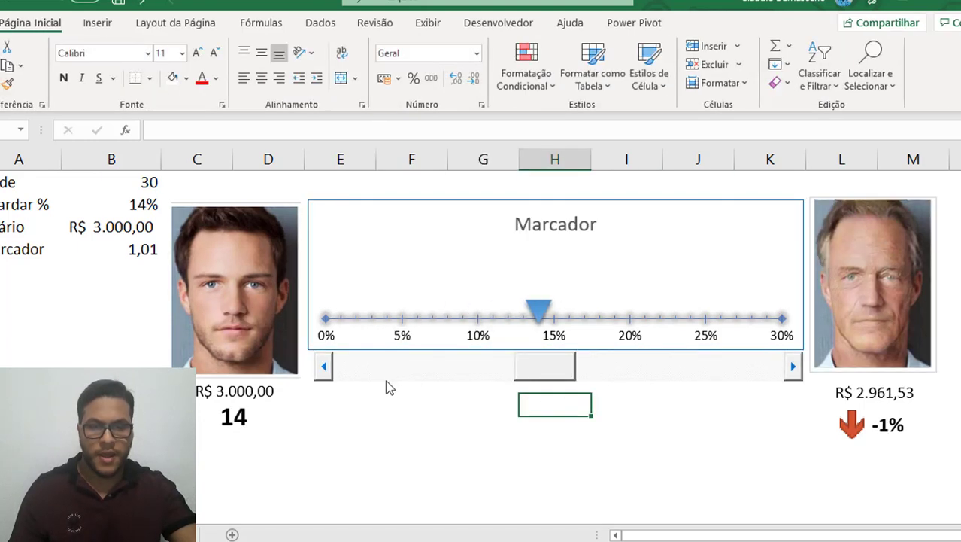
click(437, 347)
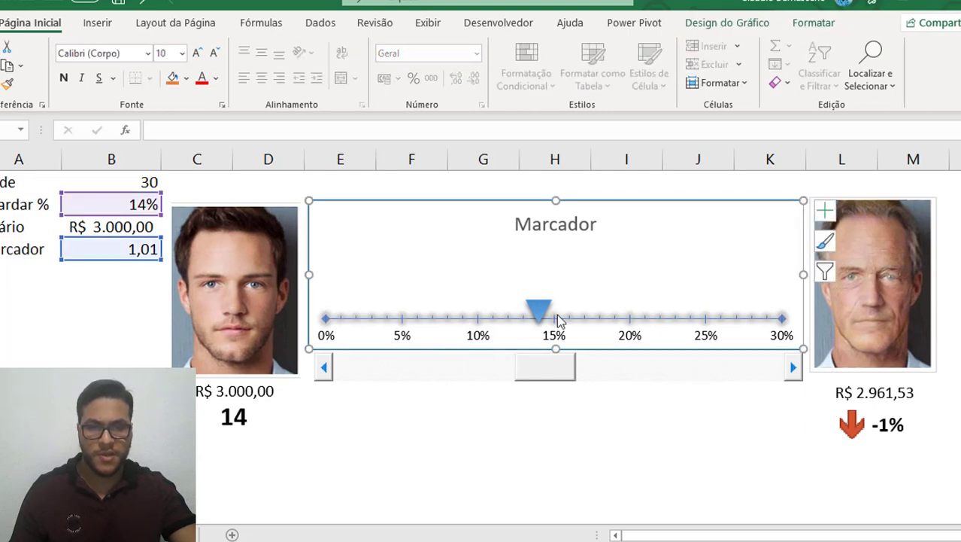
click(569, 289)
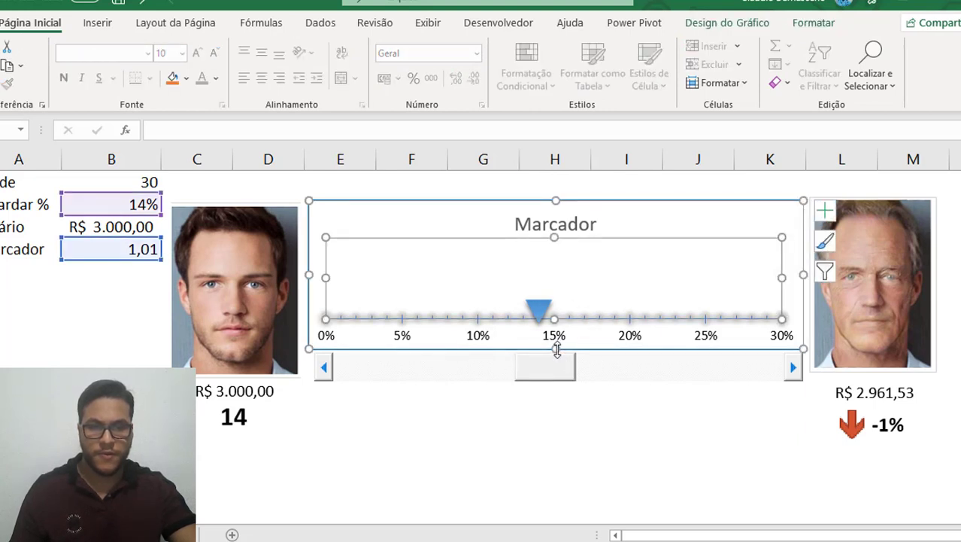
drag(557, 349, 557, 351)
click(580, 396)
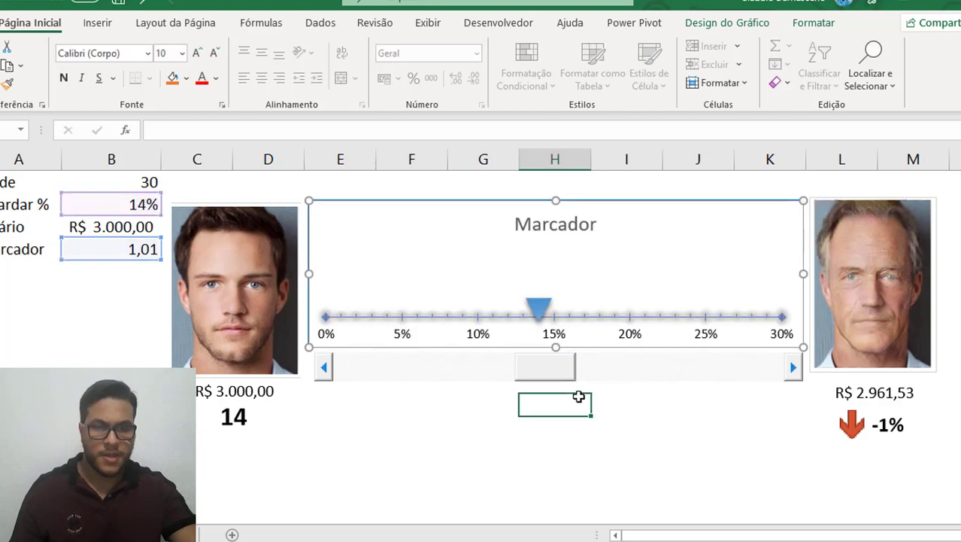
click(651, 366)
click(446, 366)
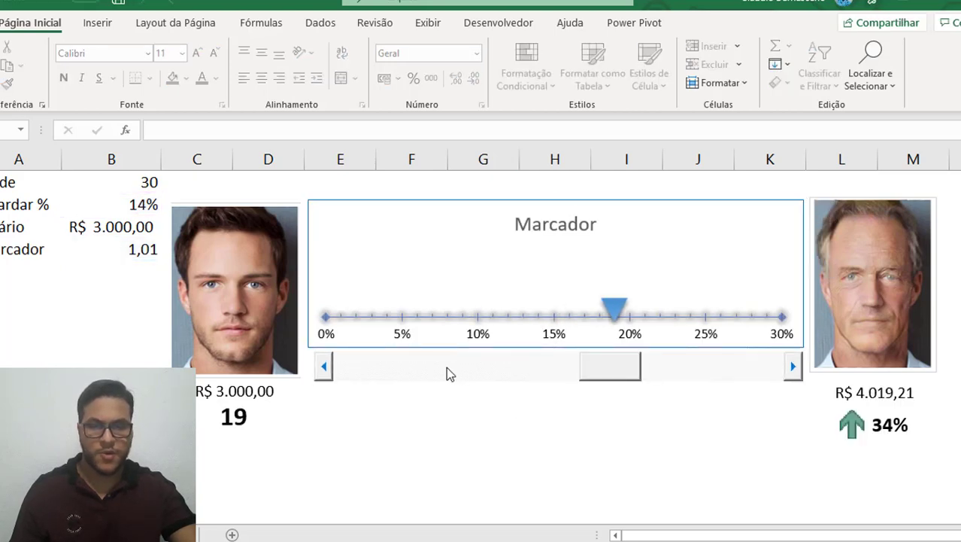
- Give both the young and the old man's pictures a blue border matching the chart outline
click(240, 280)
click(722, 22)
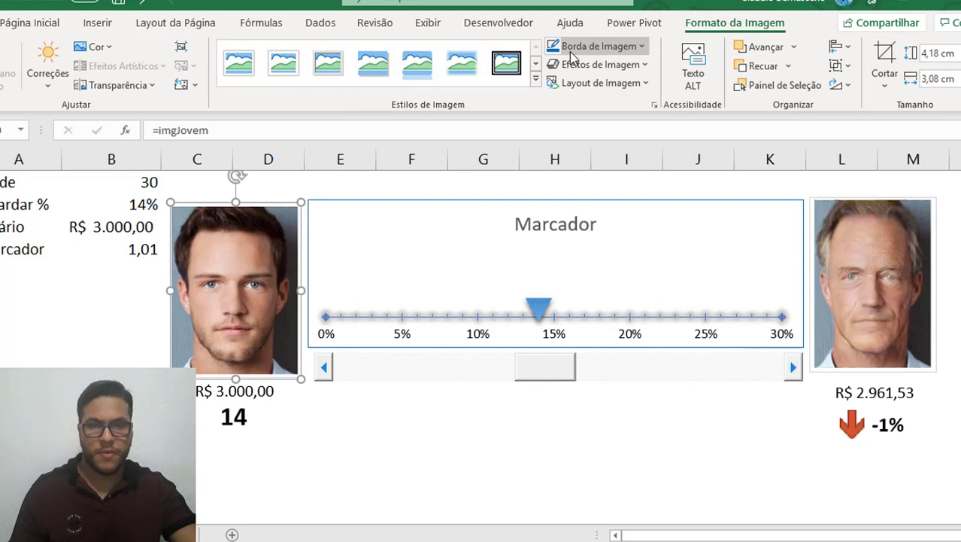
click(836, 217)
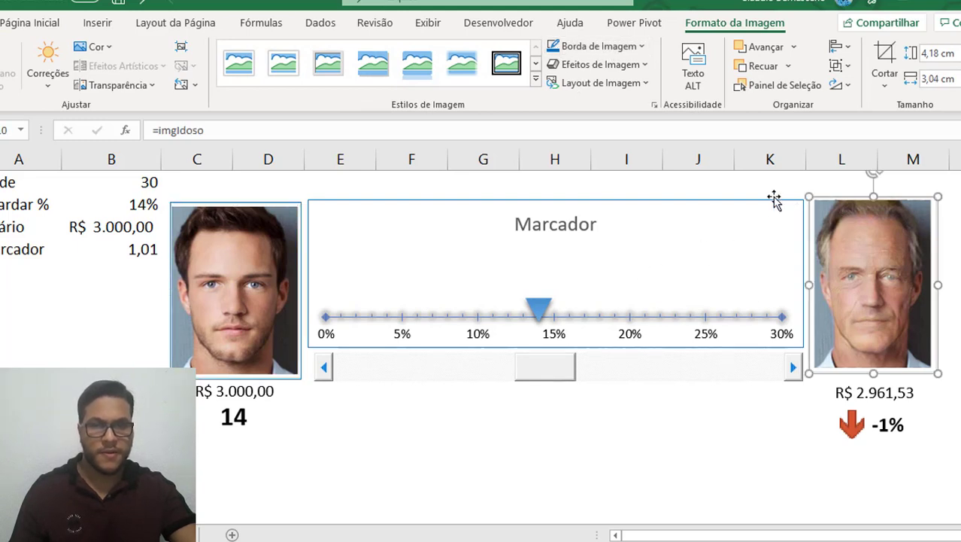
click(670, 419)
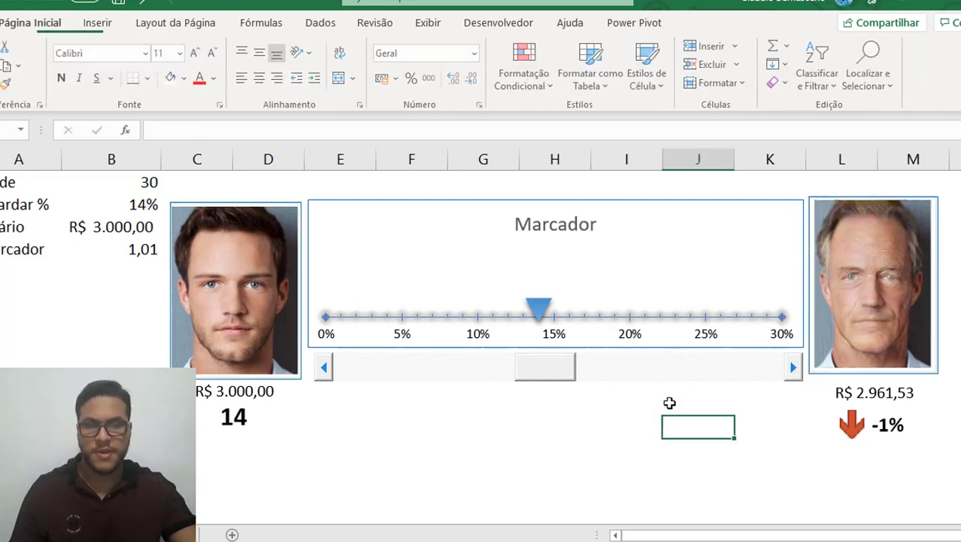
- Format the salary text beneath the young man's picture in blue and bold
click(844, 397)
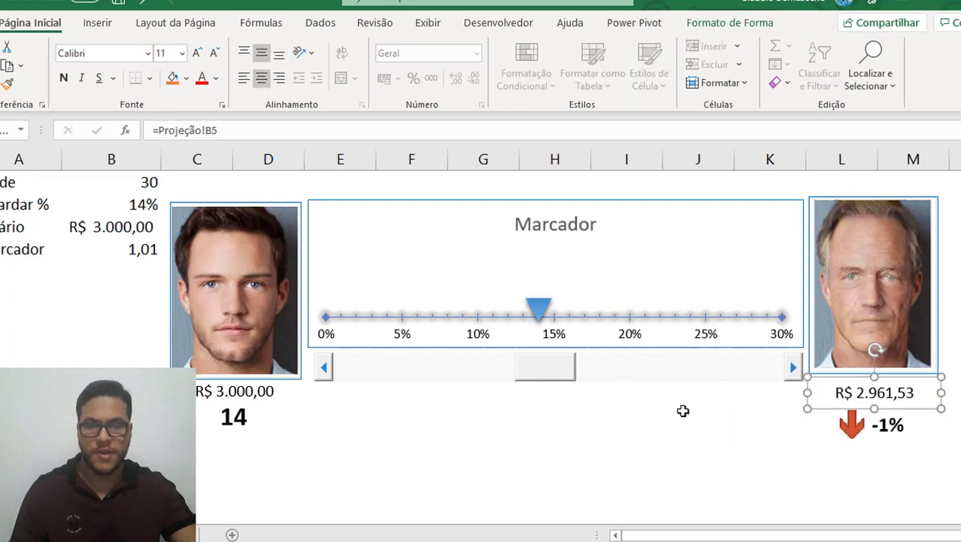
click(257, 406)
click(264, 390)
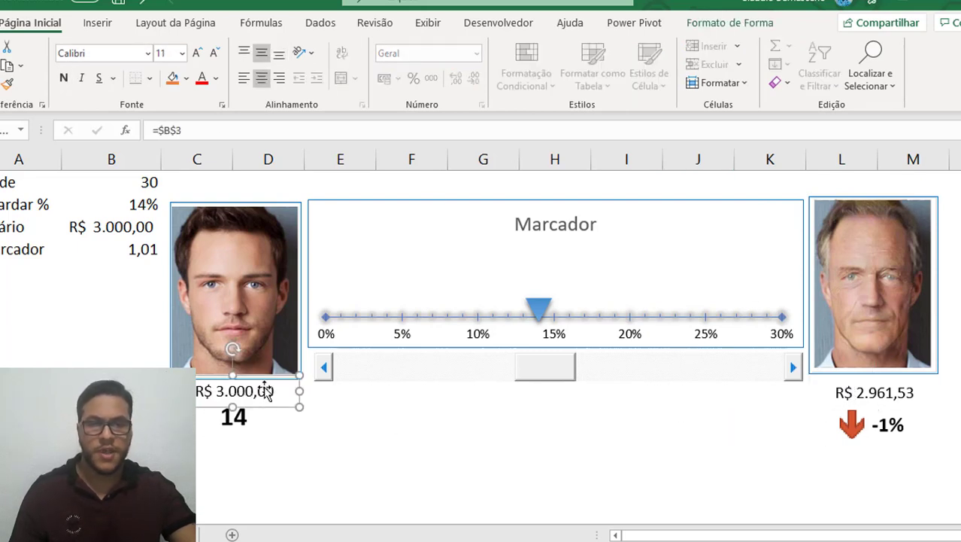
click(216, 78)
click(256, 144)
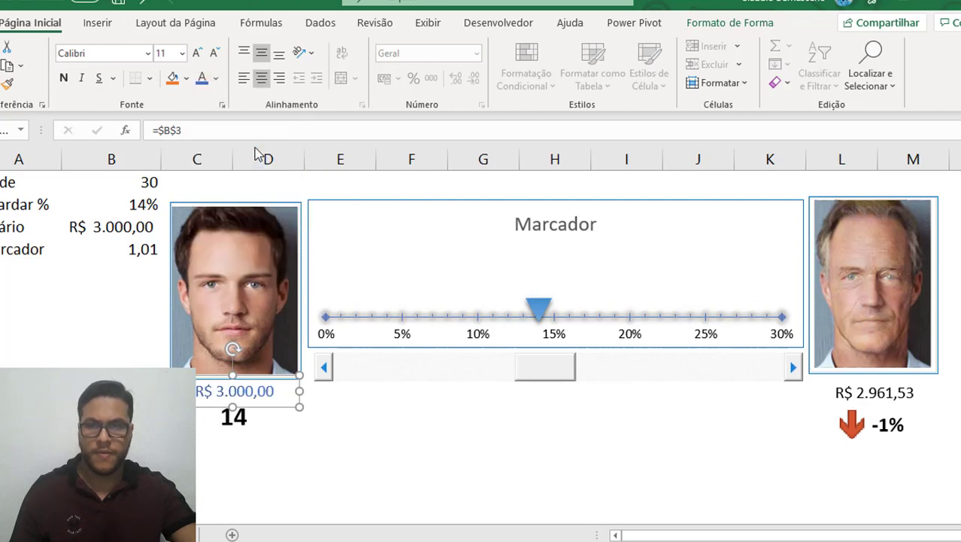
click(63, 78)
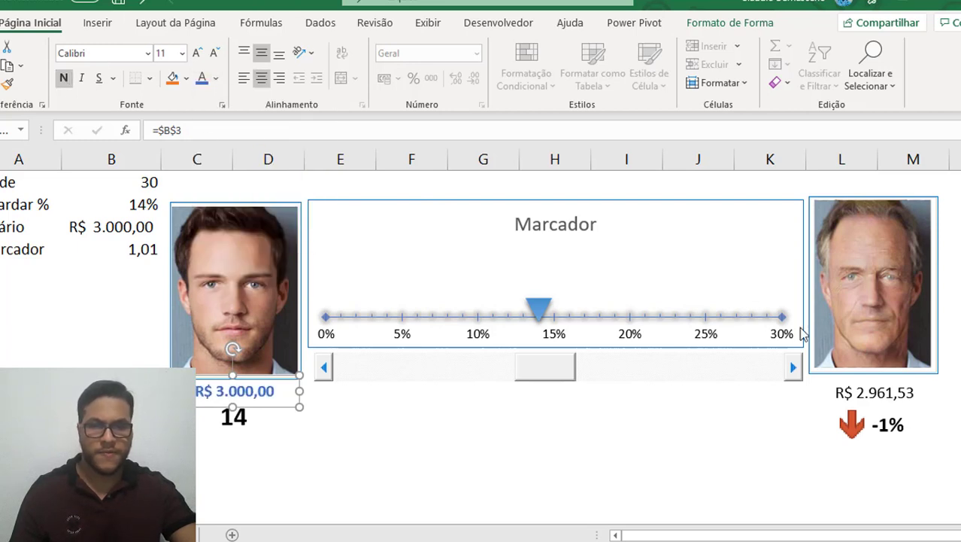
- Format the retirement value beneath the old man's picture in the same blue and bold
click(919, 391)
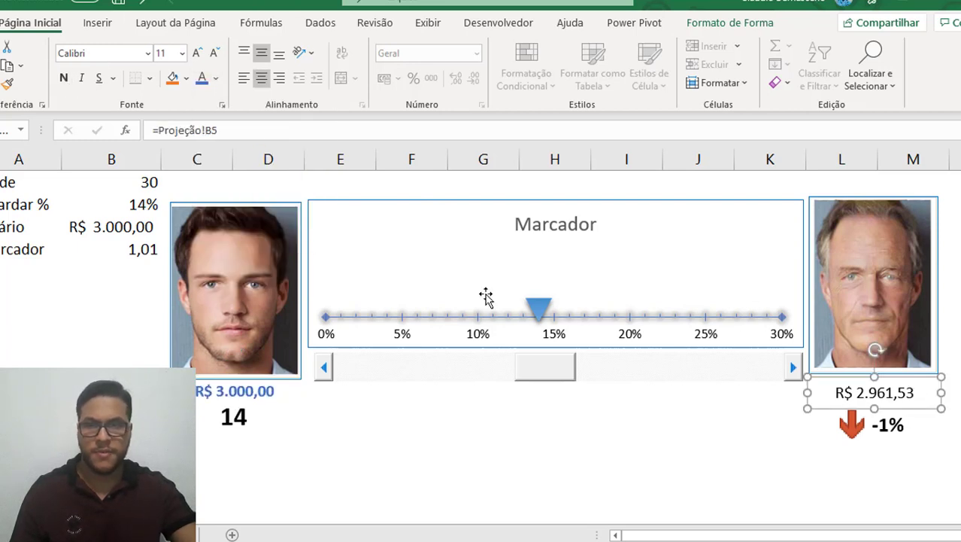
click(201, 77)
click(65, 78)
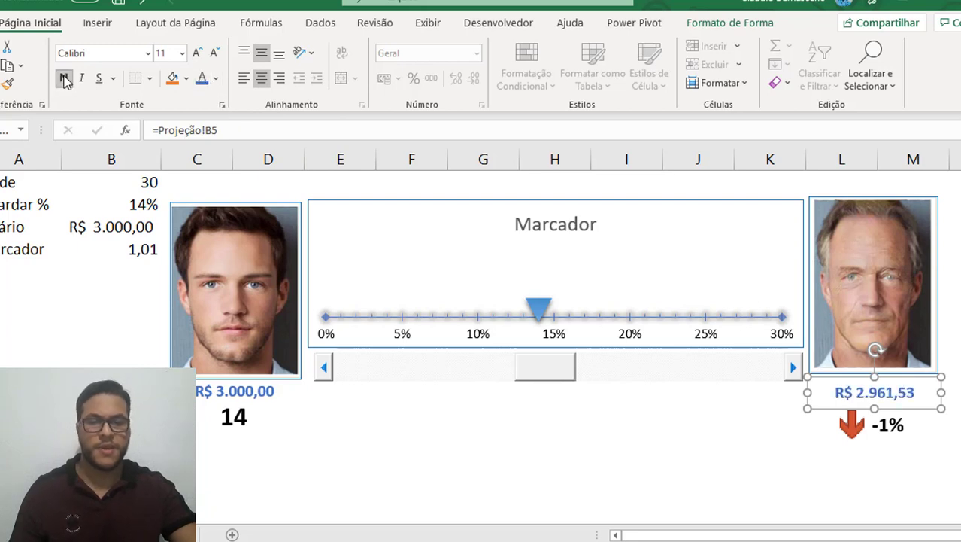
click(556, 432)
- Widen and reposition the savings percentage text box to fit its percent sign, and select the percentage-change text box beside the arrow
click(231, 418)
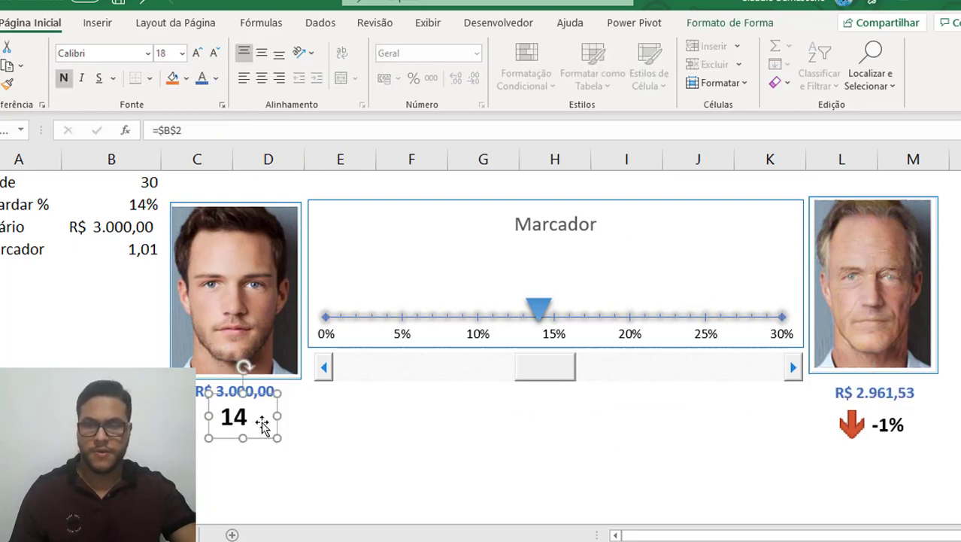
drag(274, 418, 246, 412)
click(882, 427)
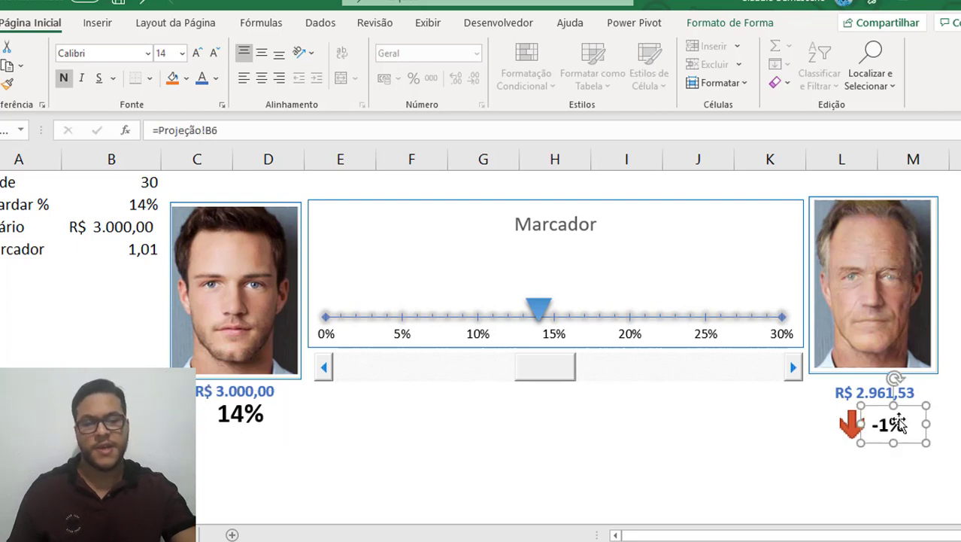
- Shift the savings percentage text box aside and place a duplicate of it beside it, beneath the salary value
click(956, 385)
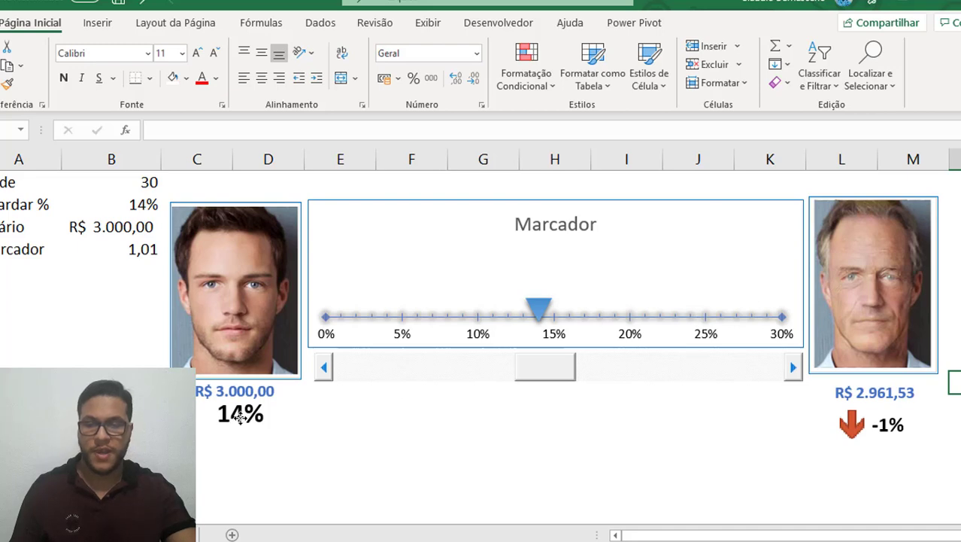
drag(240, 415, 273, 418)
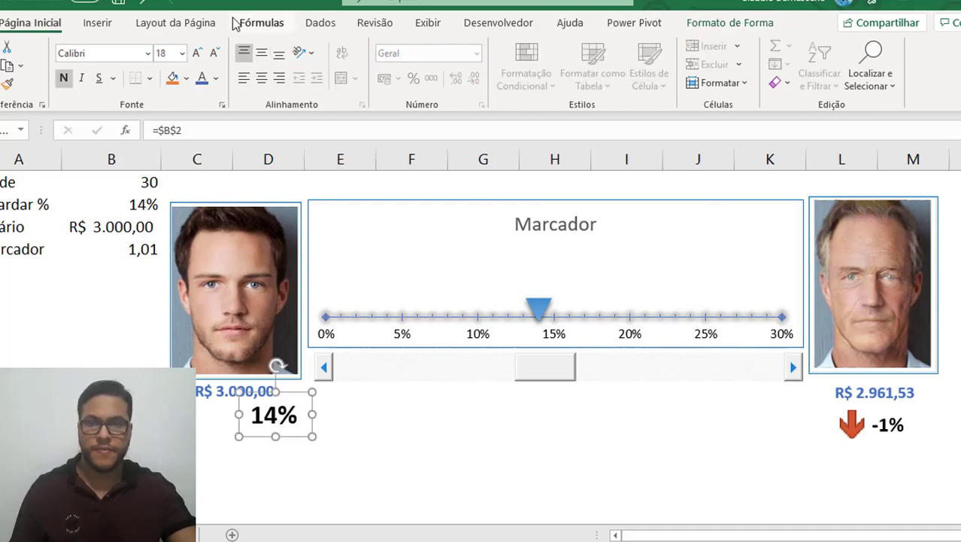
click(97, 24)
click(908, 54)
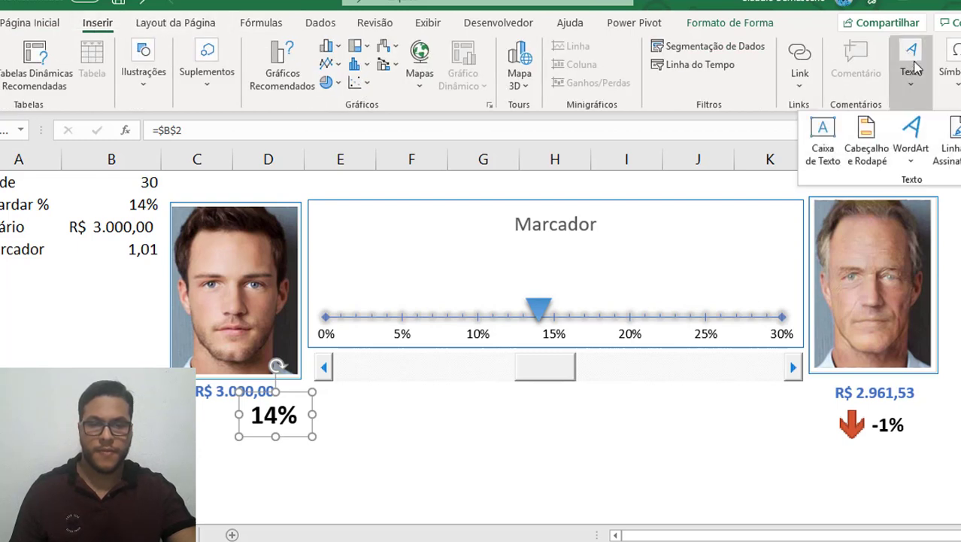
click(265, 420)
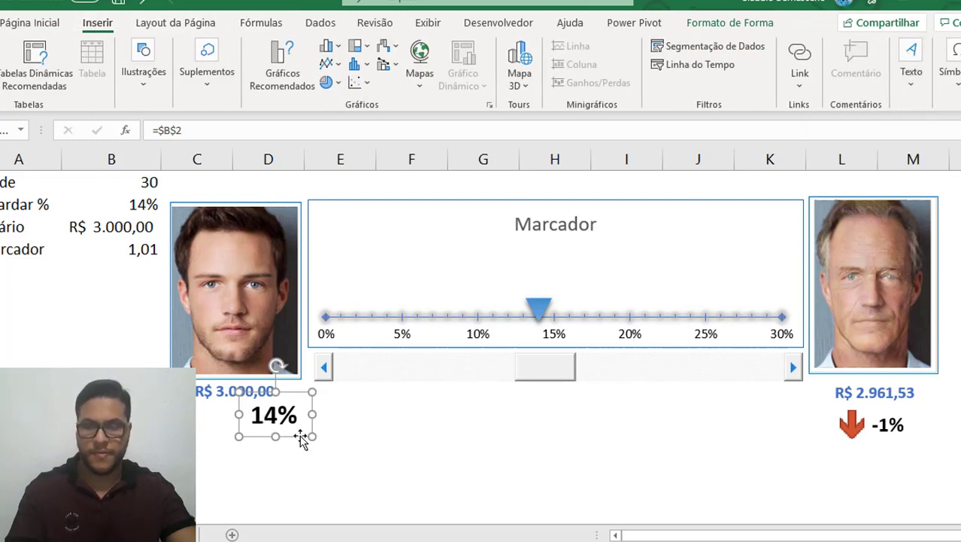
key(ctrl+d)
drag(249, 436, 193, 414)
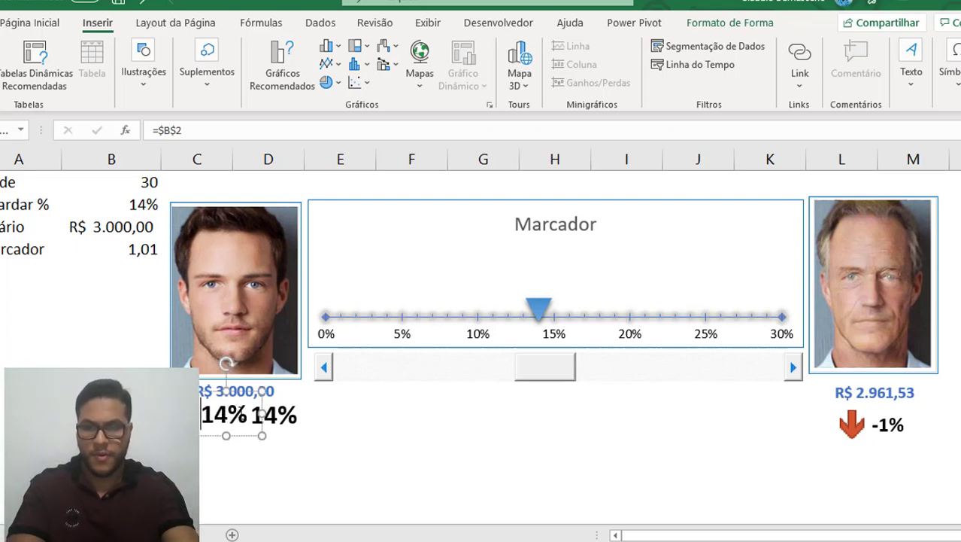
- Replace the duplicate's text with "Economizando" and widen its box so the word fits on one line
key(Delete)
text(Ga)
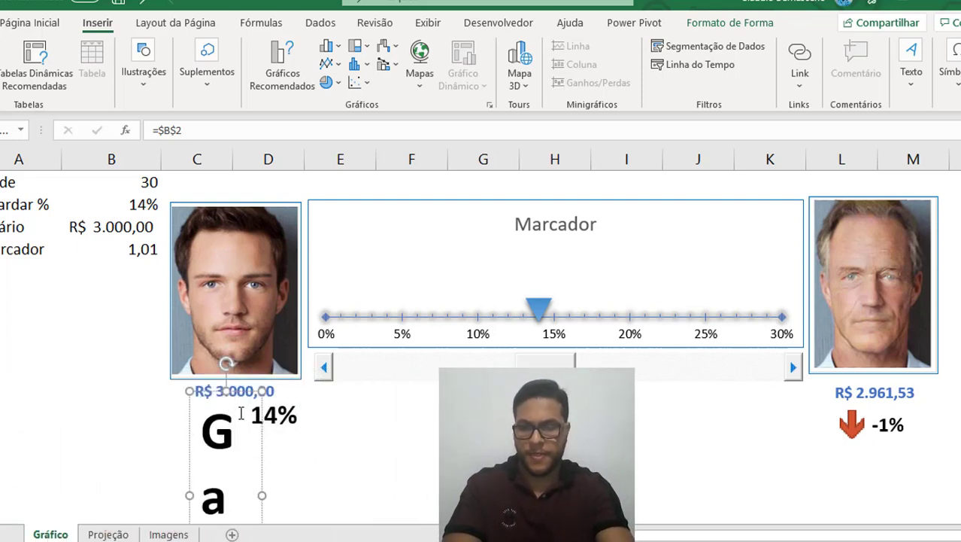
key(BackSpace)
key(BackSpace)
text(Eco)
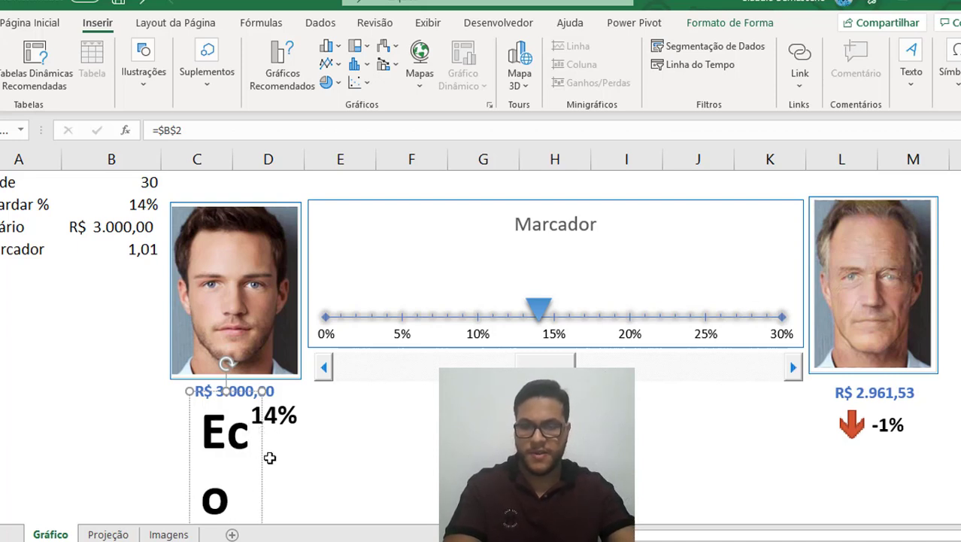
drag(192, 456, 111, 419)
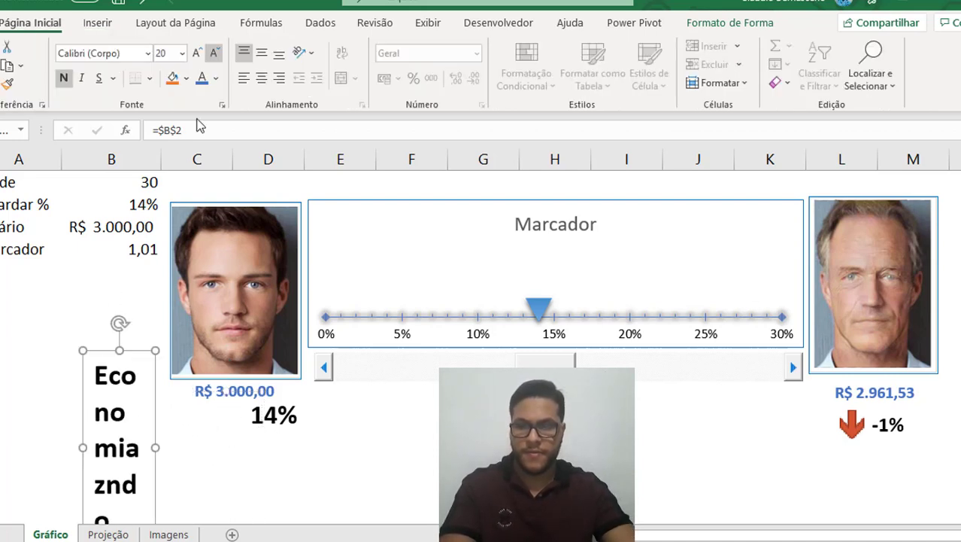
drag(156, 447, 315, 446)
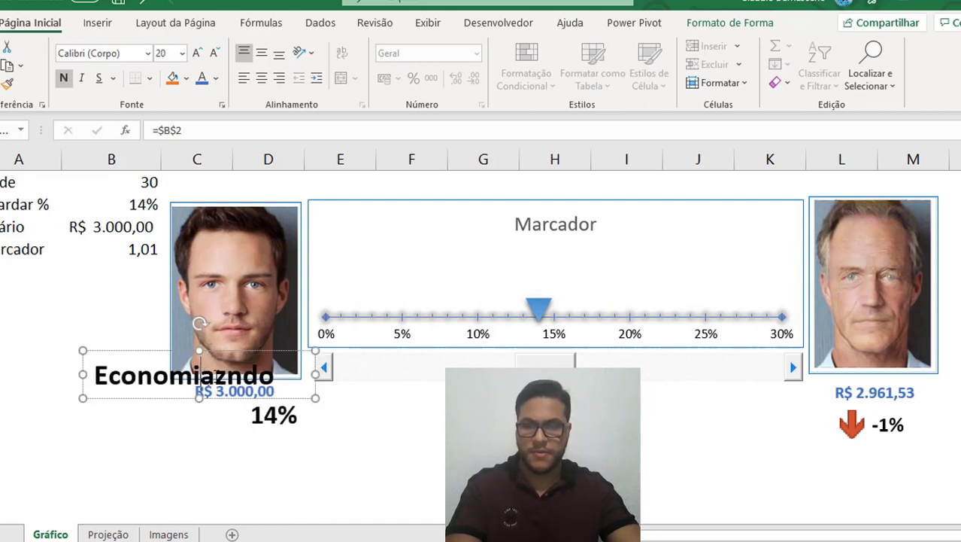
key(BackSpace)
key(Right)
text(a)
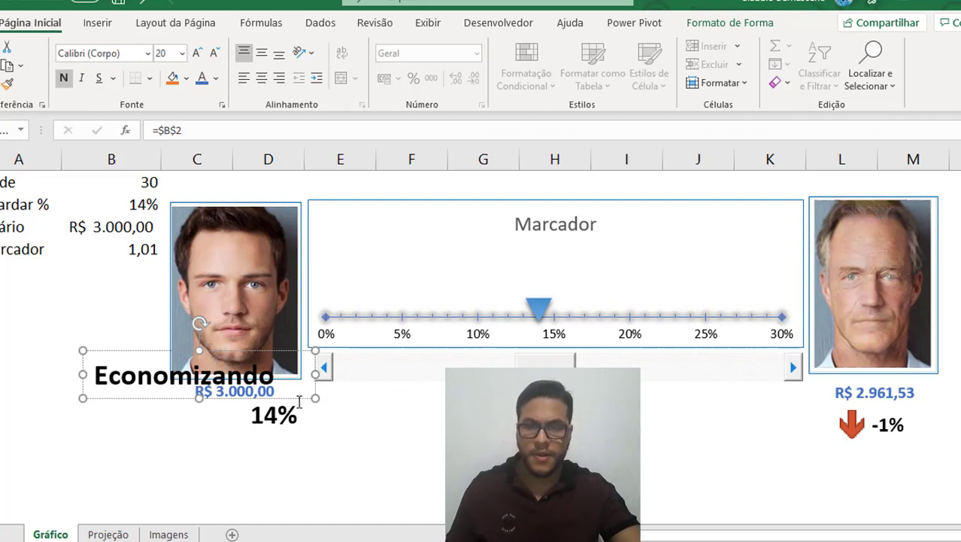
- Move the Economizando label off the young man's picture, reduce its font size and narrow its box around the word
drag(293, 395, 352, 466)
click(216, 52)
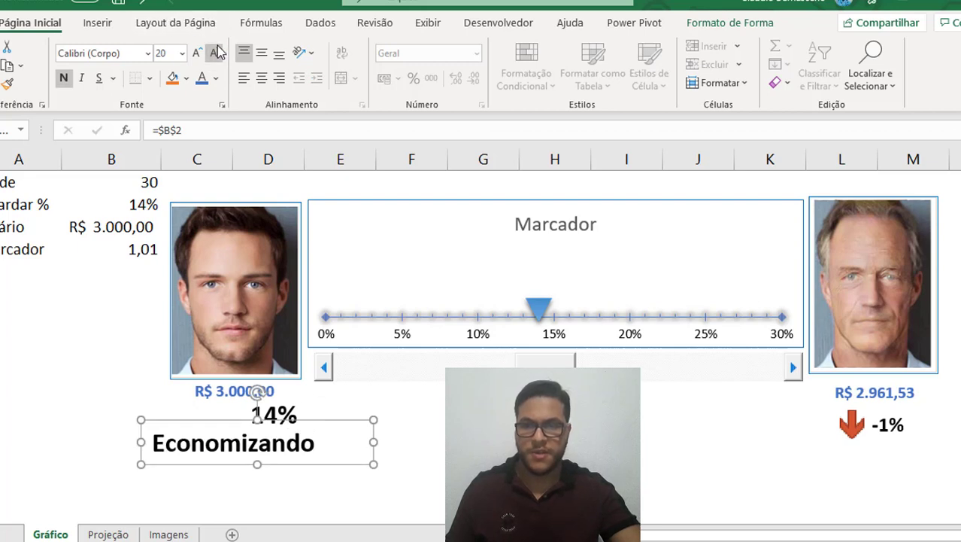
click(217, 53)
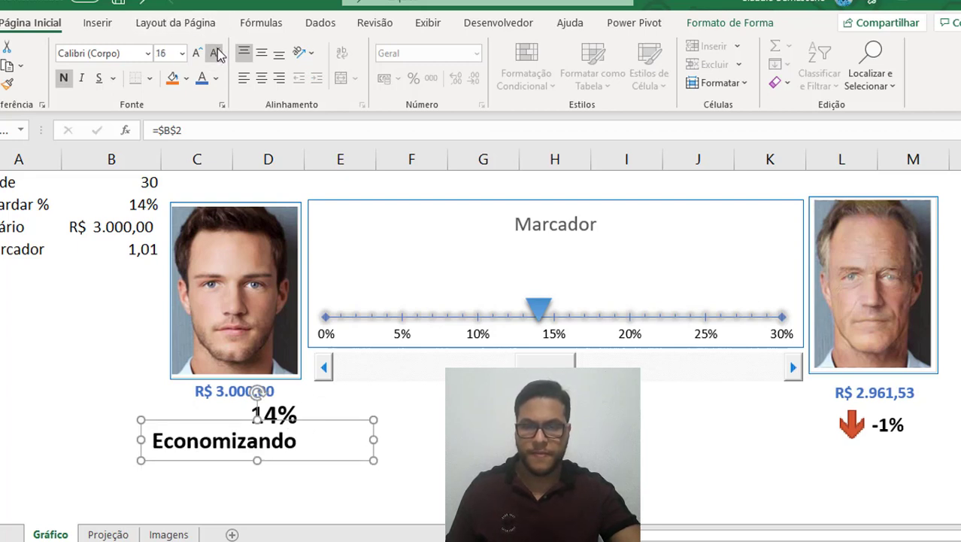
click(217, 54)
drag(373, 436, 268, 435)
click(215, 52)
- Stack the Economizando label directly under the salary value, with the savings percentage centred beneath the label
click(278, 427)
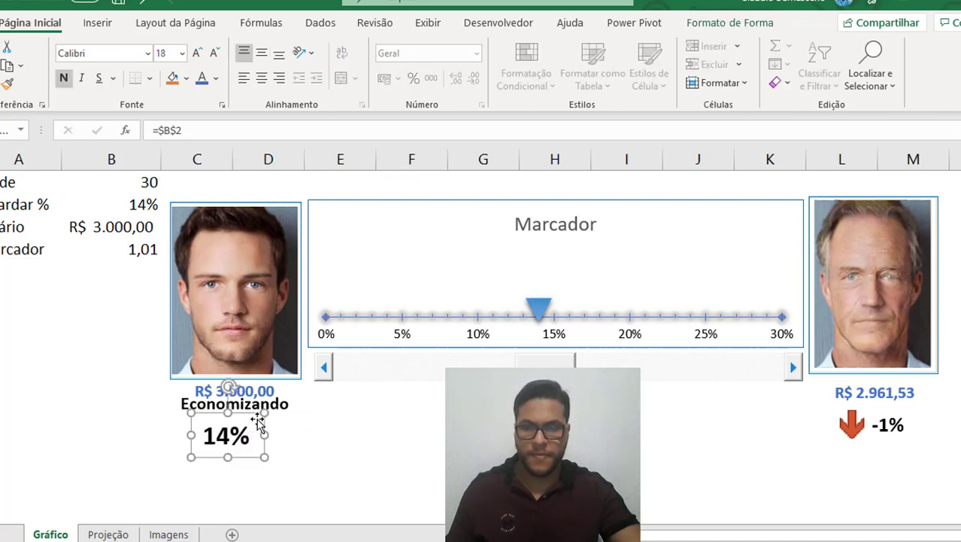
click(273, 406)
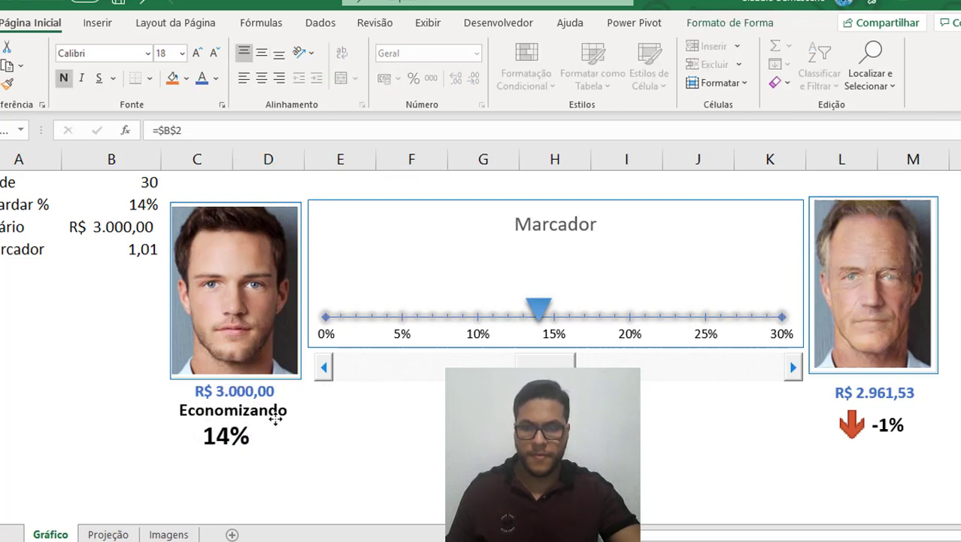
click(252, 437)
drag(235, 438, 248, 439)
click(380, 427)
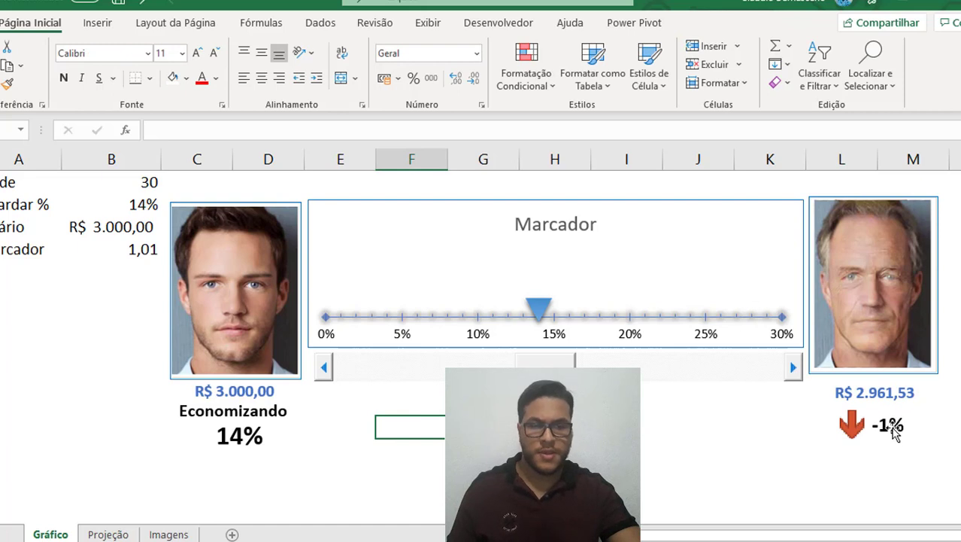
click(880, 389)
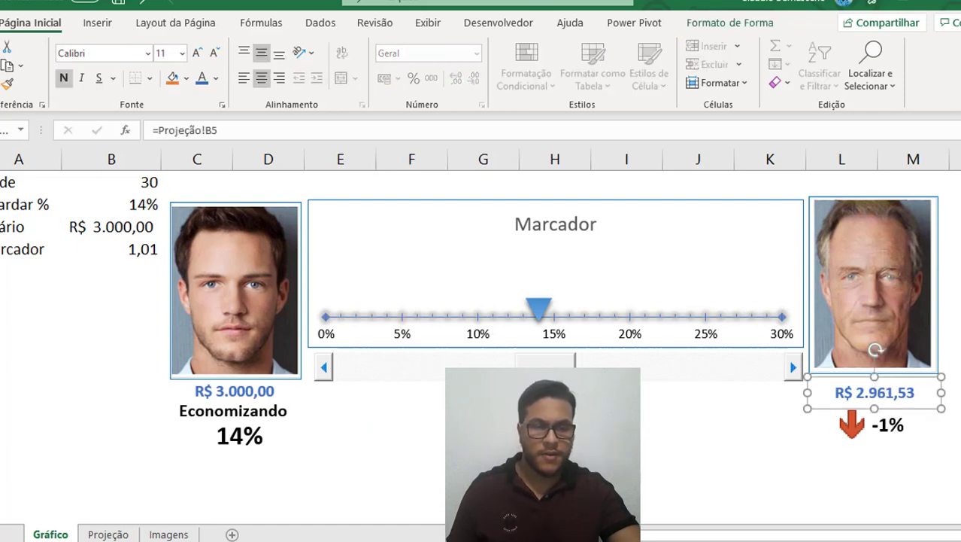
click(234, 400)
click(870, 403)
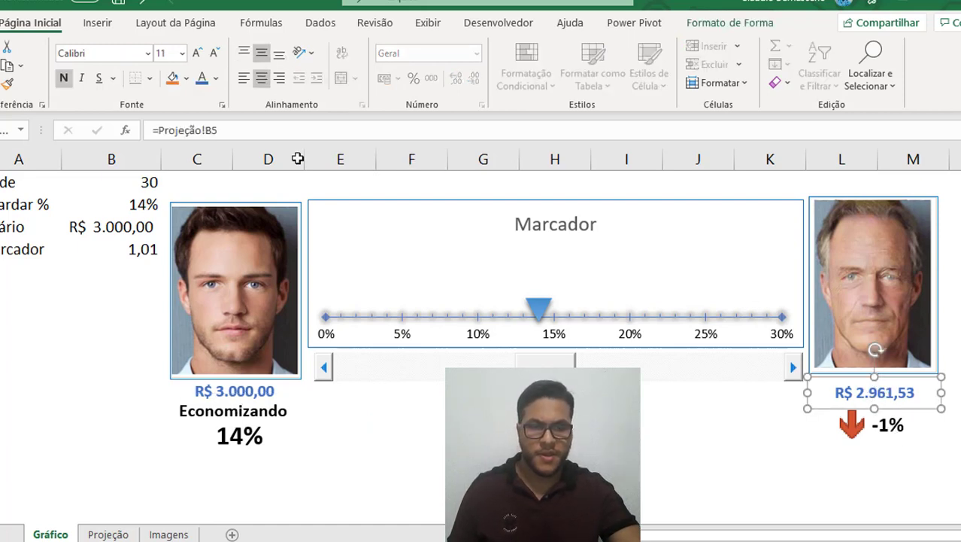
click(889, 442)
click(834, 475)
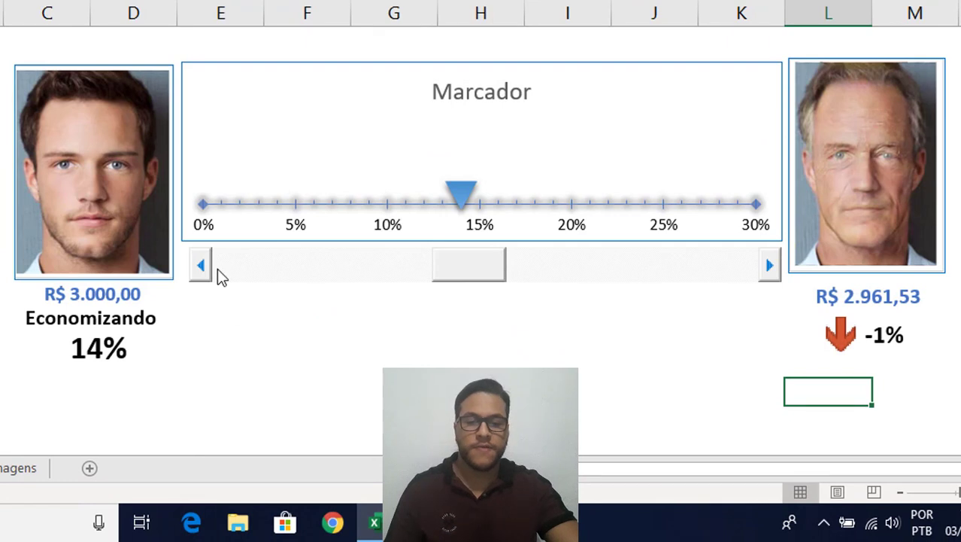
- Lower the savings scroll bar to 0% to test how the faces, arrow and values respond
click(204, 264)
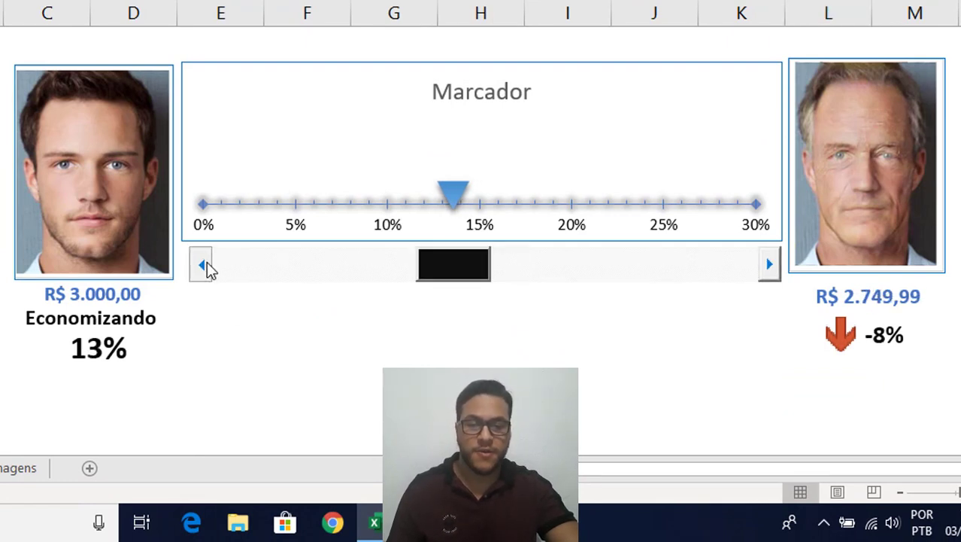
click(205, 262)
click(260, 282)
click(259, 282)
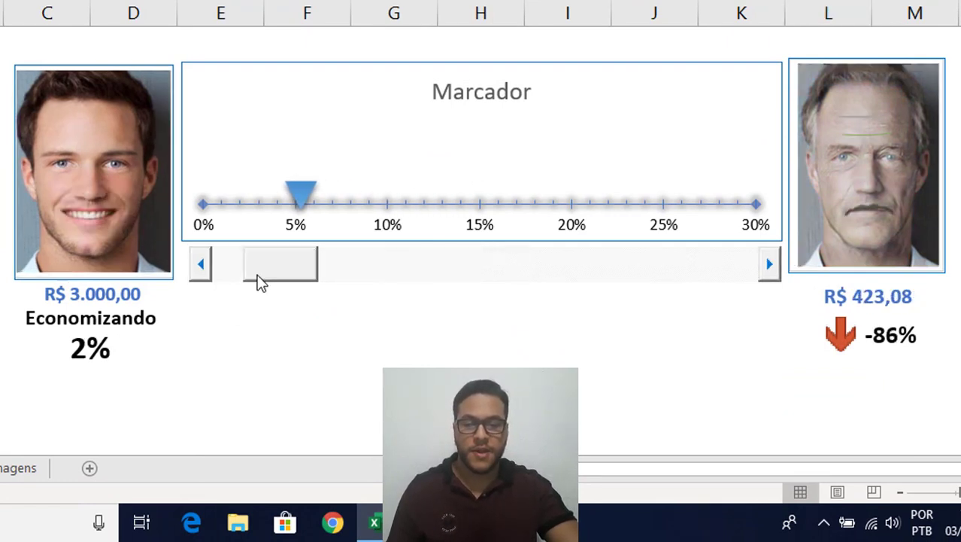
click(223, 279)
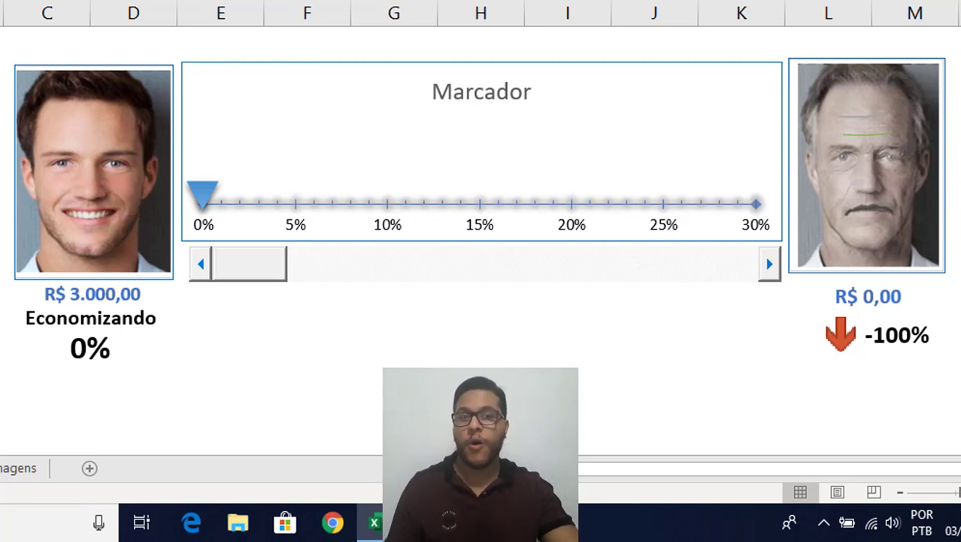
- Raise the savings scroll bar one point at a time to 10% and check the faces and retirement value
click(768, 269)
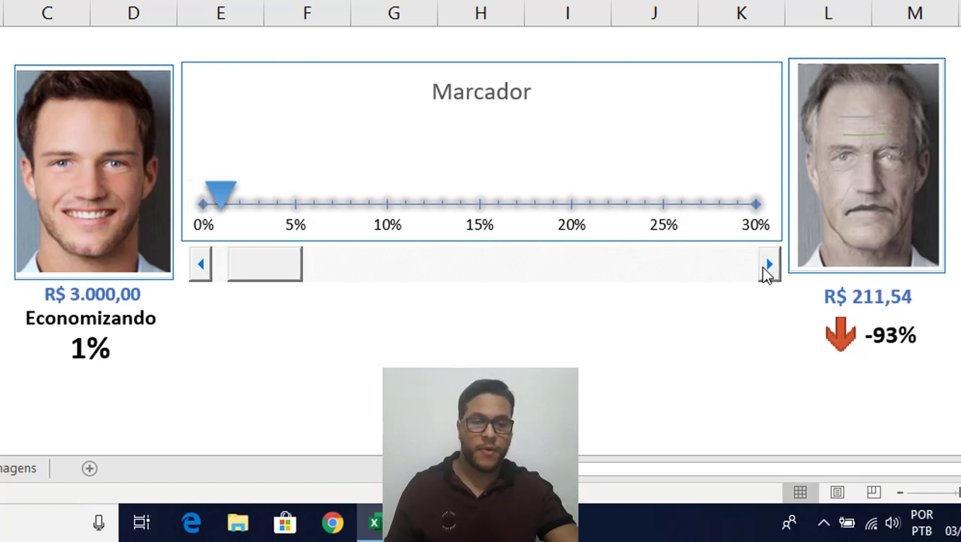
click(767, 269)
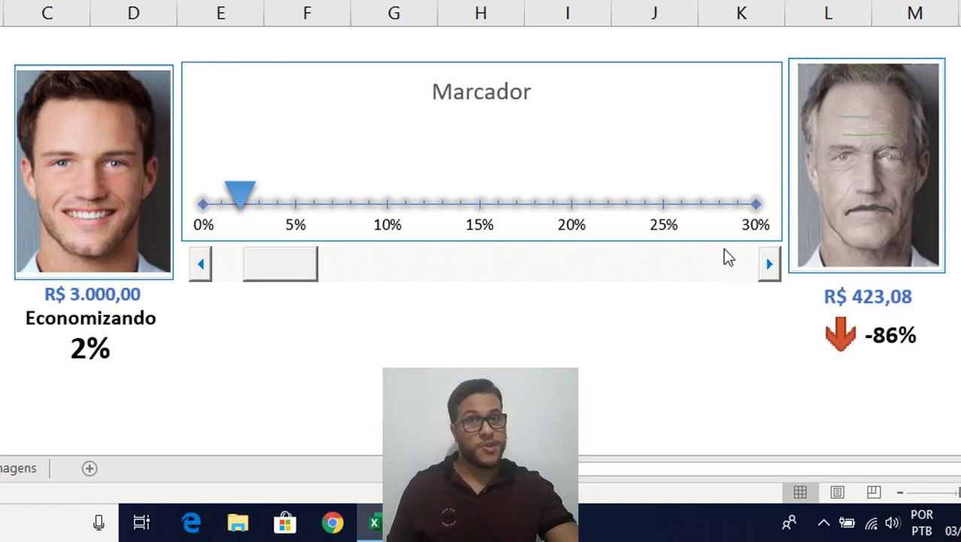
click(770, 270)
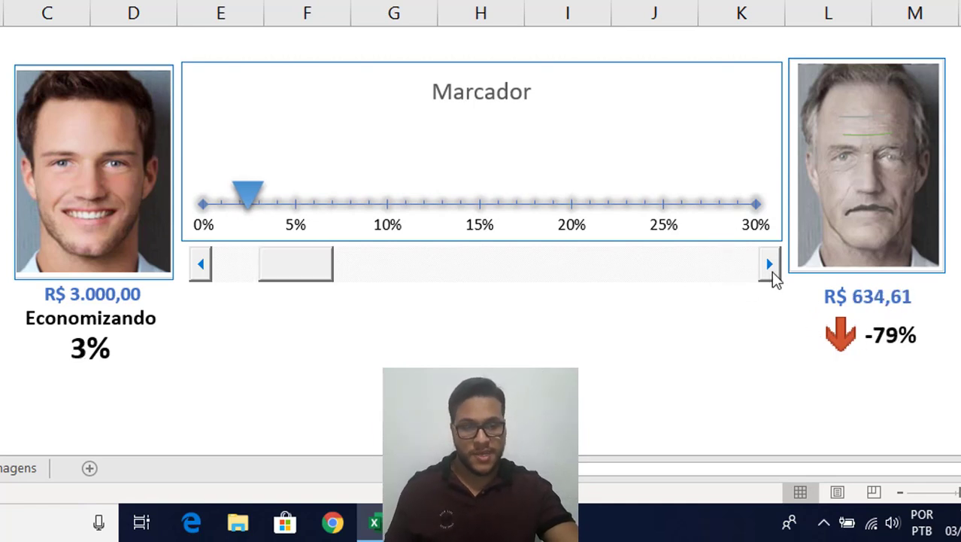
click(770, 269)
click(771, 269)
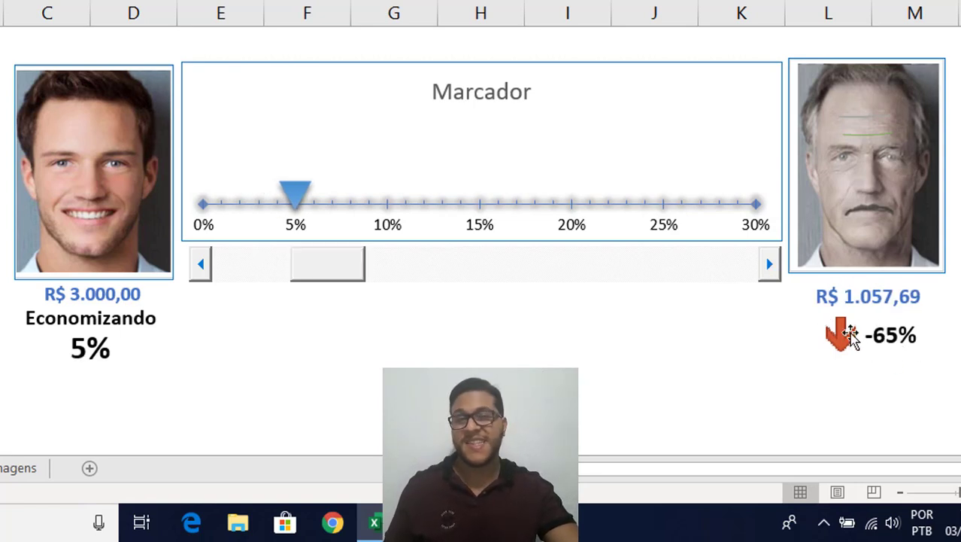
click(768, 268)
click(768, 270)
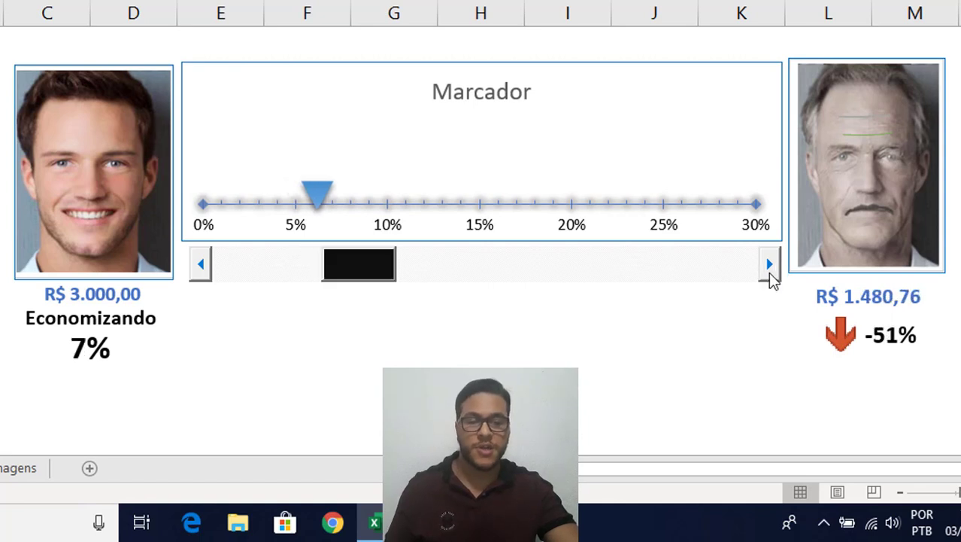
click(768, 270)
click(768, 269)
click(769, 269)
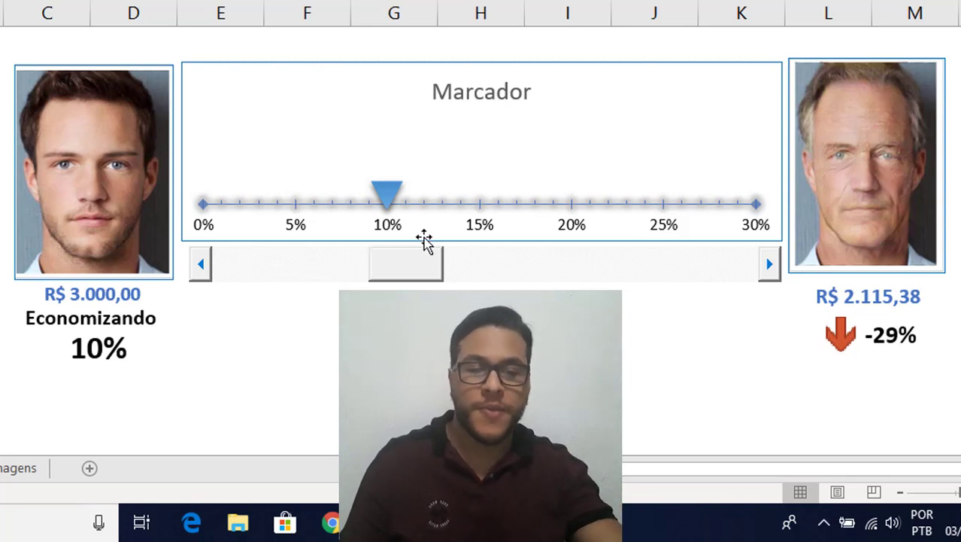
- Continue raising the savings scroll bar to 15% and check the arrow and percentage change beneath the old man
click(772, 264)
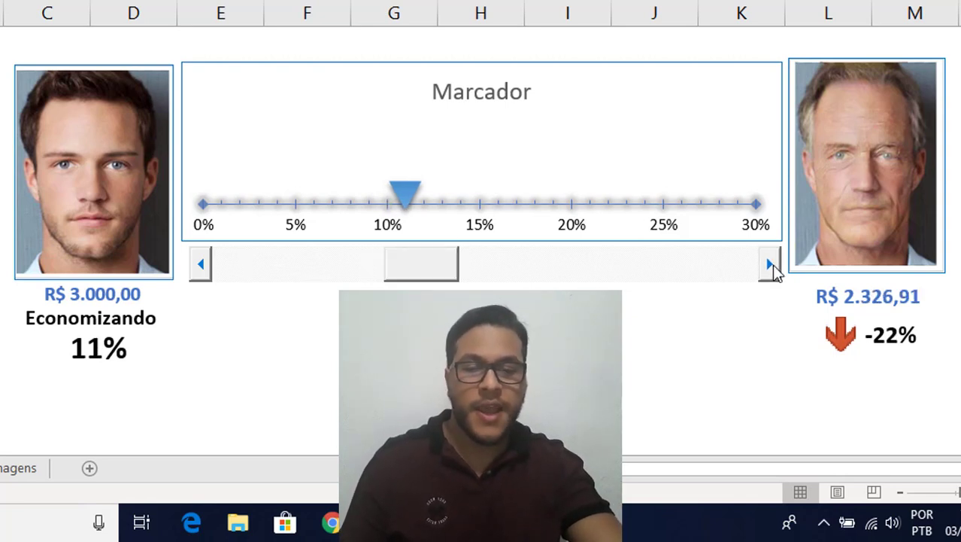
click(772, 264)
click(772, 264)
click(772, 264)
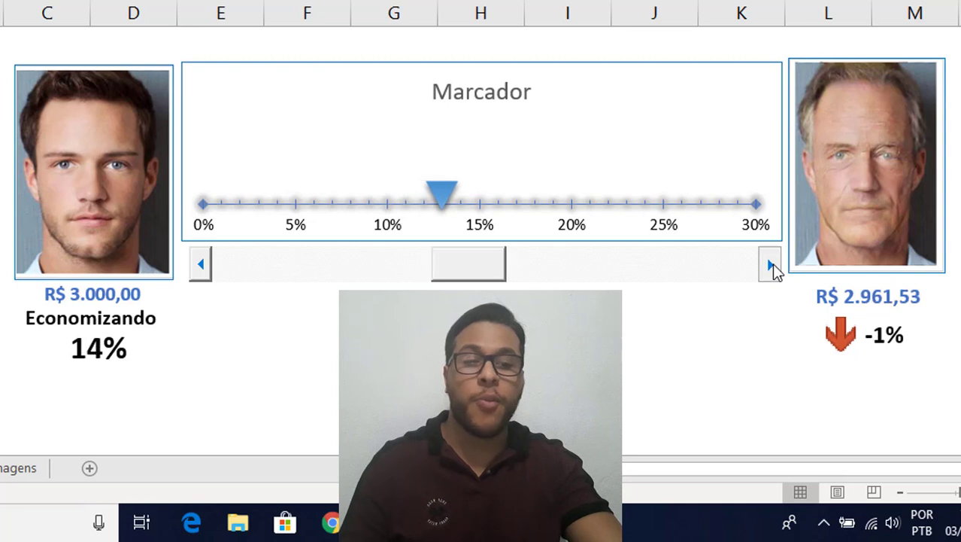
click(772, 264)
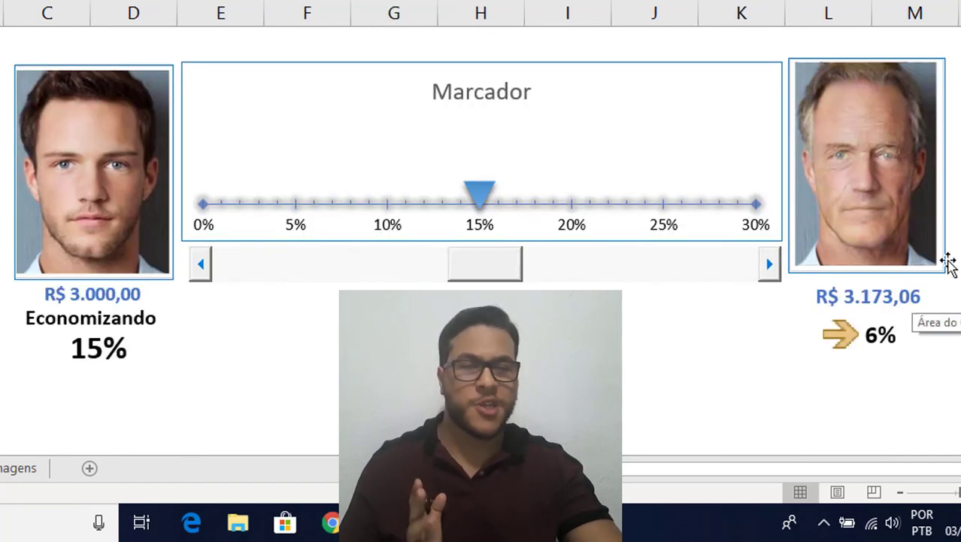
- Raise the savings scroll bar to 20%, review the calculations on the Projeção sheet and return to the Gráfico sheet
click(770, 265)
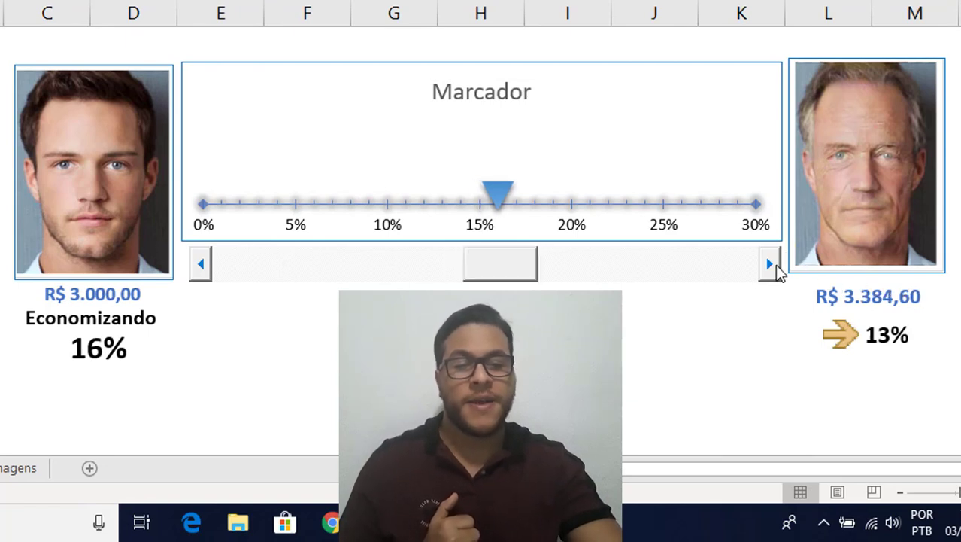
click(771, 265)
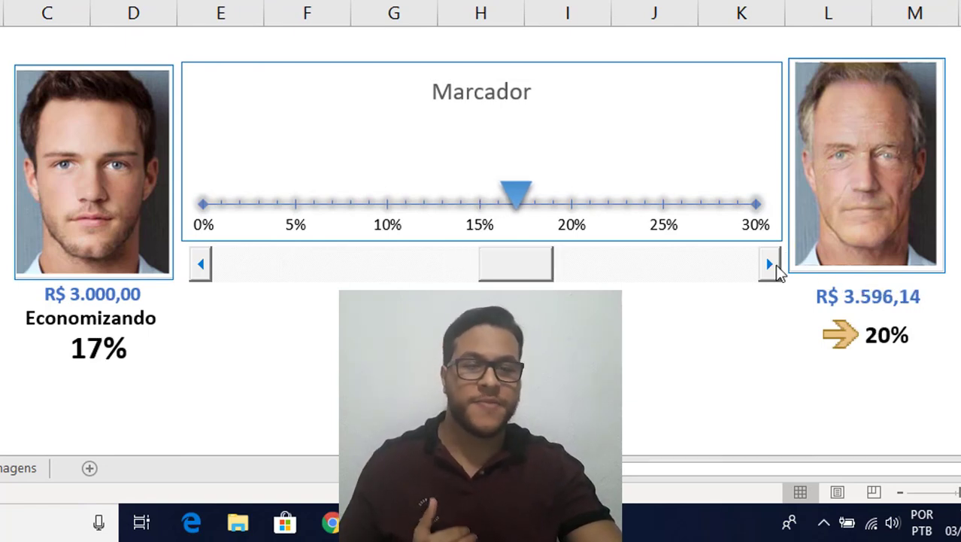
click(770, 265)
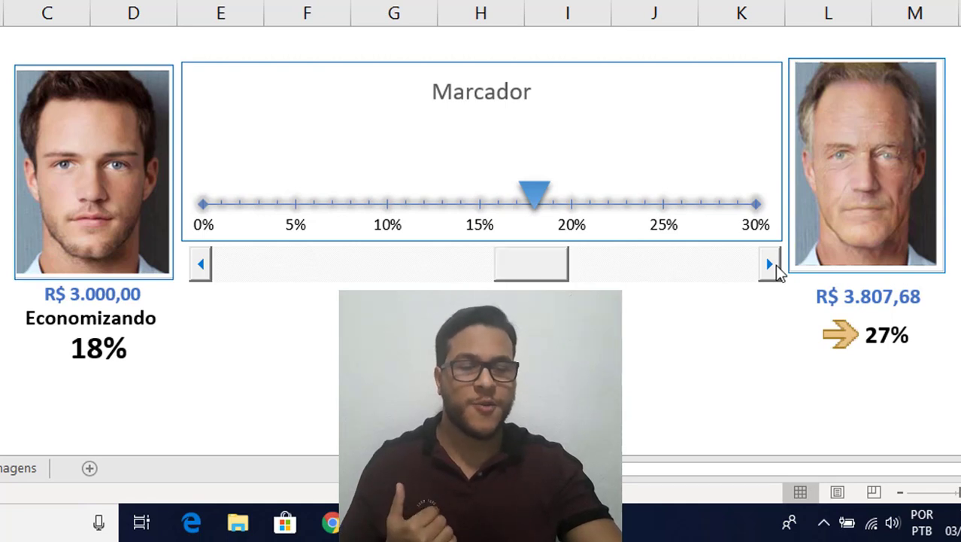
click(772, 264)
click(772, 264)
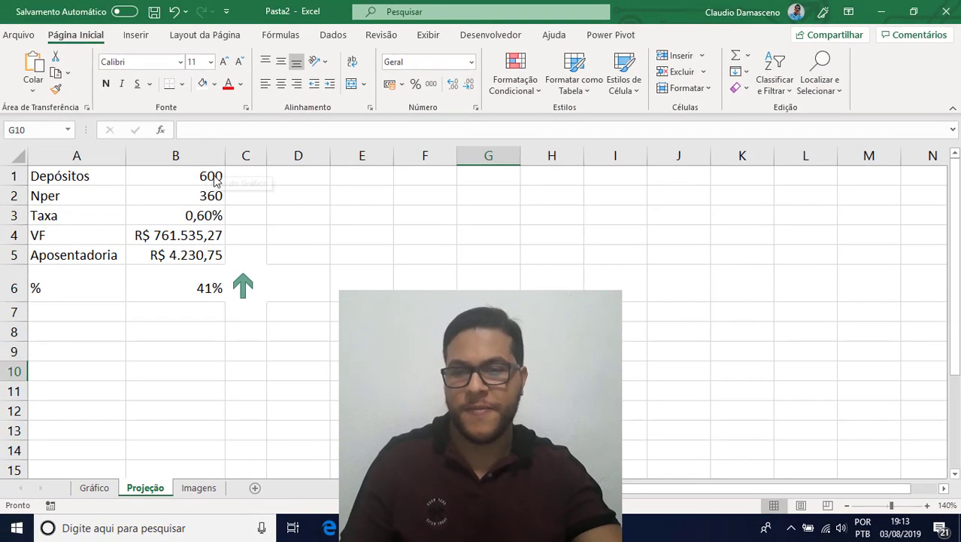
click(11, 480)
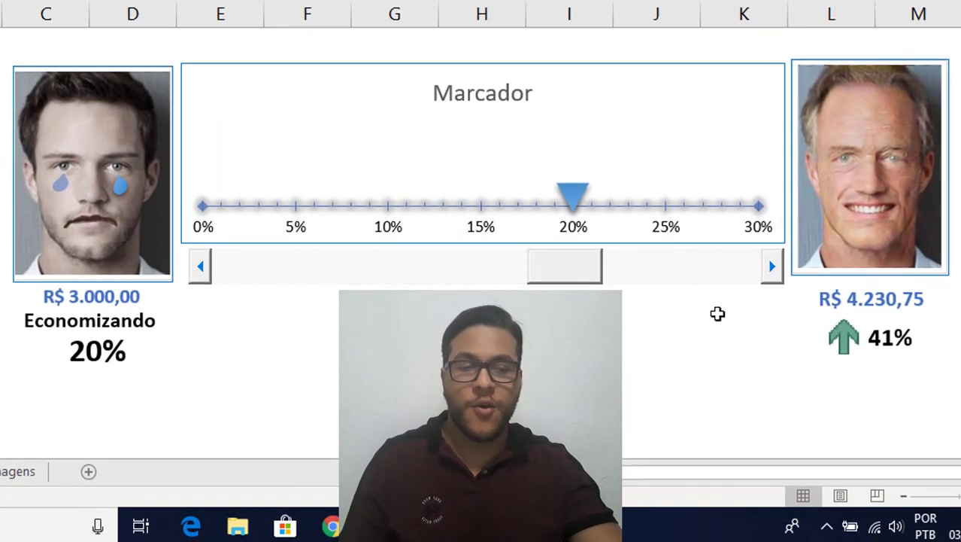
- Raise the savings scroll bar step by step to its maximum of 30%
click(761, 303)
click(772, 269)
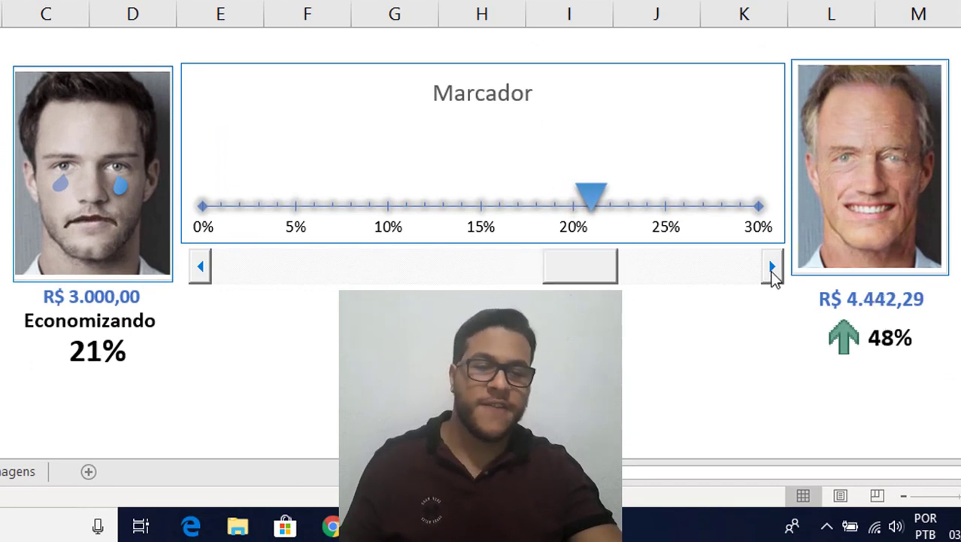
click(772, 270)
click(772, 269)
click(771, 269)
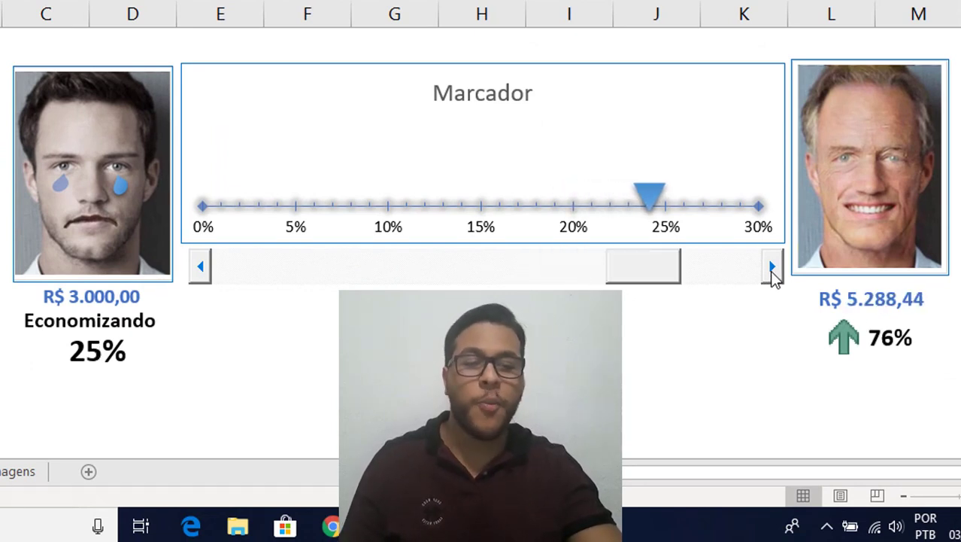
click(772, 269)
click(771, 270)
click(772, 270)
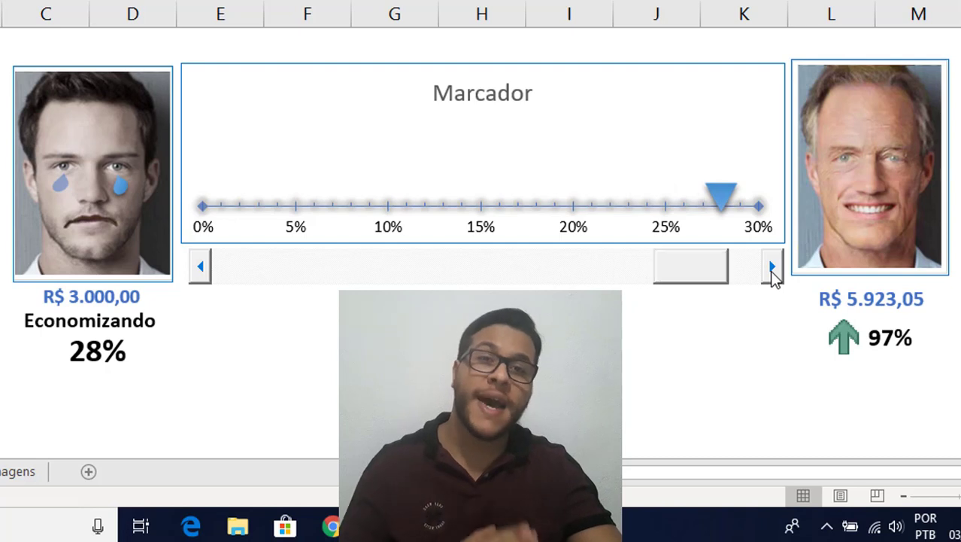
click(771, 269)
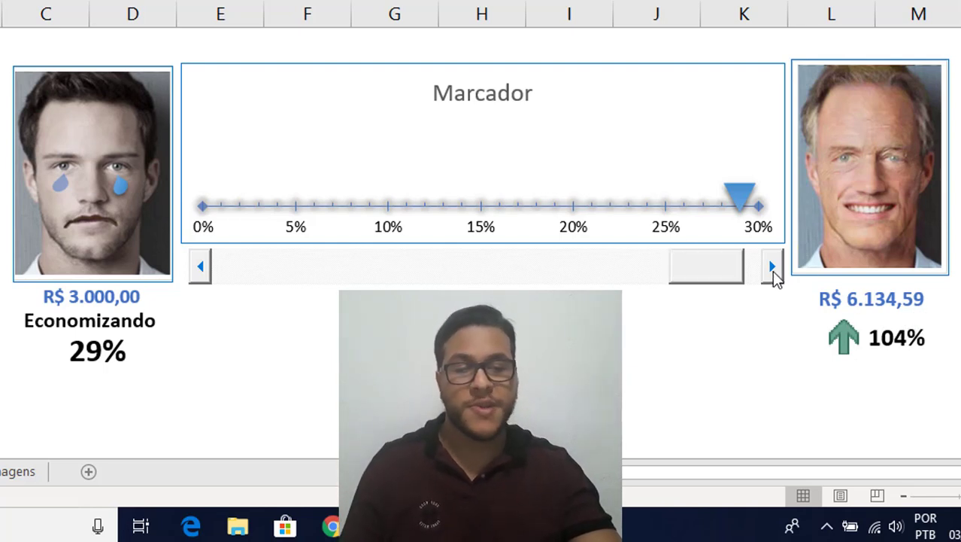
click(772, 267)
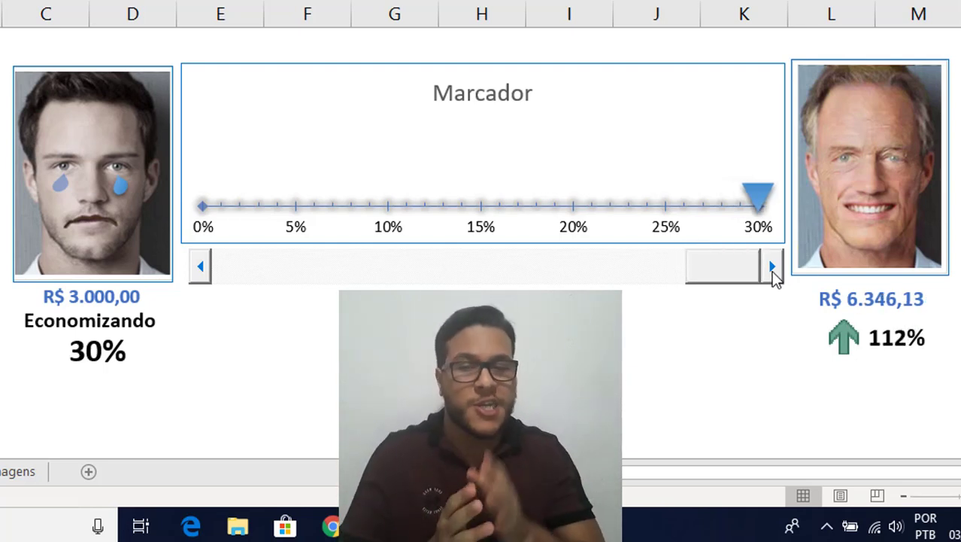